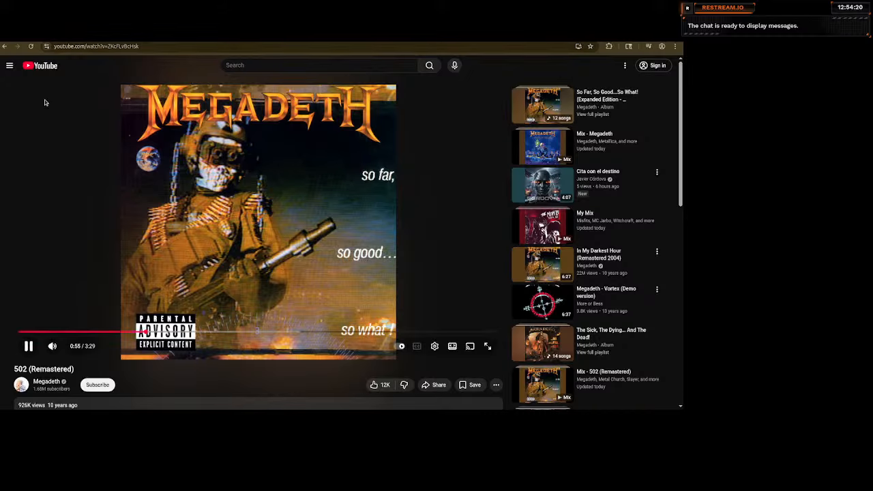
mouse_move(1, 43)
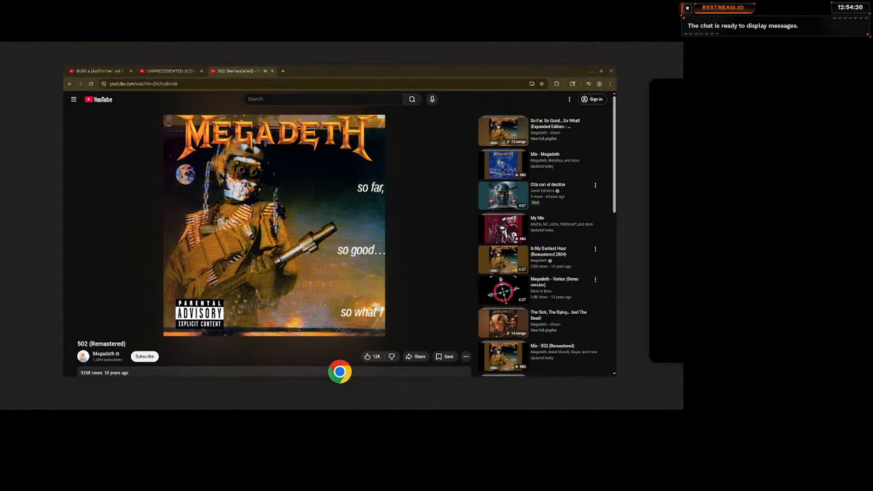
key("super")
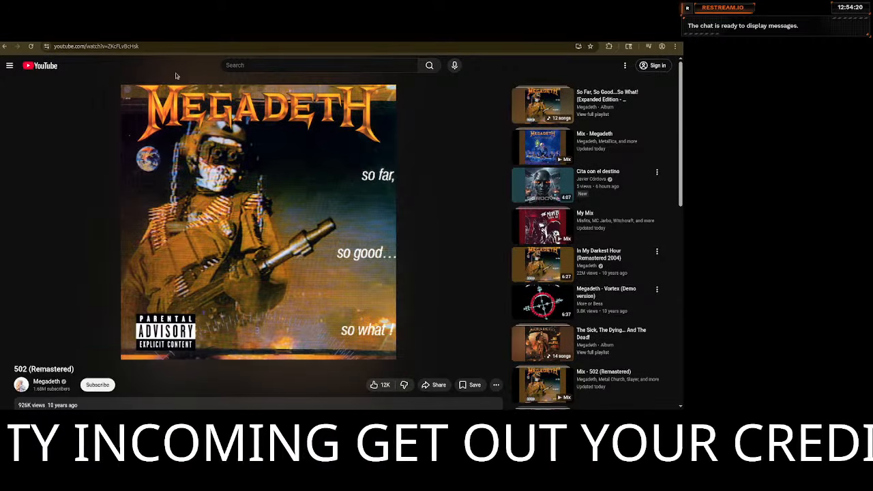
mouse_move(197, 174)
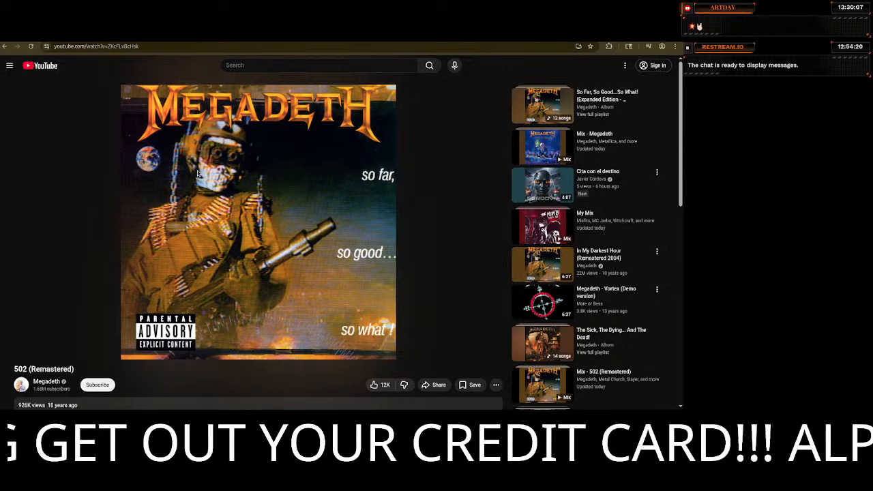
left_click(258, 237)
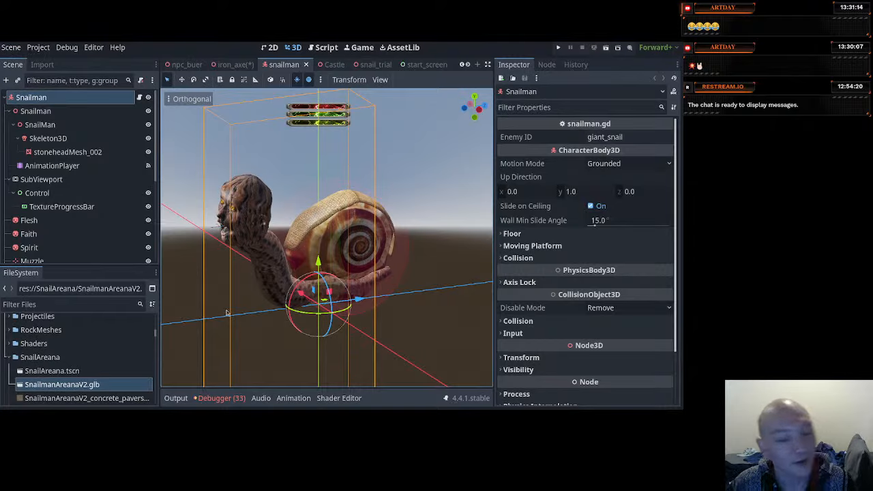
Examine the snailman model from different angles and look over the lit floor area of the Castle scene
scroll(413, 263, "down", 4)
left_click(410, 277)
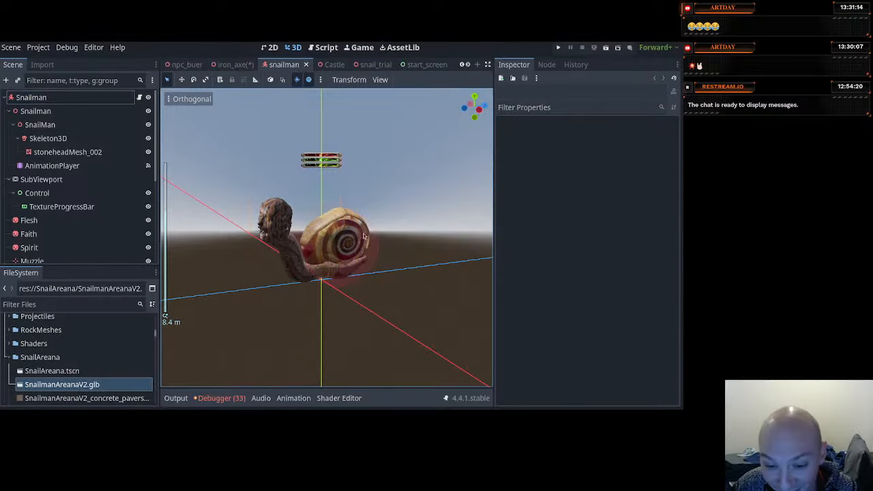
middle_click_drag(365, 236, 382, 281)
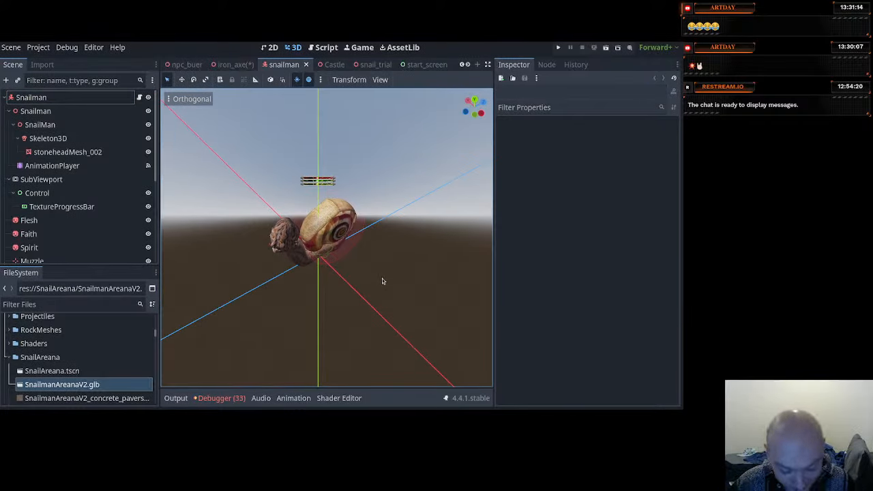
left_click(346, 68)
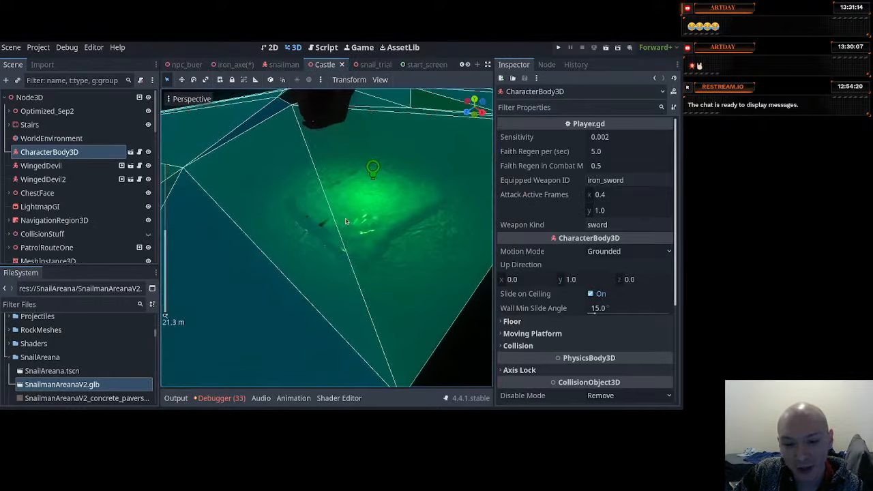
scroll(346, 221, "down", 2)
scroll(412, 69, "down", 3)
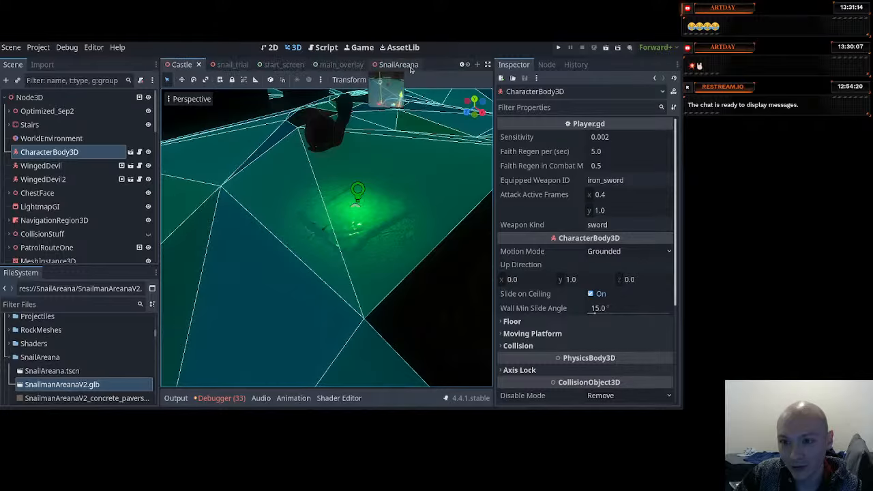
Open the SnailAreana scene, survey the snails placed around the arena floor, and run the game
left_click(387, 65)
scroll(325, 289, "up", 5)
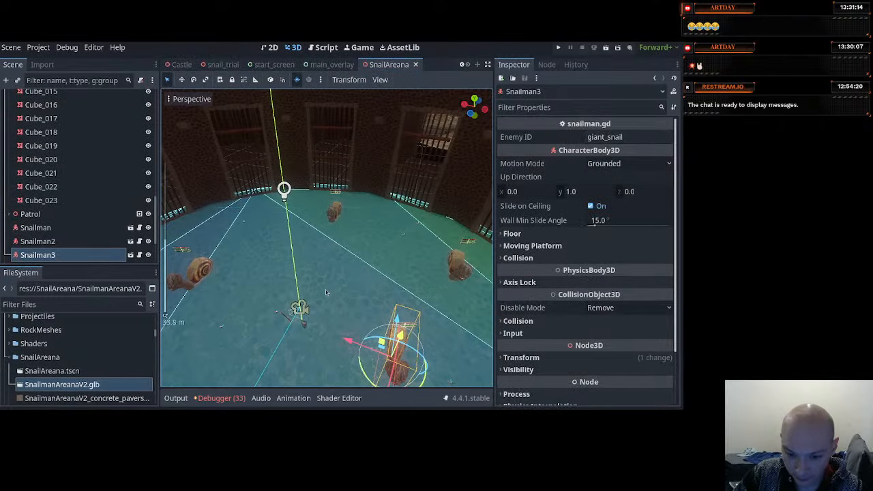
middle_click_drag(325, 289, 358, 234, "shift")
scroll(358, 234, "up", 3)
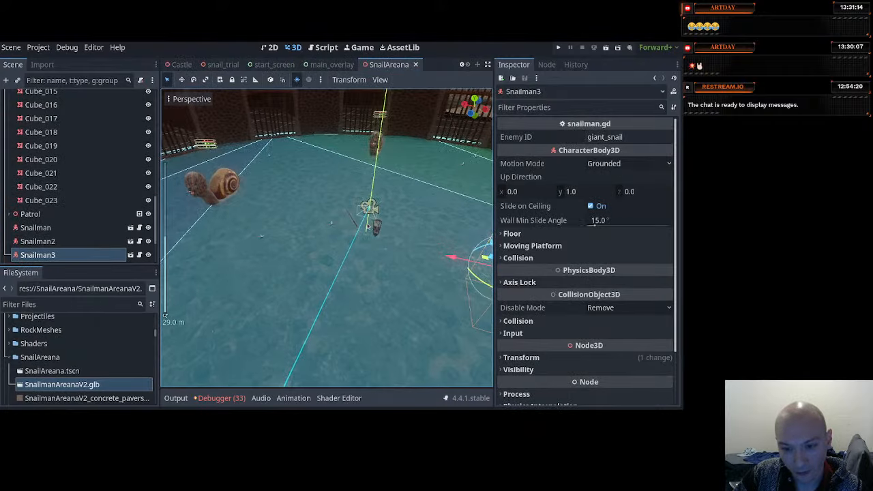
scroll(359, 234, "down", 5)
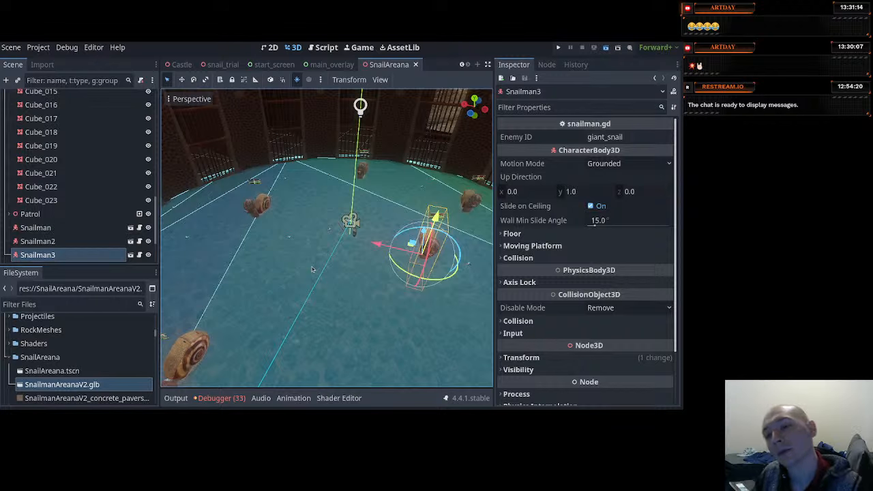
key("F5")
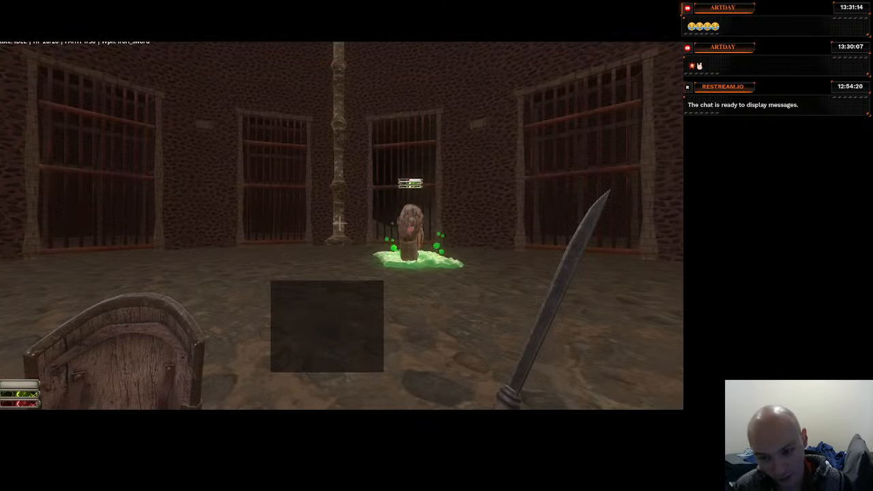
Walk the player through the arena among the giant snails to examine their glowing green slime trails
key("w")
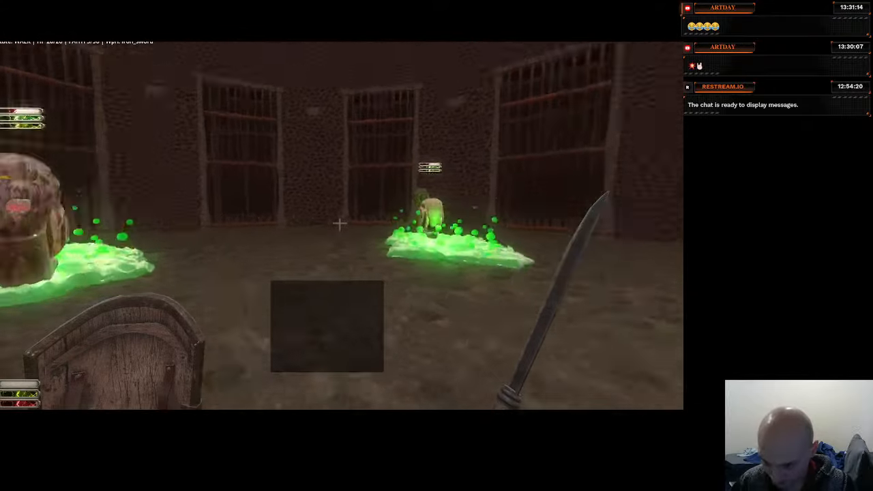
key("w")
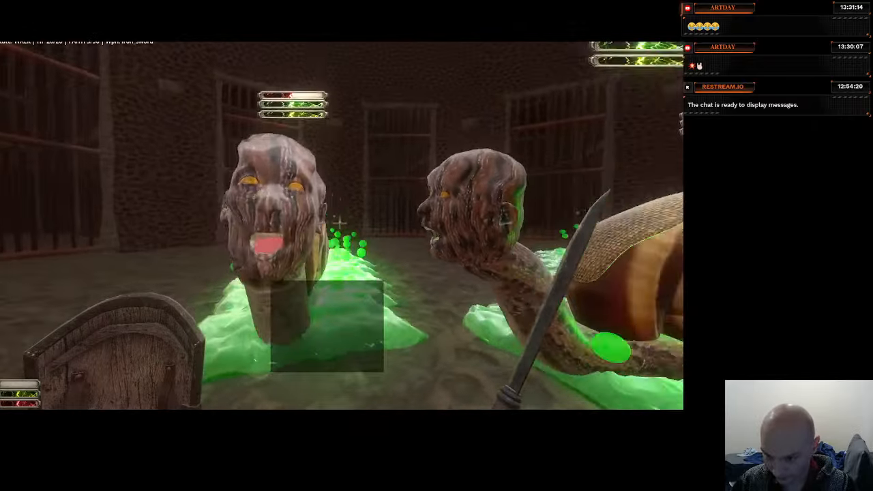
key("w")
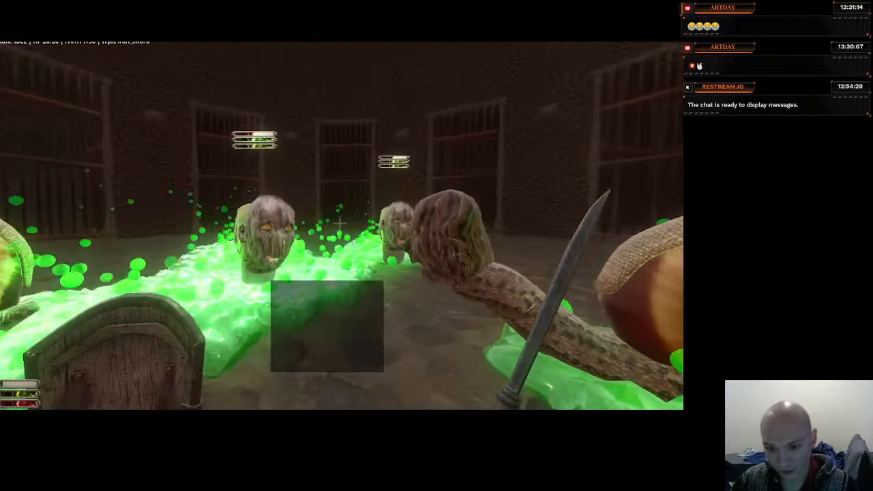
key("w")
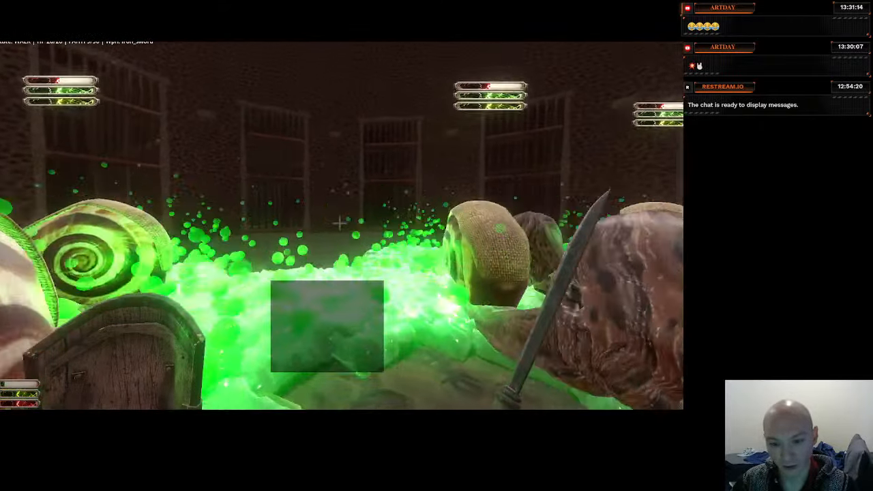
key("s")
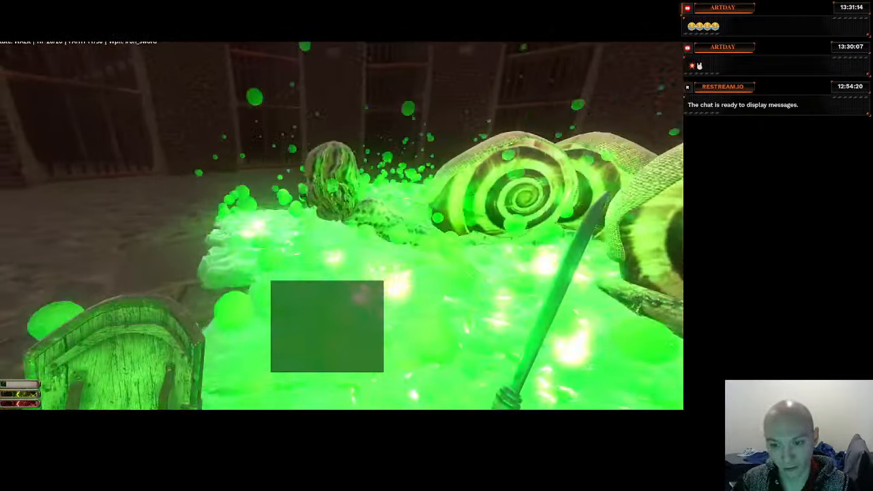
key("s")
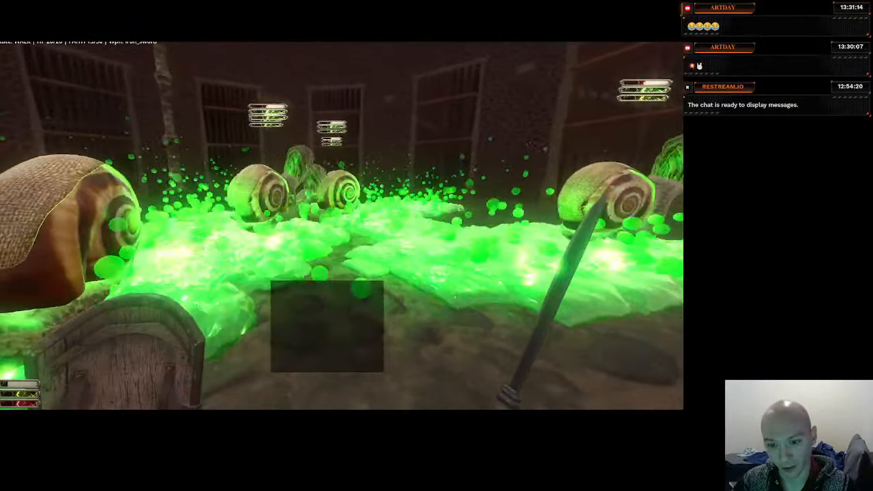
key("s")
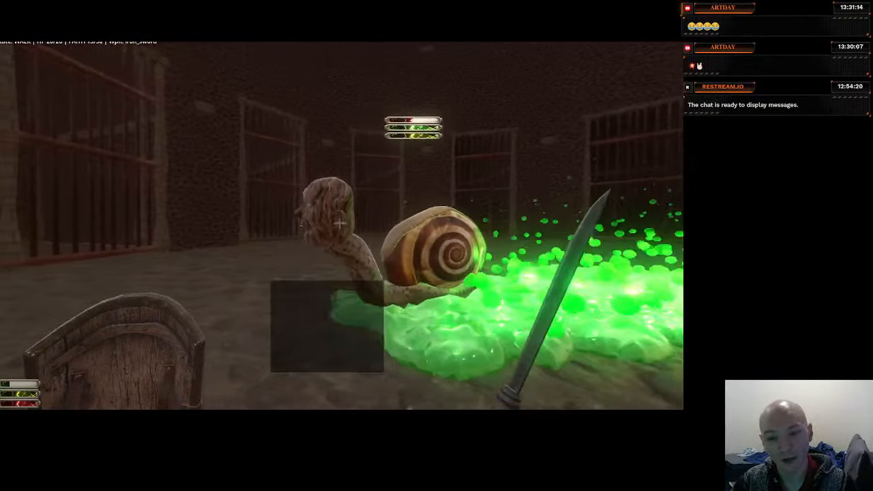
key("s")
Test a sword strike on the nearby giant snail and switch the player's weapon to the iron axe
key("w")
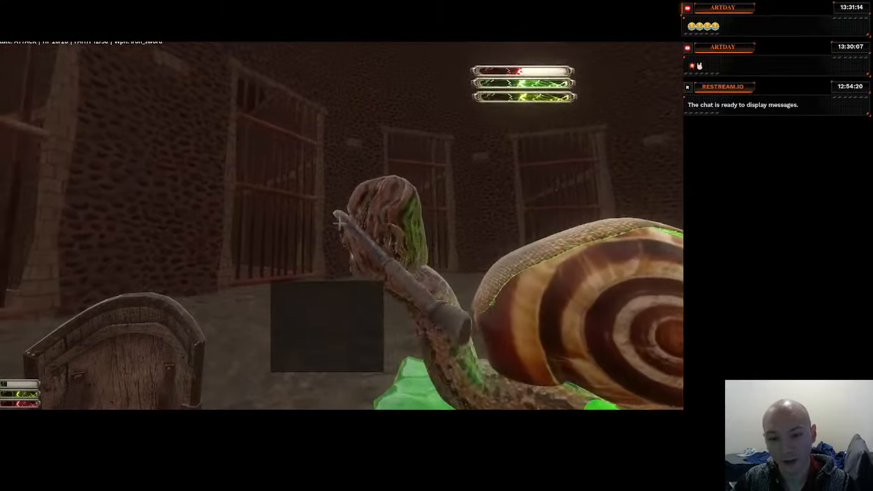
key("s")
key("d")
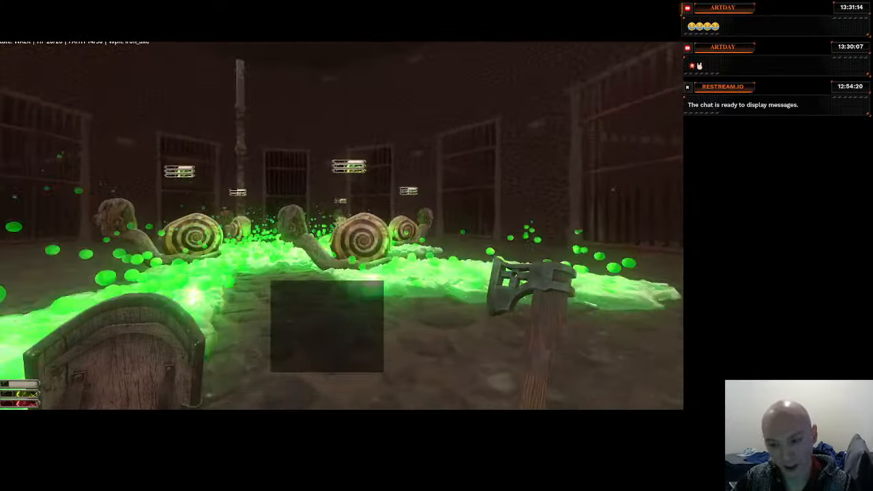
key("w")
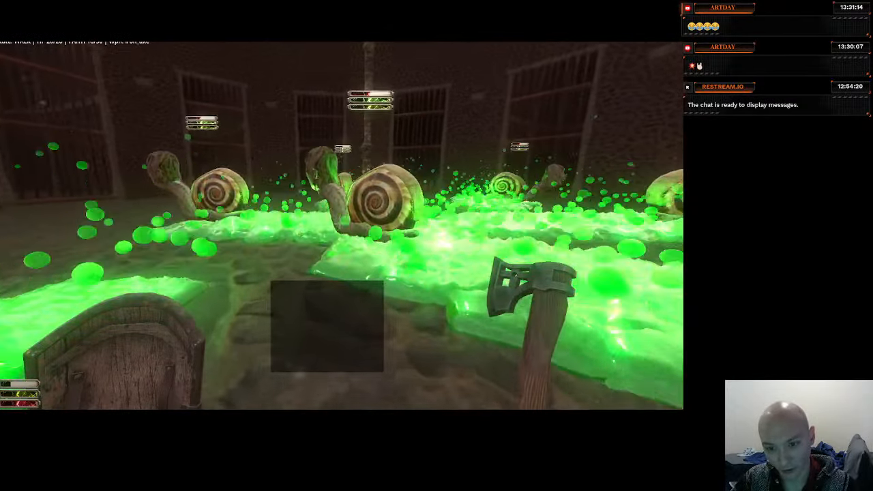
Show the performance statistics overlay and check it while moving around the arena with the snails and slime in view
key("d")
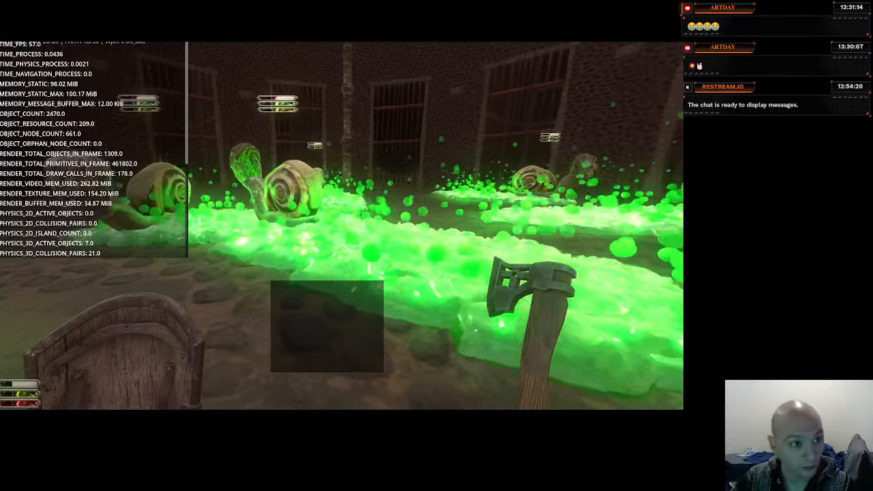
key("w")
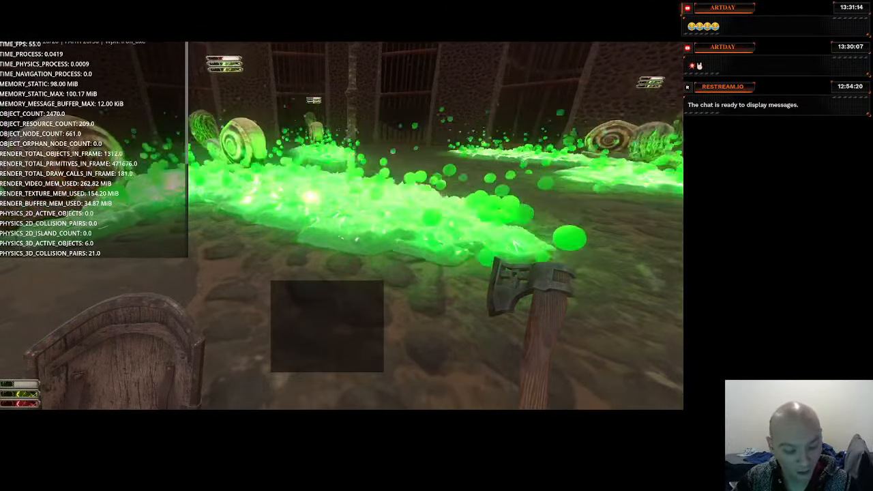
key("s")
key("d")
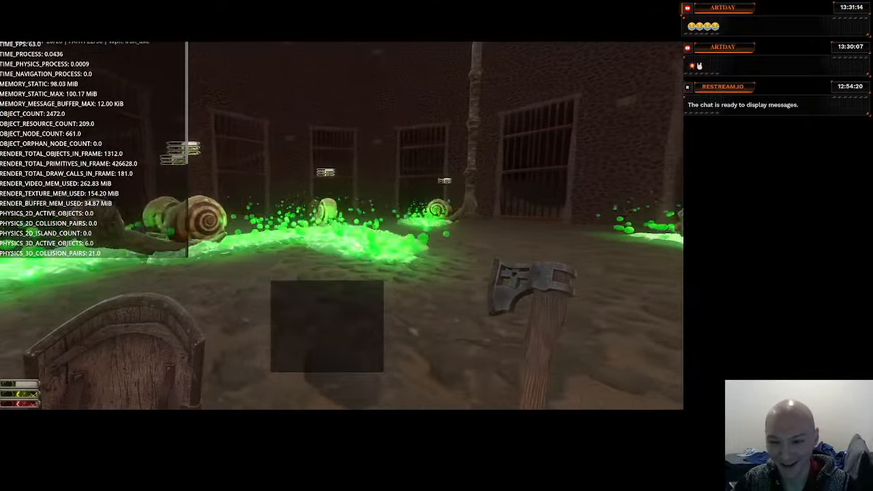
key("s")
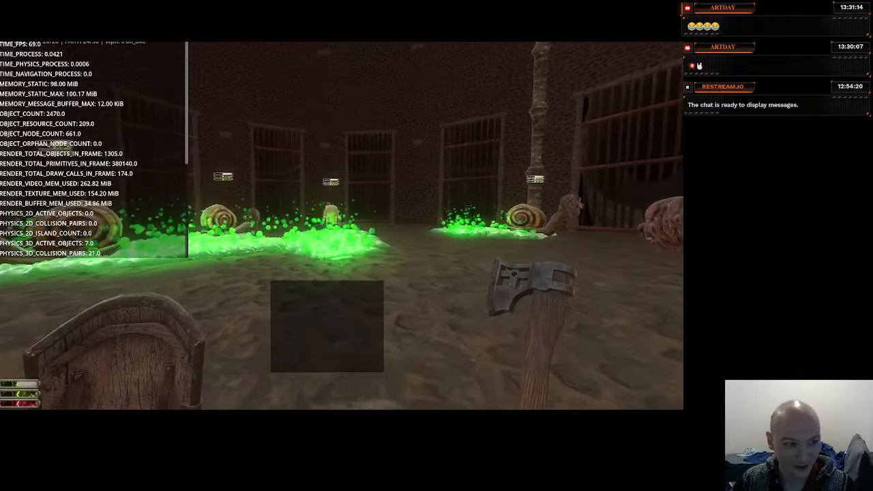
key("d")
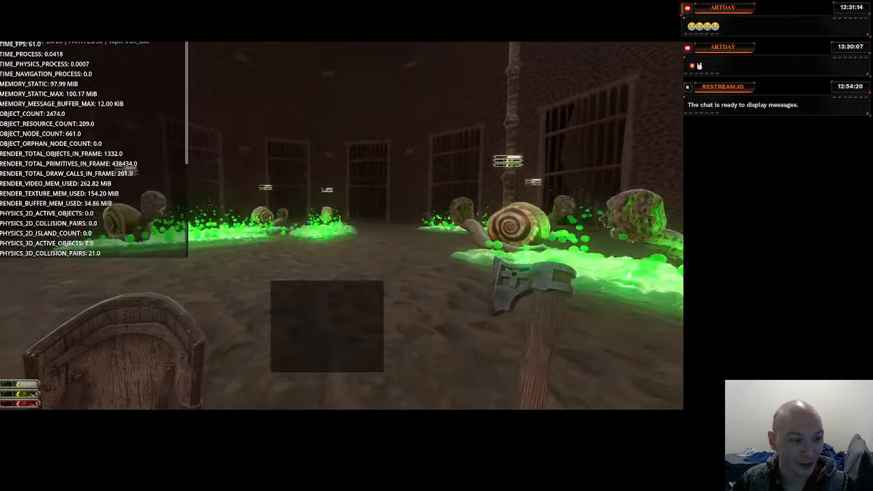
key("a")
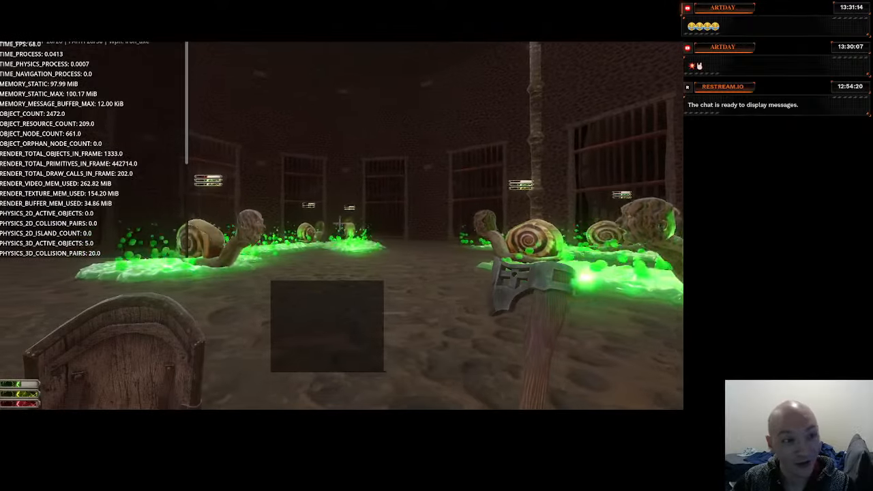
key("s")
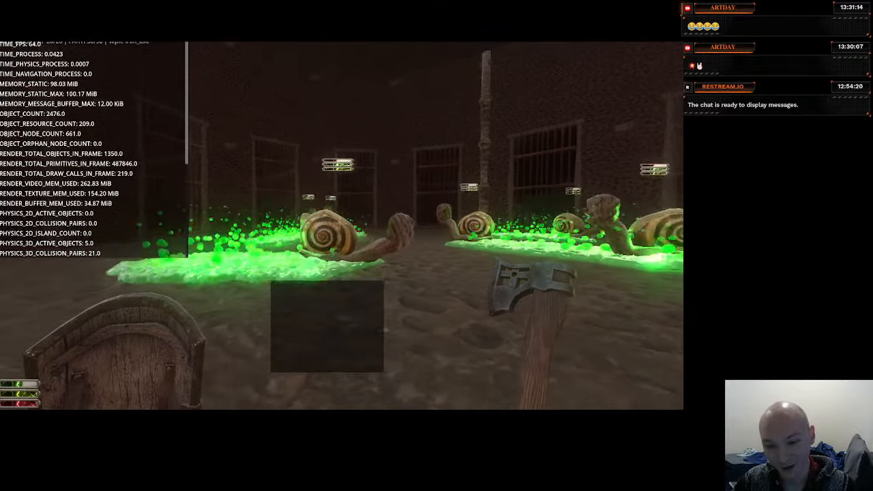
key("s")
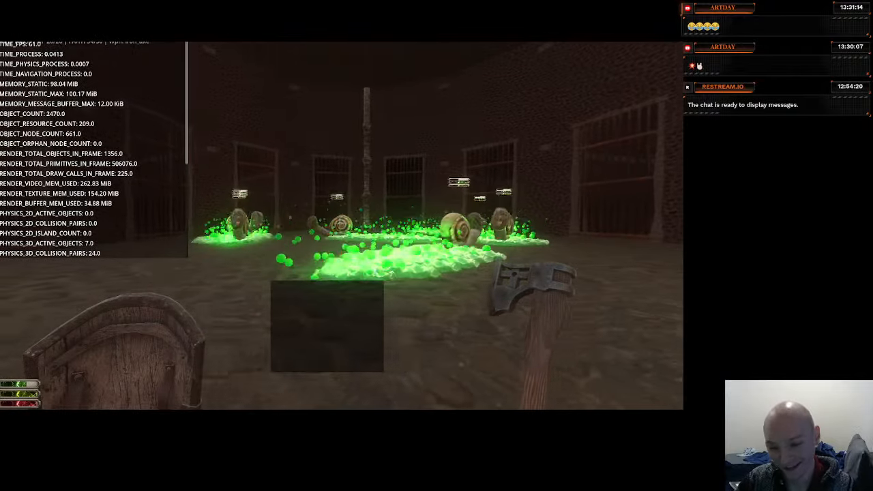
Hide the performance overlay and test iron axe attacks on the snails at close range
key("w")
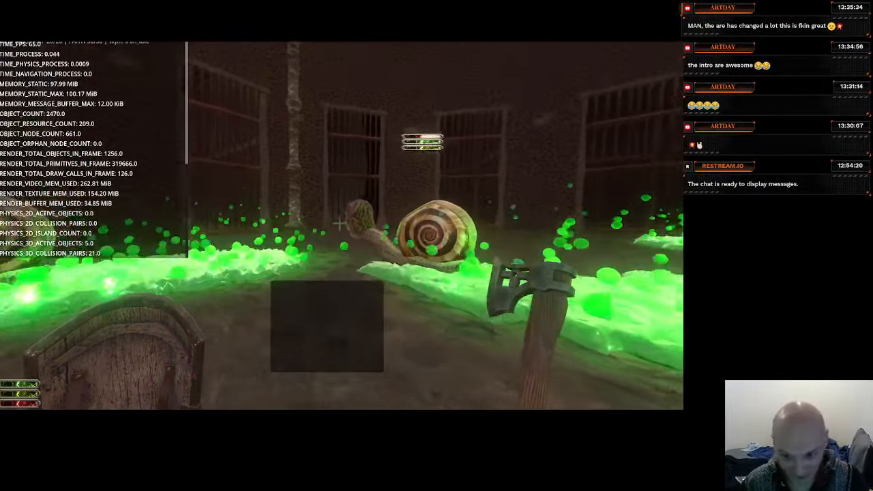
left_click(340, 223)
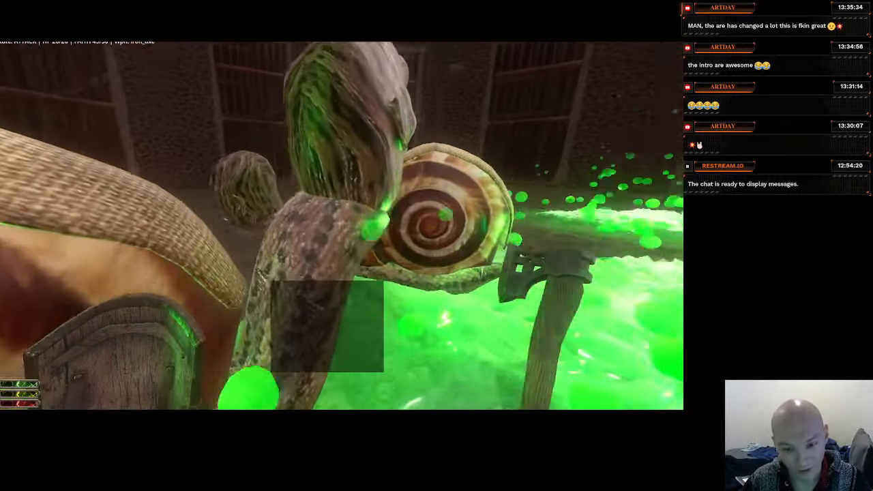
left_click(341, 225)
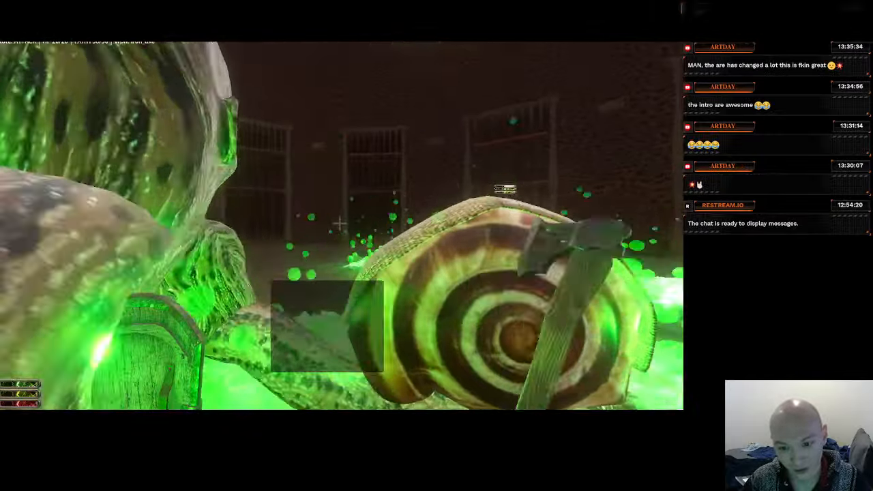
left_click(342, 225)
key("s")
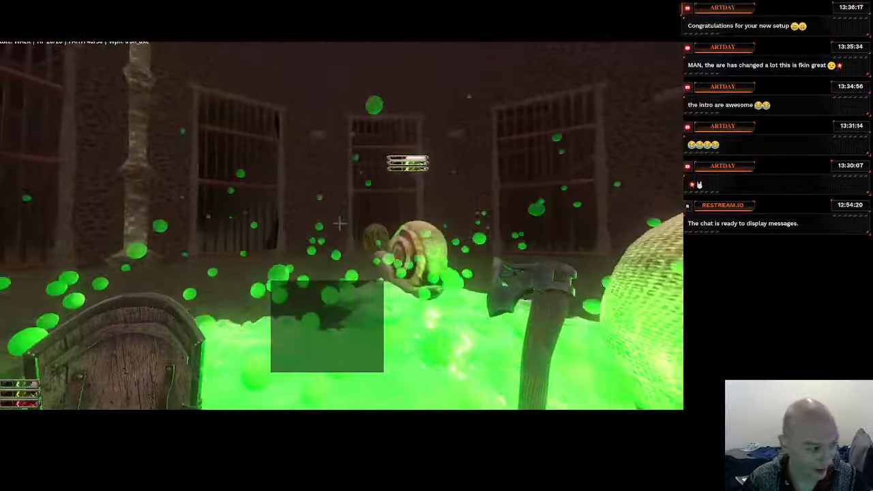
key("w")
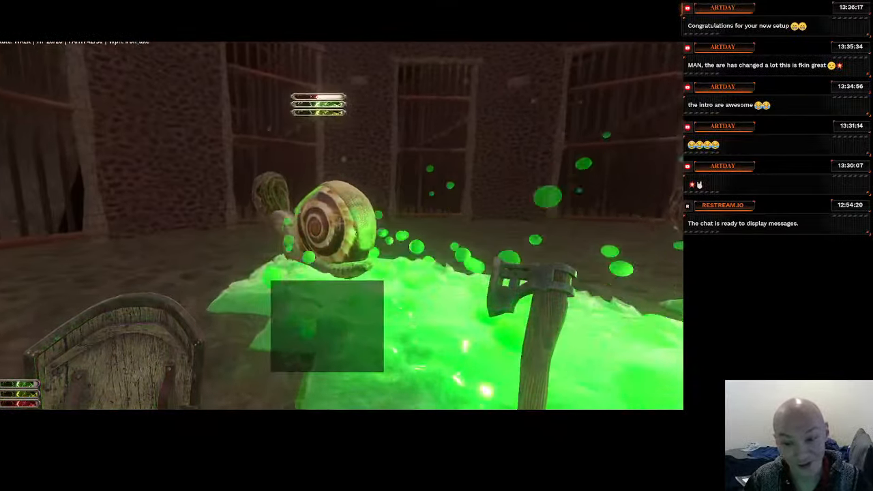
Move the player back and forth through the glowing slime to view the giant snails from near and far
key("s")
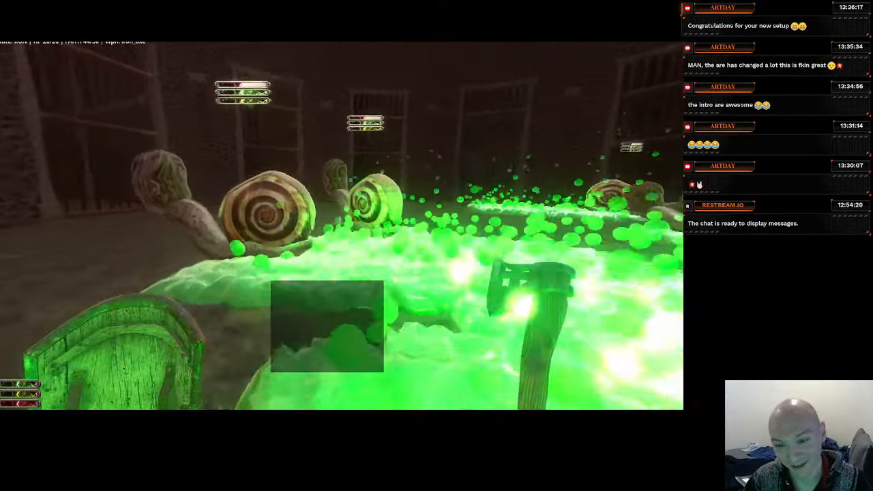
key("w")
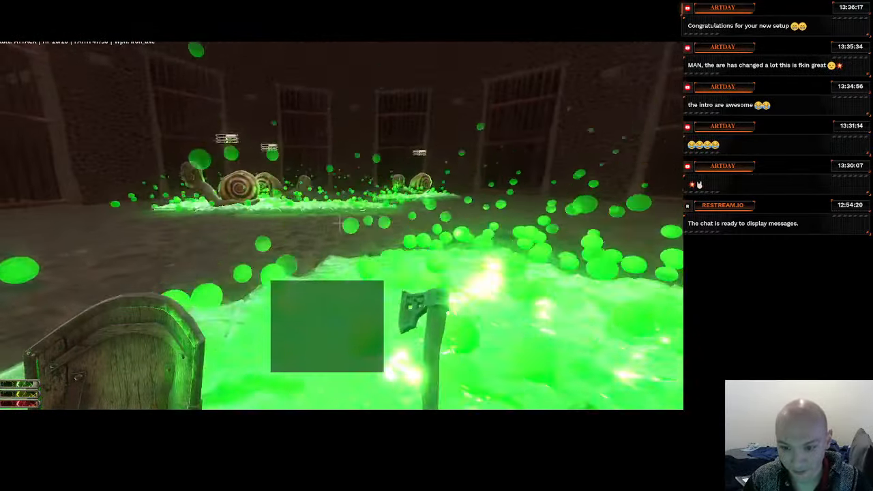
key("w")
key("s")
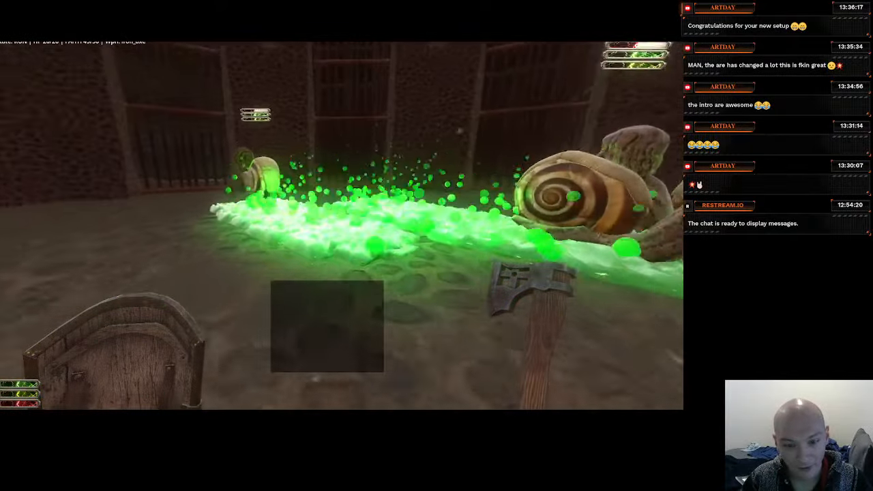
key("w")
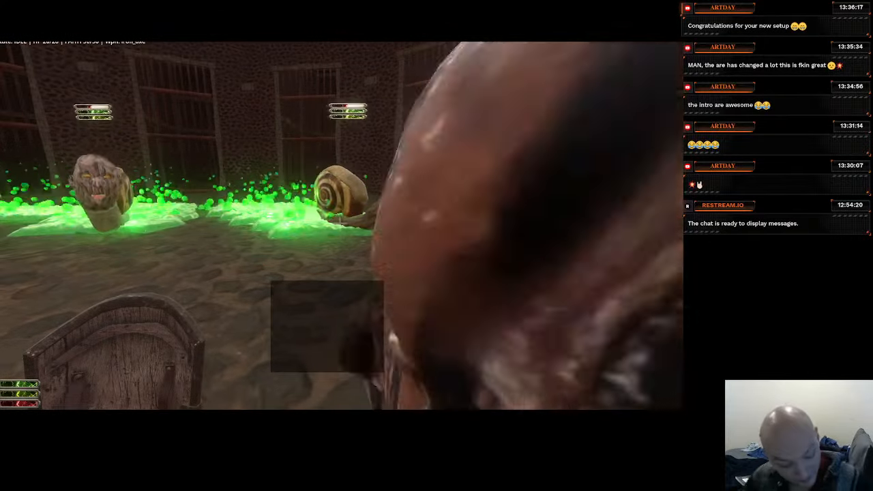
Test iron axe strikes on several giant snails while advancing on them and backing off through their slime trails
key("w")
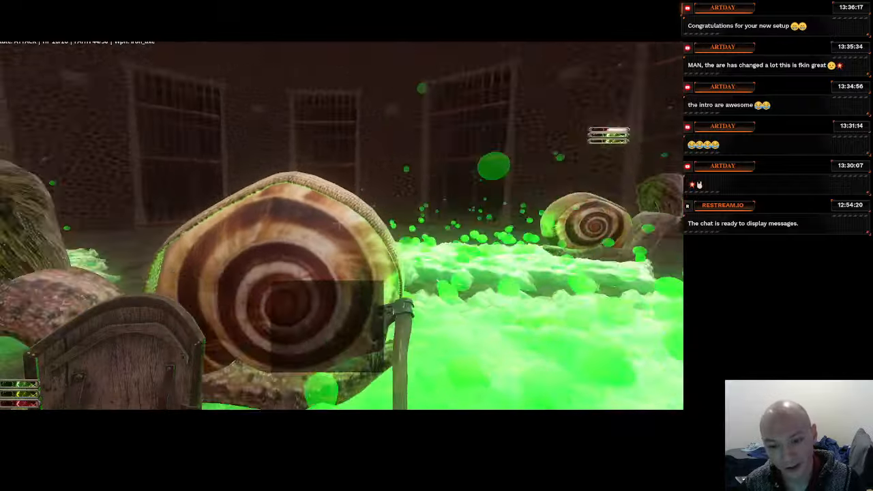
key("w")
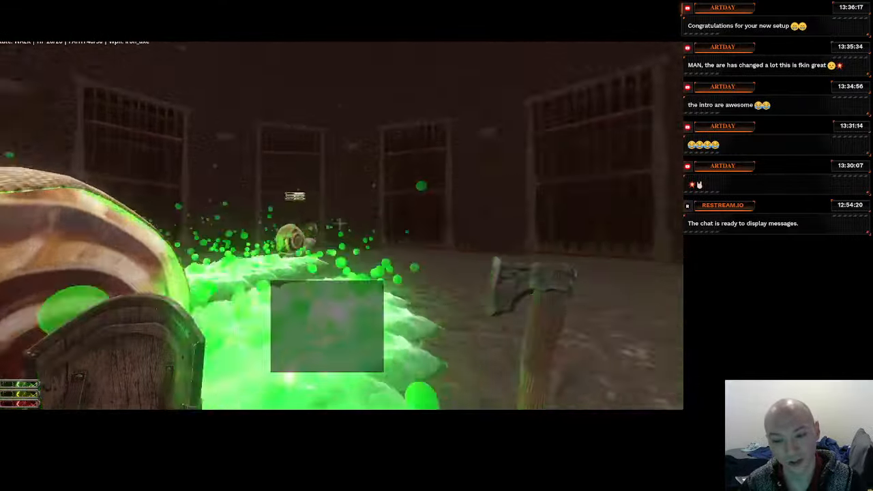
key("s")
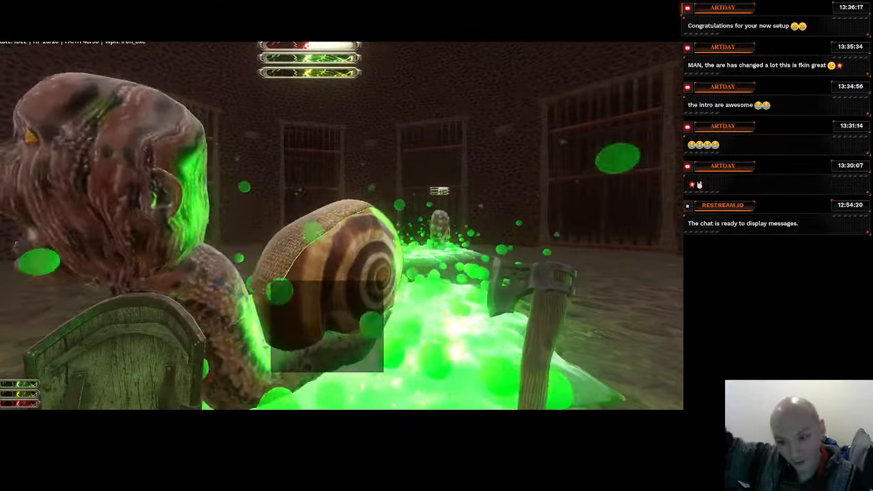
key("w")
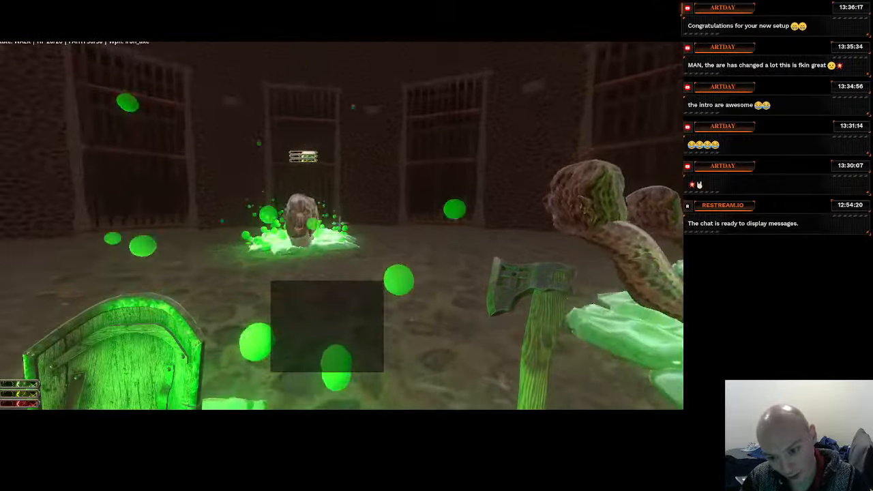
key("w")
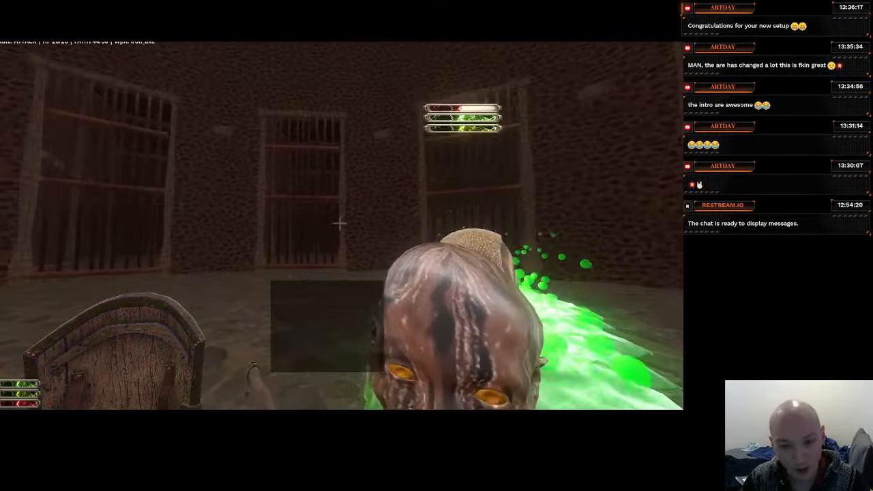
key("s")
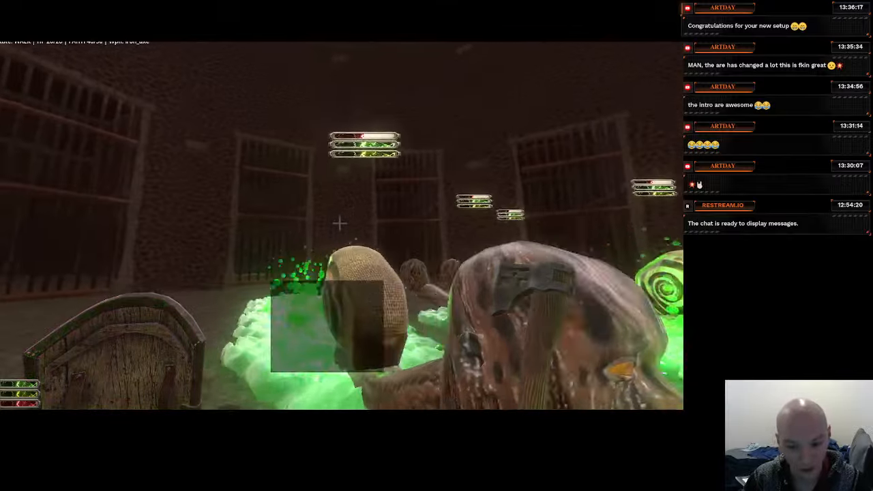
key("w")
left_click(342, 224)
key("s")
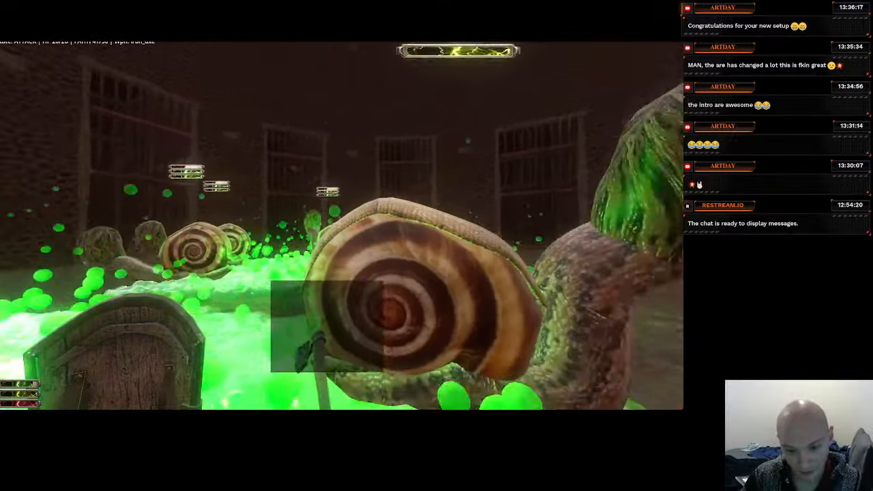
key("w")
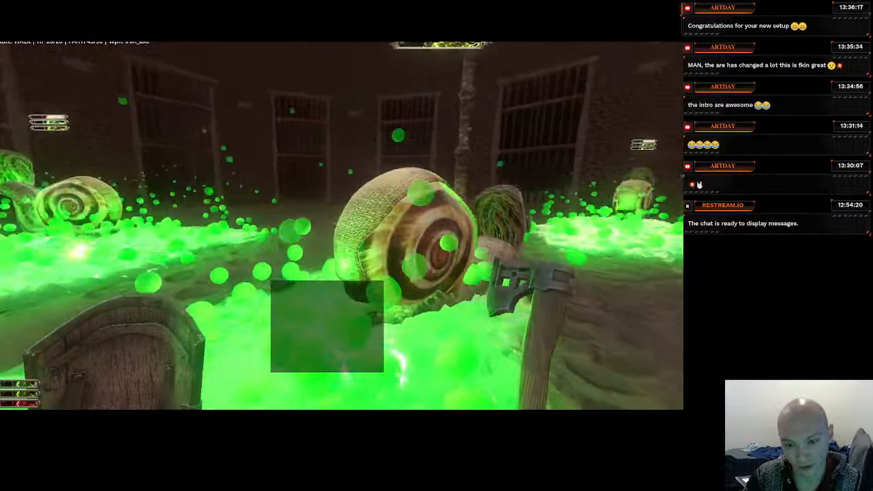
key("w")
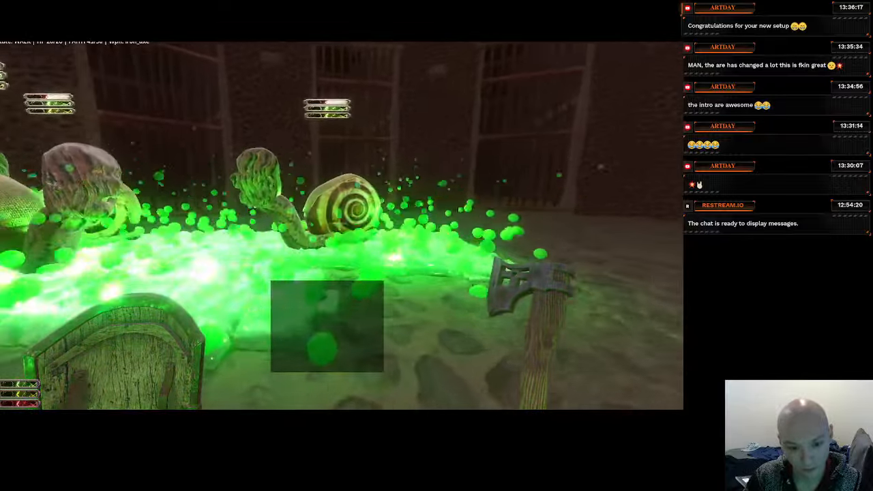
Back the player away from the snails to watch the whole group and their slime trails across the arena
key("s")
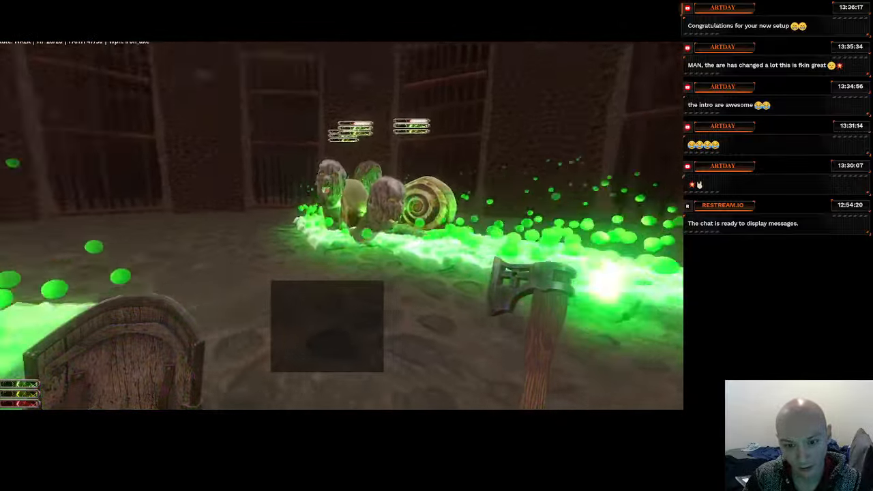
key("s")
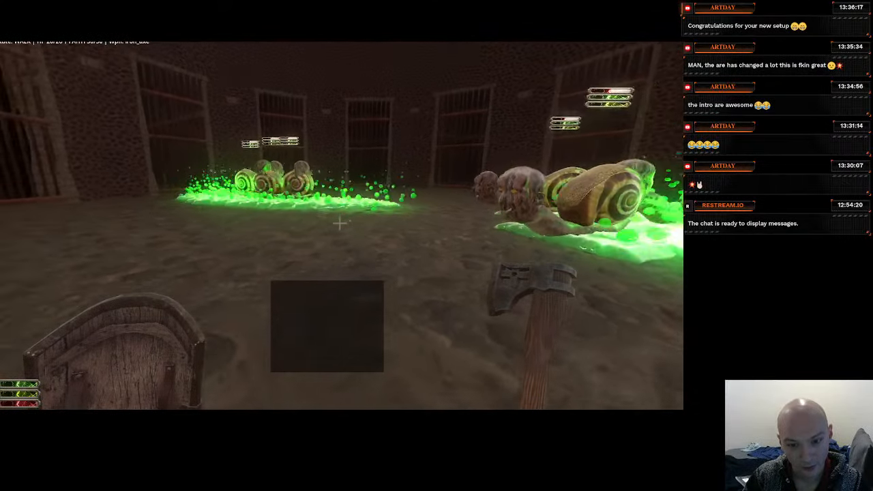
key("s")
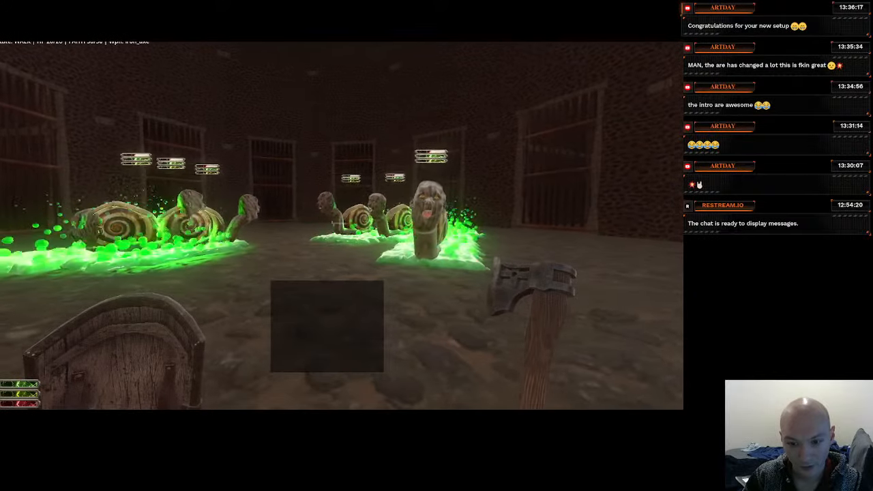
key("a")
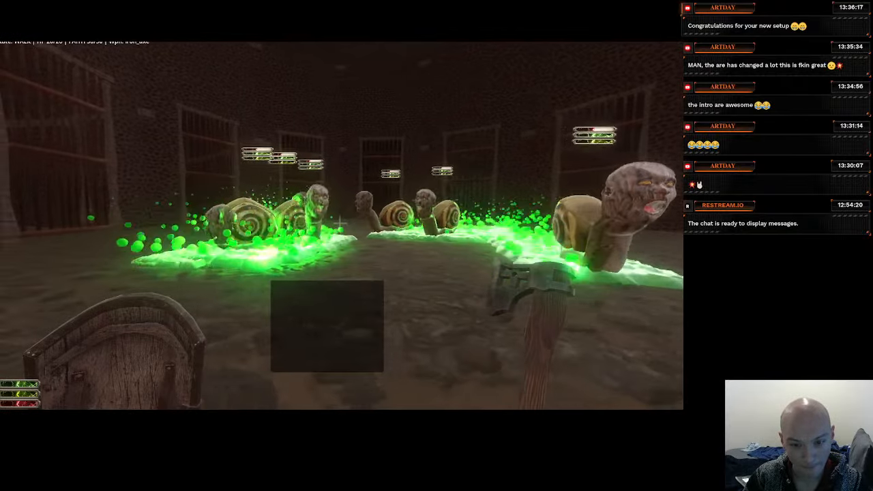
Exit the running game and open the snail_trial scene for a close view of the slime mesh
key("Escape")
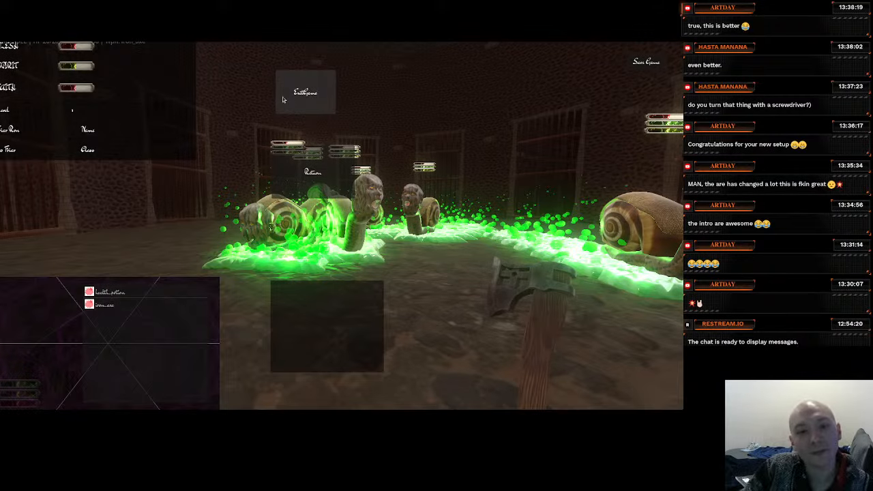
left_click(285, 96)
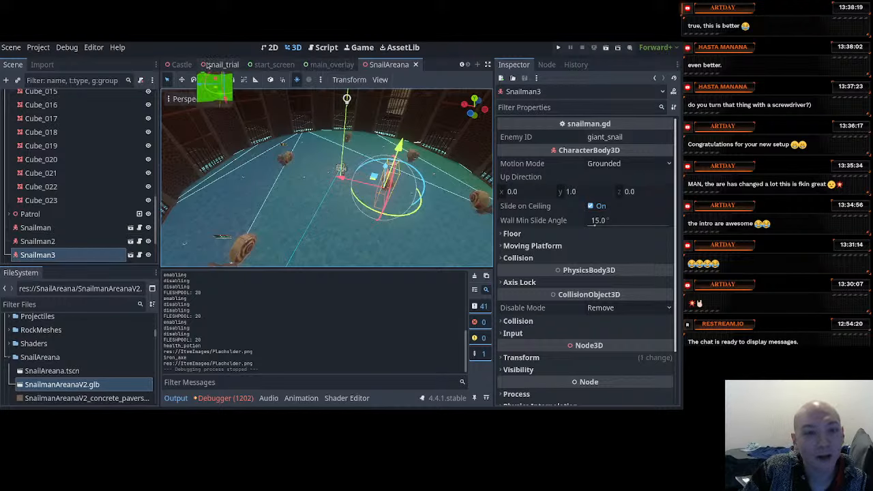
left_click(267, 64)
scroll(380, 172, "up", 5)
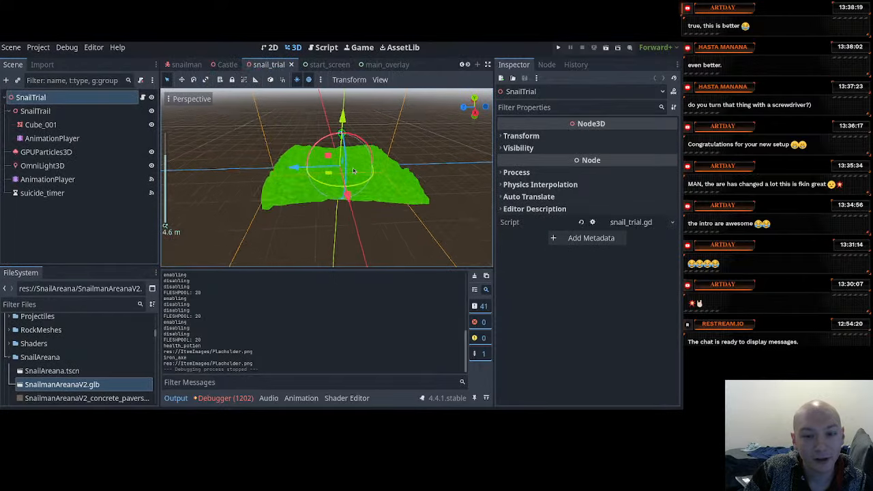
middle_click_drag(380, 172, 371, 195)
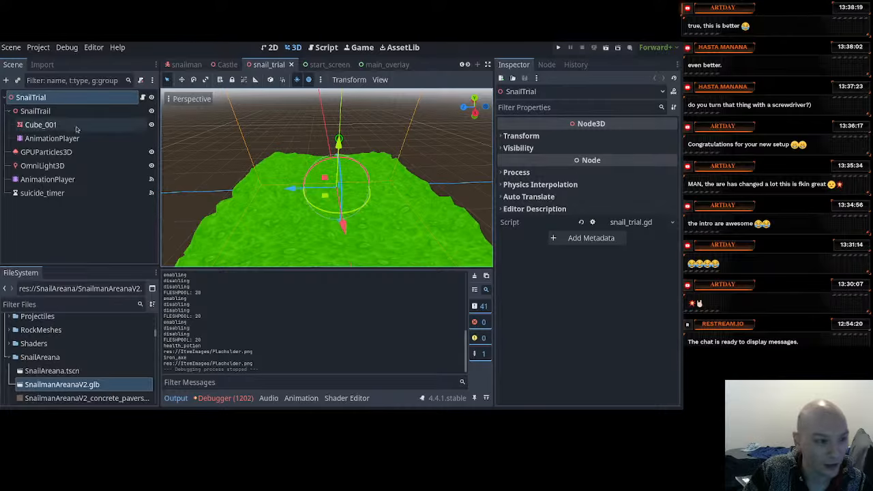
Add an Area3D node under the SnailTrial root
left_click(8, 80)
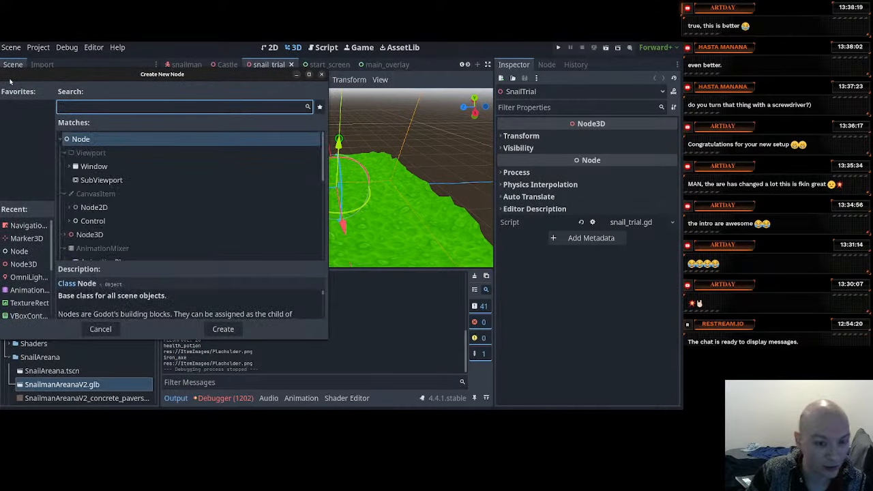
type("area")
key("Return")
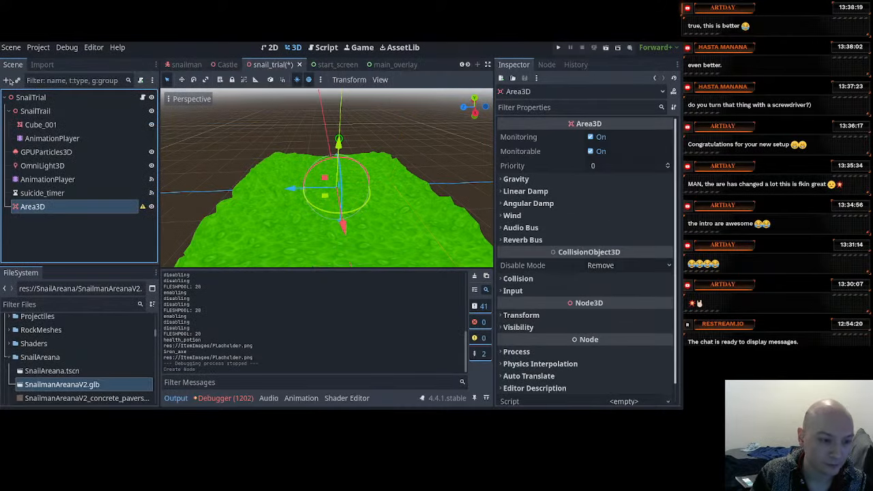
Rename the new Area3D node to SnailTrailHurtBox
double_click(45, 208)
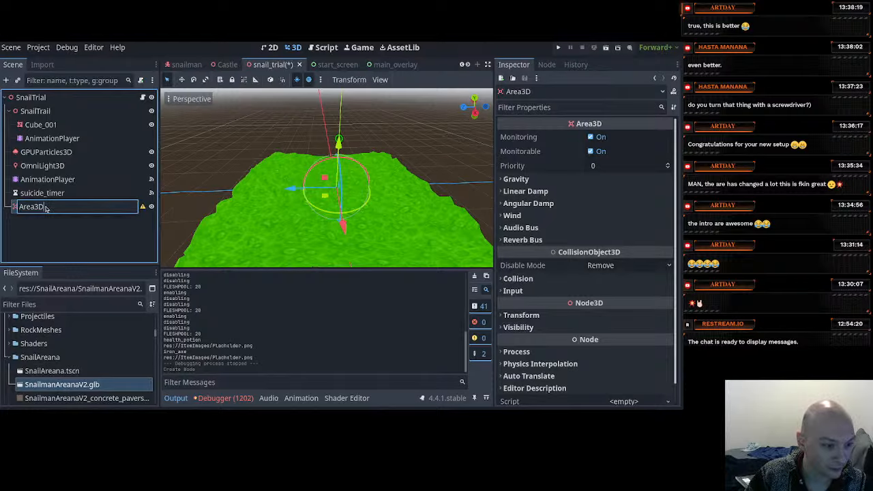
key("BackSpace")
key("BackSpace")
key("BackSpace")
key("BackSpace")
key("BackSpace")
key("BackSpace")
type("Snai")
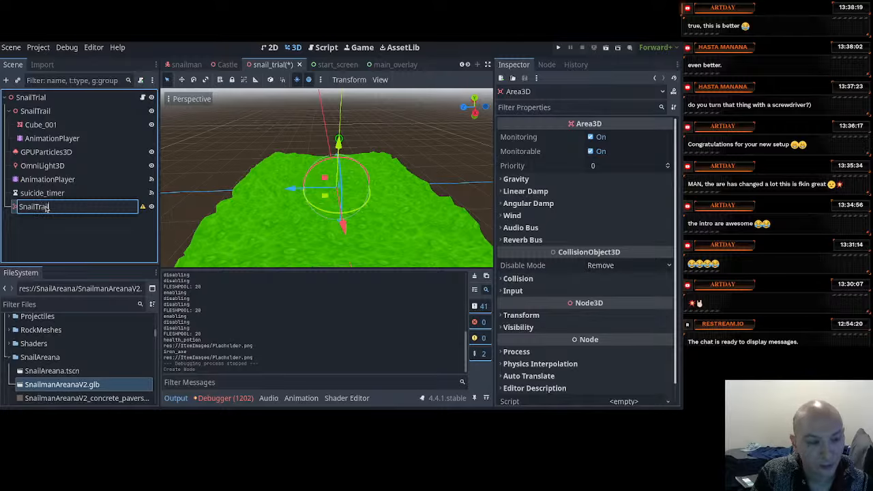
type("lTrail")
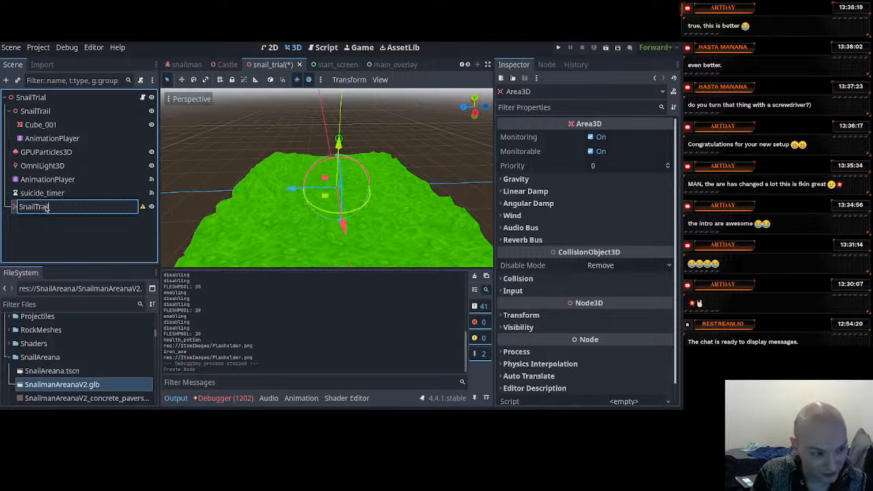
type("HurtBop")
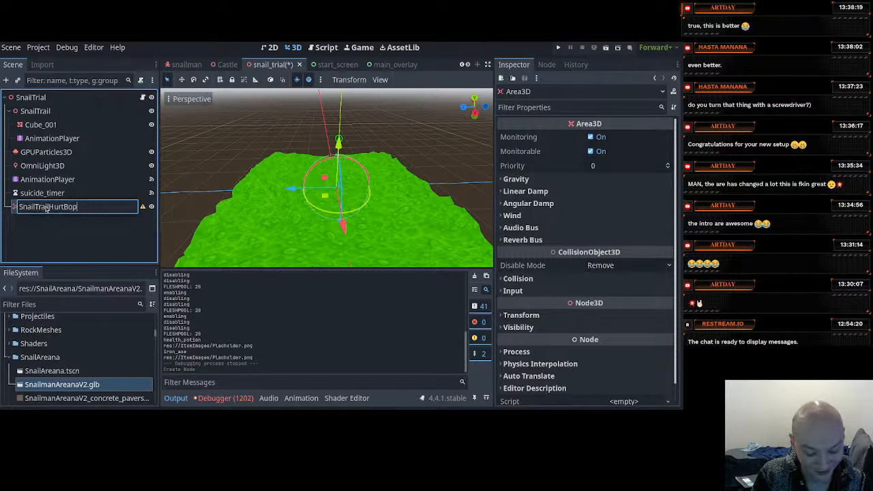
key("Return")
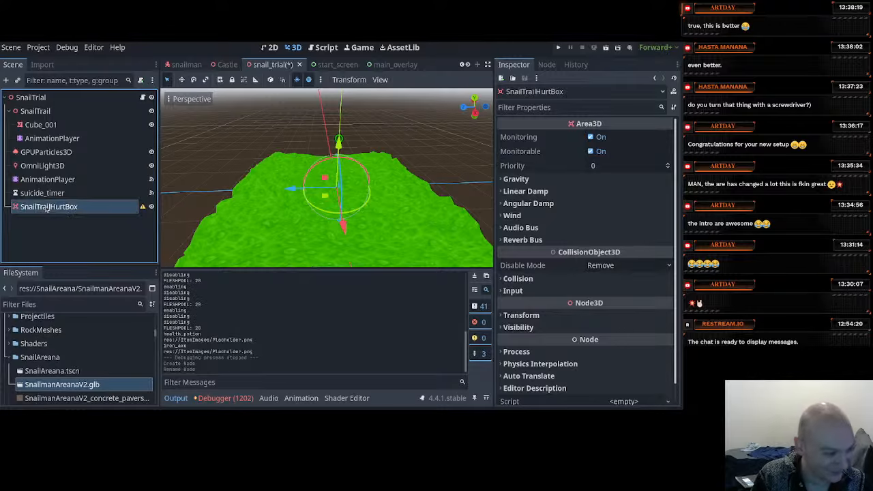
Add a CollisionShape3D child to SnailTrailHurtBox and give it a new BoxShape3D shape
left_click(6, 80)
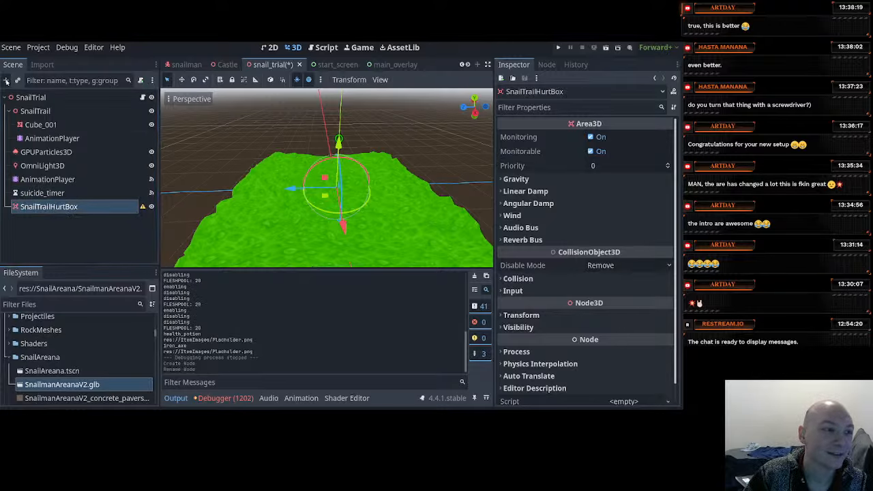
type("colli")
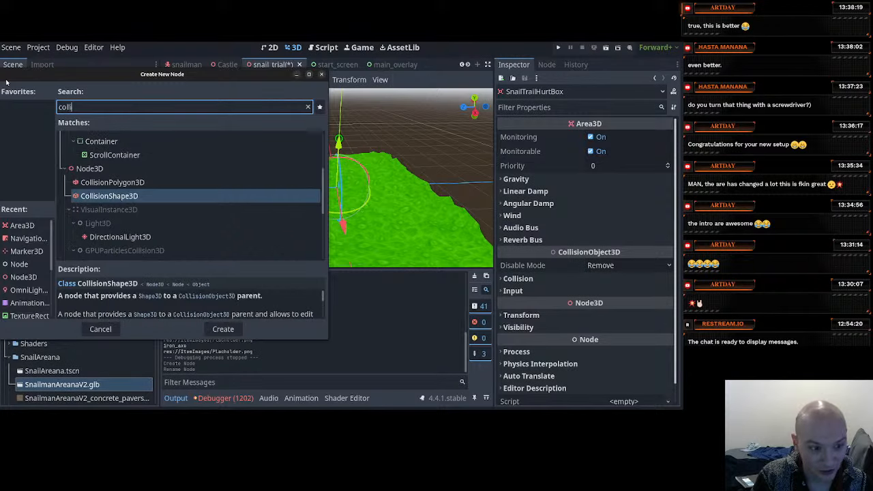
key("Return")
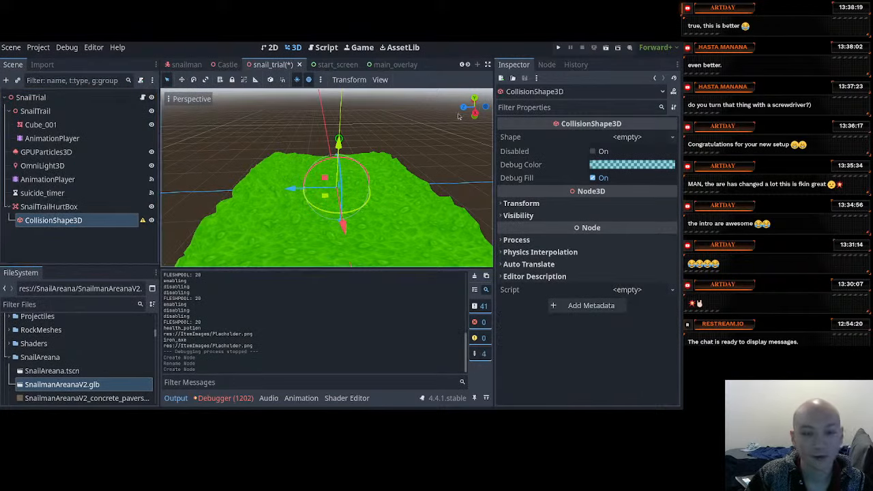
left_click(627, 137)
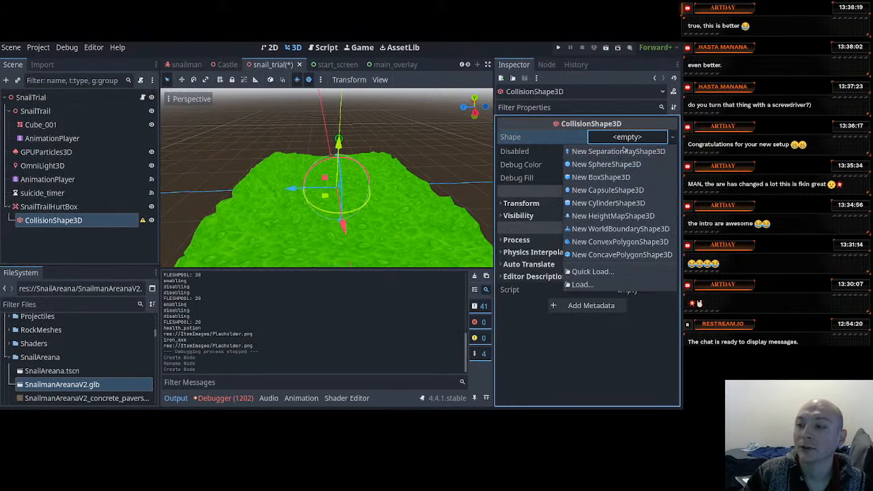
left_click(603, 178)
Stretch the hurt box's collision box to about 4.12 in Z and widen it in X across most of the slime mesh
left_click_drag(318, 190, 269, 193)
left_click_drag(356, 189, 419, 187)
middle_click_drag(328, 198, 437, 262)
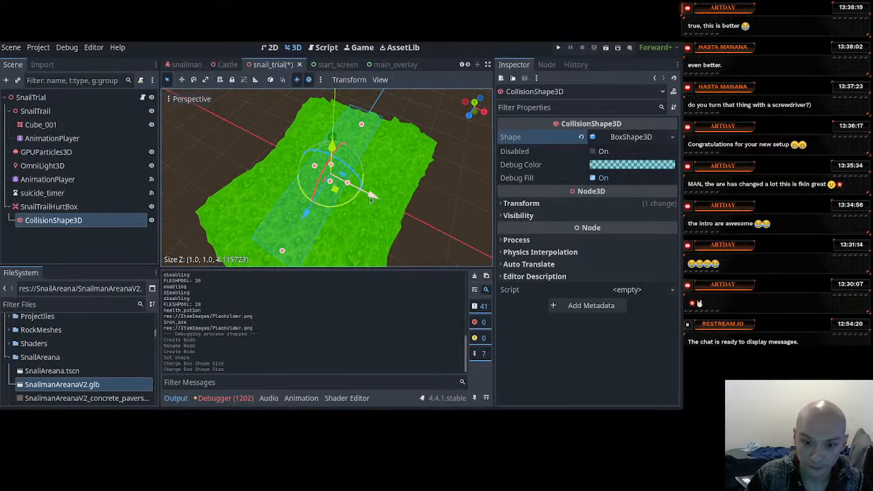
left_click_drag(350, 188, 389, 205)
left_click_drag(314, 168, 283, 161)
middle_click_drag(282, 160, 385, 191)
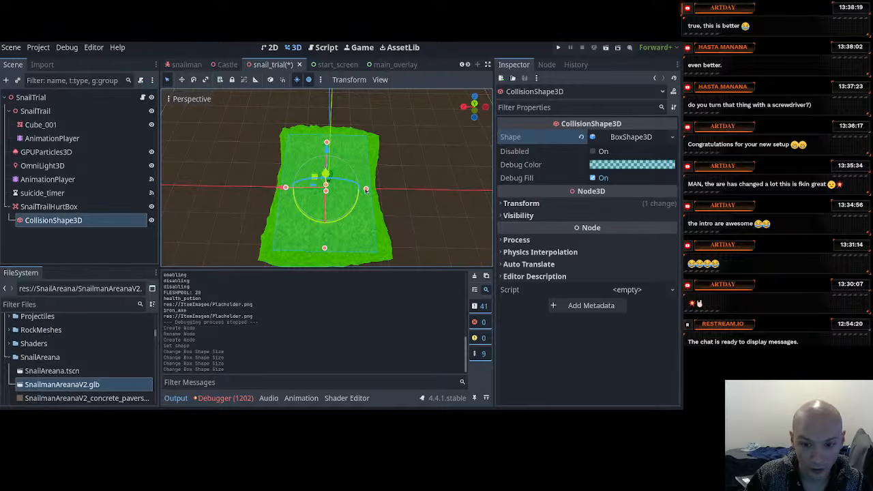
Fine-tune the collision box to about 3.40 in X and 4.54 in Z to fit the slime mesh
left_click_drag(366, 191, 370, 192)
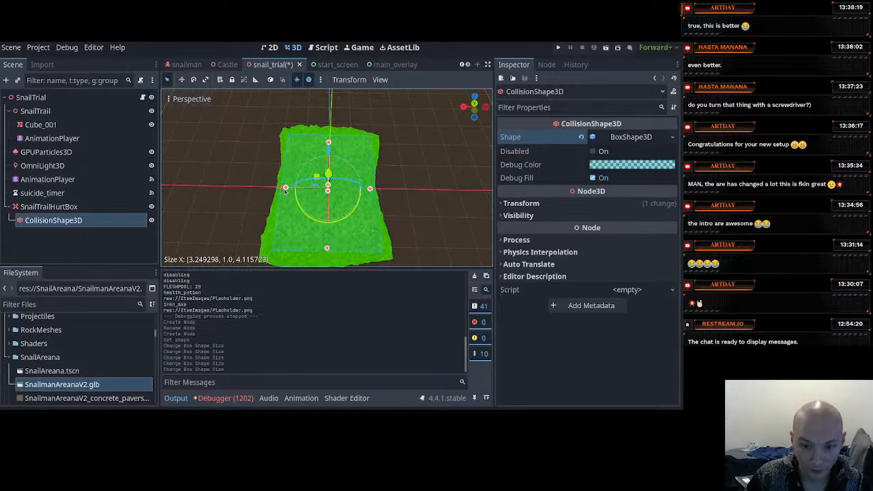
left_click_drag(285, 192, 282, 190)
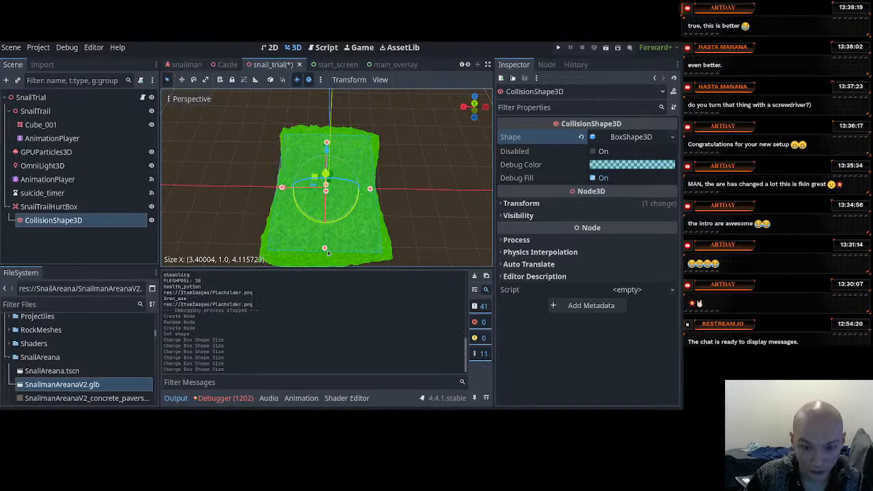
left_click_drag(327, 251, 326, 258)
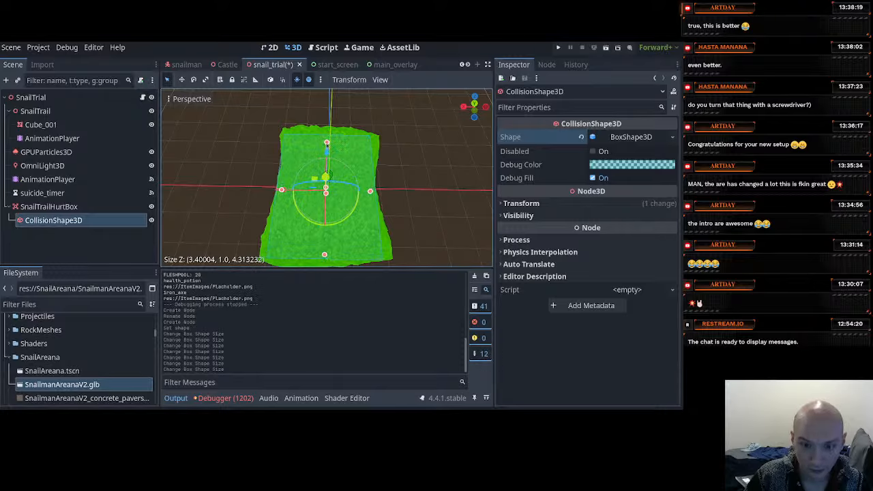
left_click_drag(327, 143, 327, 137)
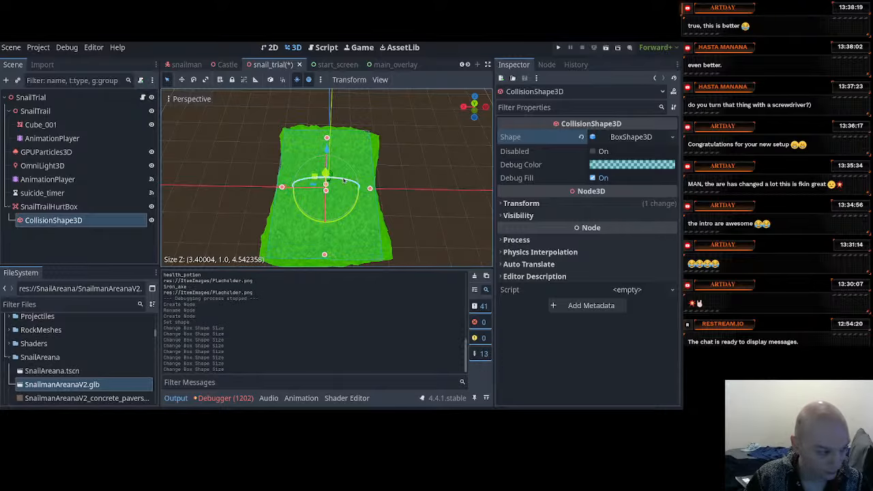
scroll(344, 180, "down", 2)
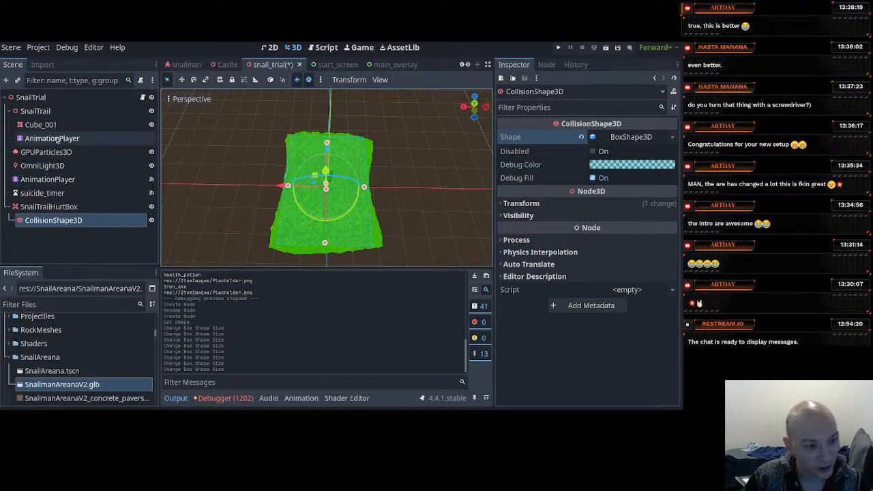
Play the KeyAction_001 animation on the AnimationPlayer under SnailTrail to compare the slime's motion with the collision box
scroll(375, 226, "up", 3)
middle_click_drag(376, 225, 269, 116)
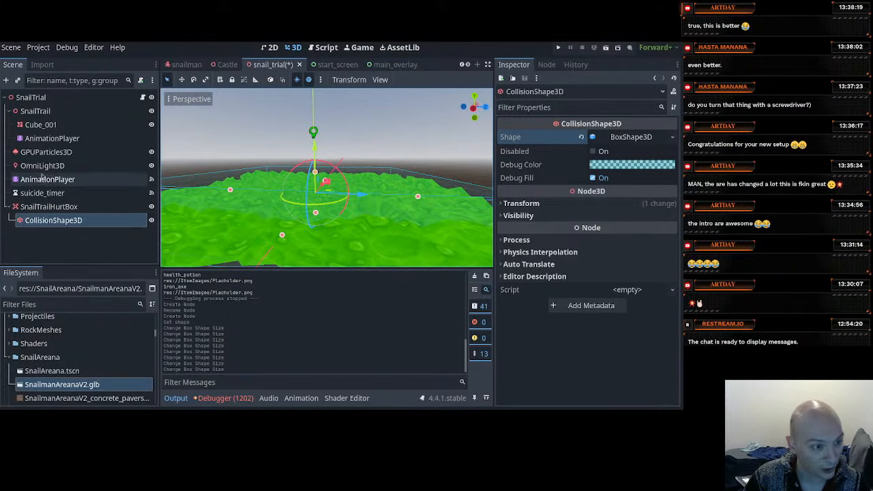
left_click(48, 138)
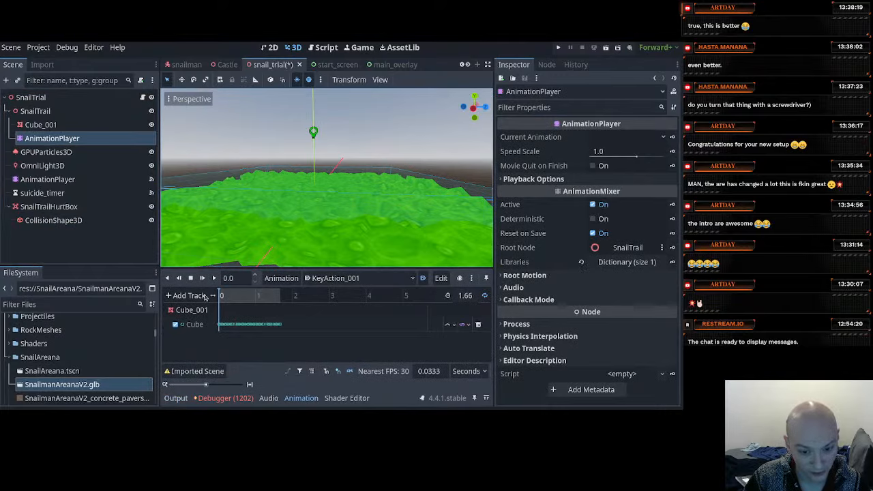
left_click(214, 277)
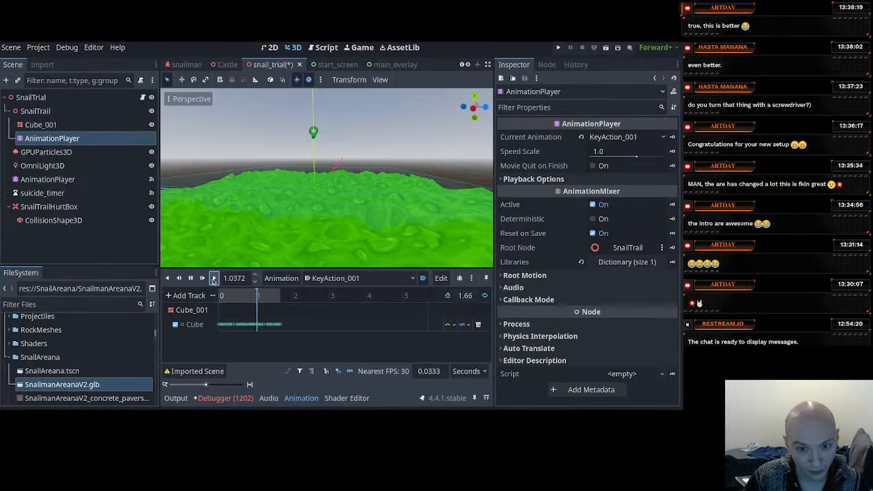
scroll(347, 188, "down", 5)
middle_click_drag(347, 188, 331, 222)
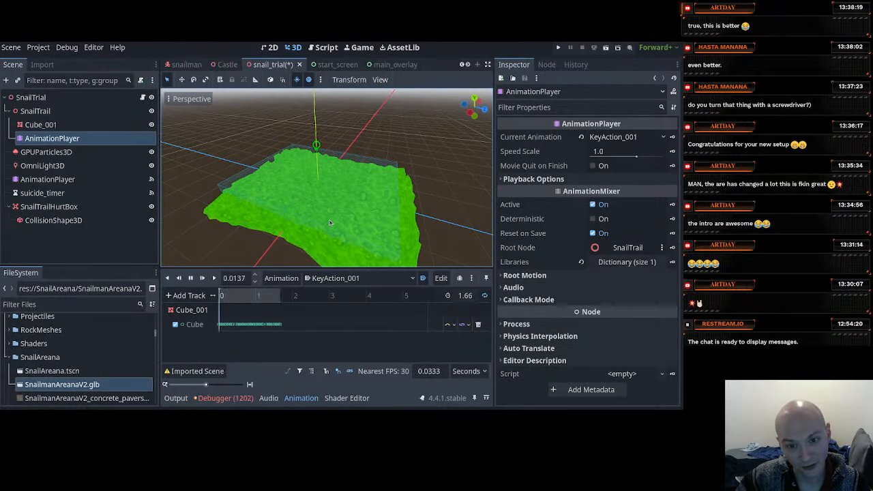
Preview the Shrink animation on the root node's AnimationPlayer and stop it to return to the start
left_click(100, 182)
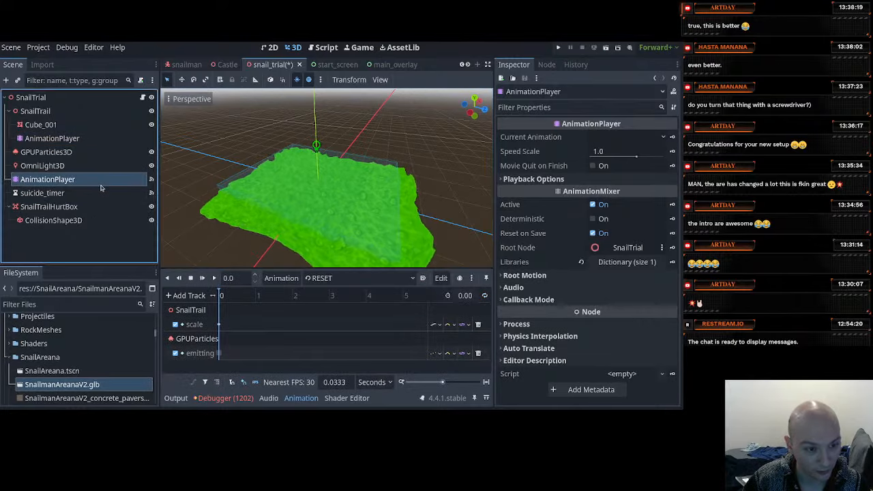
left_click(389, 279)
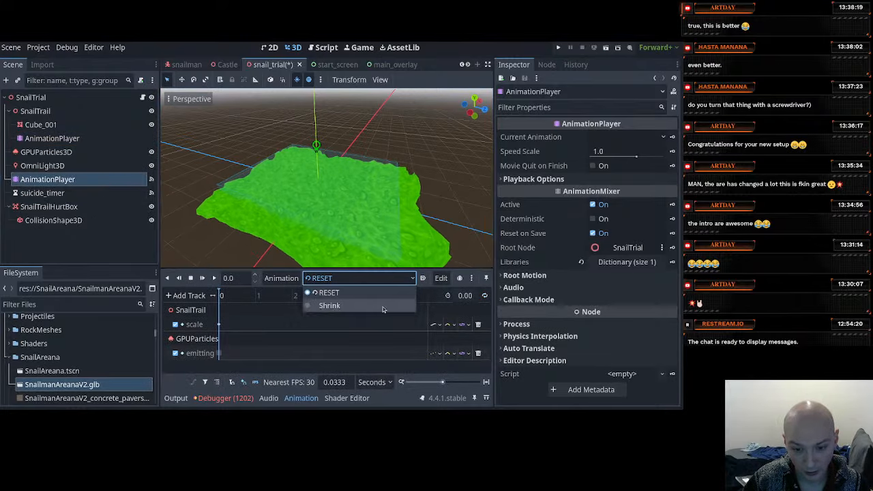
left_click(383, 307)
left_click(214, 278)
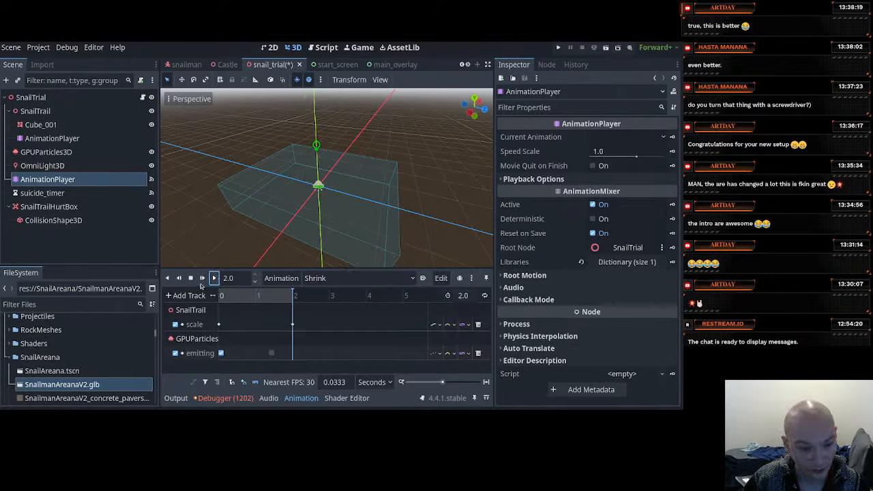
left_click(191, 278)
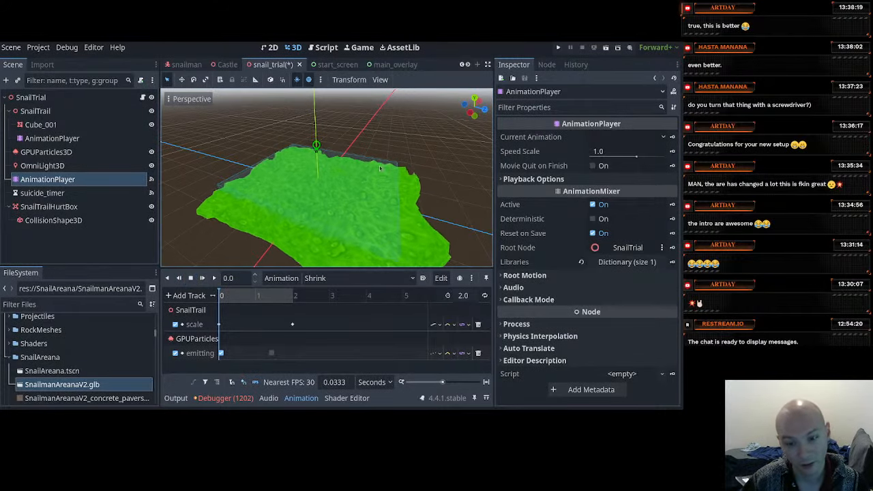
Switch the root node's AnimationPlayer back to the RESET animation and save the snail_trial scene
scroll(333, 230, "up", 6)
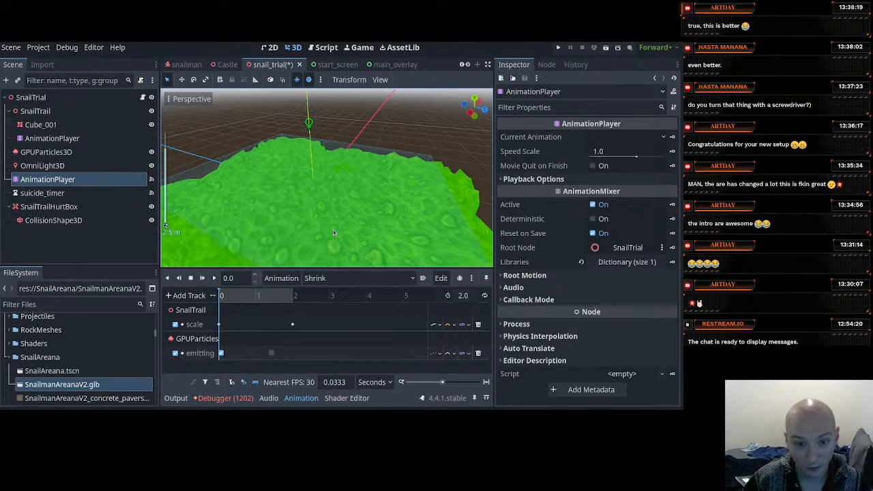
middle_click_drag(319, 236, 291, 253)
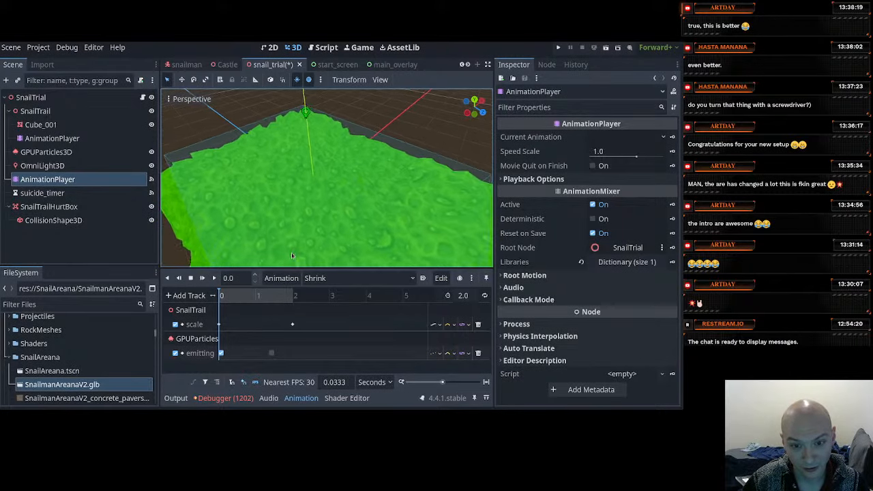
scroll(309, 218, "down", 8)
middle_click_drag(300, 217, 346, 199)
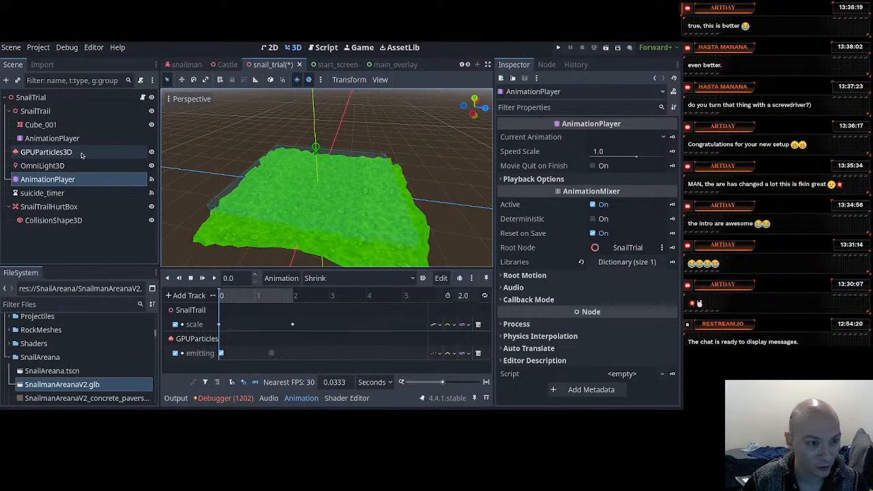
left_click(341, 278)
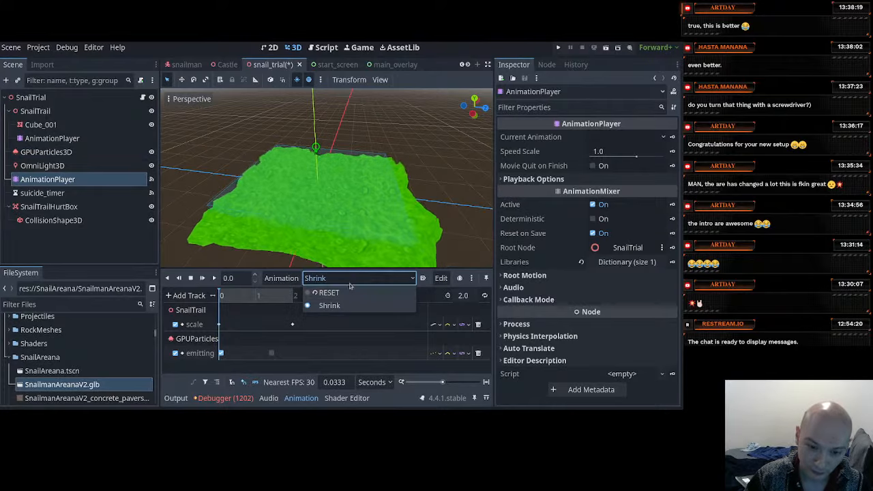
left_click(332, 294)
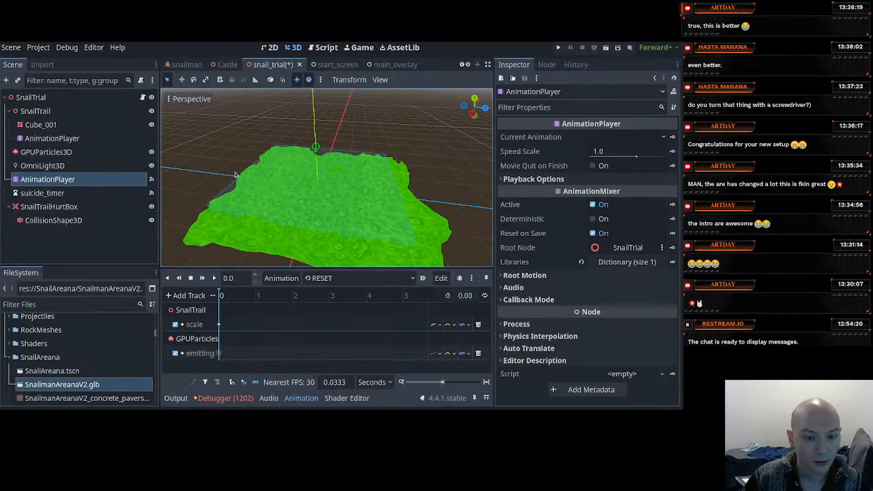
left_click(60, 138)
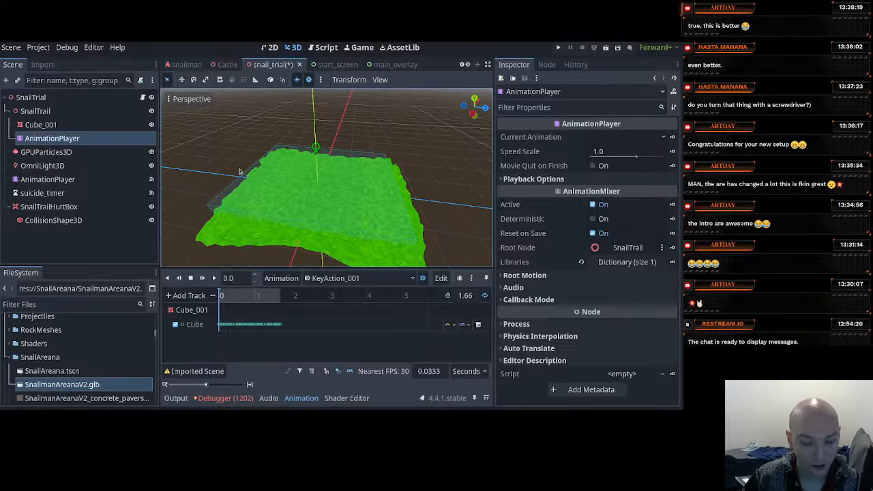
key("ctrl+s")
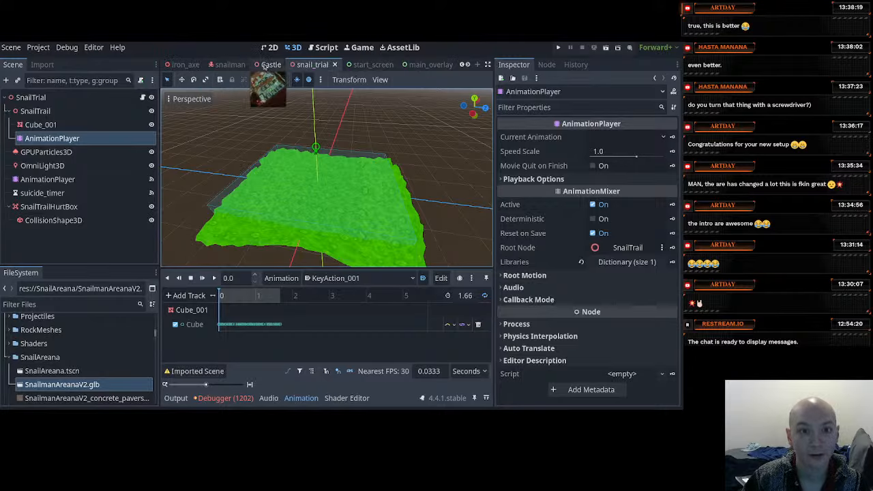
Switch to VS Code and search Player.gd for "tak" to examine how the take_damage function uses damage_dict
key("alt+Tab")
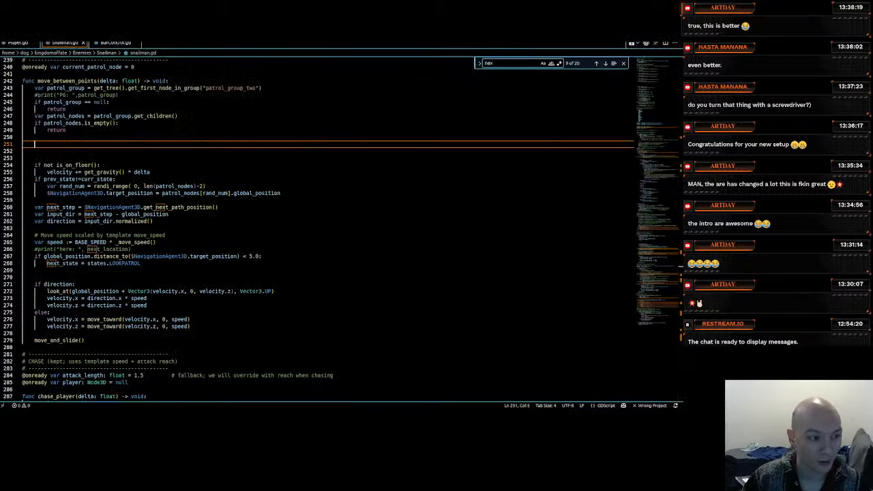
left_click(22, 45)
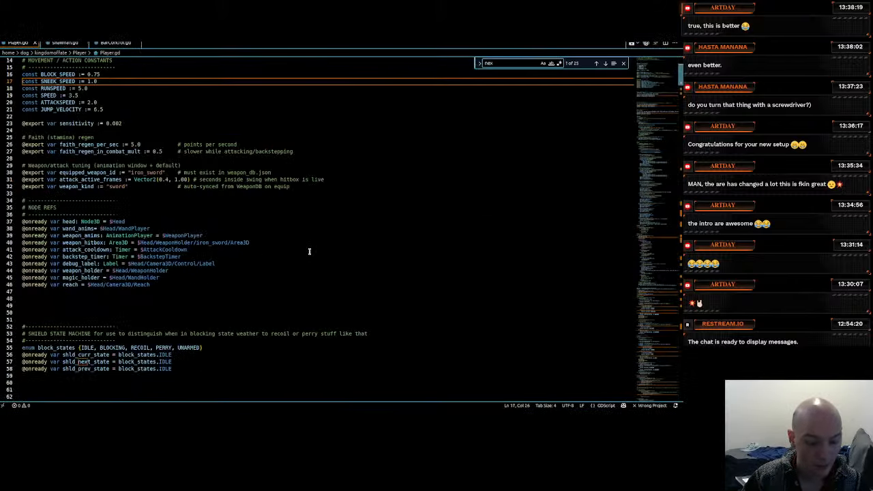
key("ctrl+f")
type("tak")
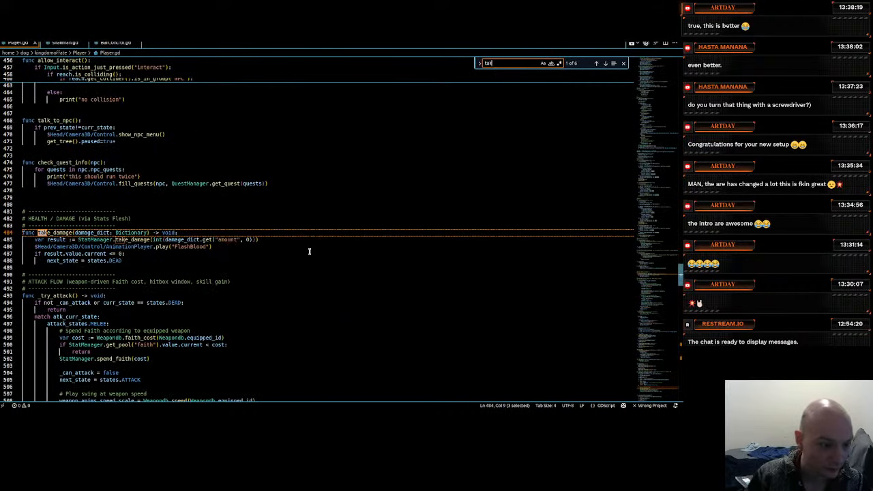
left_click(182, 255)
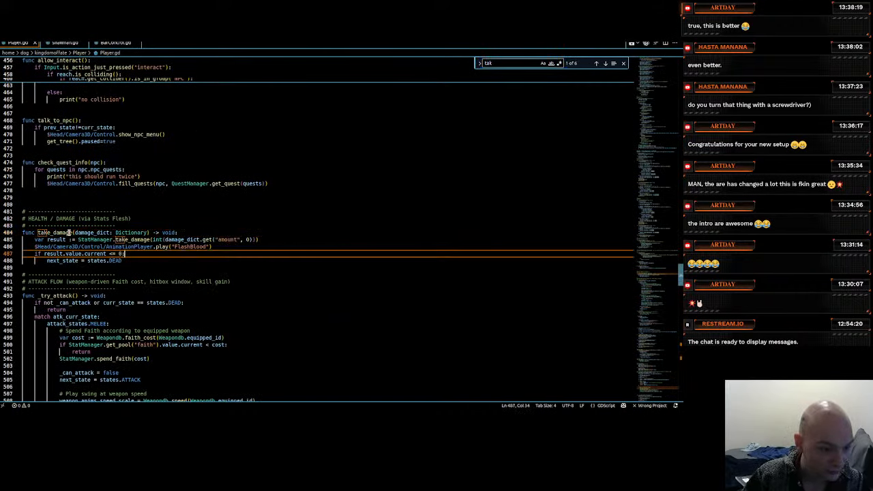
left_click(58, 232)
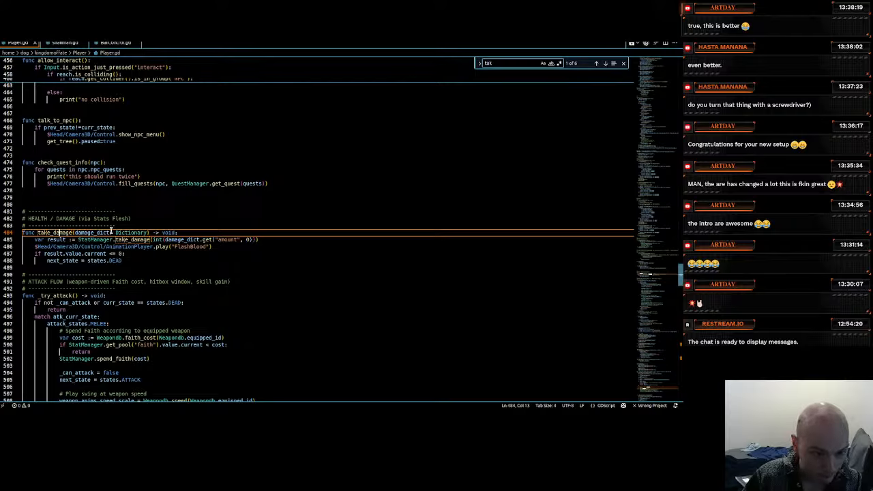
left_click(183, 234)
left_click(200, 240)
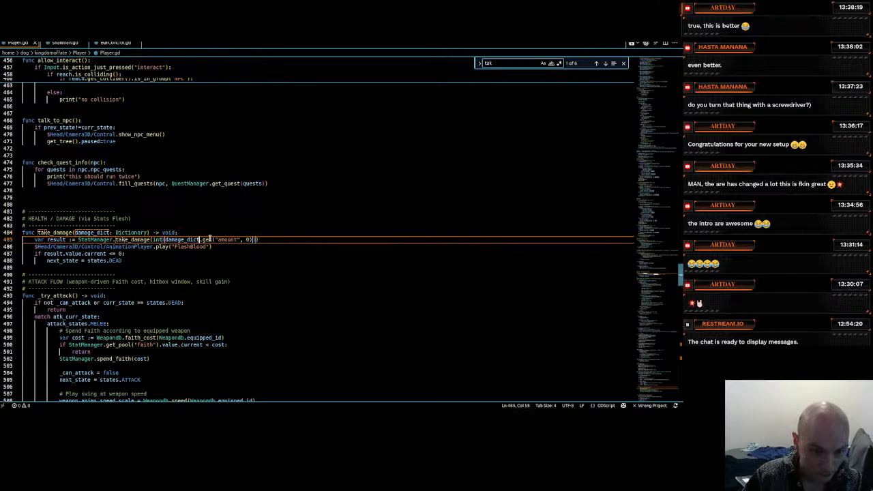
left_click(223, 239)
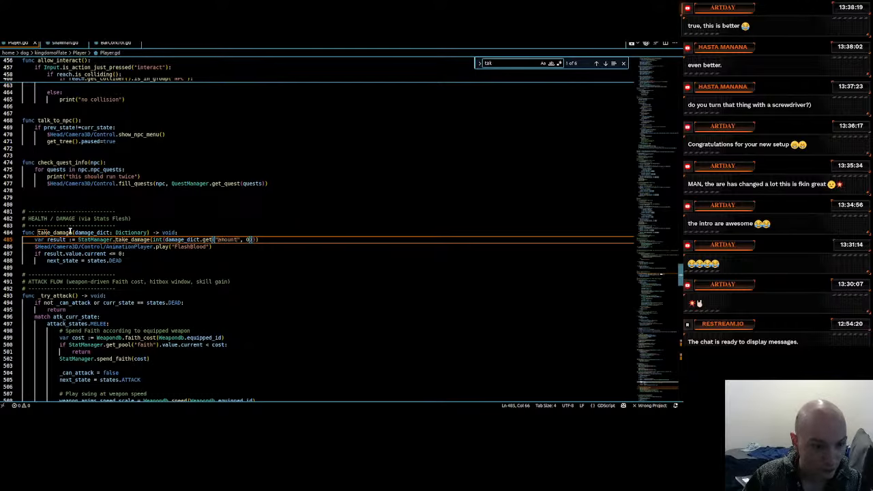
Open the kingdomoffate project folder as the workspace and look through its file tree
left_click(648, 44)
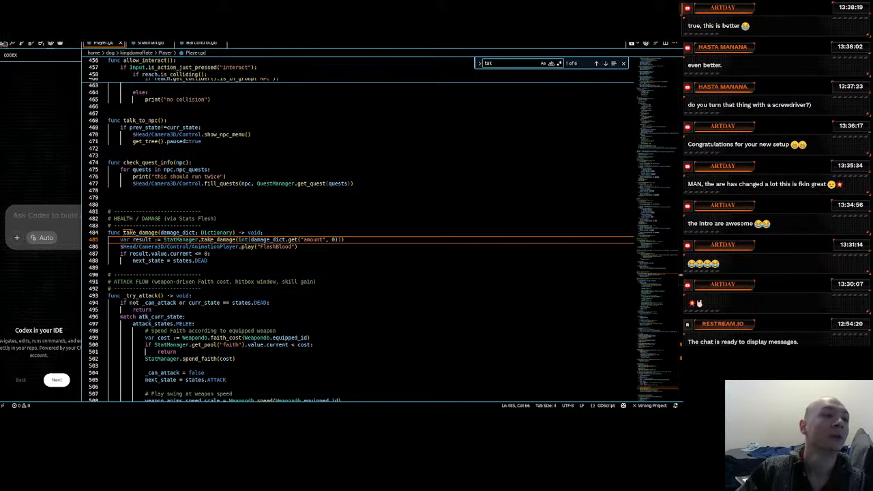
left_click(5, 43)
left_click(39, 98)
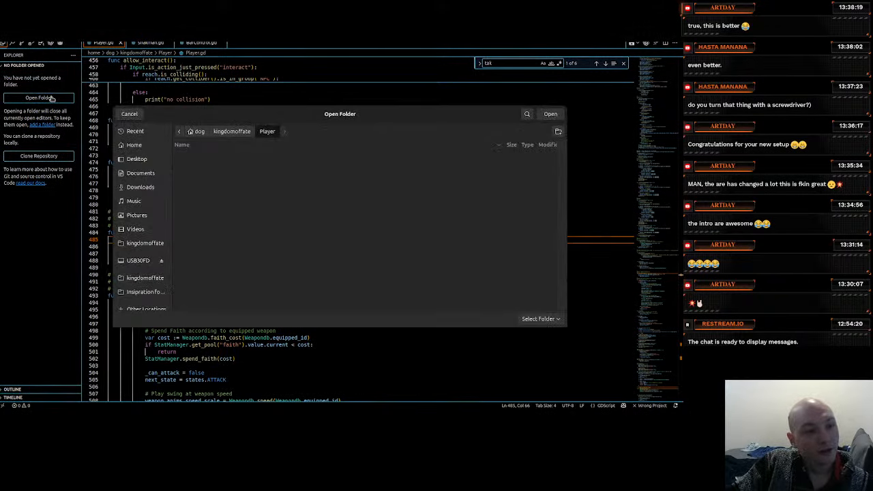
left_click(250, 132)
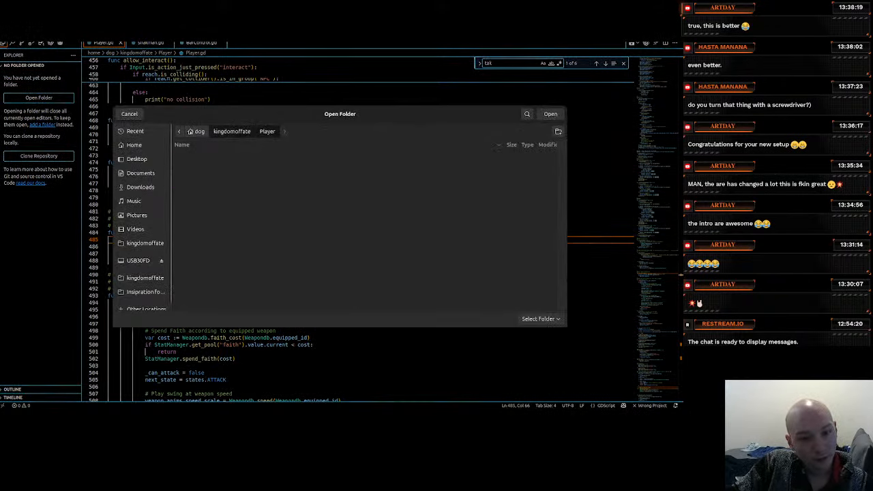
left_click(140, 244)
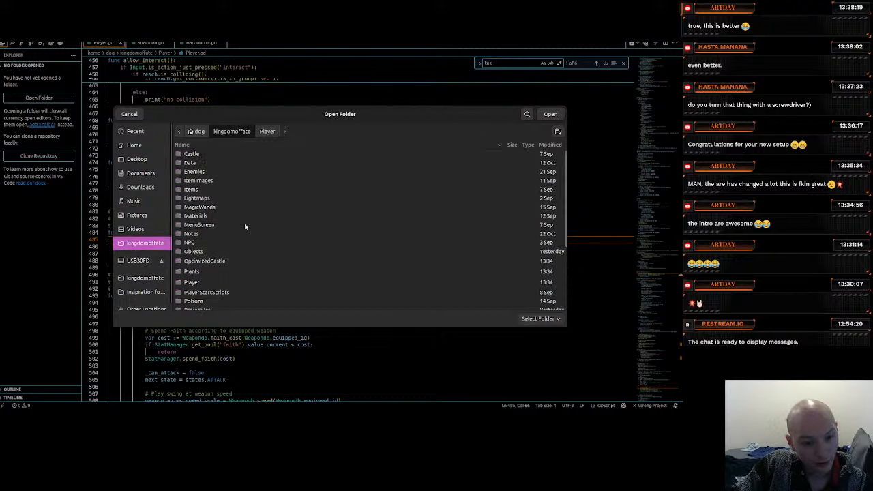
left_click(551, 114)
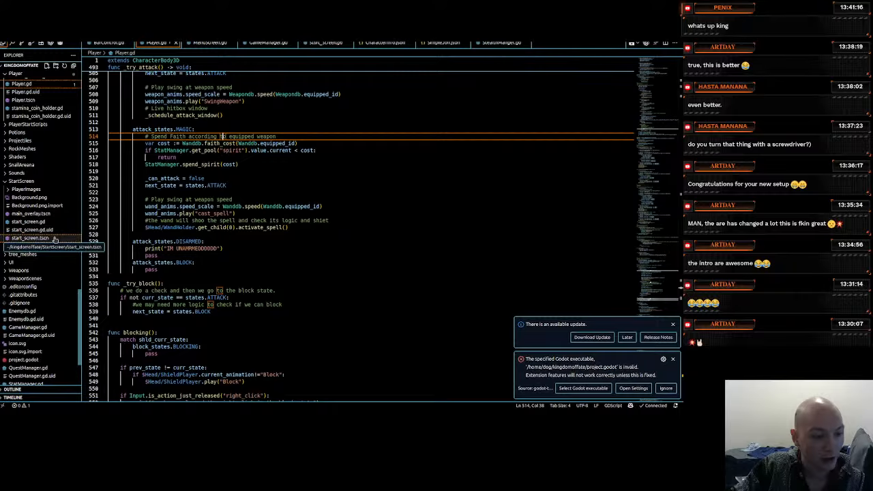
scroll(55, 239, "down", 5)
scroll(55, 239, "up", 15)
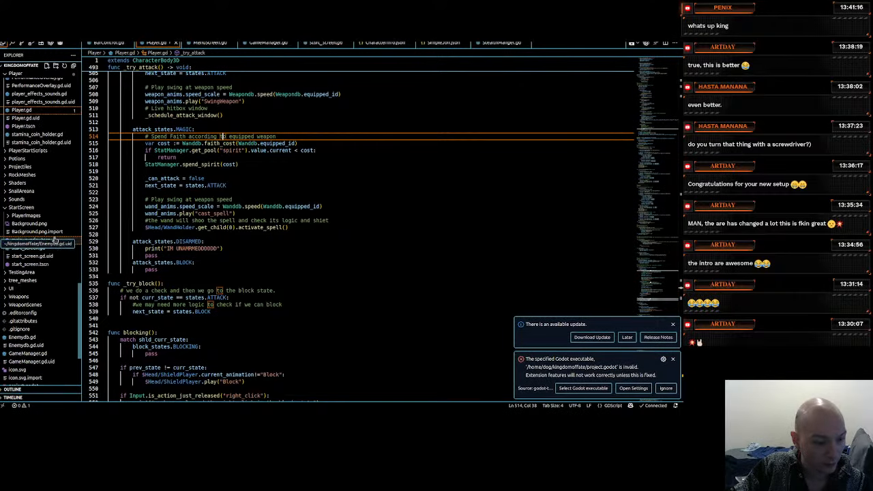
Find the DevilMan enemy's files in the project tree and open the winged_devil.gd script
scroll(54, 240, "up", 20)
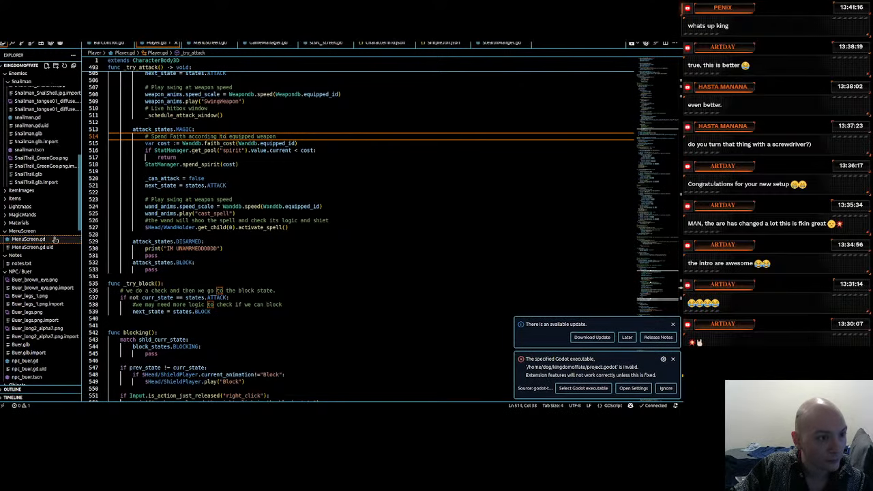
scroll(54, 240, "up", 3)
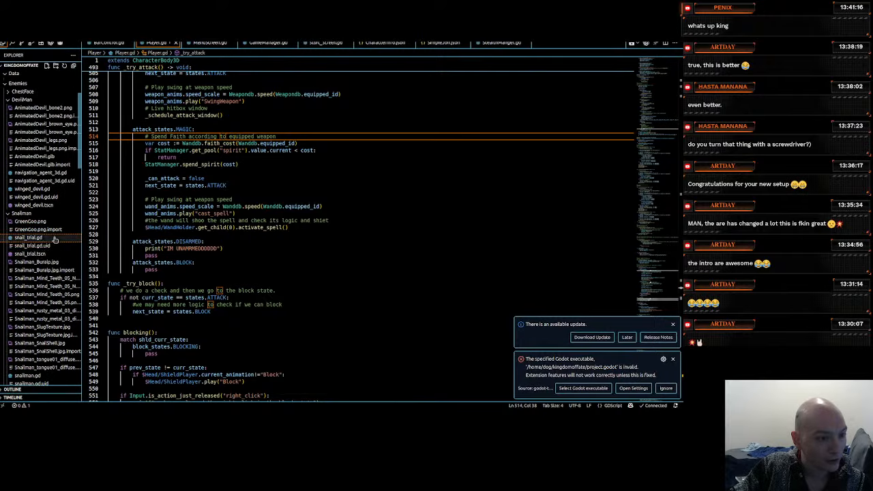
left_click(35, 197)
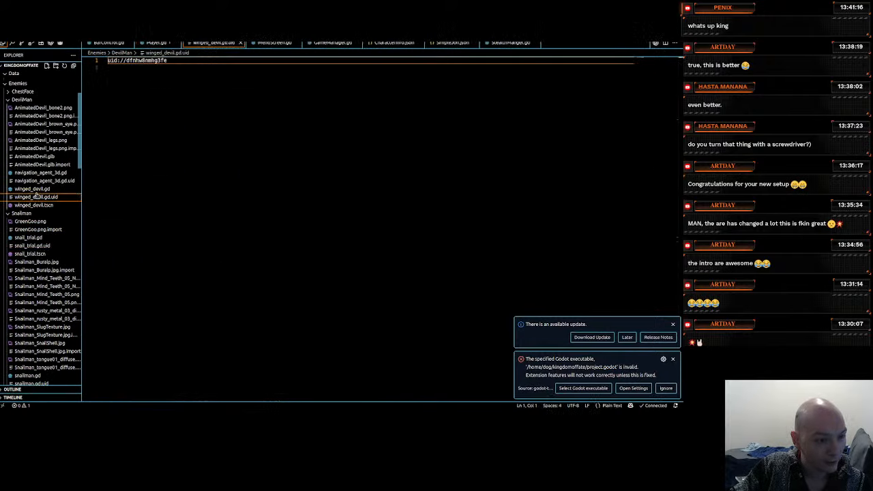
left_click(35, 189)
Read through winged_devil.gd to examine how _on_hitbox_body_entered builds its damage packet and passes it to the player's take_damage
scroll(257, 211, "down", 10)
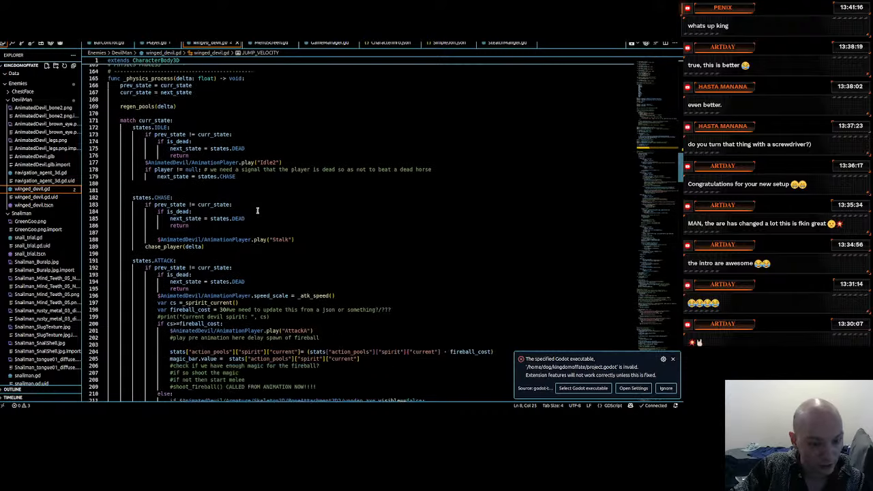
scroll(257, 211, "down", 4)
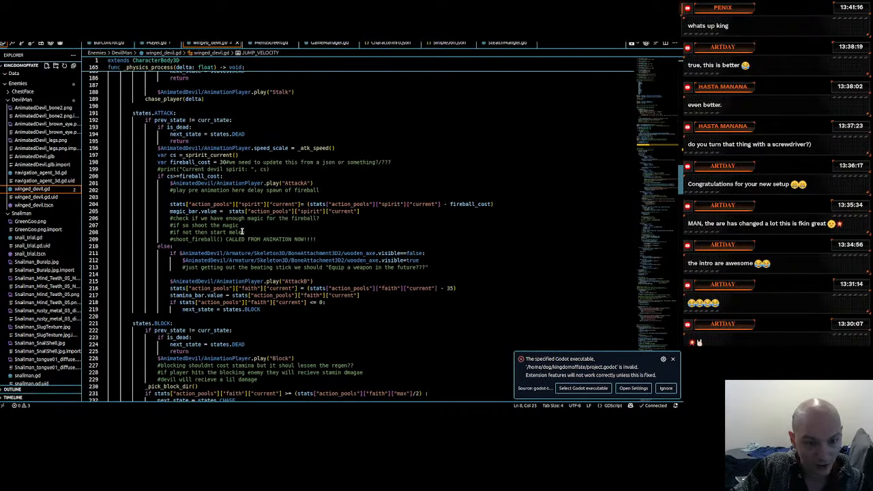
scroll(244, 238, "down", 13)
scroll(243, 238, "down", 20)
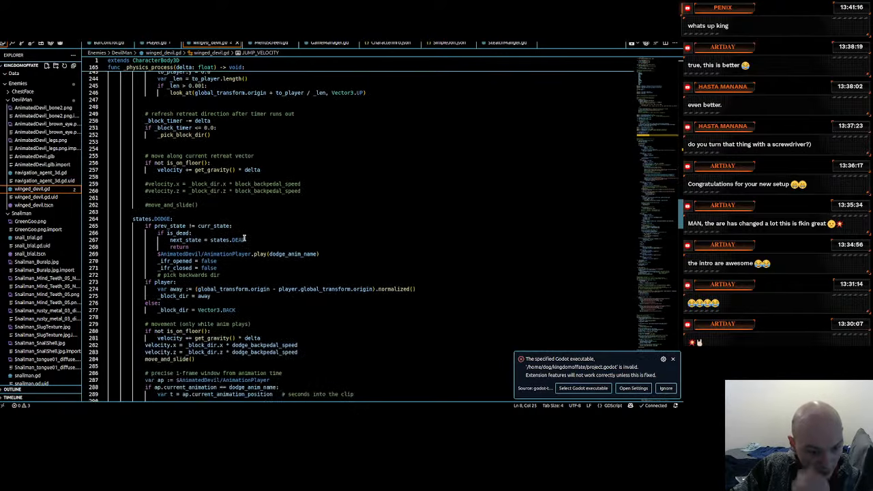
scroll(241, 243, "down", 12)
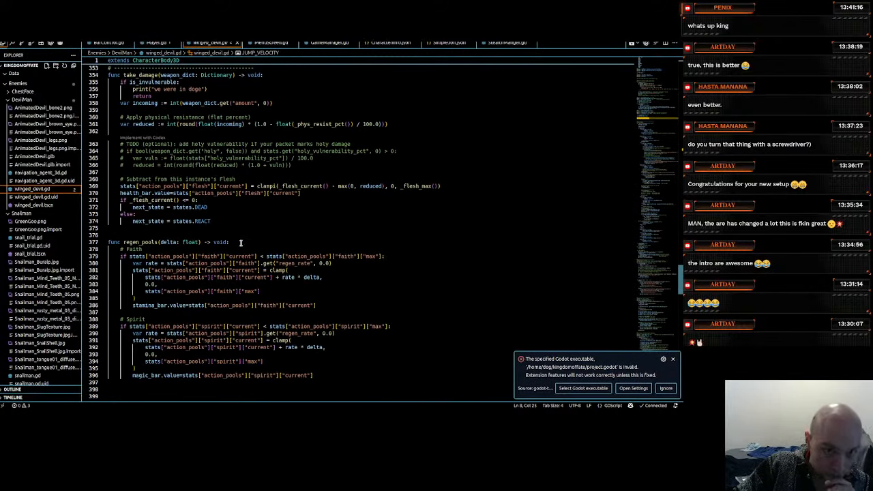
scroll(240, 243, "down", 5)
scroll(241, 243, "down", 20)
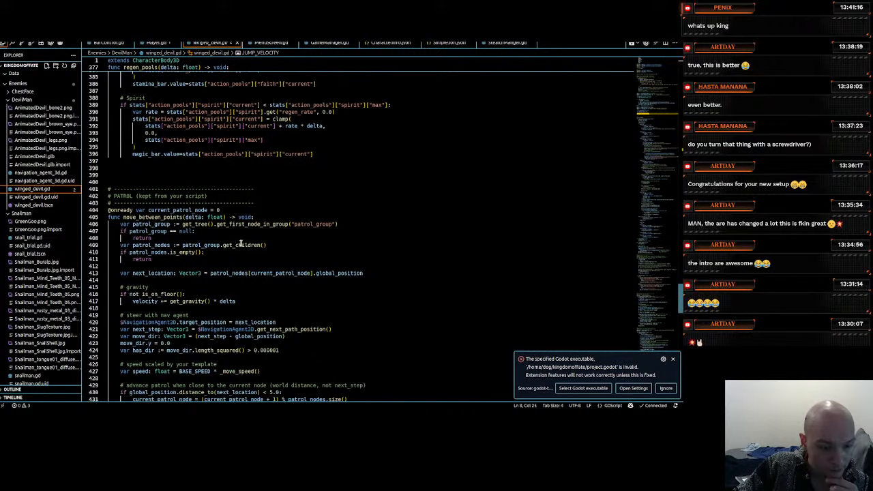
scroll(241, 242, "down", 8)
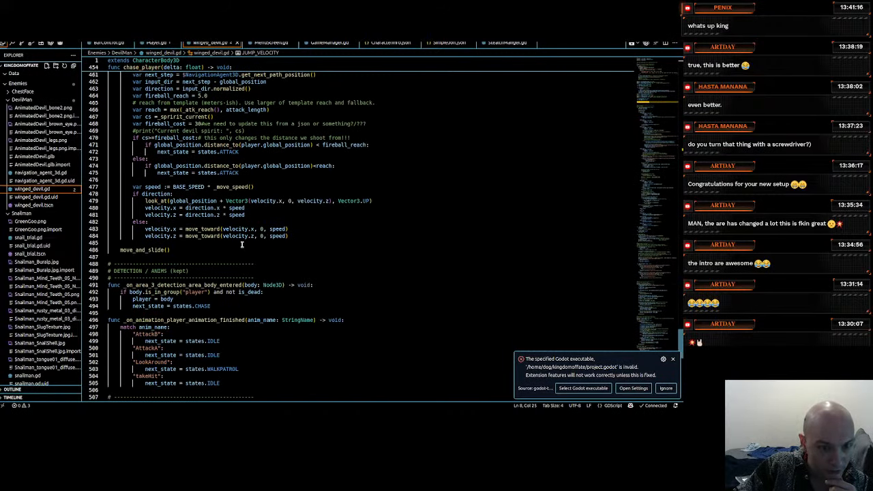
scroll(242, 244, "down", 8)
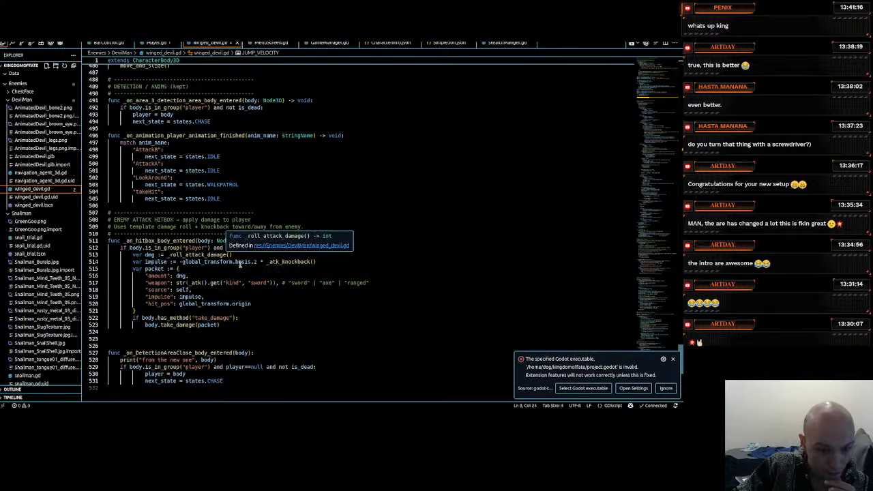
left_click(353, 254)
scroll(314, 265, "down", 1)
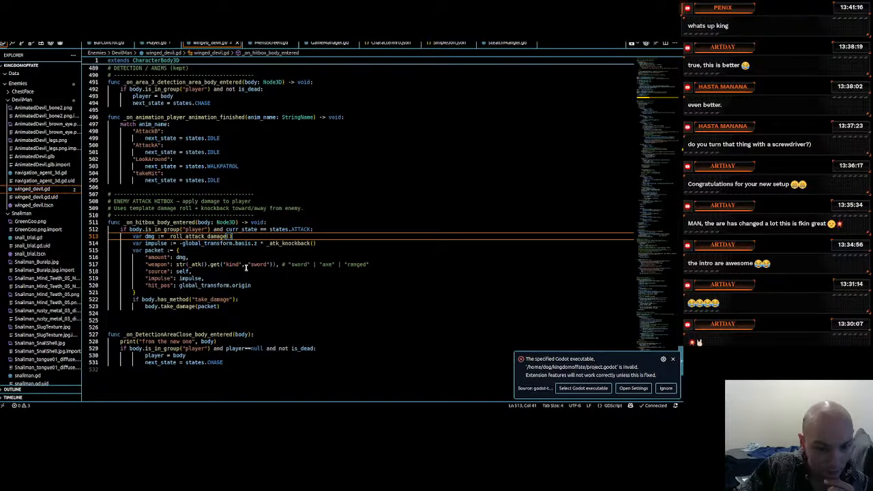
scroll(248, 276, "down", 2)
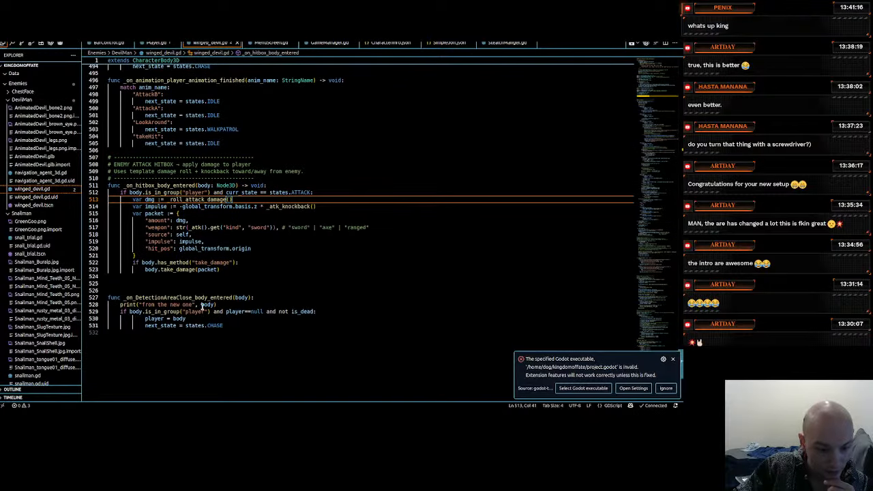
scroll(202, 330, "down", 1)
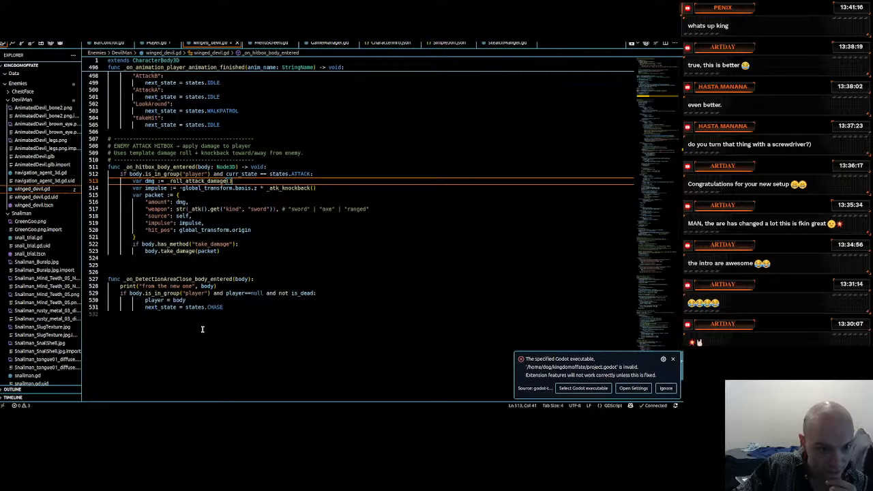
scroll(203, 330, "down", 2)
scroll(203, 329, "up", 9)
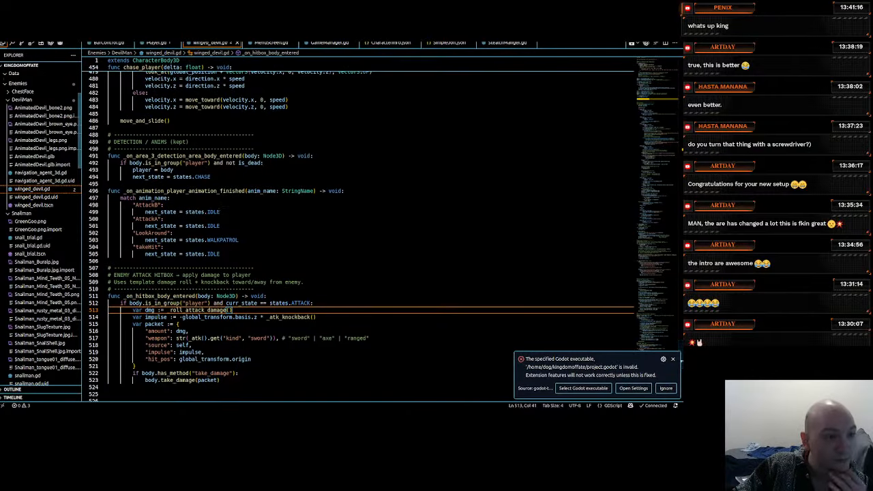
Switch to Godot, filter the project files for "winged" and open the winged_devil.tscn scene
key("alt+Tab")
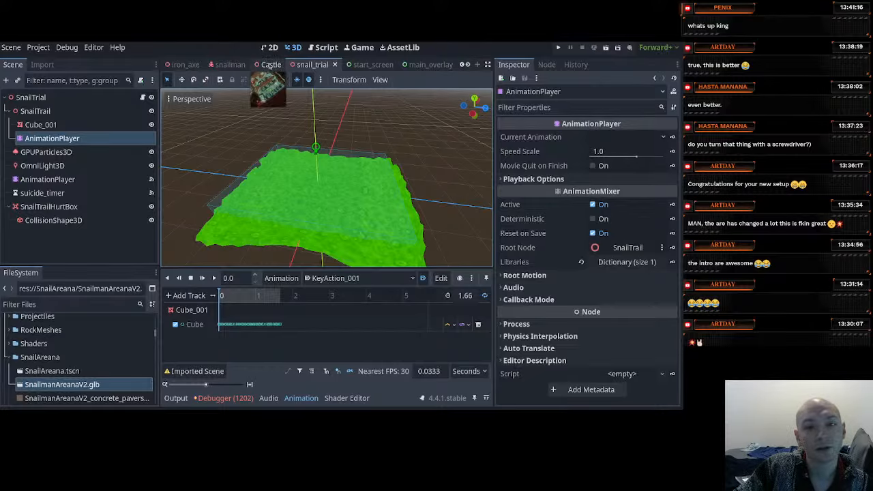
scroll(225, 64, "down", 5)
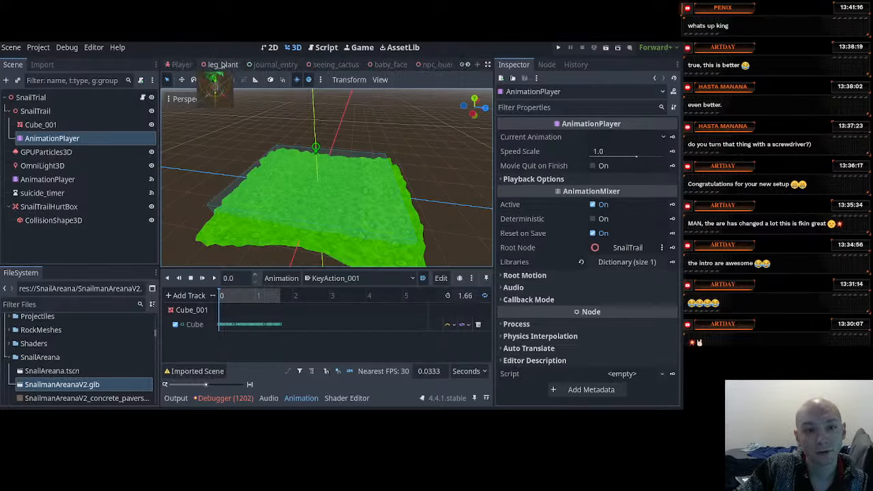
scroll(382, 65, "up", 5)
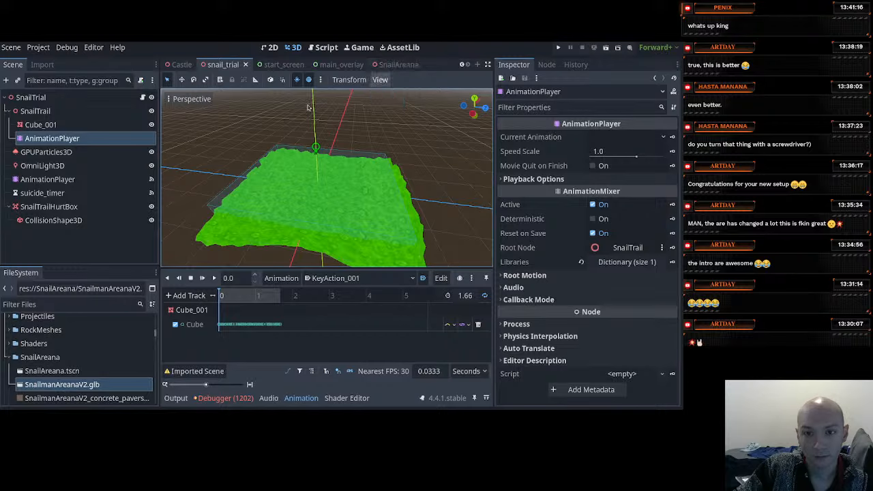
left_click(60, 305)
type("winged")
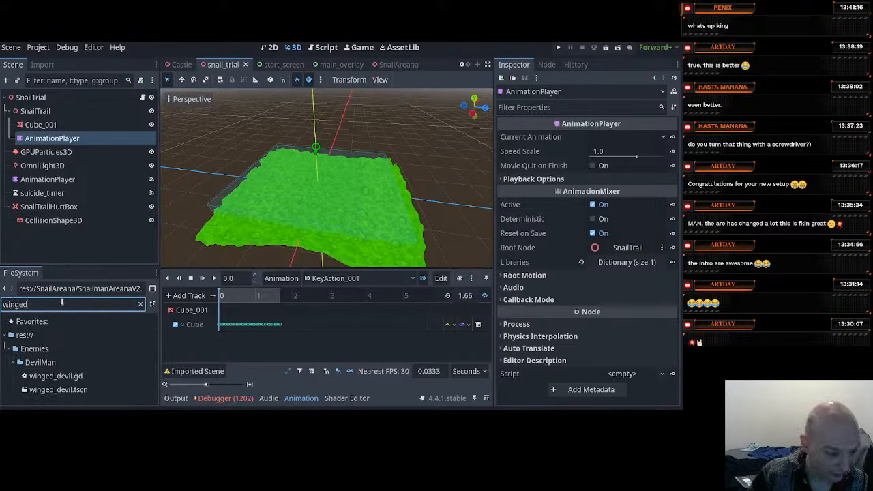
left_click(48, 390)
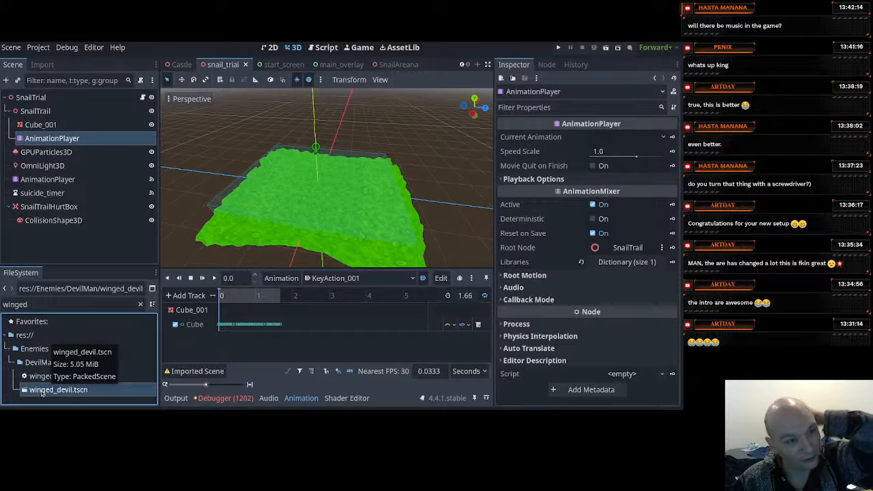
double_click(41, 393)
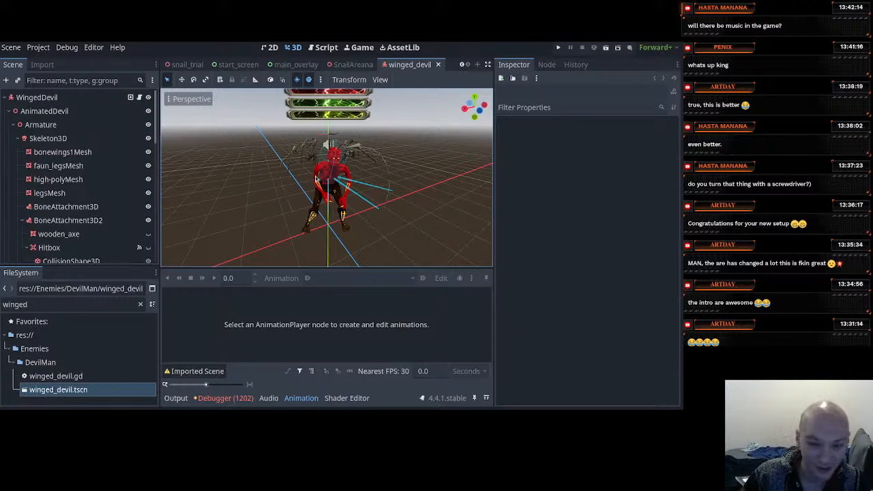
Examine the winged devil model and its bars in the 3D view from the front, above and the side
scroll(353, 216, "down", 3)
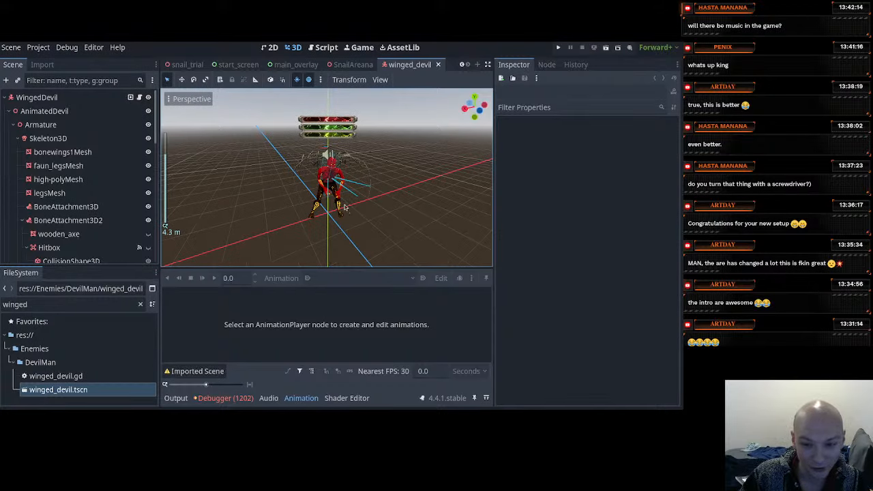
middle_click_drag(353, 216, 367, 235)
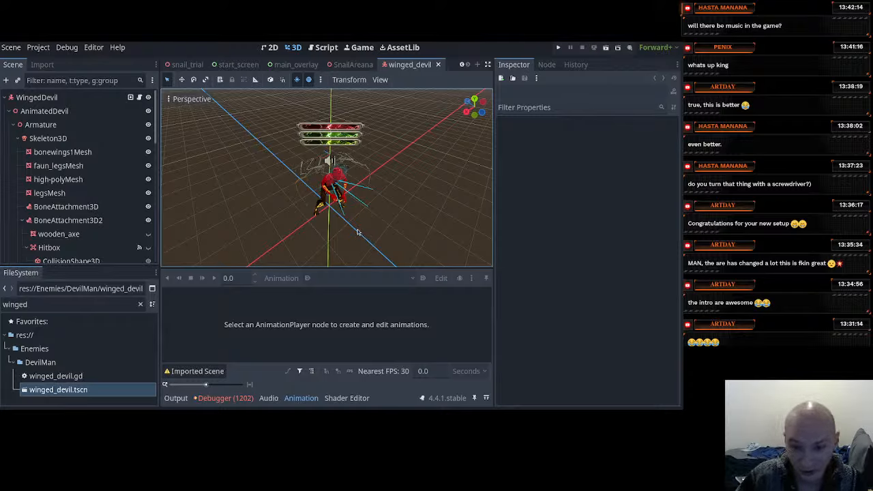
scroll(375, 209, "up", 2)
scroll(374, 208, "down", 2)
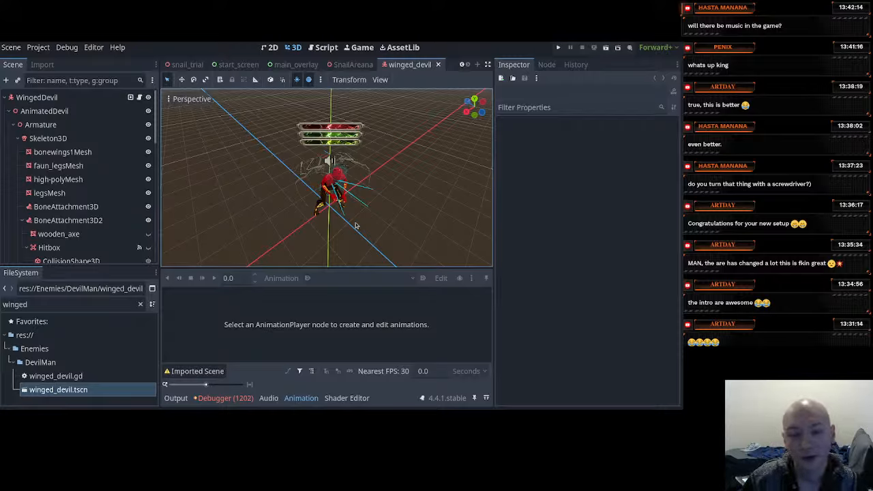
scroll(354, 230, "up", 3)
scroll(354, 230, "up", 4)
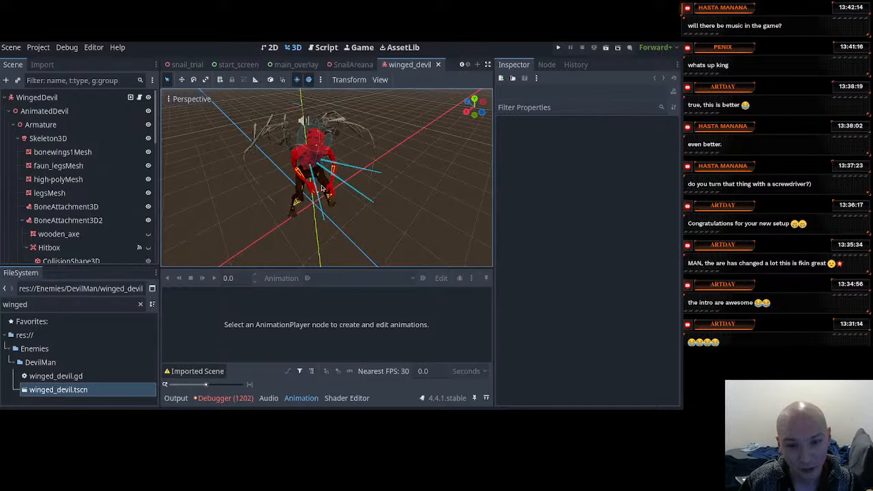
scroll(322, 187, "up", 2)
scroll(322, 187, "down", 4)
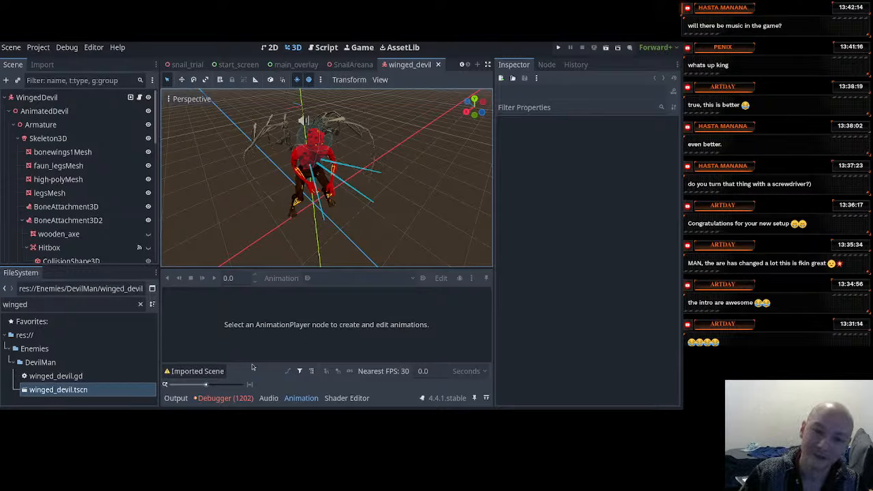
scroll(243, 223, "down", 4)
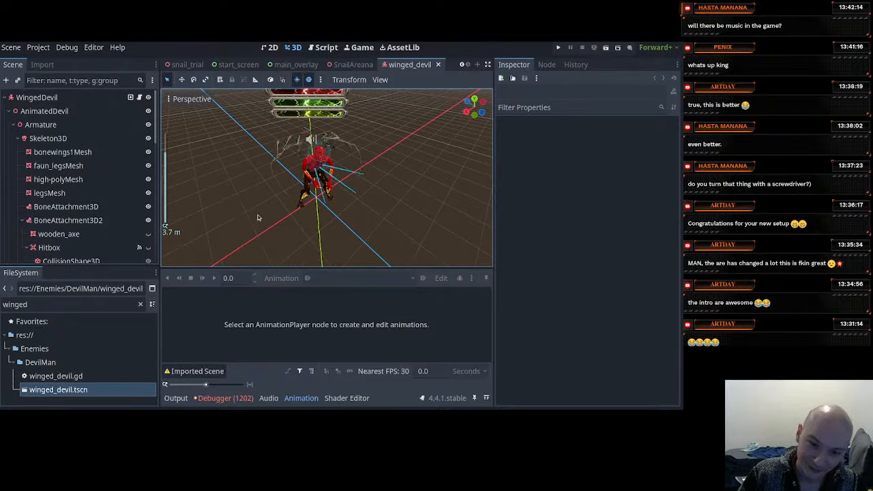
middle_click_drag(257, 218, 281, 184)
scroll(320, 157, "up", 3)
middle_click_drag(320, 158, 341, 169)
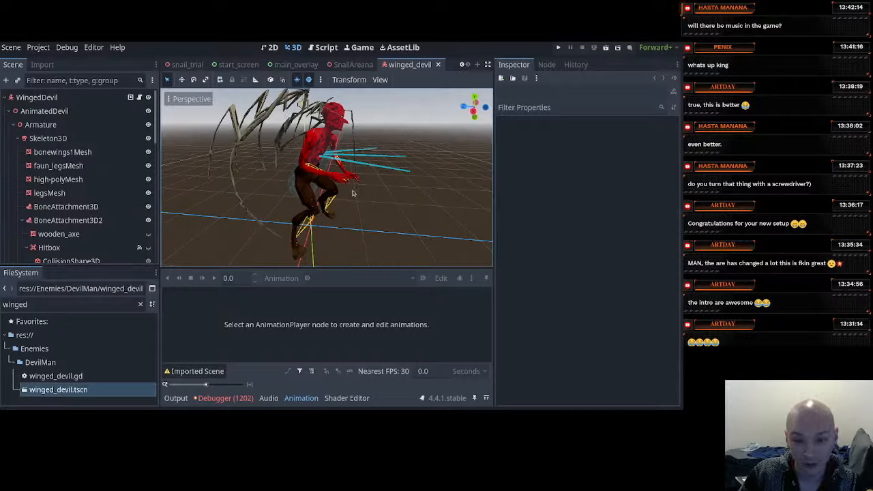
scroll(354, 197, "down", 2)
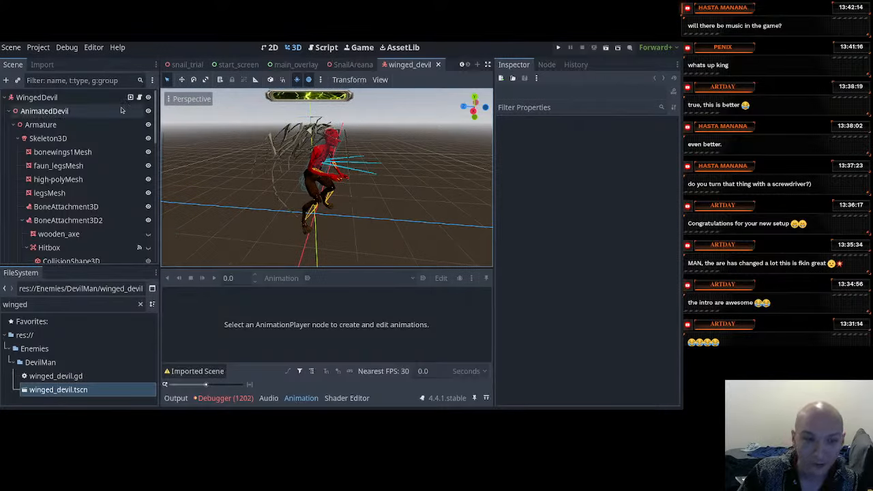
scroll(321, 166, "down", 1)
scroll(324, 164, "down", 2)
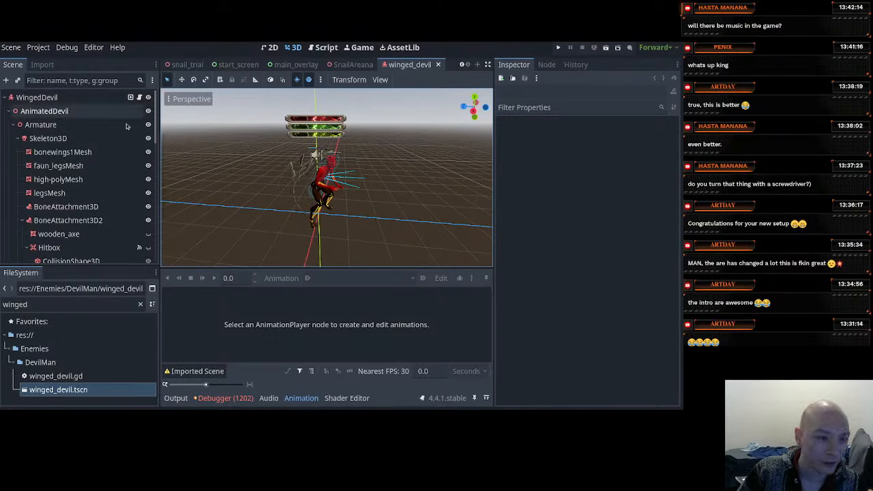
Select the Hitbox node under BoneAttachment3D2 and toggle its visibility on and off to inspect it on the devil
scroll(65, 178, "down", 4)
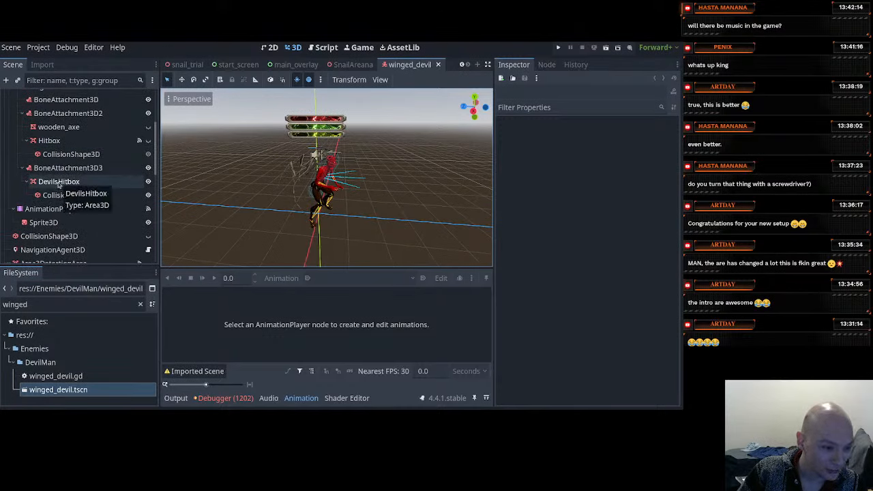
left_click(56, 143)
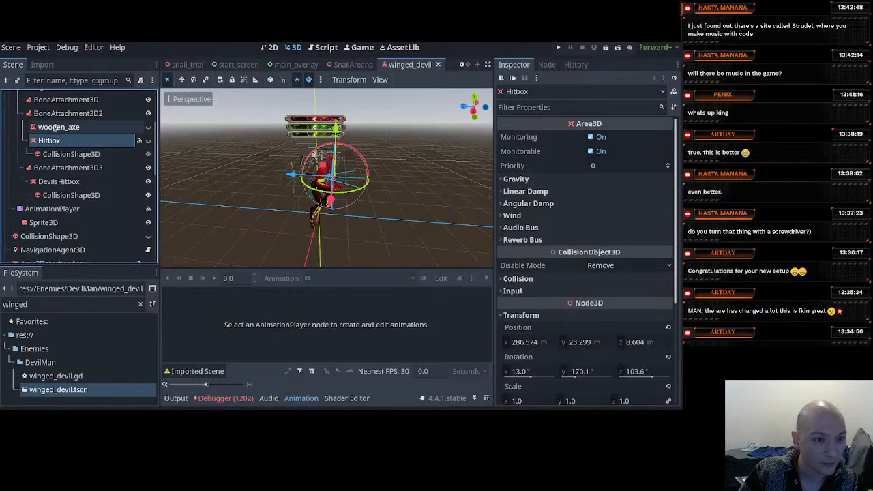
scroll(53, 128, "up", 3)
scroll(362, 184, "up", 8)
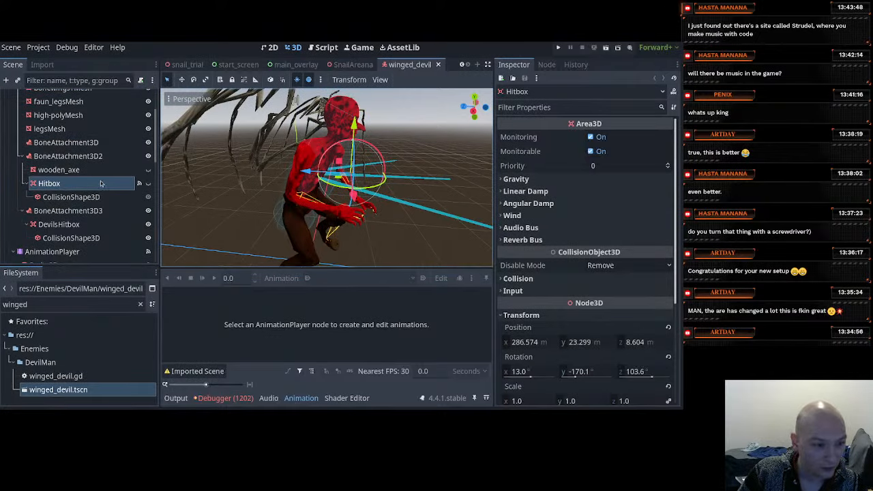
left_click(149, 184)
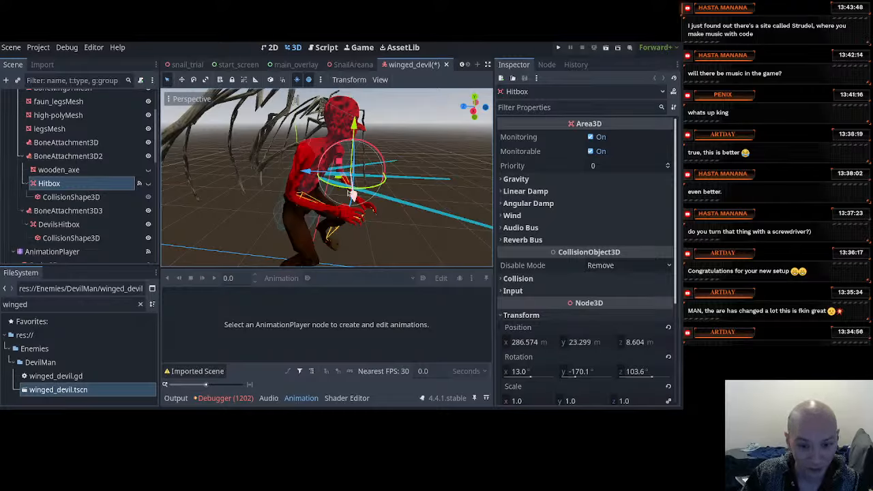
Collapse the output log to enlarge the 3D view and inspect the devil's selected Hitbox from above
left_click(176, 399)
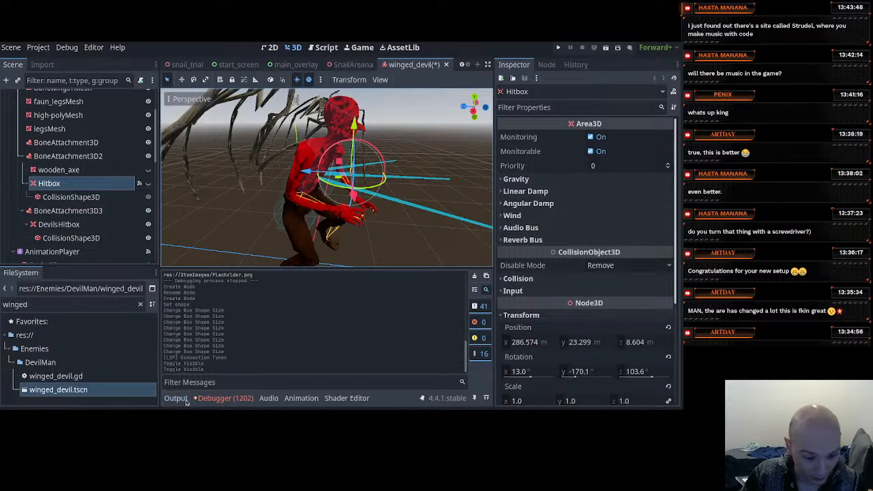
scroll(327, 237, "down", 5)
middle_click_drag(331, 263, 285, 279)
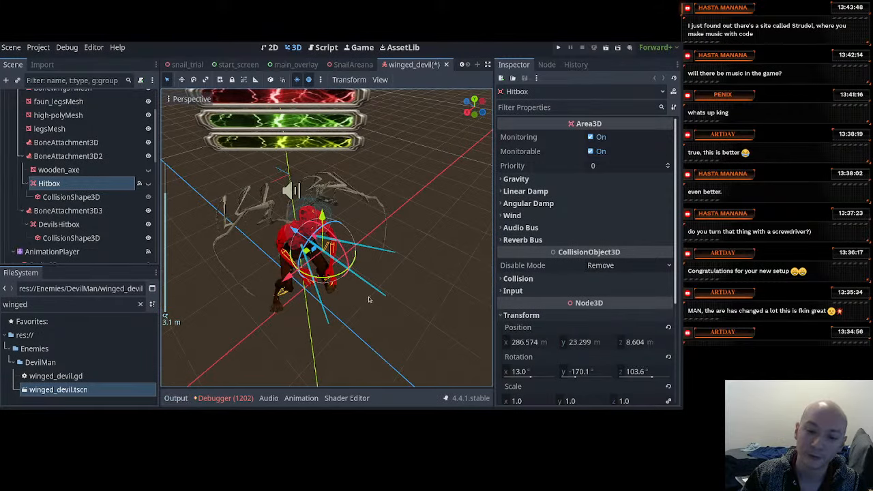
Inspect the devil's Hitbox node up close, toggle its visibility on and off, and show its signal connections
middle_click_drag(372, 316, 418, 263, "shift")
scroll(349, 267, "up", 2)
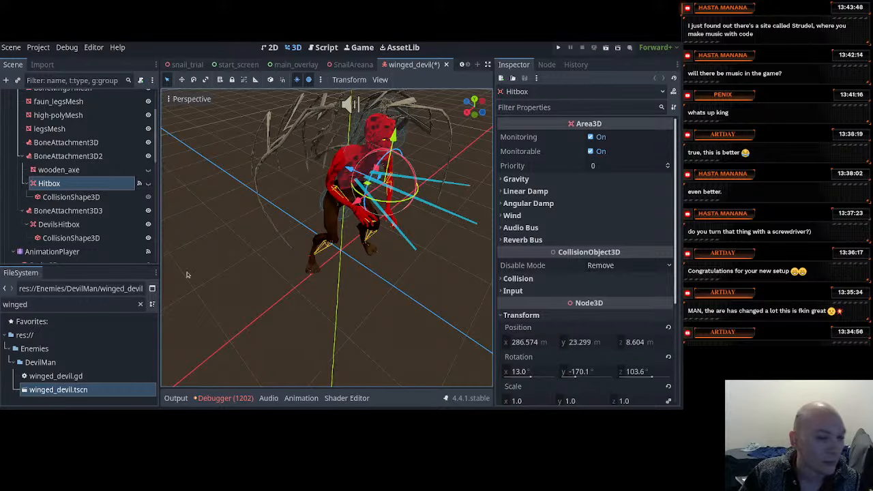
left_click(138, 184)
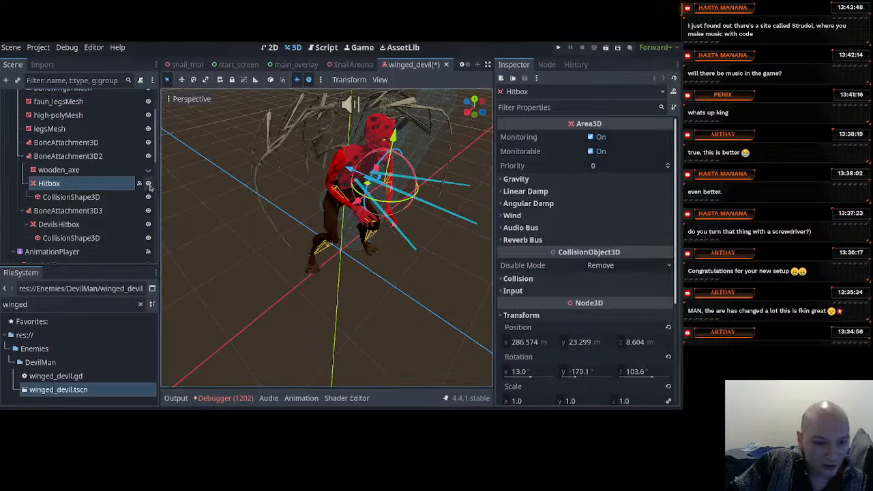
left_click(148, 184)
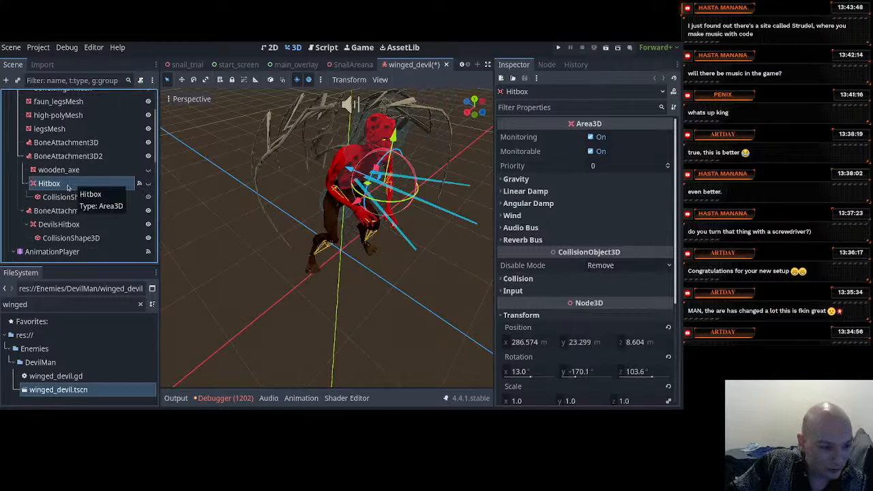
left_click(139, 185)
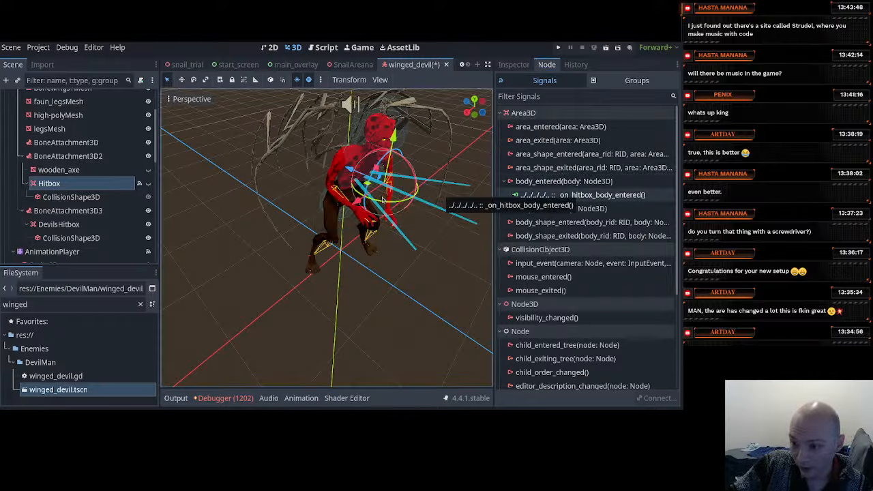
Switch to VS Code and copy the var packet dictionary block from _on_hitbox_body_entered in winged_devil.gd
key("alt+Tab")
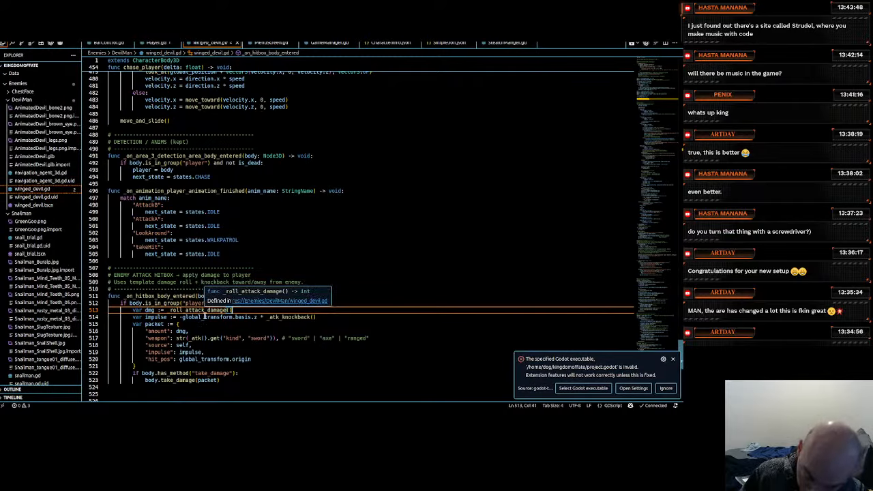
scroll(181, 345, "down", 1)
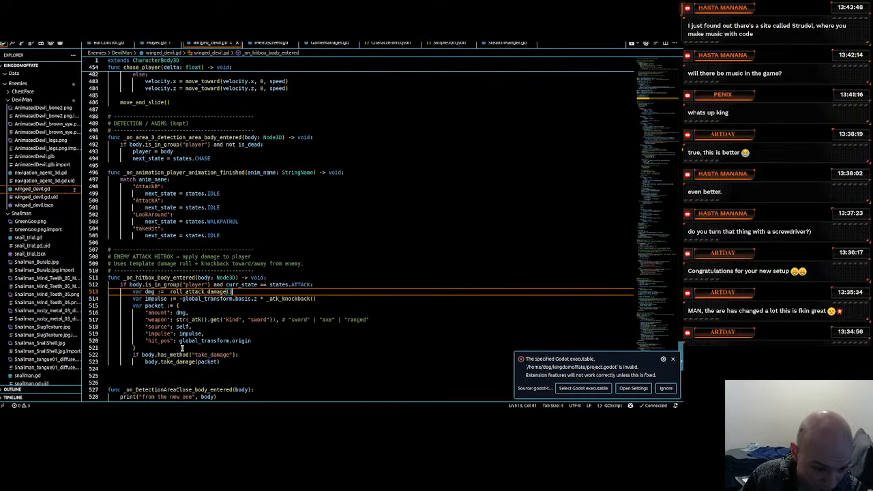
left_click(194, 355)
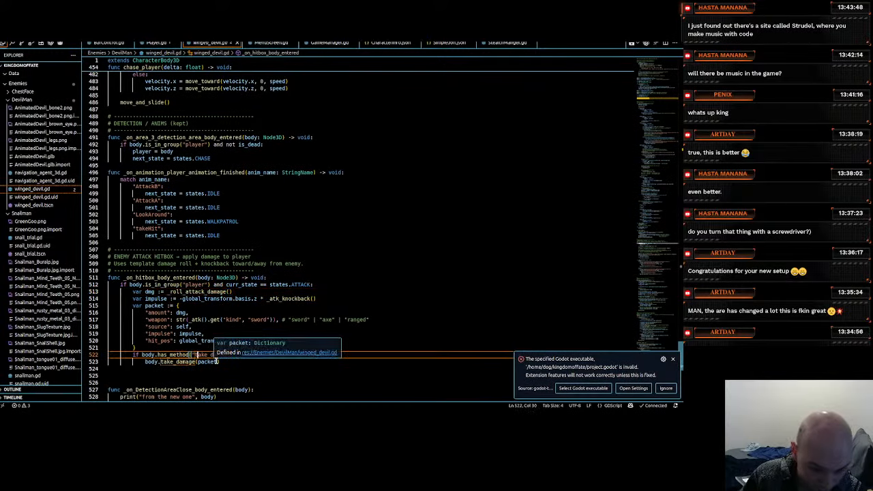
left_click_drag(144, 348, 94, 308)
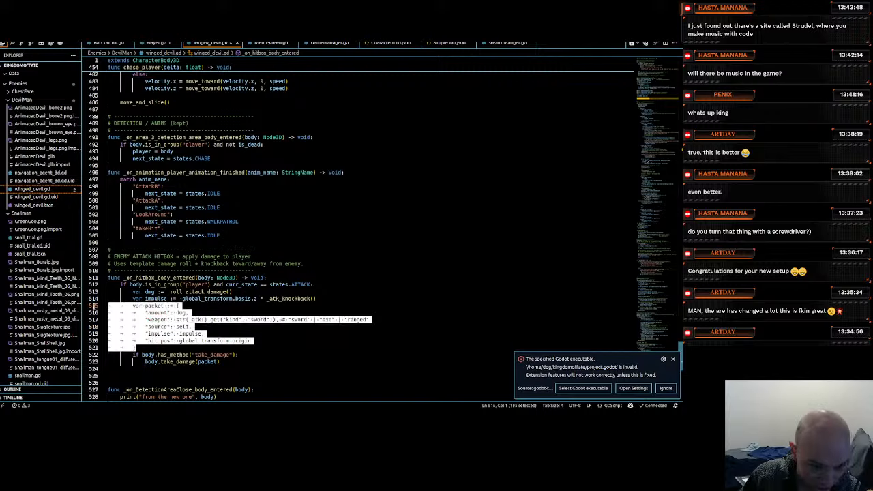
right_click(143, 320)
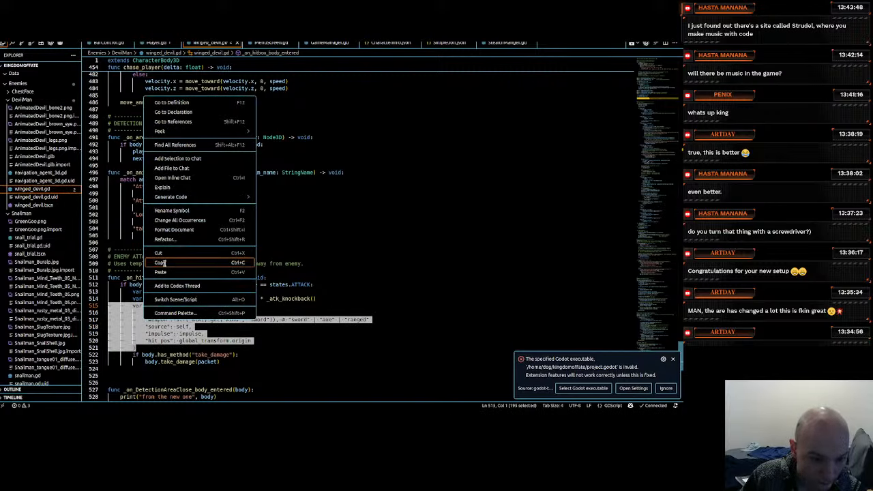
left_click(163, 263)
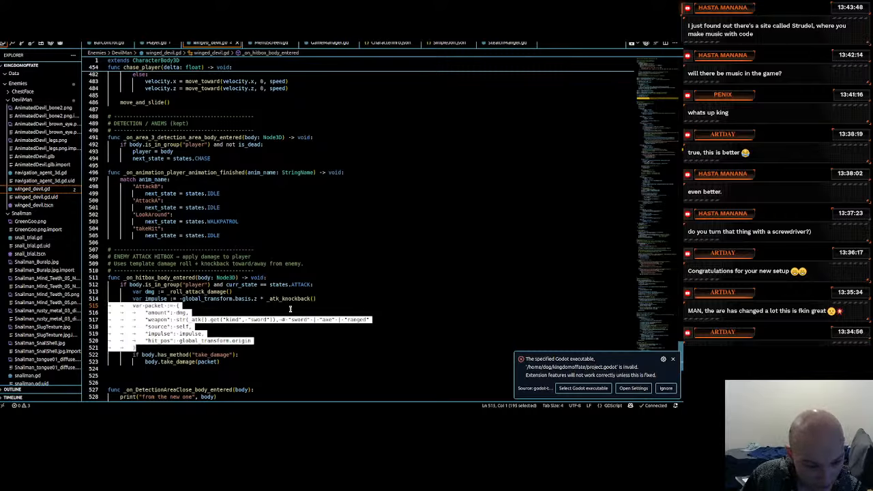
Go to the definition of _roll_attack_damage() and examine it with the neighbouring attack and stat getter functions
left_click(222, 308)
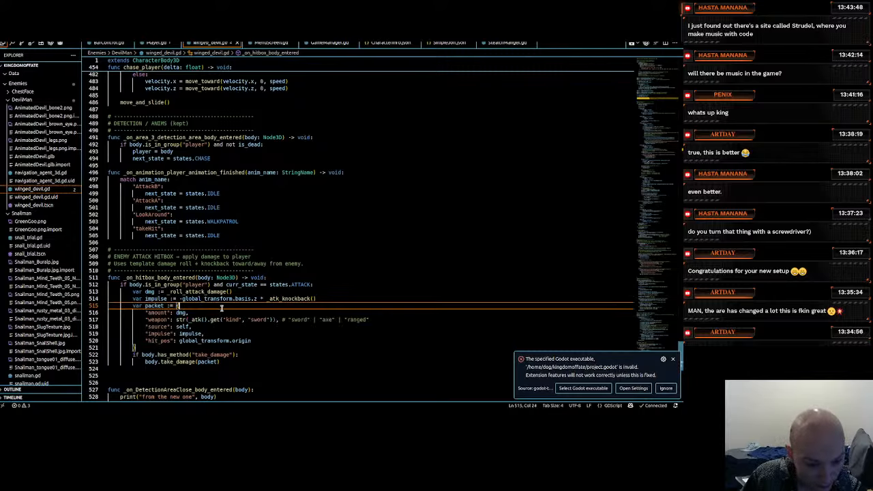
left_click(213, 291)
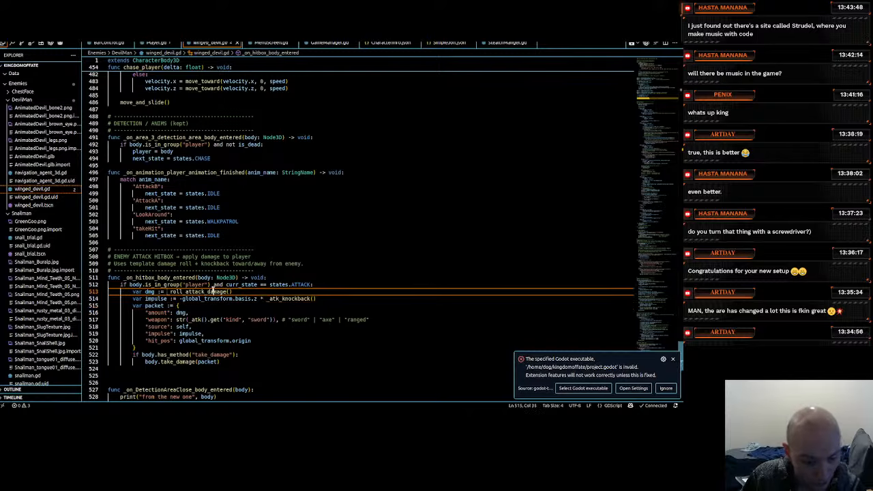
left_click(213, 292, "ctrl")
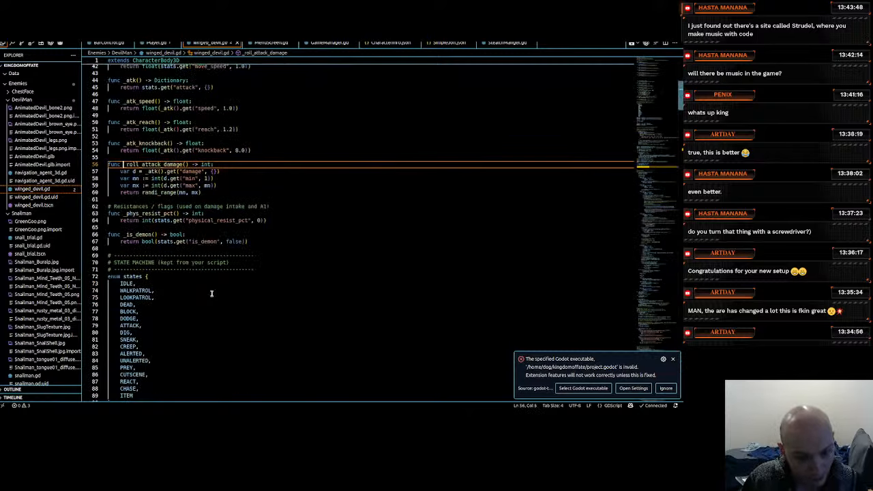
mouse_move(157, 171)
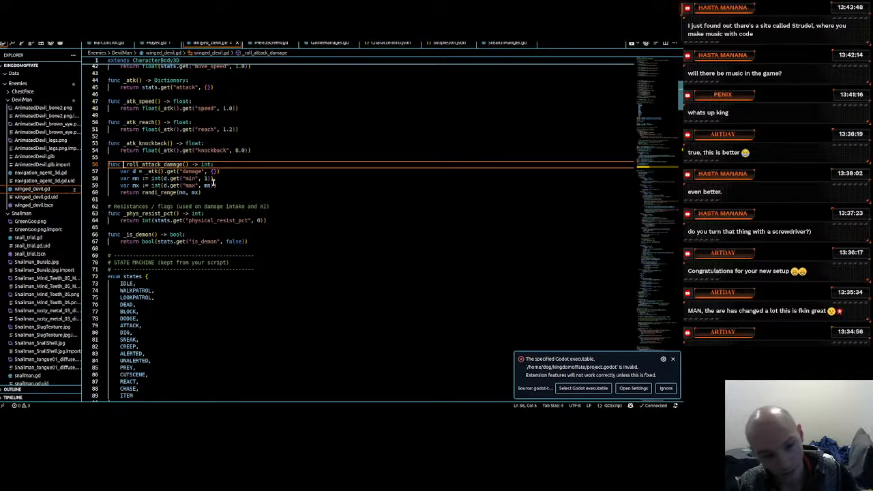
scroll(214, 183, "up", 10)
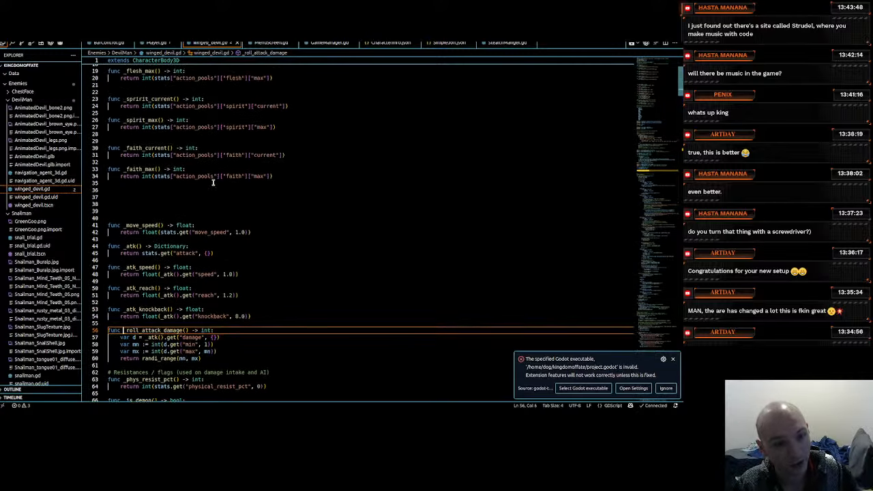
scroll(213, 183, "down", 7)
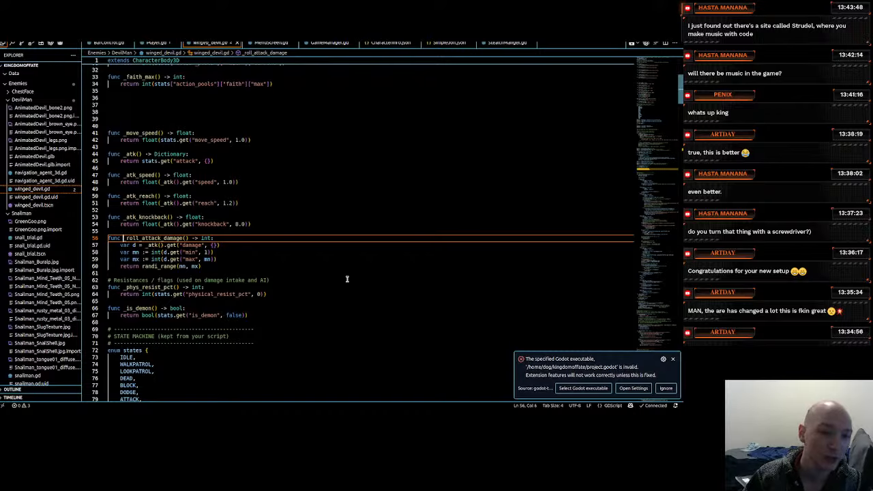
Read through winged_devil.gd from its config exports down to the ATTACK and BLOCK states in _physics_process
scroll(255, 285, "up", 5)
scroll(225, 254, "up", 6)
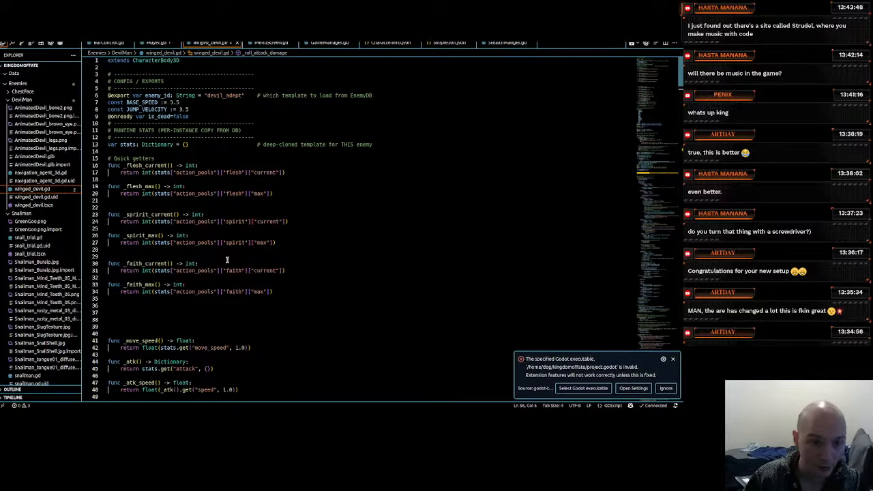
scroll(228, 259, "down", 2)
scroll(227, 260, "down", 8)
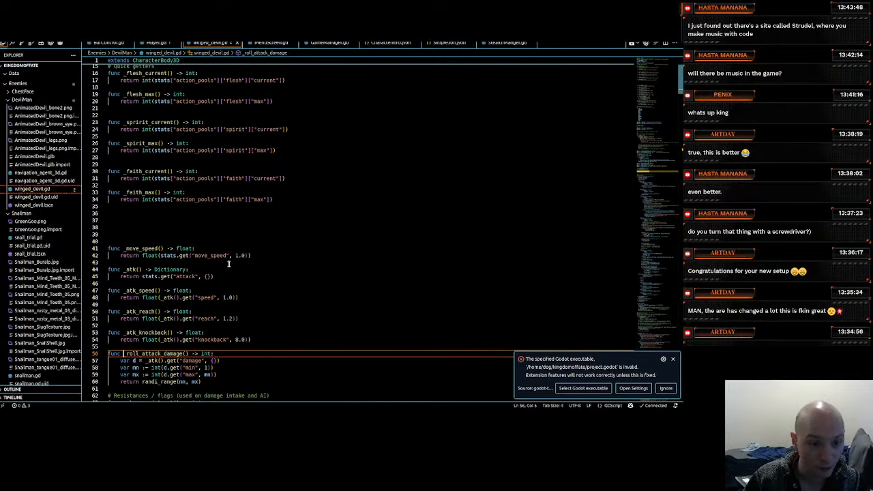
scroll(230, 267, "down", 8)
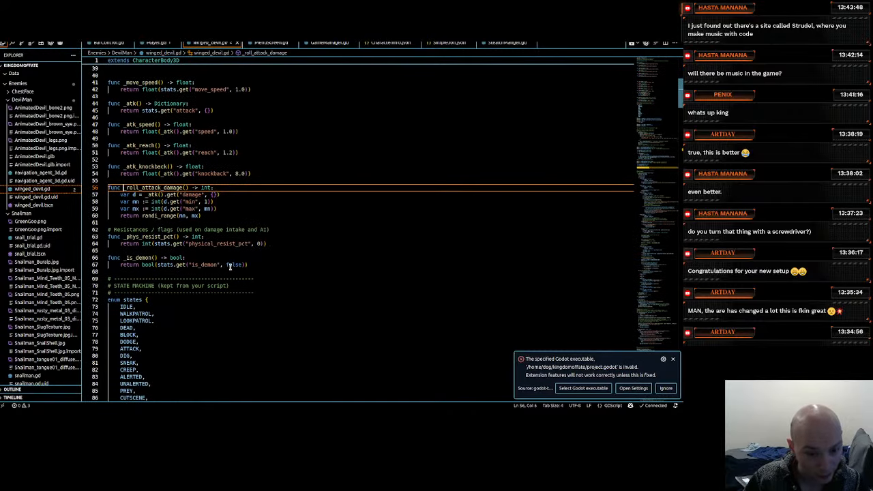
scroll(232, 271, "down", 13)
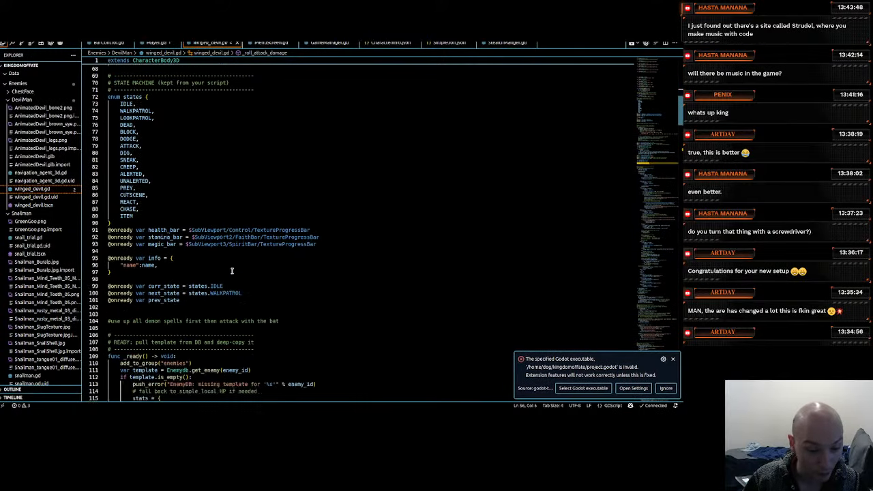
scroll(232, 271, "down", 8)
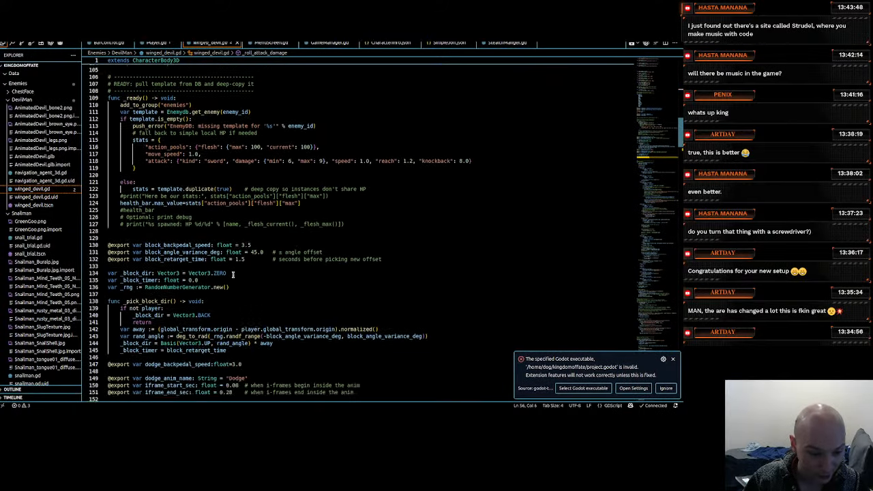
scroll(232, 273, "down", 9)
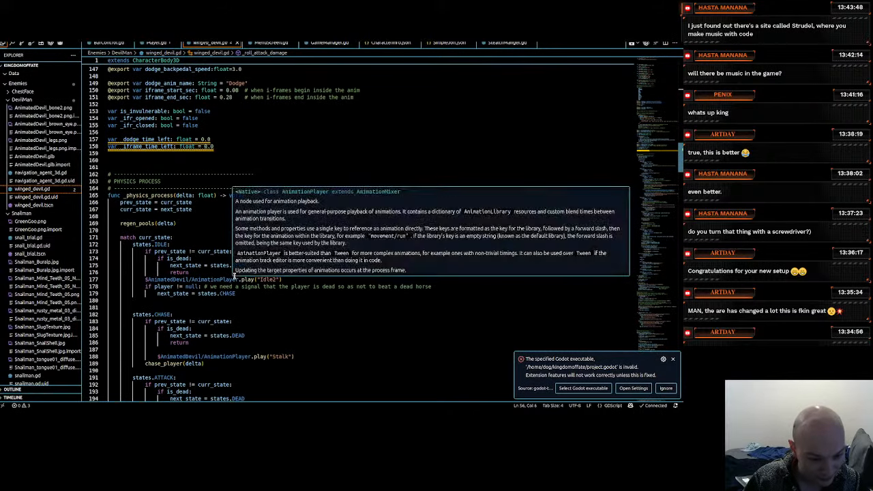
scroll(233, 277, "down", 8)
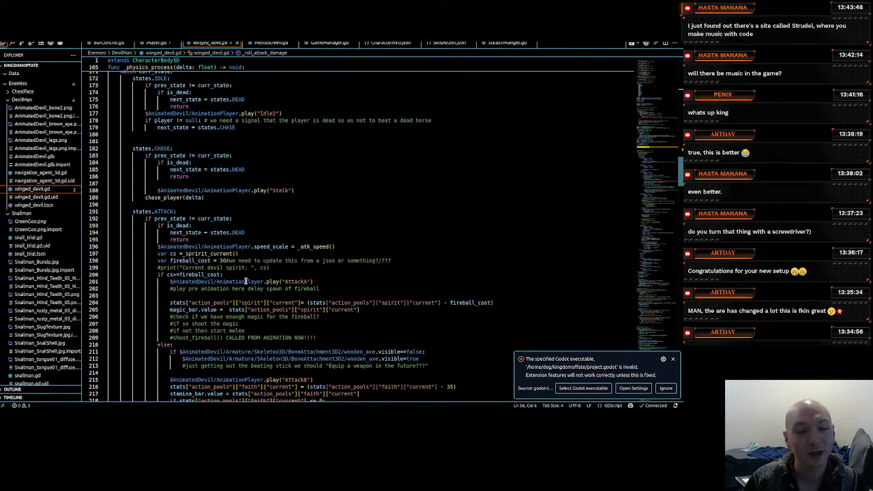
scroll(246, 281, "down", 5)
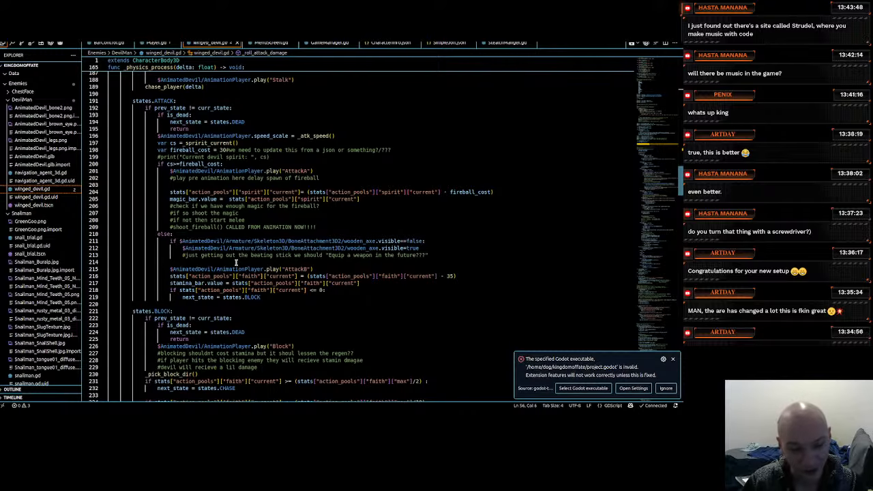
Insert a space between the fireball_cost value and its trailing comment in the ATTACK state
scroll(245, 254, "up", 1)
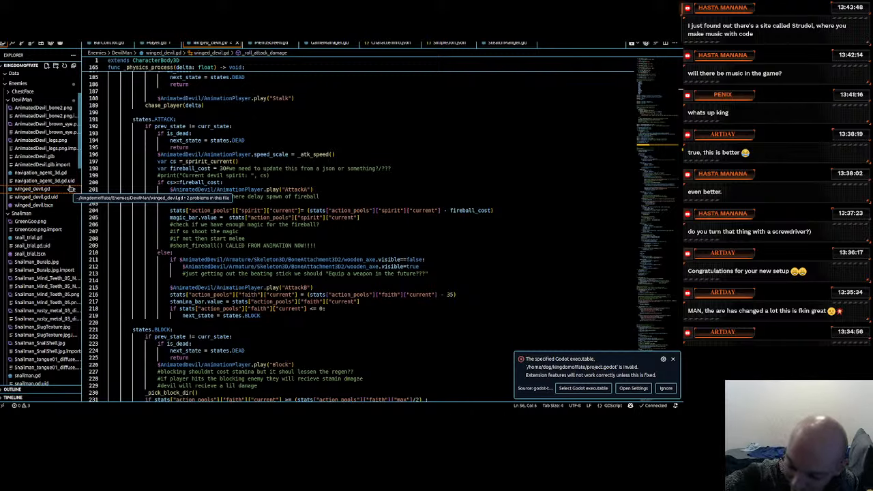
left_click(333, 182)
left_click(227, 167)
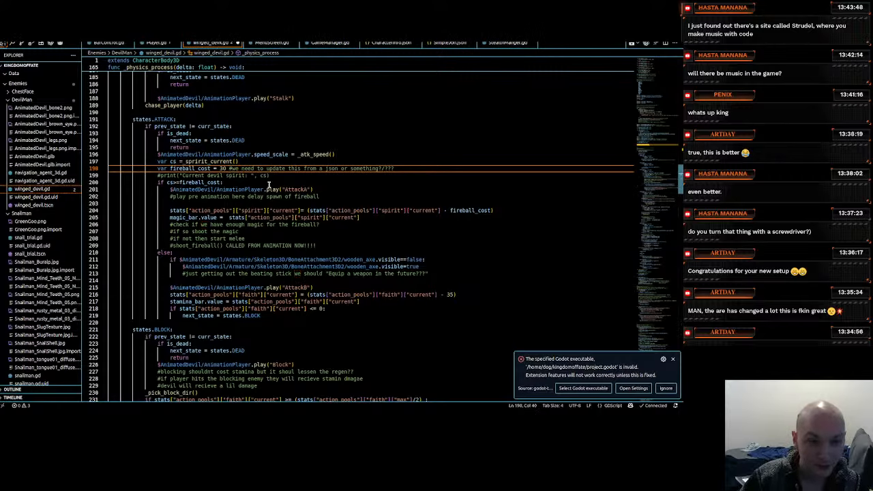
left_click(245, 105)
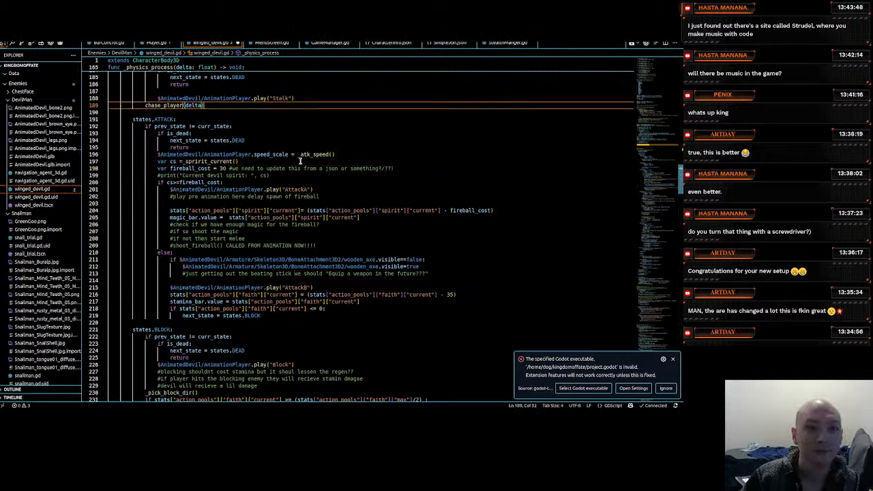
Look back over the _ready() function, state variables and states enum in winged_devil.gd
scroll(311, 170, "up", 15)
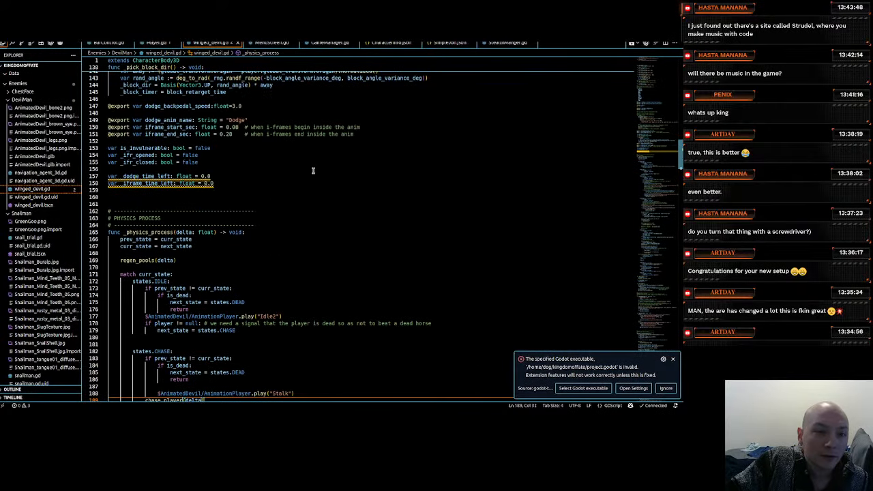
scroll(313, 170, "up", 13)
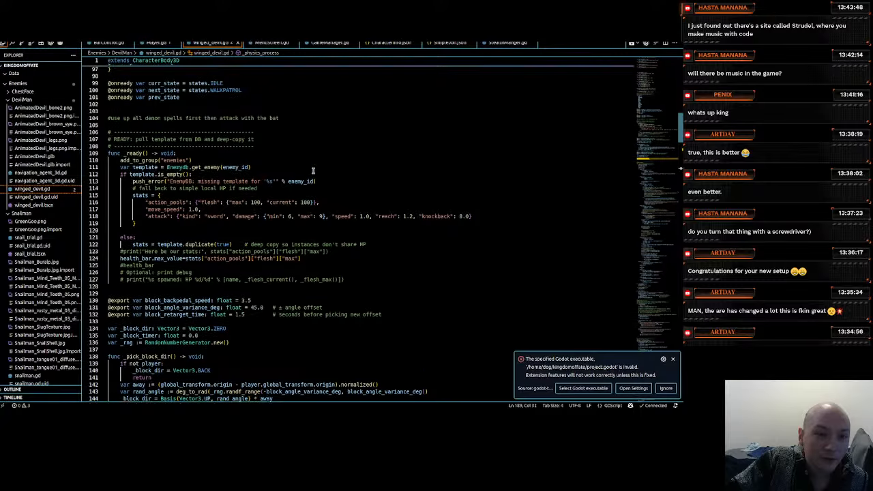
scroll(314, 171, "up", 3)
scroll(313, 171, "up", 5)
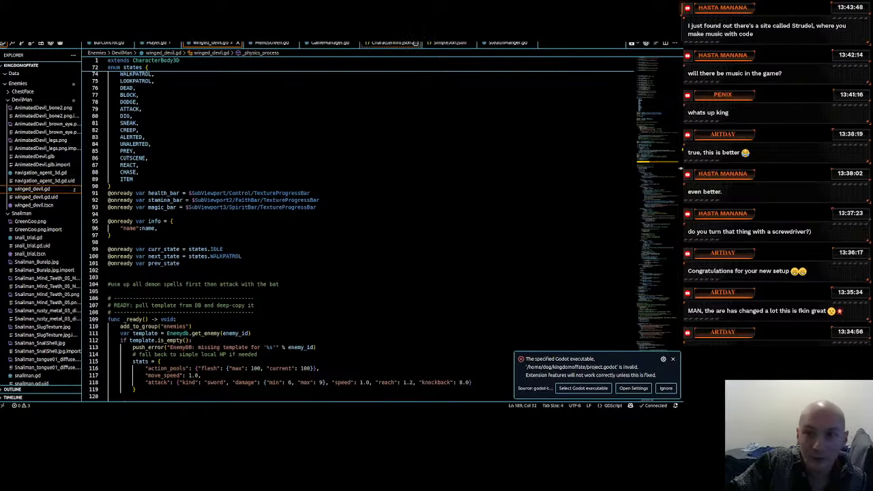
Switch to Godot, return to the snail_trial scene and open the script attached to its SnailTrial root node
key("alt+Tab")
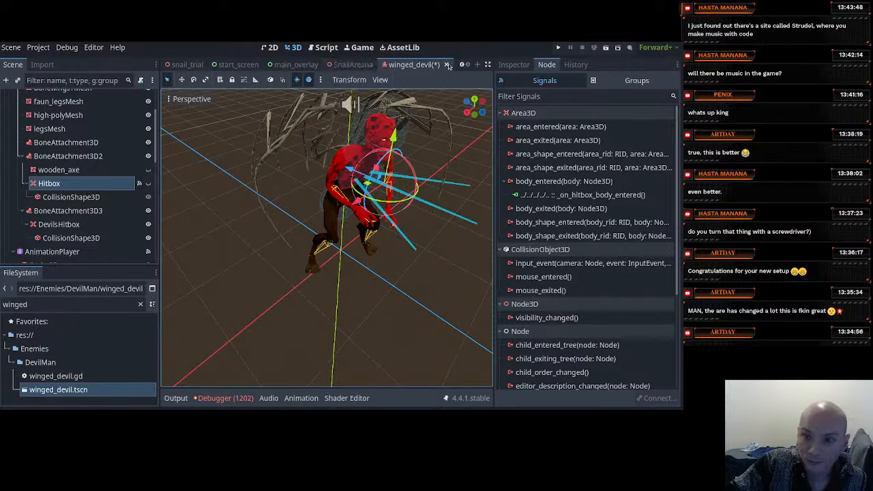
scroll(316, 66, "up", 3)
scroll(317, 66, "up", 5)
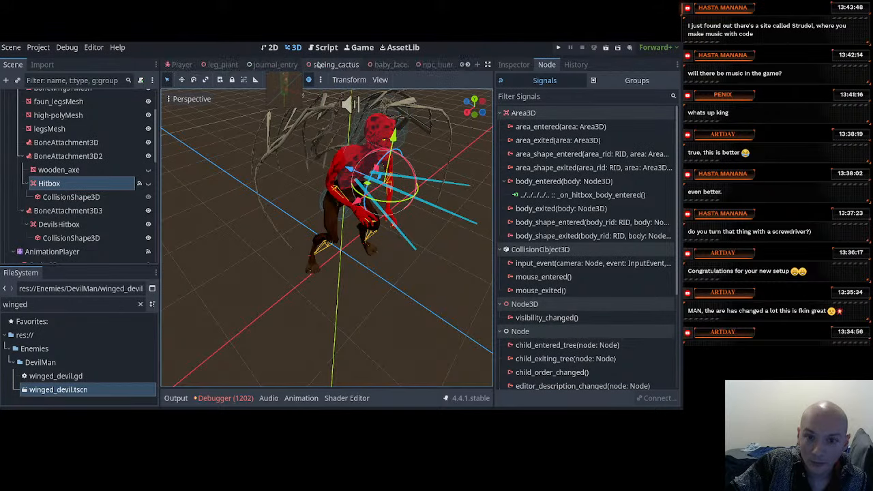
scroll(321, 66, "down", 5)
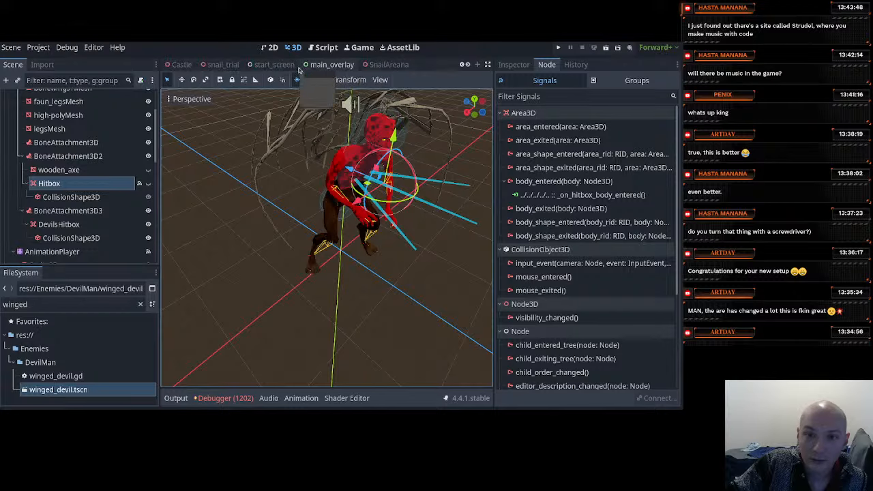
left_click(268, 65)
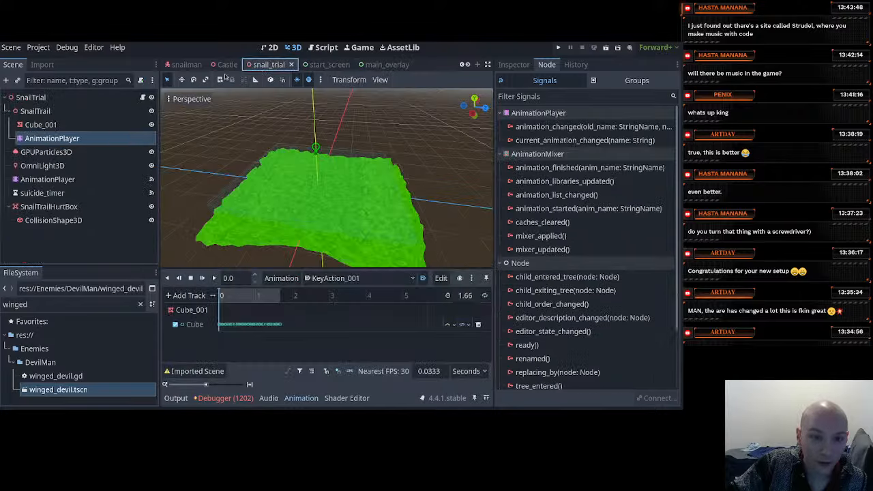
left_click(61, 100)
left_click(142, 97)
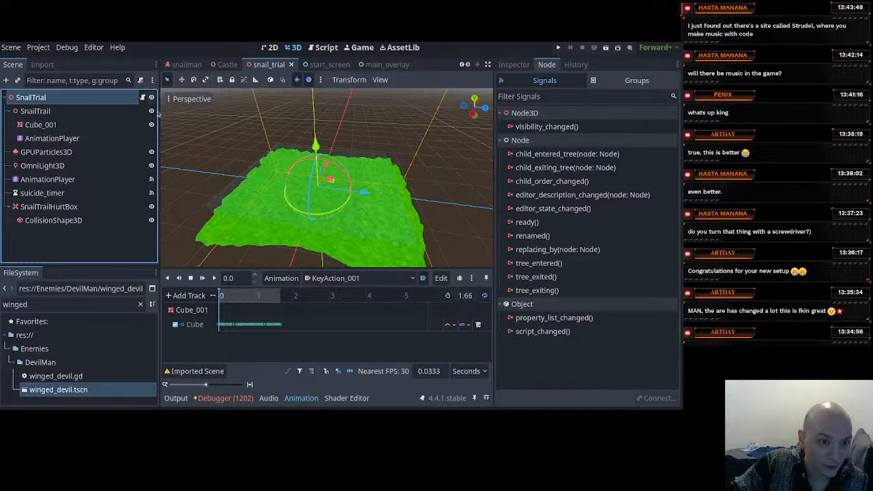
Insert the winged devil's damage packet dictionary into snail_trial.gd, on a new line below _on_suicide_timer_timeout()
left_click(123, 111)
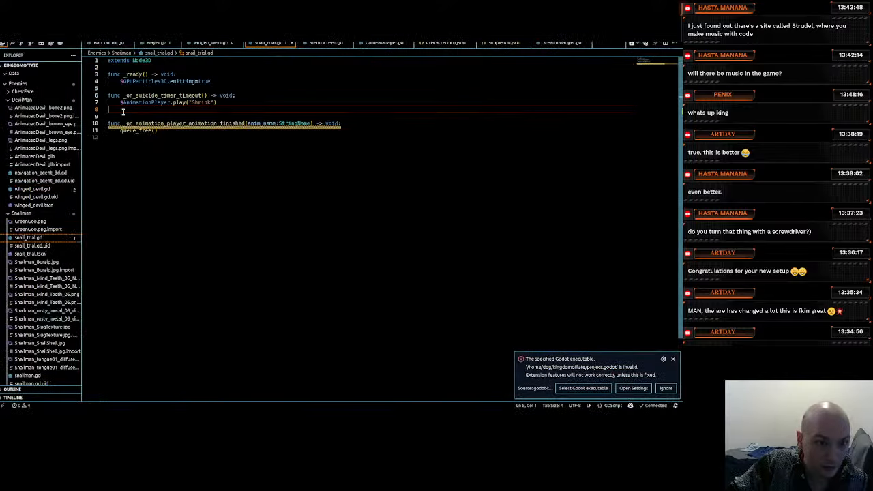
key("Return")
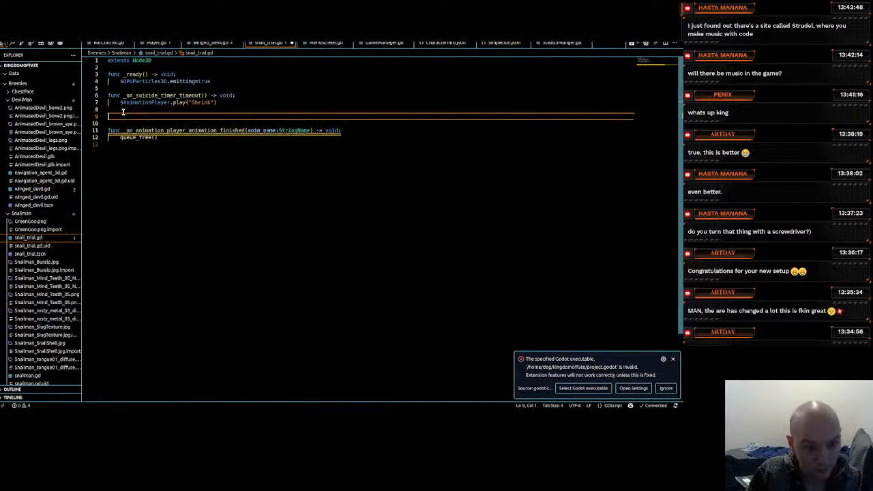
type("var packet := { \t\"amount\": dmg, \t\"weapon\": str(_atk().get(\"kind\", \"sword\")), # \"sword\" | \"axe\" | \"ranged\" \t\"source\": self, \t\"impulse\": impulse, \t\"hit_pos\": global_transform.origin }")
Outdent the var packet declaration line to the script's top level
key("Up")
key("Up")
key("Up")
key("Up")
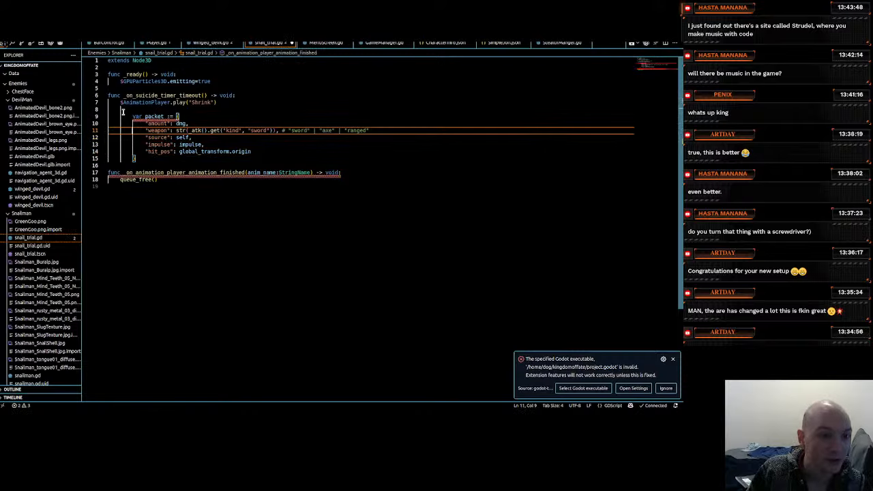
key("Up")
key("Up")
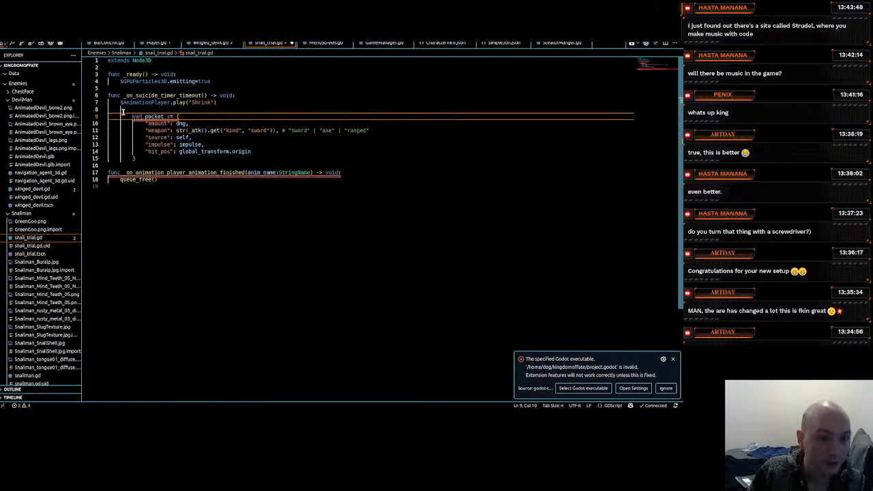
key("Left")
key("BackSpace")
key("BackSpace")
Outdent the amount, weapon, source, impulse and hit_pos entries of the packet dictionary by one level each
key("Down")
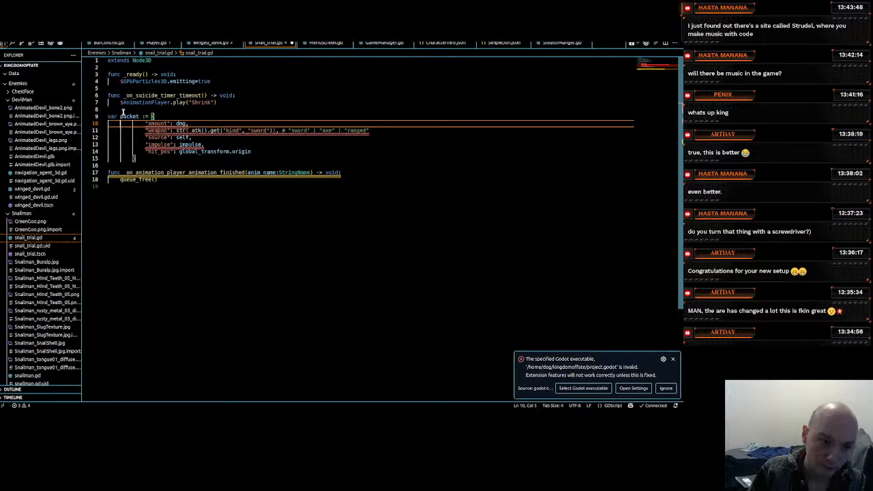
key("BackSpace")
key("Down")
key("BackSpace")
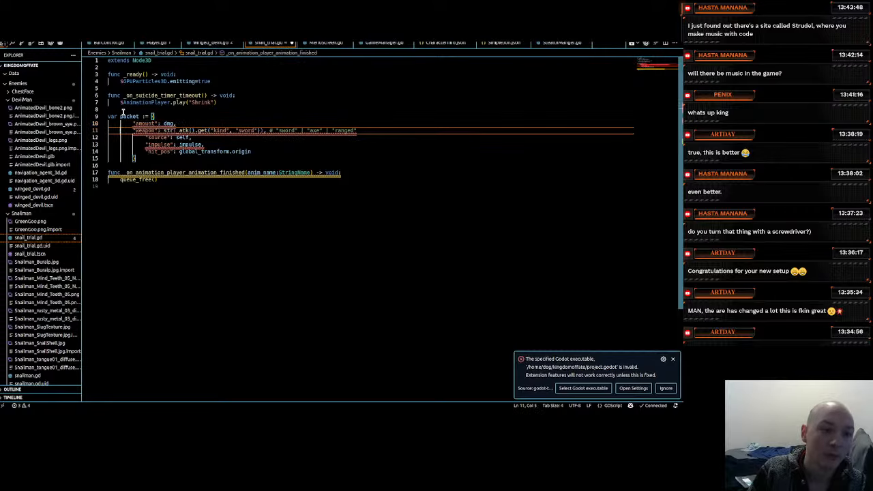
key("Down")
key("BackSpace")
key("Down")
key("BackSpace")
key("Down")
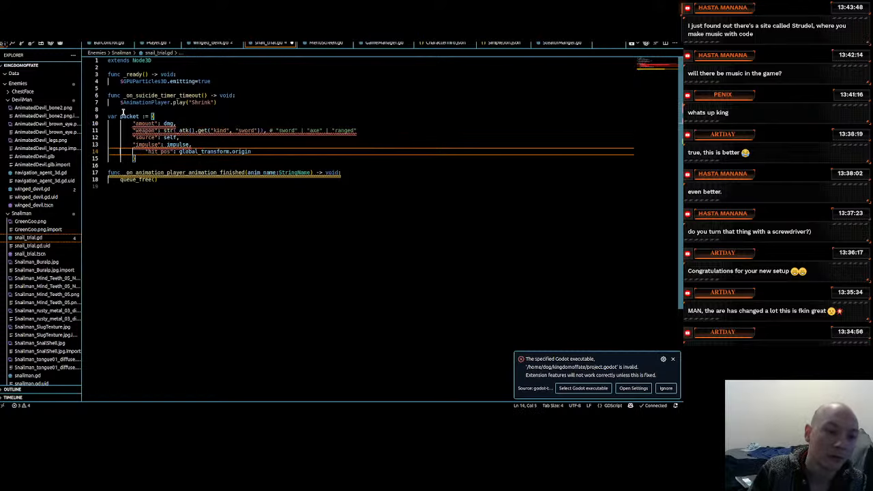
key("BackSpace")
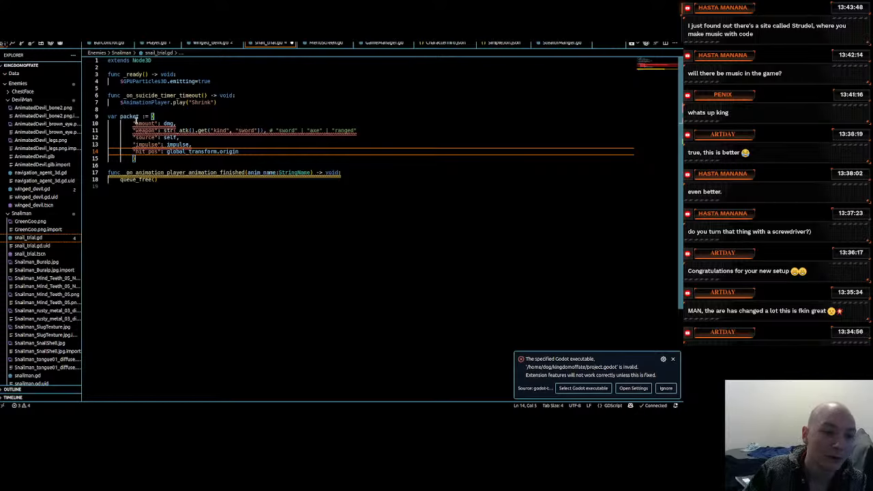
Move the packet's closing brace up to the end of the hit_pos line, after global_transform.origin and a space
right_click(125, 156)
key("Escape")
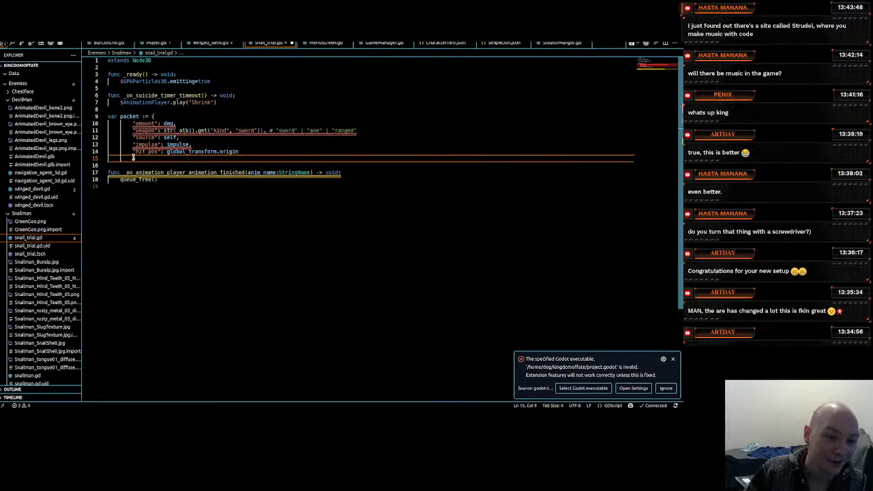
key("BackSpace")
key("BackSpace")
key("BackSpace")
key("BackSpace")
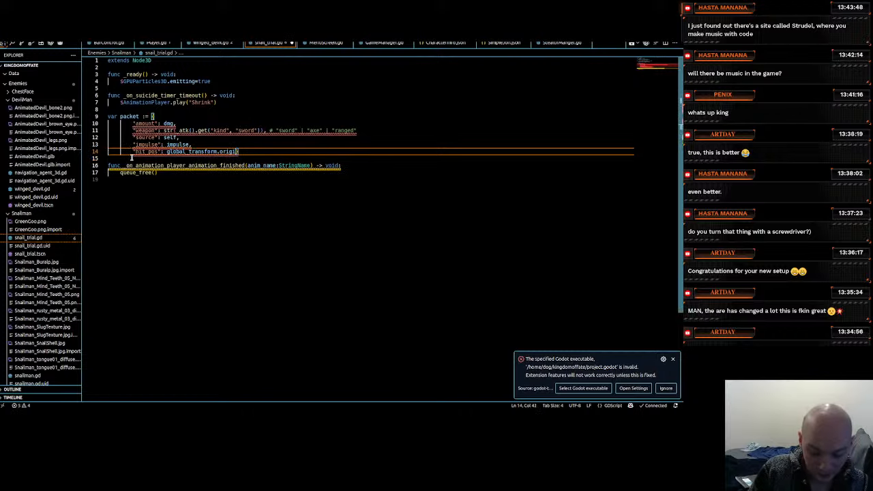
type("n")
key("Escape")
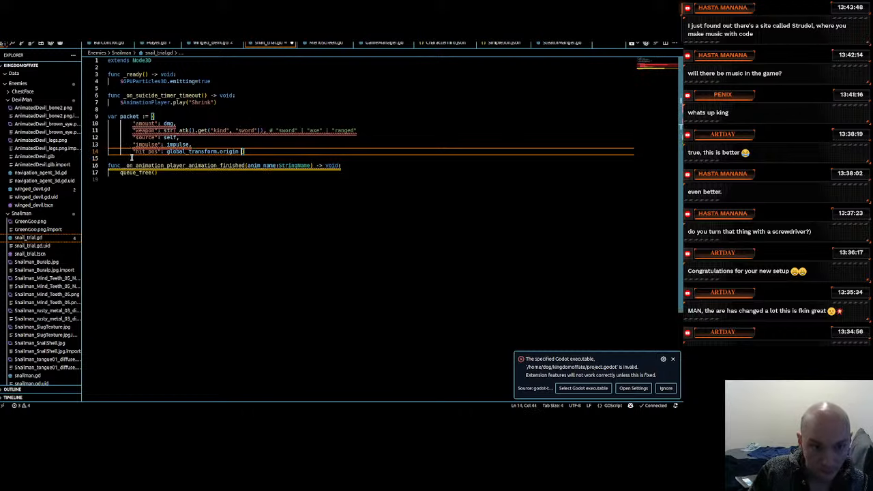
left_click(132, 129)
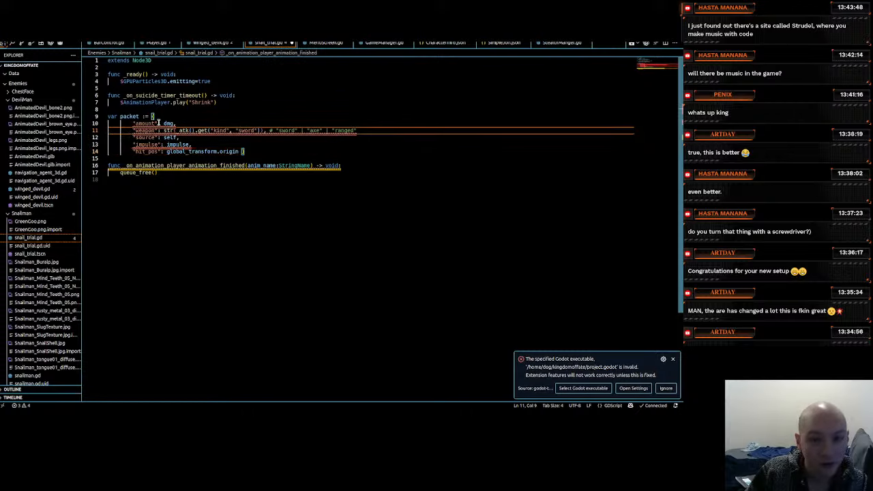
key("Up")
key("BackSpace")
key("BackSpace")
key("BackSpace")
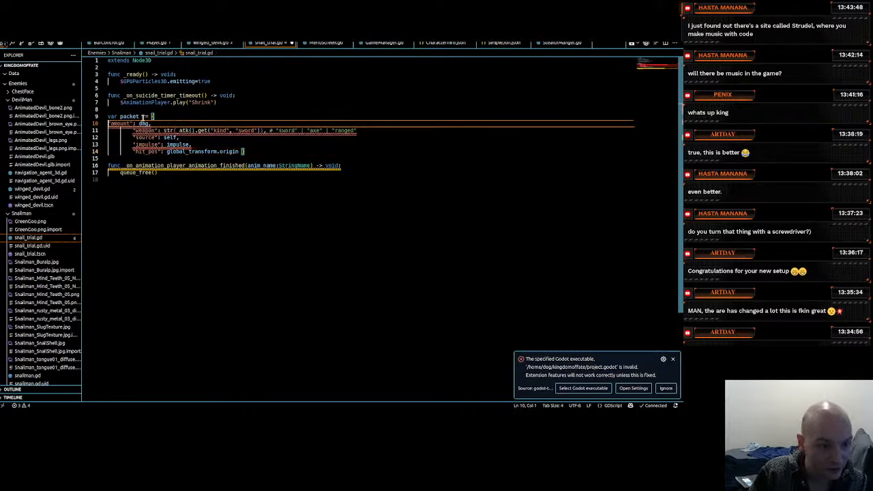
key("Return")
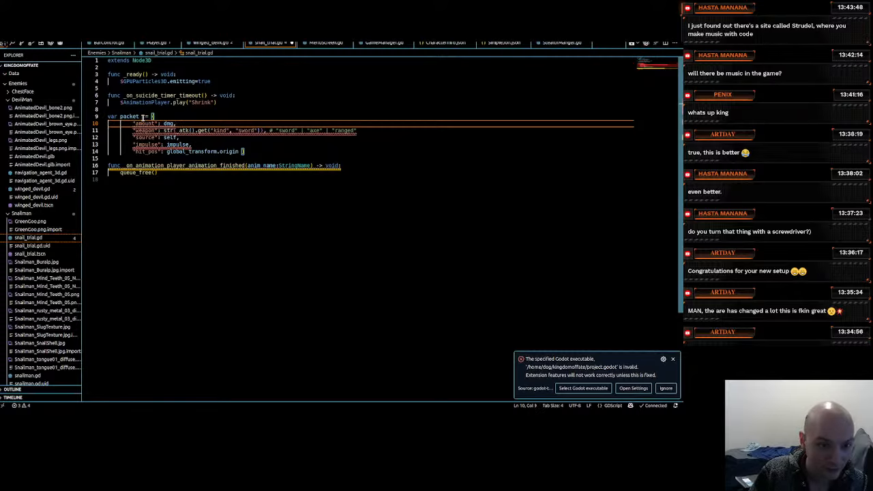
key("Up")
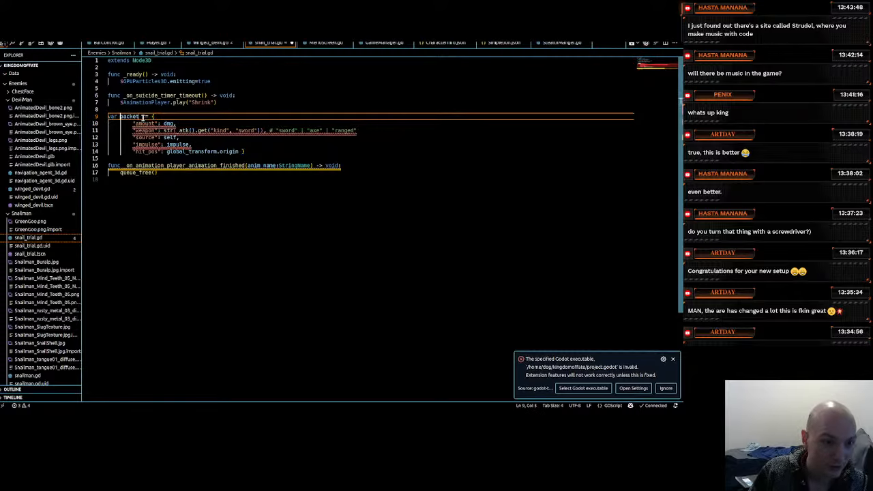
key("Up")
key("Down")
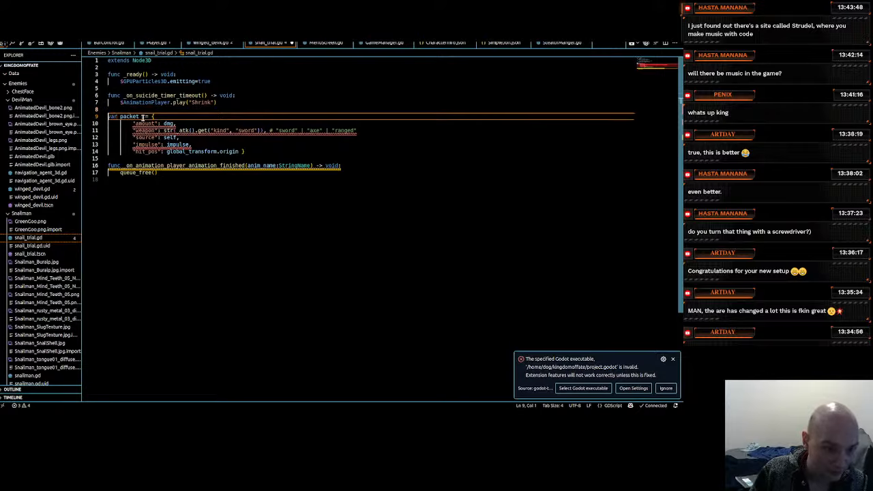
type("@onready")
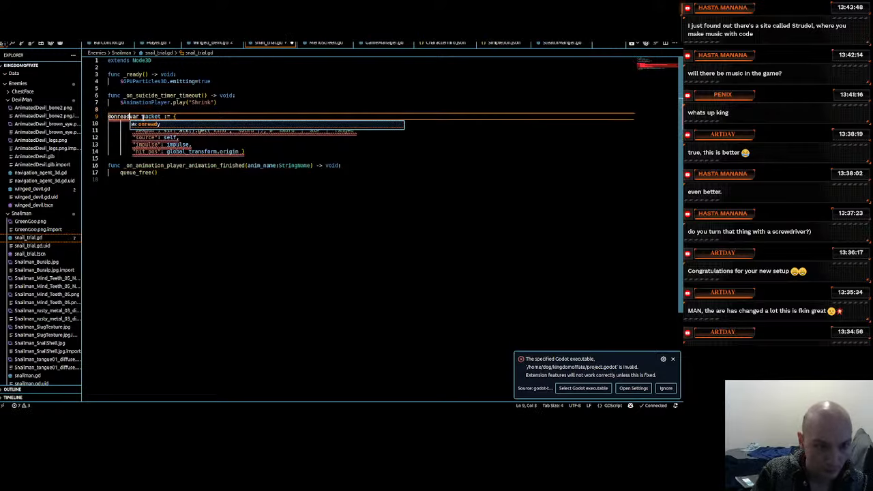
key("BackSpace")
key("BackSpace")
key("BackSpace")
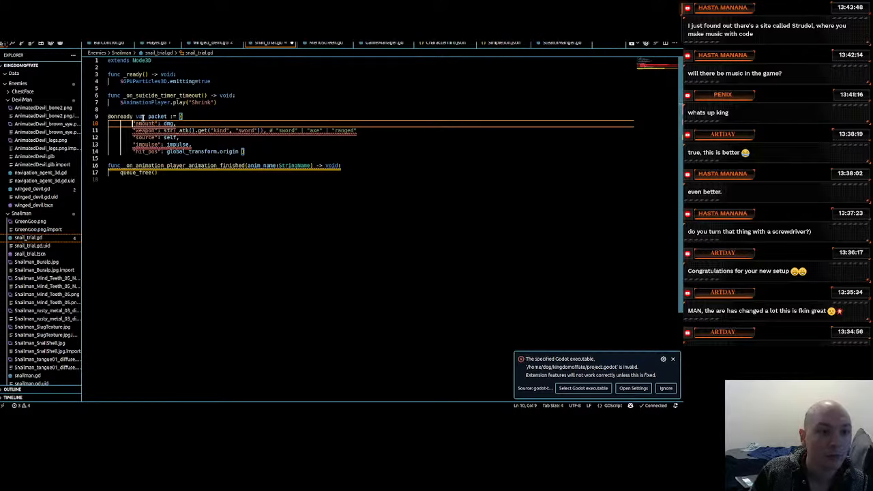
Replace the "weapon" entry's str(_atk().get(...)) expression in the packet with an empty string ""
key("Down")
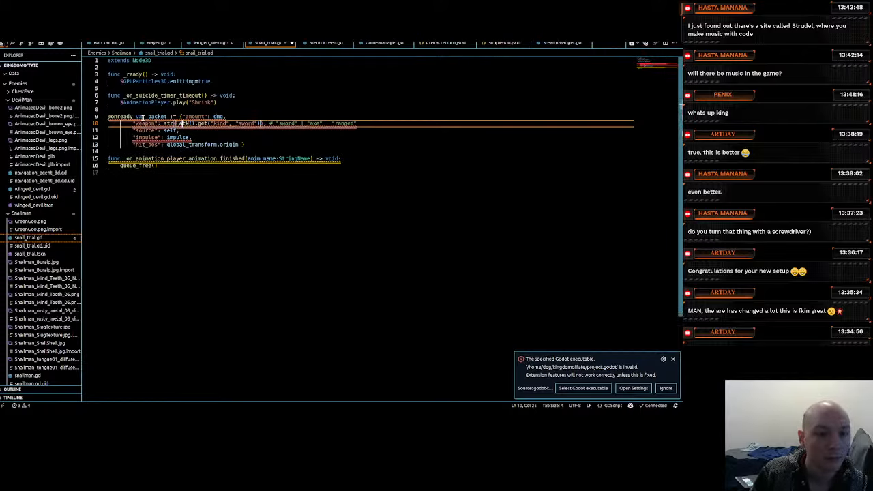
key("Left")
key("Left")
key("Left")
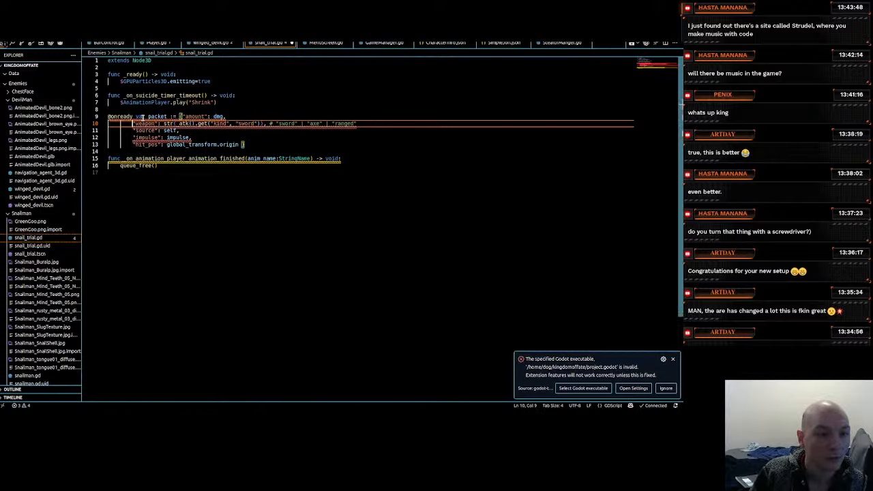
key("Right")
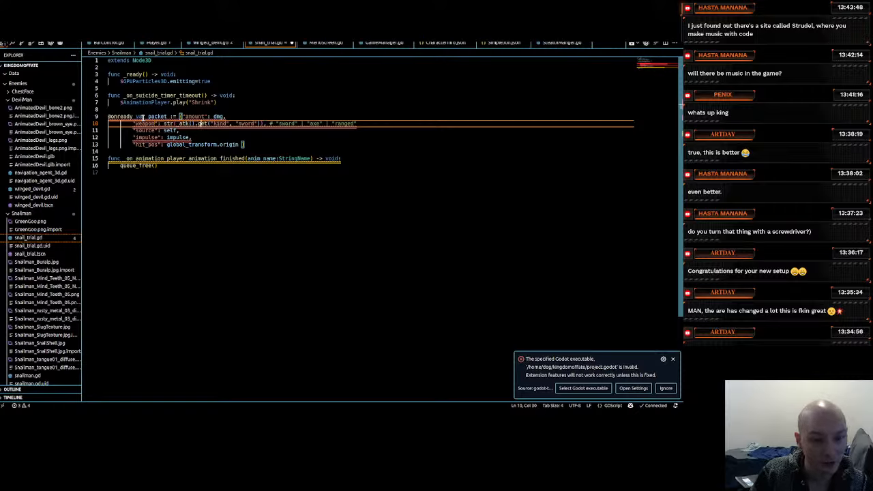
key("Right")
key("Right")
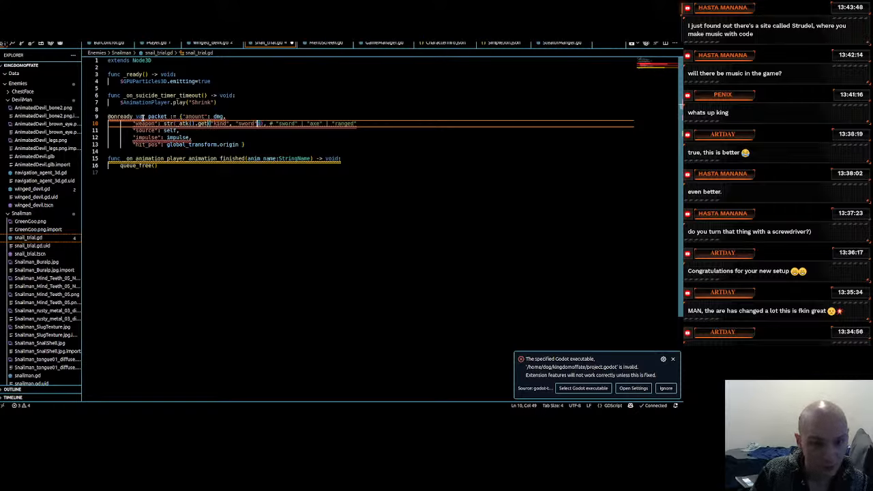
key("Right")
key("BackSpace")
key("BackSpace")
key("BackSpace")
key("BackSpace")
key("BackSpace")
key("BackSpace")
key("BackSpace")
key("BackSpace")
key("BackSpace")
key("BackSpace")
key("BackSpace")
key("BackSpace")
key("BackSpace")
key("BackSpace")
key("BackSpace")
key("BackSpace")
key("BackSpace")
key("BackSpace")
key("BackSpace")
key("BackSpace")
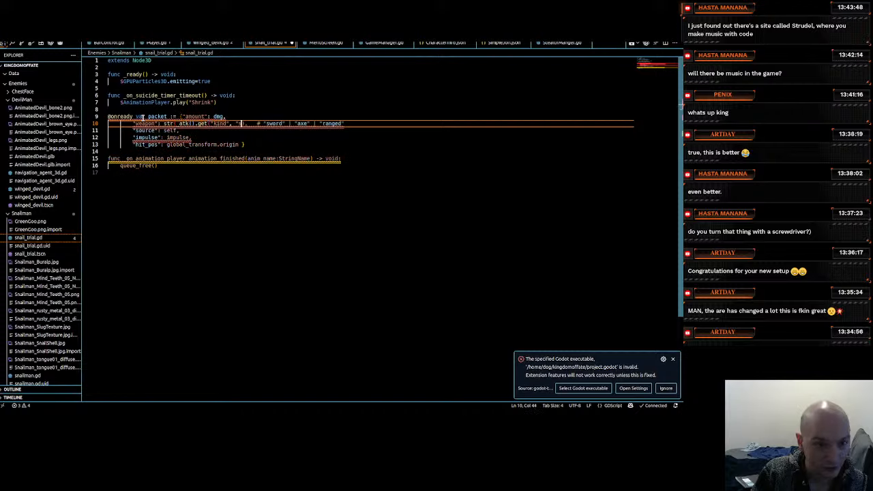
key("BackSpace")
key("BackSpace")
key("BackSpace")
key("BackSpace")
key("BackSpace")
key("BackSpace")
key("BackSpace")
key("BackSpace")
key("BackSpace")
key("BackSpace")
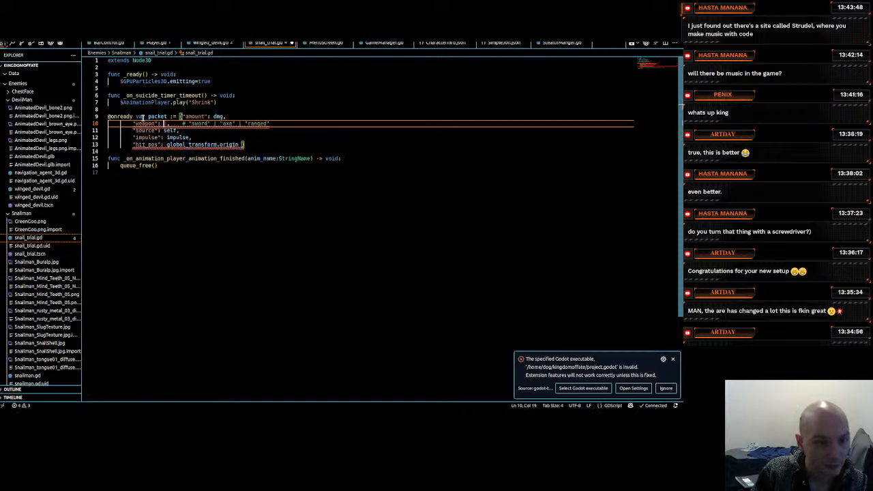
type("\"\"")
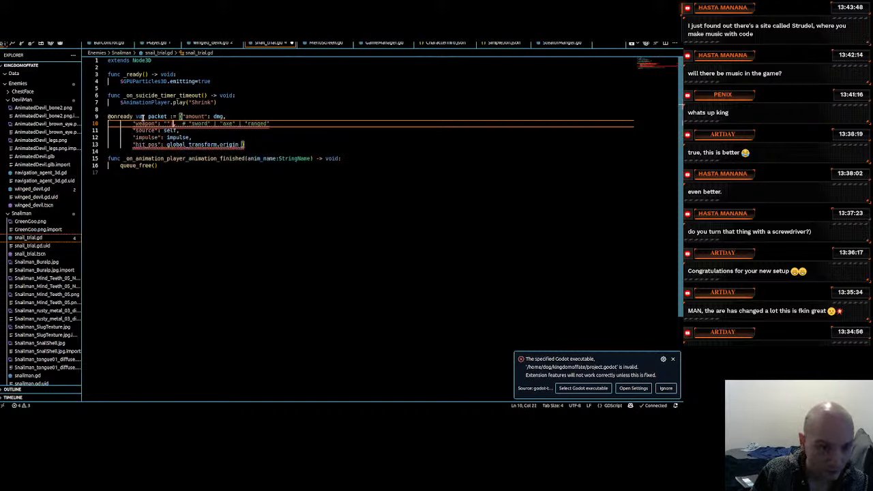
Set the packet's "amount" value to 2 in place of the dmg variable
key("Up")
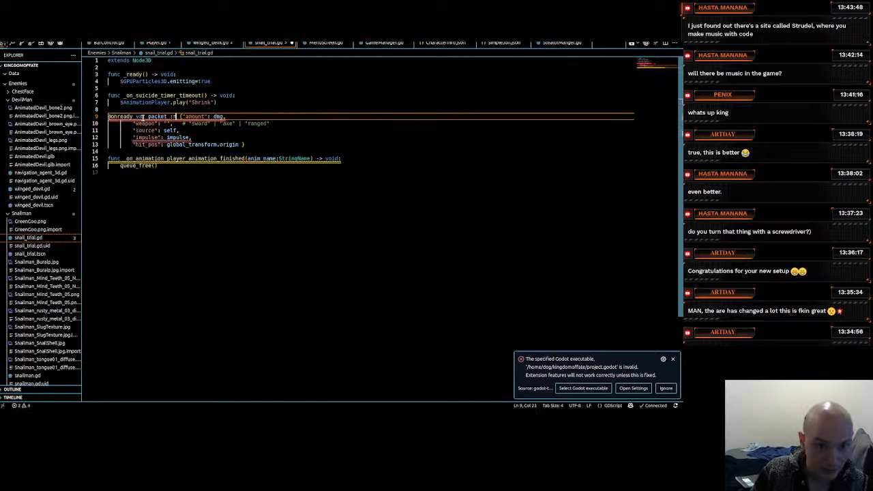
key("Right")
key("Right")
key("Right")
key("Right")
key("Right")
key("Right")
key("Right")
key("Right")
key("Right")
key("Right")
key("Right")
key("Right")
key("Delete")
key("Delete")
key("Delete")
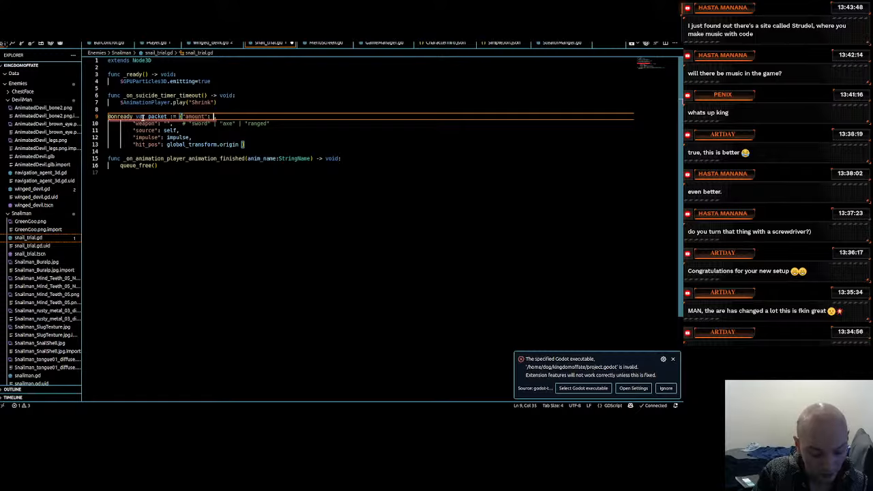
type("2")
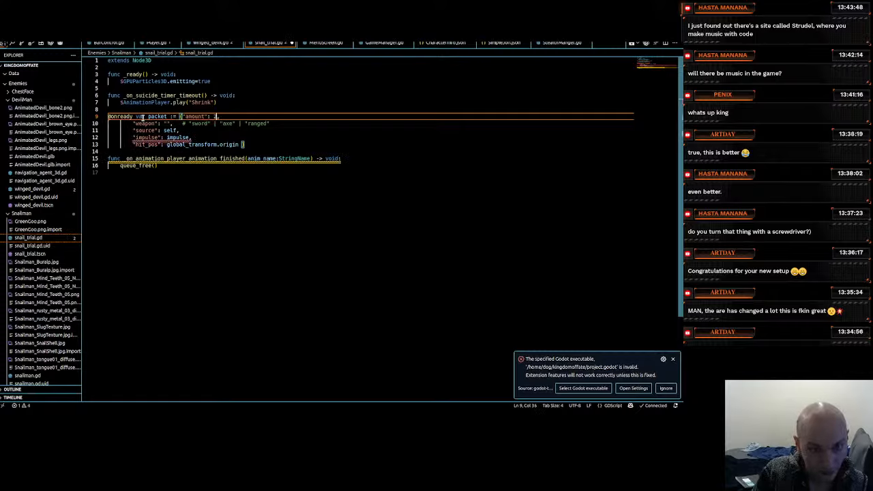
Replace the impulse variable in the packet's "impulse" entry with an empty string ""
key("Down")
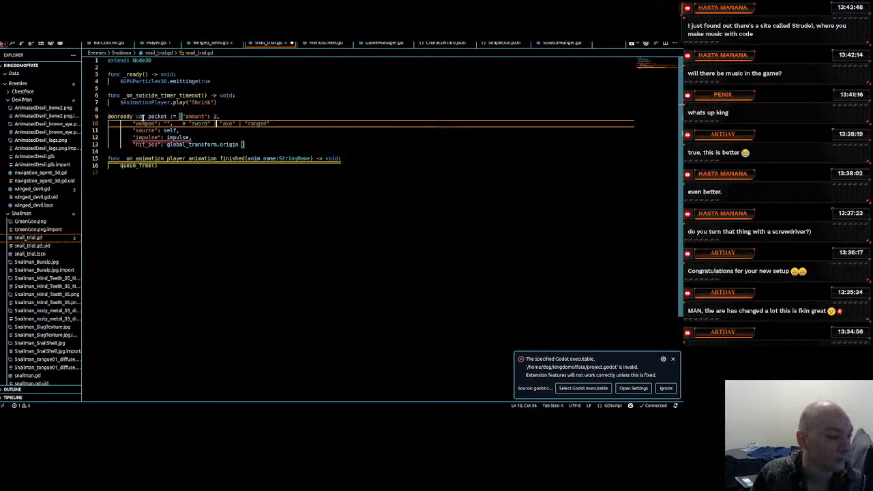
key("Down")
key("Down")
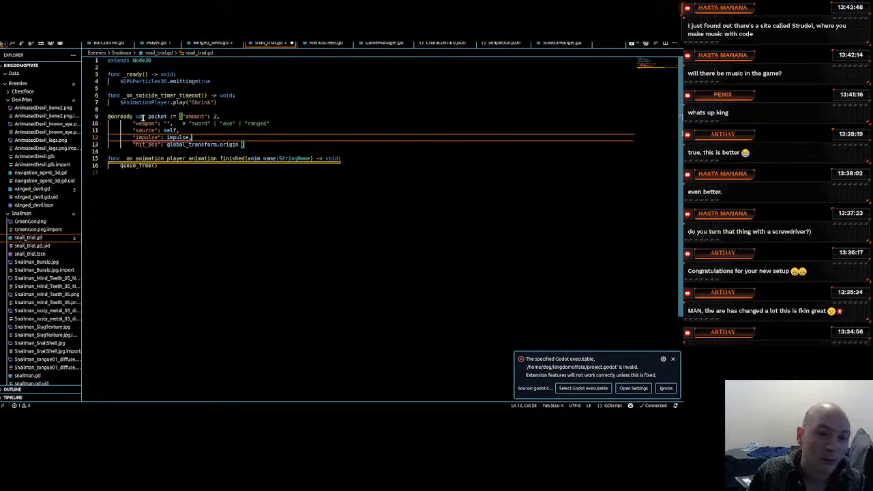
key("BackSpace")
key("BackSpace")
key("BackSpace")
key("BackSpace")
key("BackSpace")
key("BackSpace")
key("BackSpace")
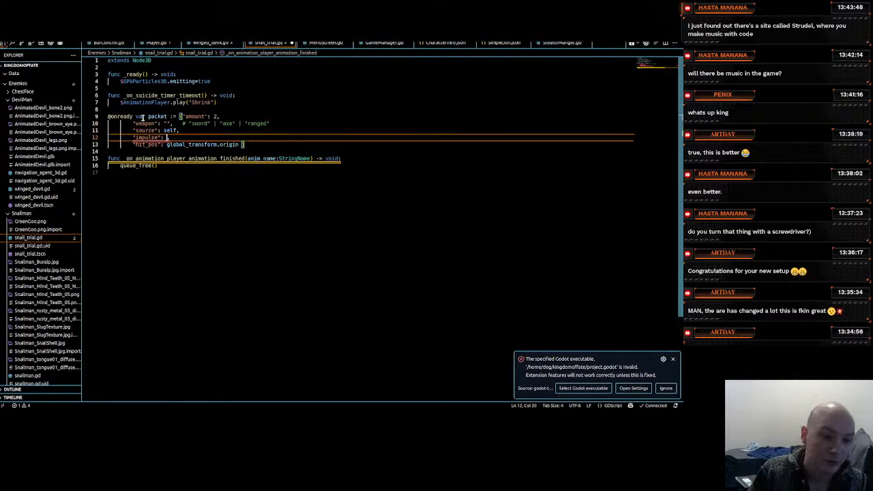
type("\"")
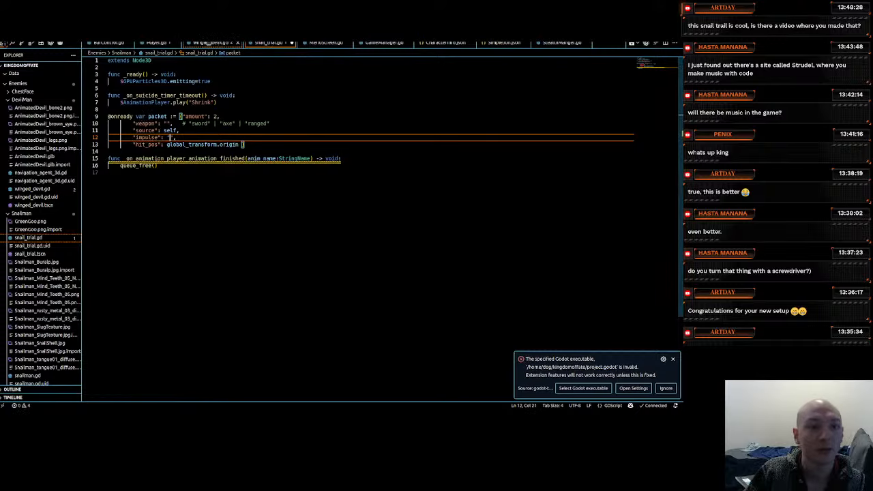
Copy the -global_transform.basis.z expression from the impulse variable in winged_devil.gd's _on_hitbox_body_entered function
left_click(210, 42)
scroll(208, 232, "down", 1)
scroll(208, 232, "down", 20)
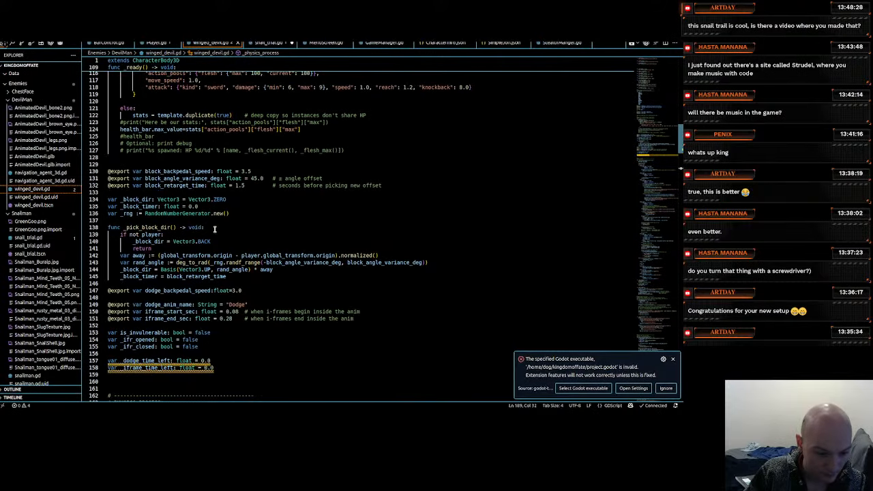
scroll(215, 229, "down", 20)
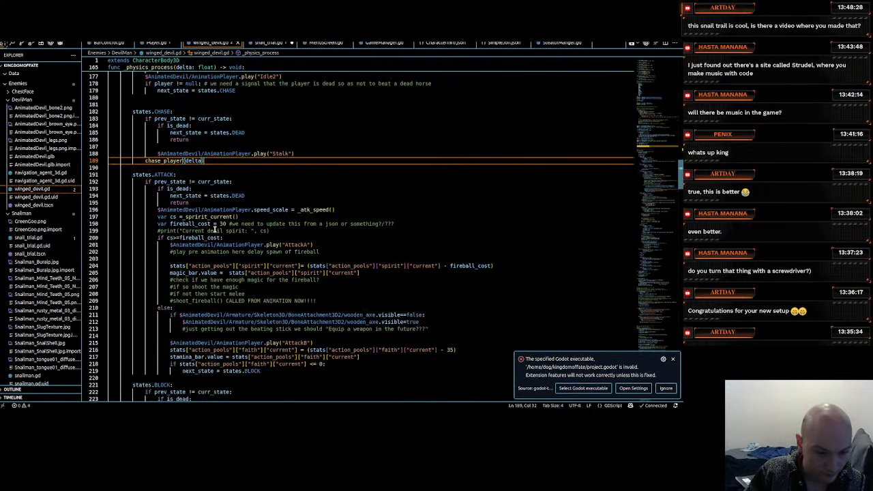
scroll(214, 230, "down", 20)
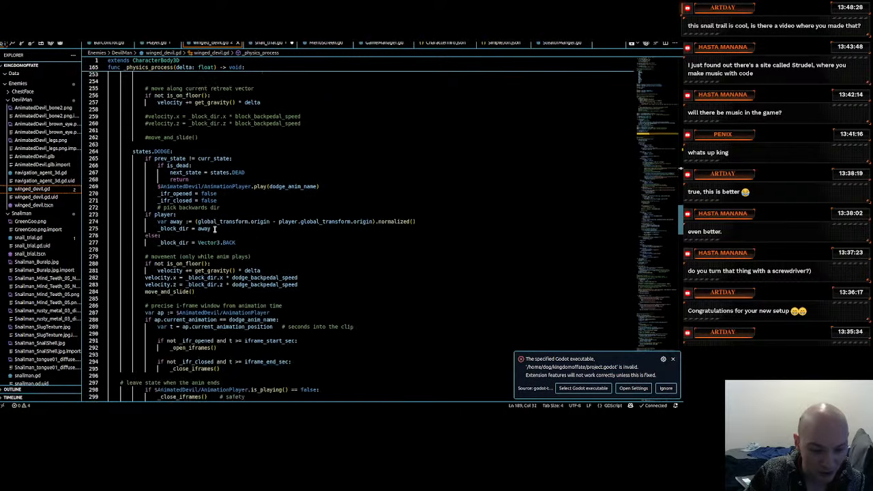
scroll(215, 231, "down", 20)
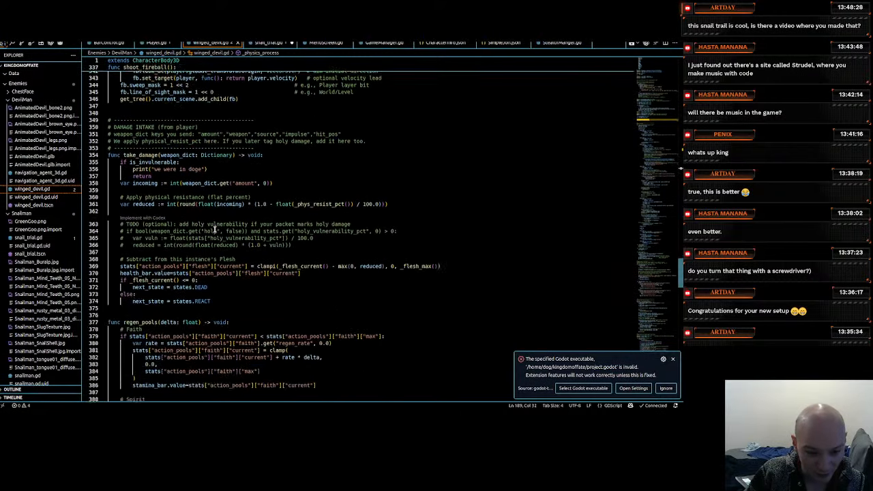
scroll(214, 230, "down", 20)
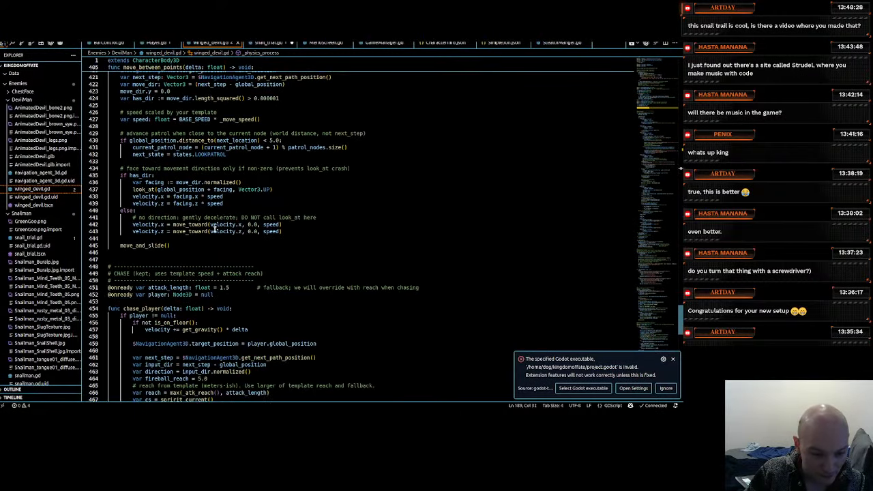
scroll(214, 230, "down", 7)
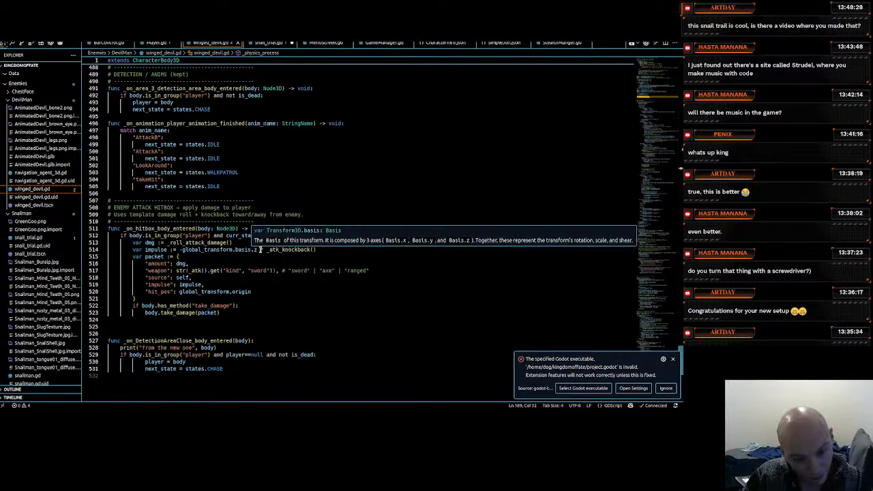
left_click(253, 249)
left_click_drag(254, 250, 178, 247)
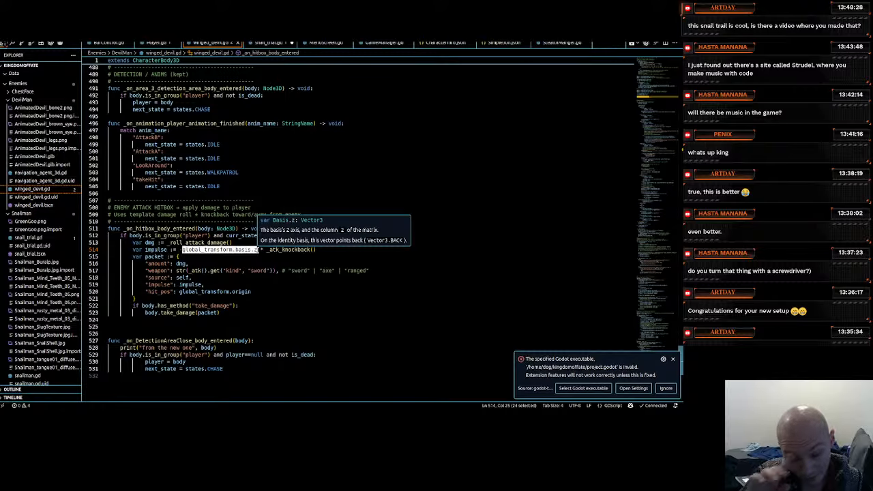
left_click(258, 250)
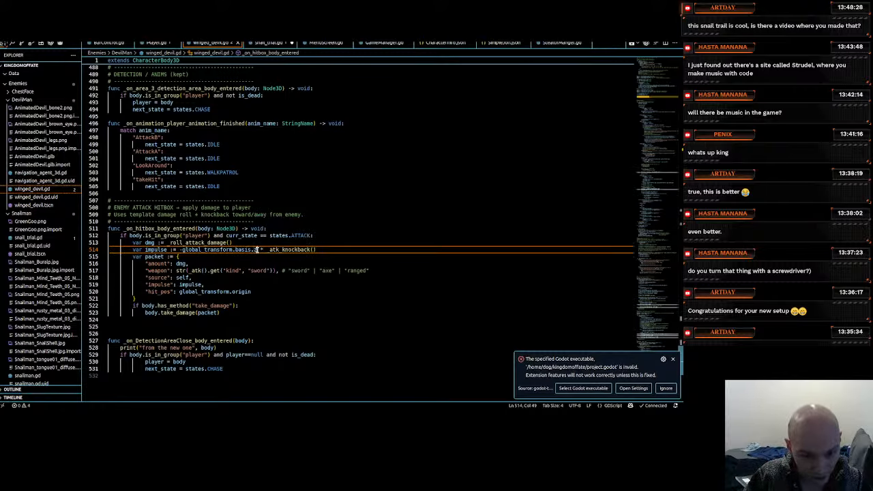
left_click_drag(258, 250, 179, 250)
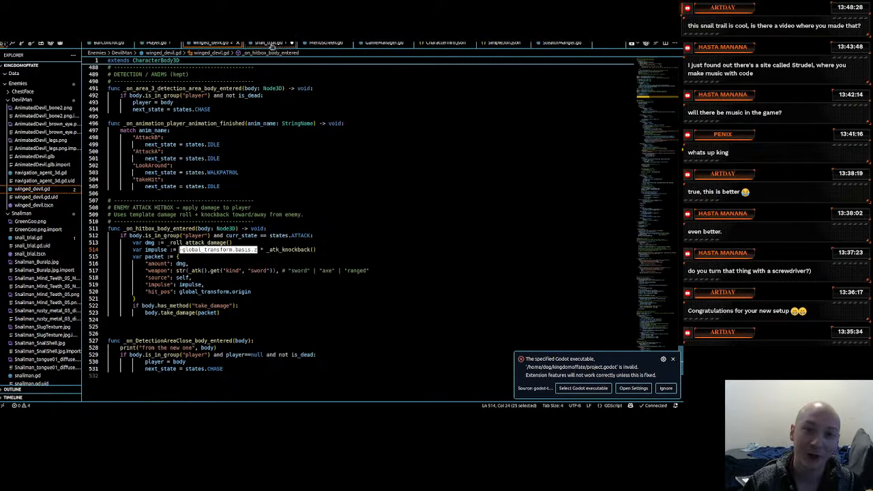
Replace the empty string in the "impulse" entry of snail_trial.gd's packet with -global_transform.basis.z
left_click(271, 43)
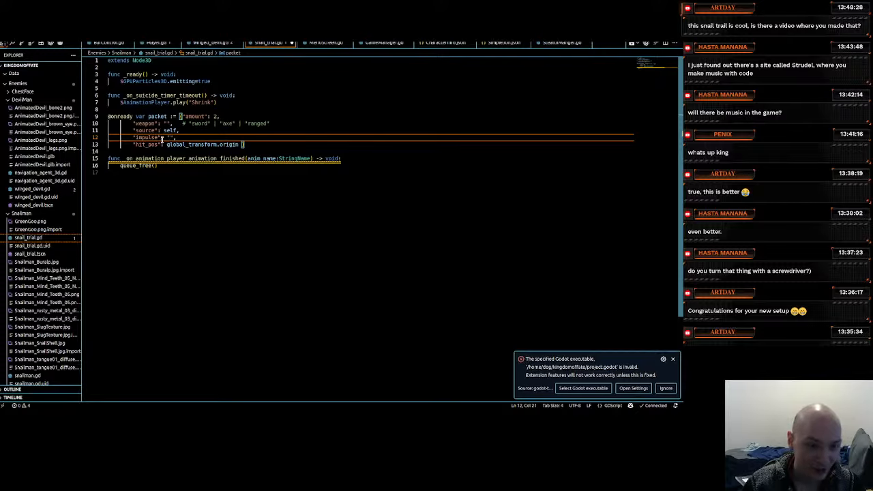
key("BackSpace")
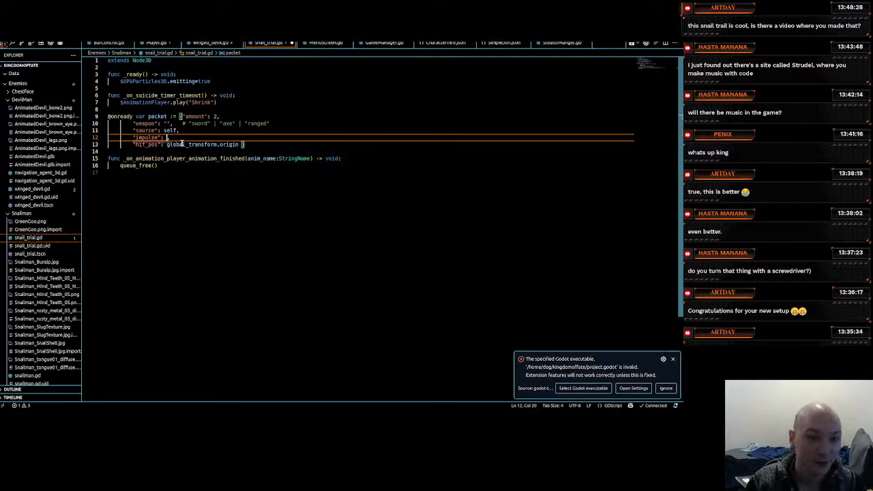
type("-global_transform.basis.z")
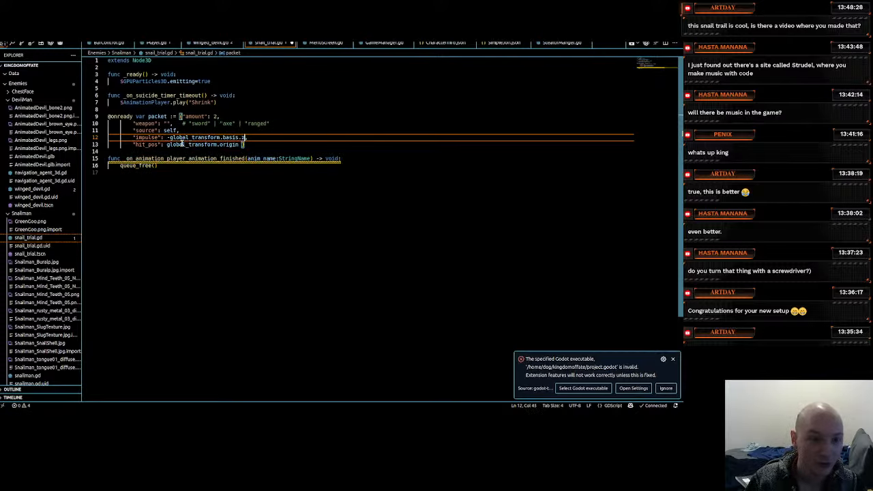
key("Down")
key("Down")
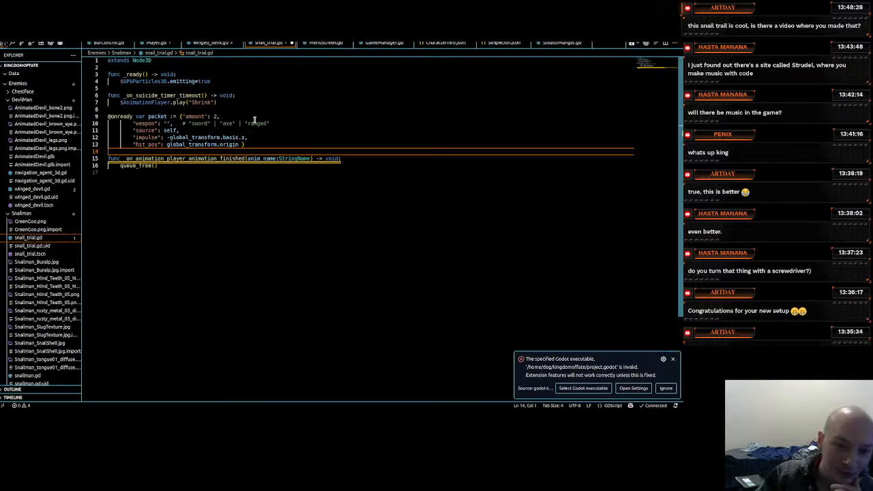
Delete the # "sword" | "axe" | "ranged" comment after the packet's "weapon" entry
left_click(185, 145)
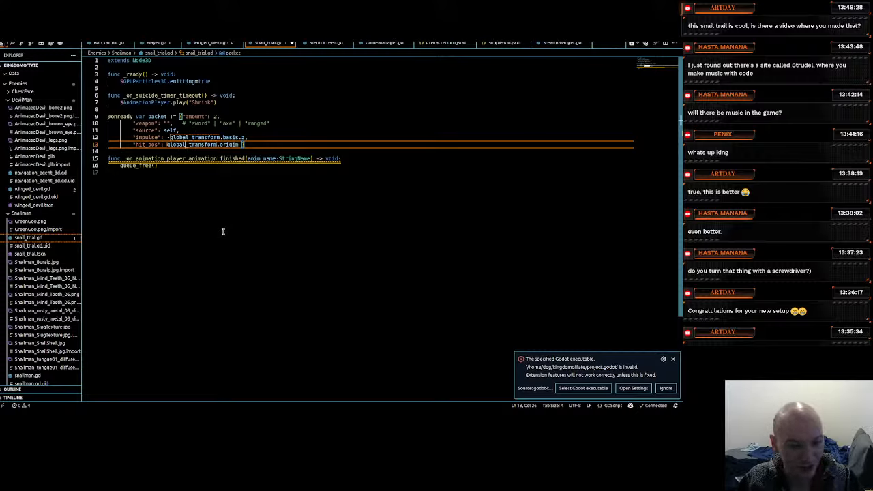
left_click(259, 137)
left_click(249, 116)
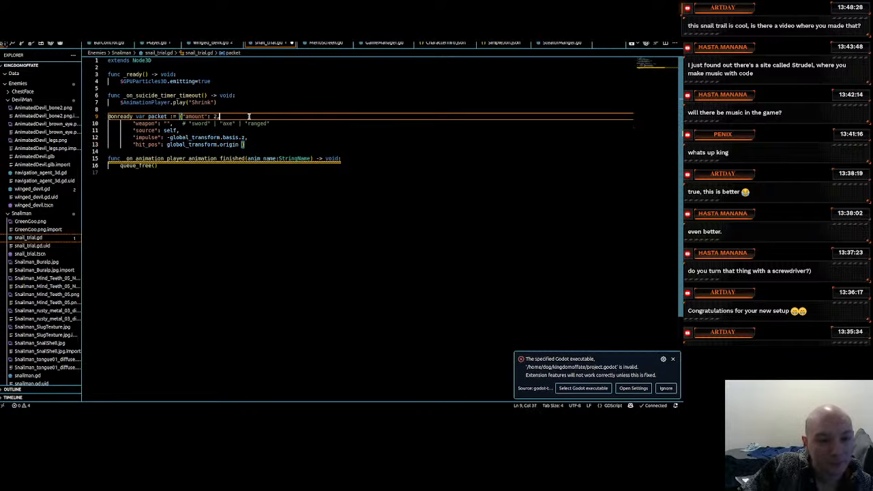
left_click(278, 123)
key("BackSpace")
key("BackSpace")
key("BackSpace")
key("BackSpace")
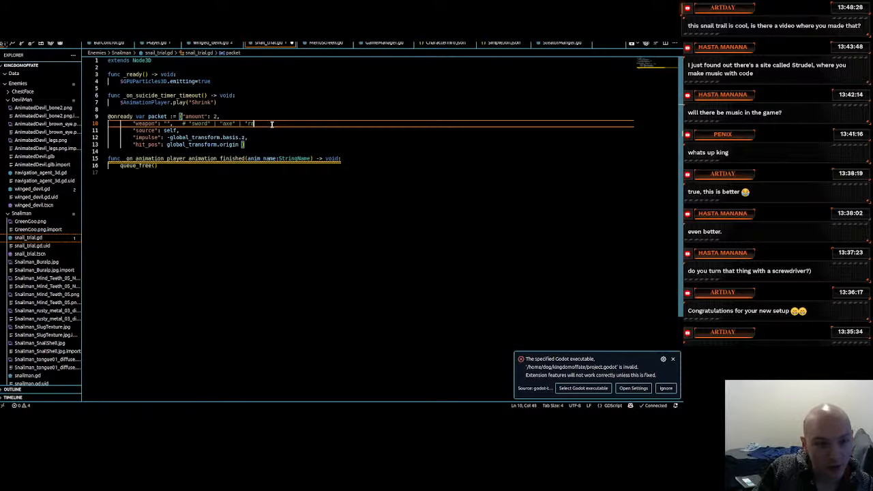
key("BackSpace")
key("BackSpace")
key("BackSpace")
key("BackSpace")
key("BackSpace")
key("BackSpace")
key("BackSpace")
key("BackSpace")
key("BackSpace")
key("BackSpace")
key("BackSpace")
key("BackSpace")
key("BackSpace")
key("BackSpace")
key("BackSpace")
key("BackSpace")
key("BackSpace")
key("BackSpace")
key("BackSpace")
key("BackSpace")
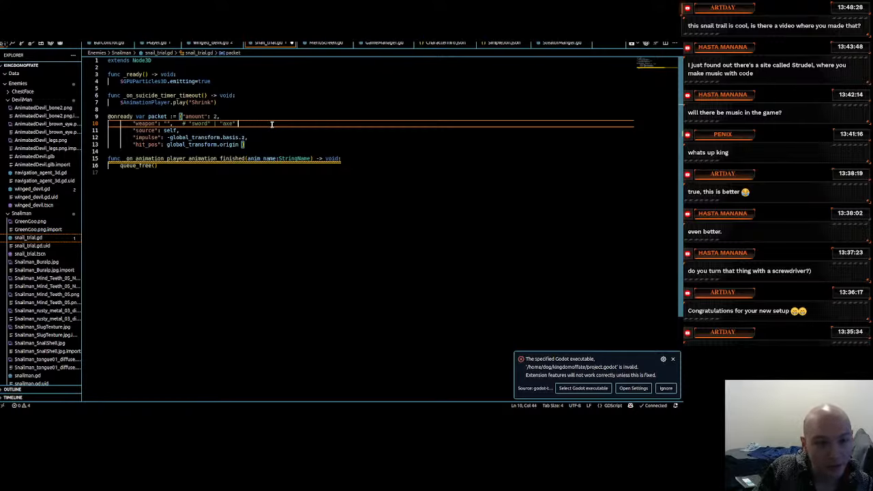
key("BackSpace")
key("BackSpace")
key("BackSpace")
key("BackSpace")
key("BackSpace")
key("BackSpace")
key("BackSpace")
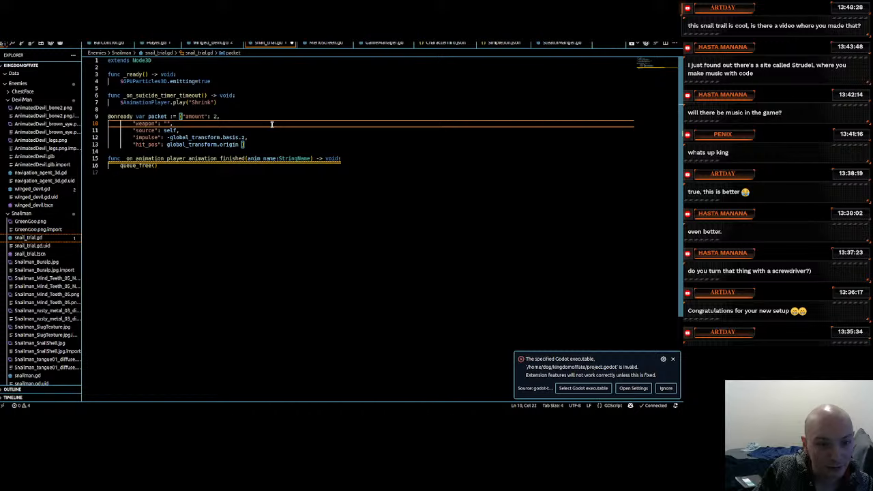
Set the packet's "weapon" value to "poisen" and save the script
type("r")
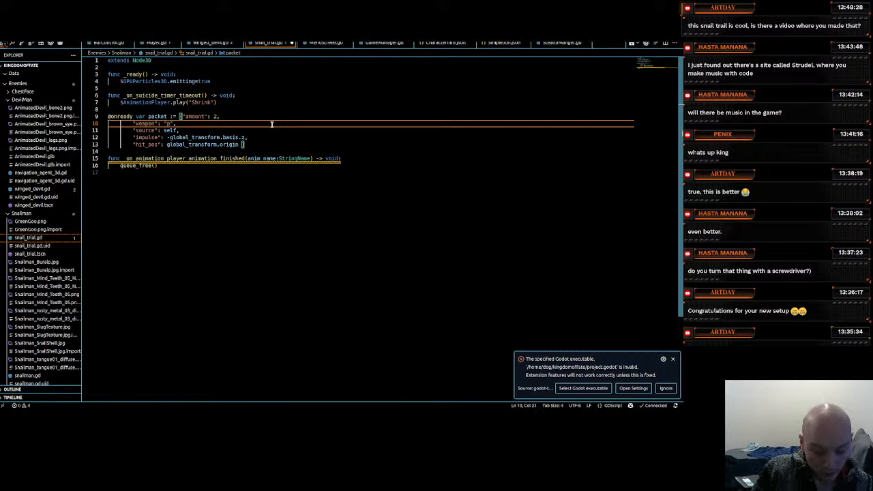
type("oison")
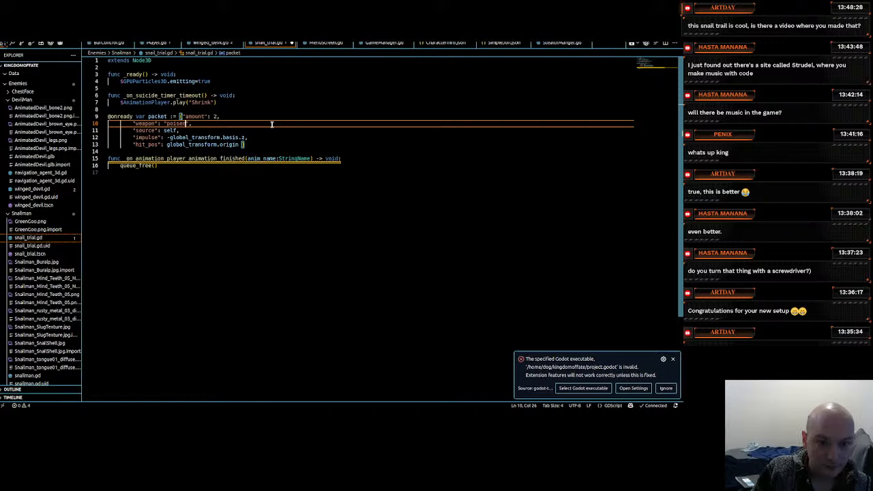
key("Down")
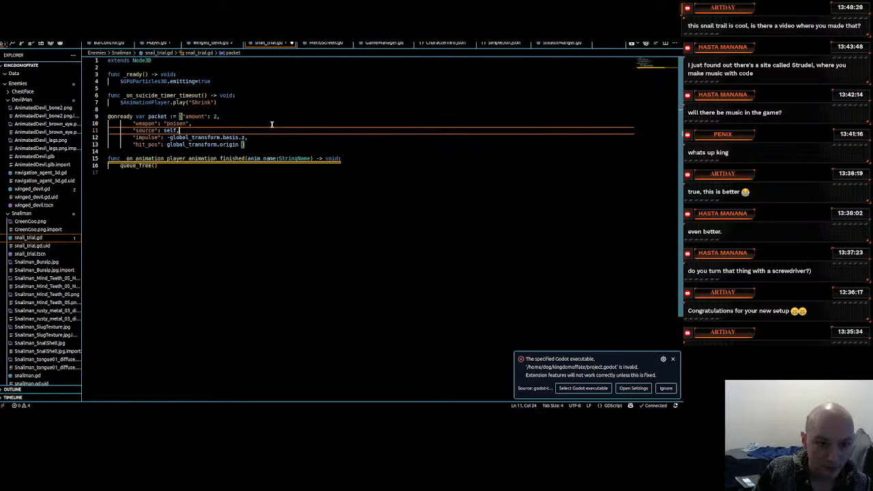
key("Up")
key("Left")
key("Left")
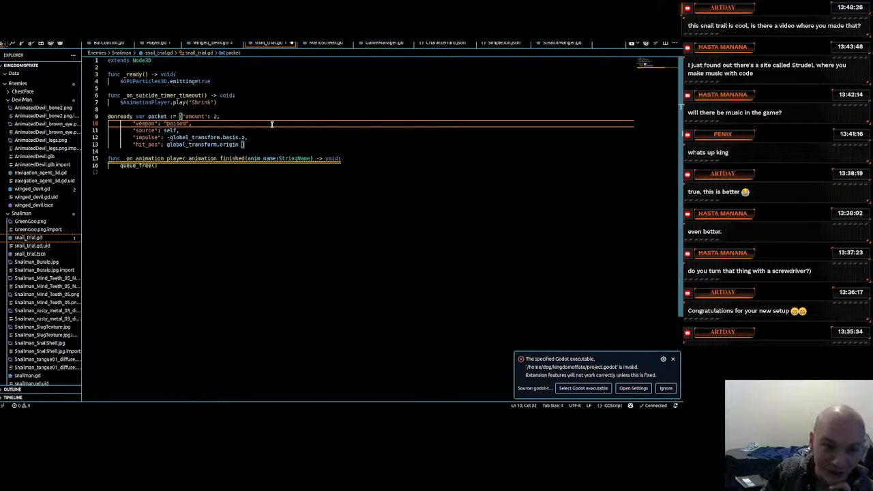
key("BackSpace")
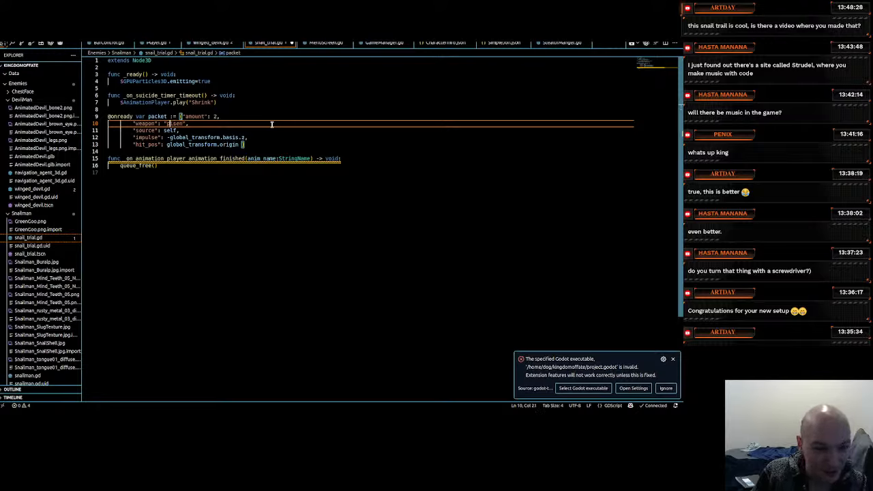
key("Left")
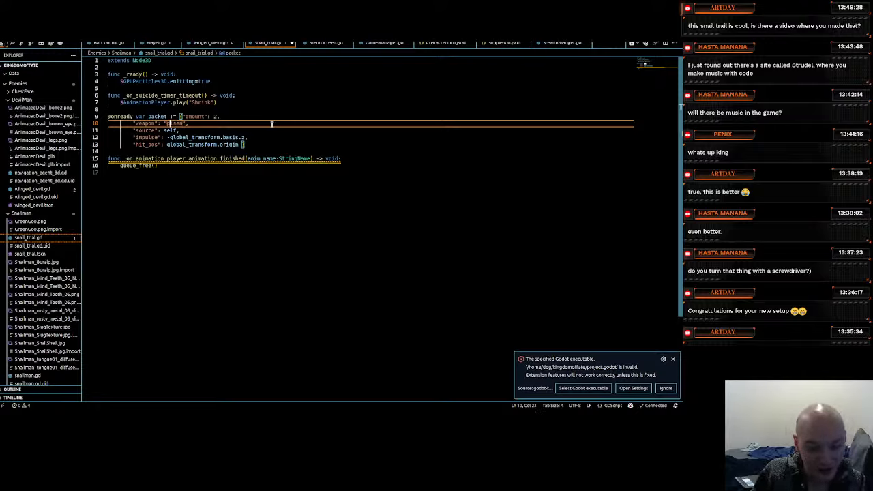
type("o")
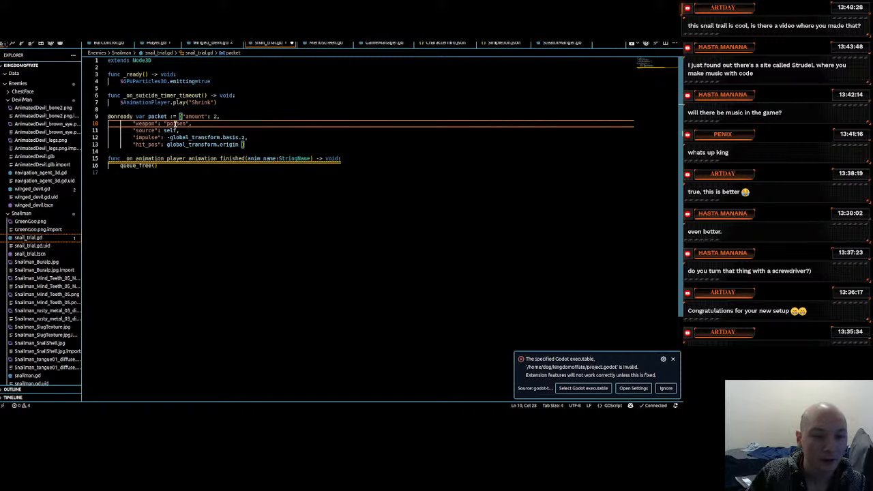
left_click(177, 165)
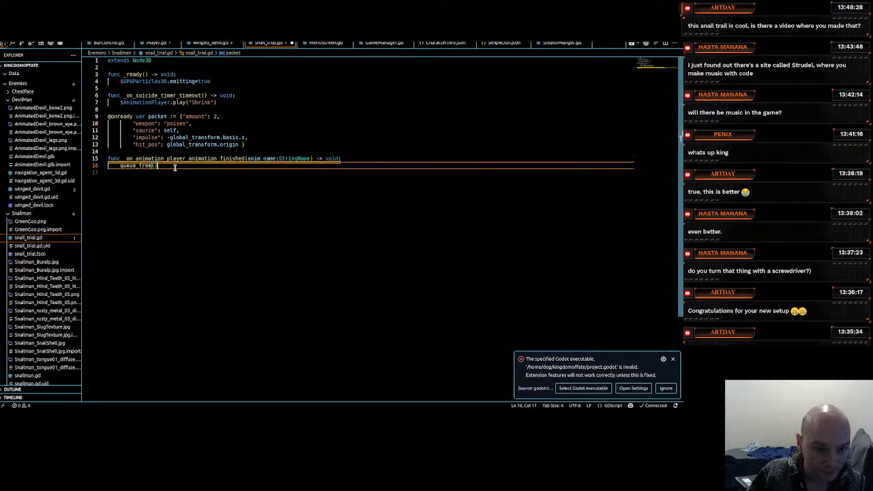
left_click(243, 130)
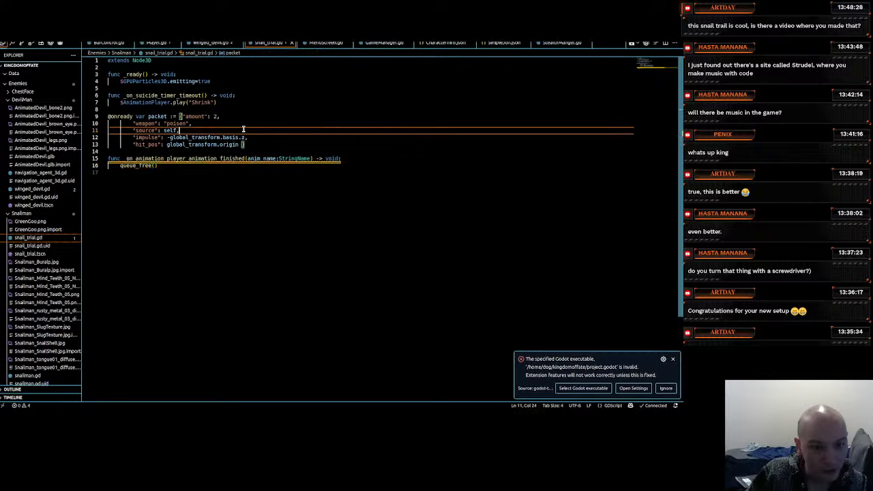
Insert an extra blank line both above and below the packet declaration to separate it from the neighbouring functions
left_click(344, 159)
left_click(308, 151)
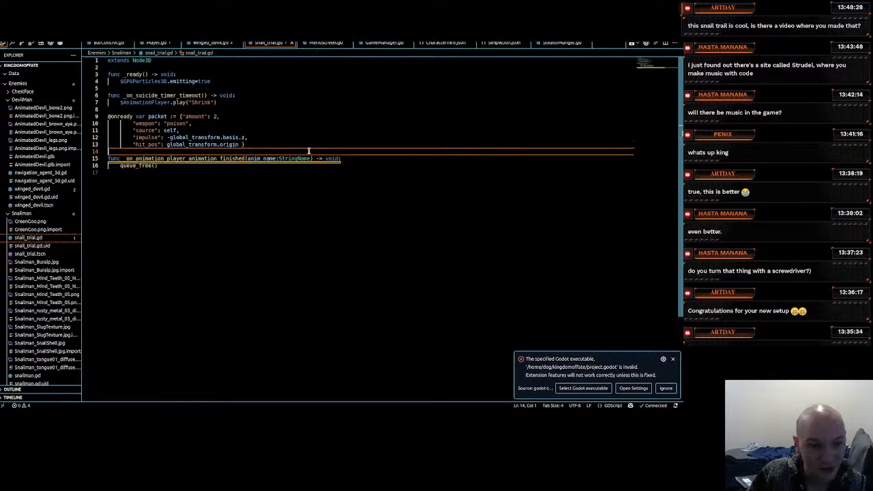
key("Return")
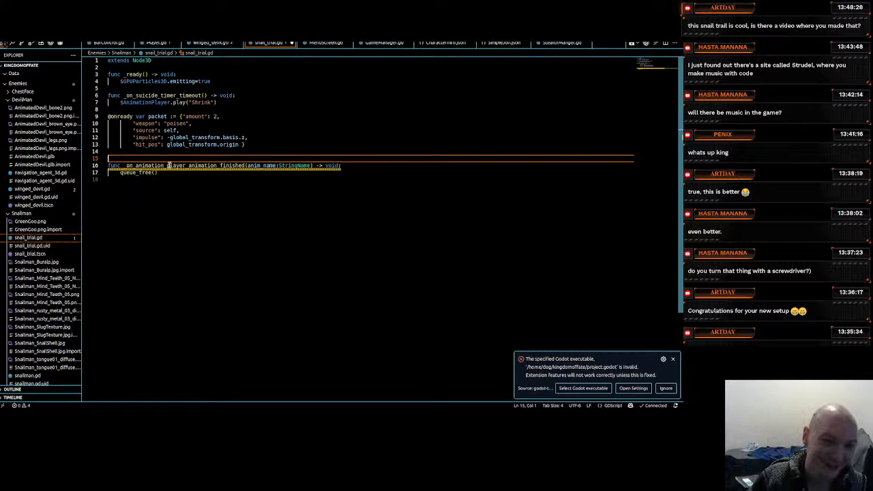
left_click(147, 110)
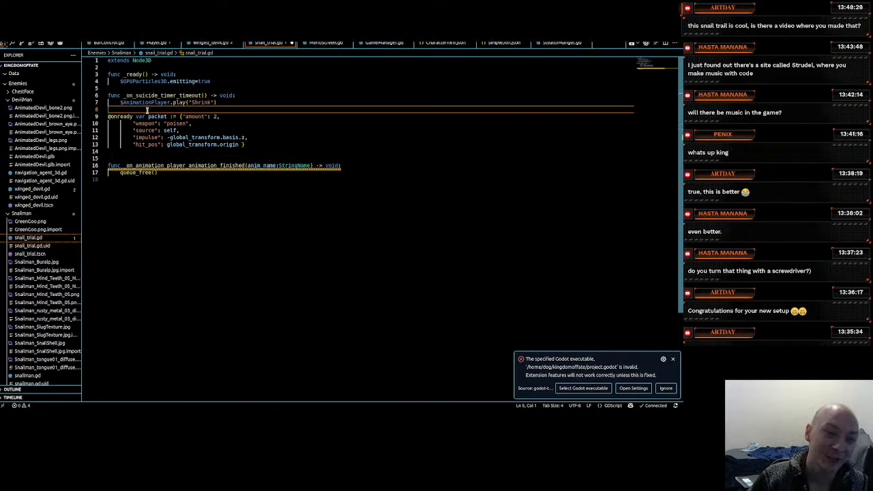
key("Return")
key("Up")
key("Up")
key("Up")
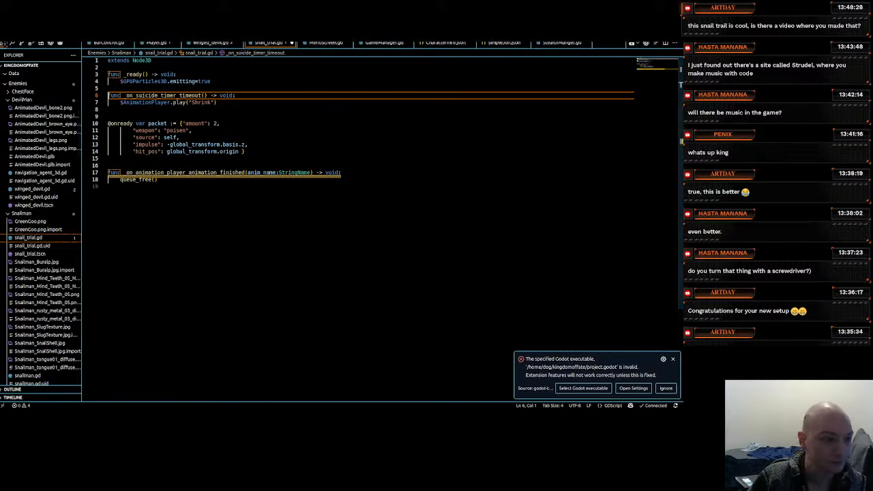
Switch to Godot and connect SnailTrailHurtBox's body_entered signal to the SnailTrial node's script
key("alt+Tab")
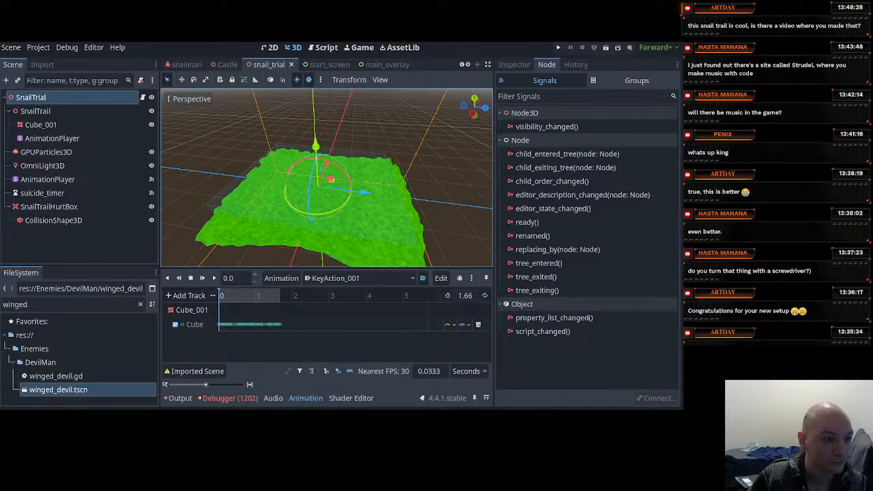
left_click(68, 207)
left_click(522, 66)
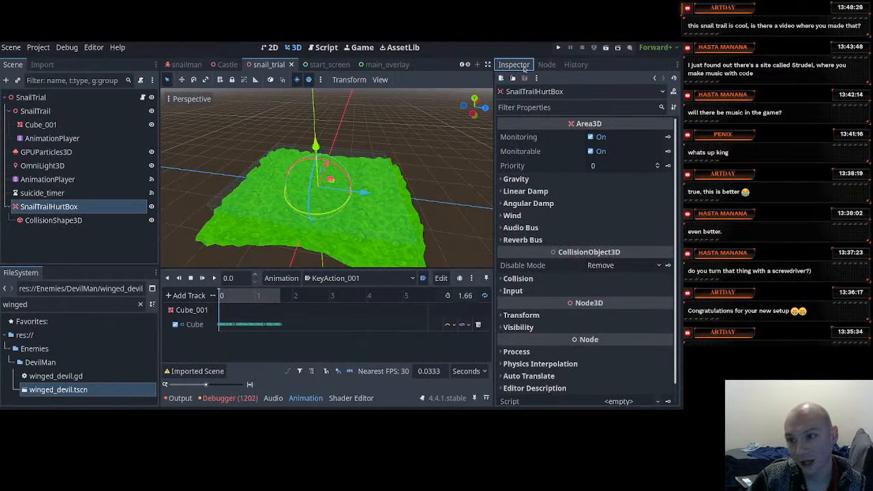
left_click(548, 64)
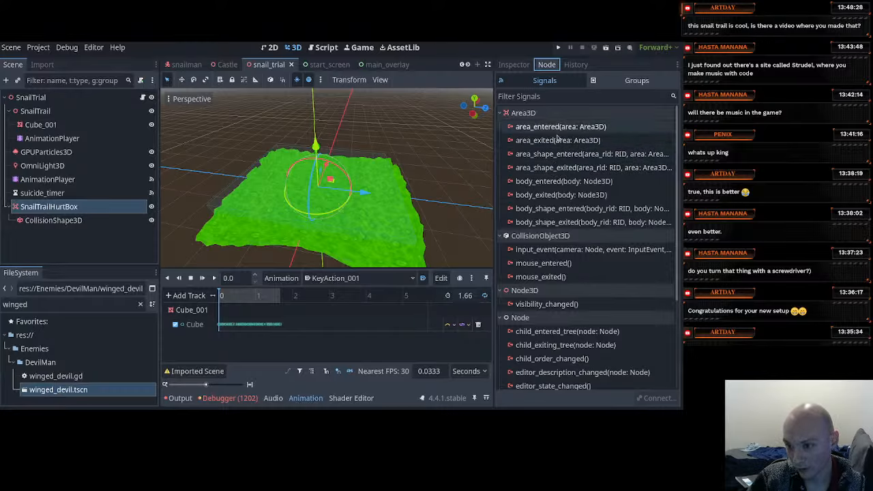
left_click(554, 181)
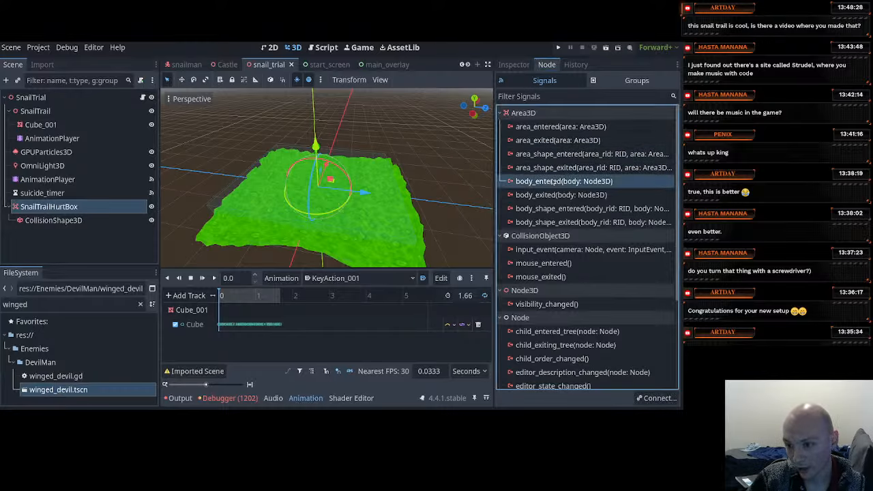
left_click(656, 398)
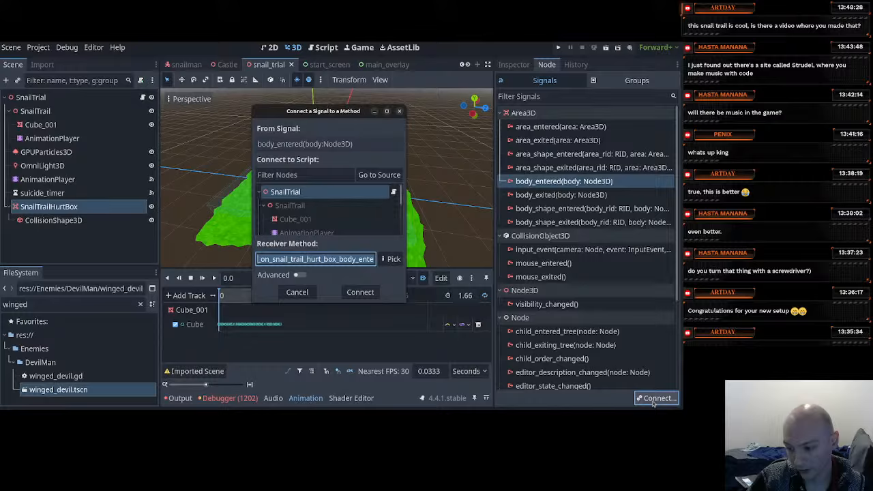
left_click(360, 293)
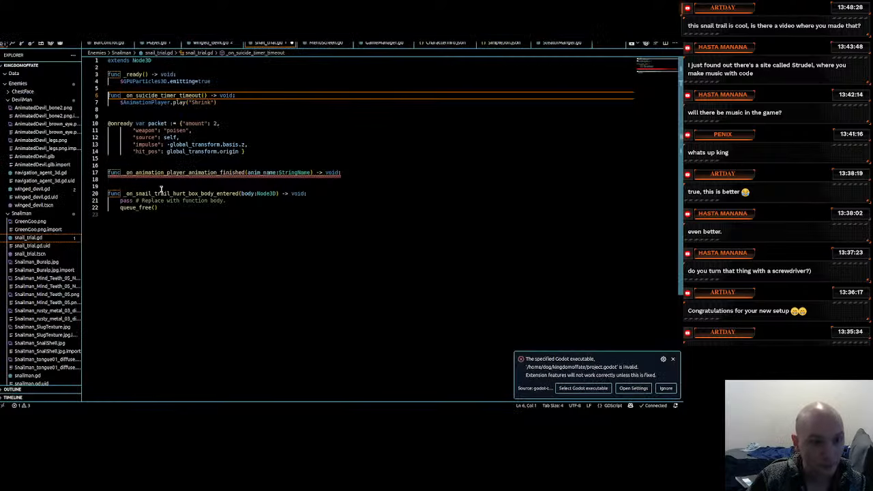
Undo the stray character and the inserted body_entered handler in snail_trial.gd, restoring queue_free() under the animation-finished function
left_click(163, 181)
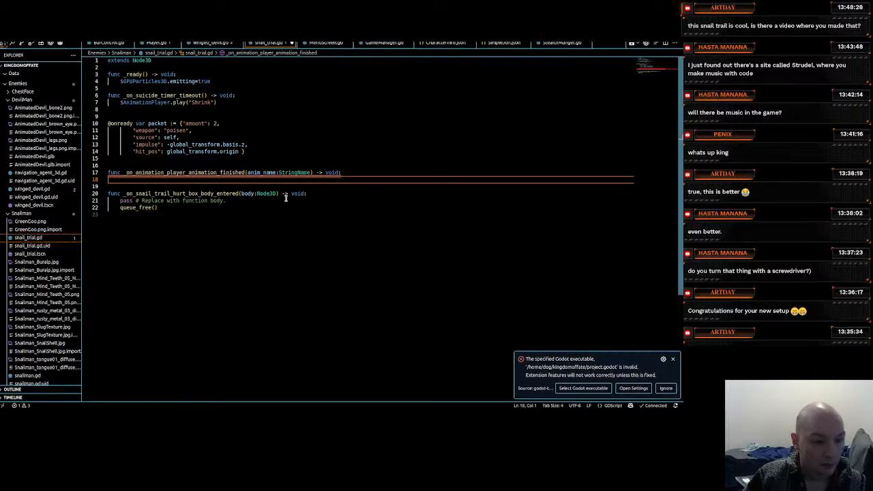
type("p")
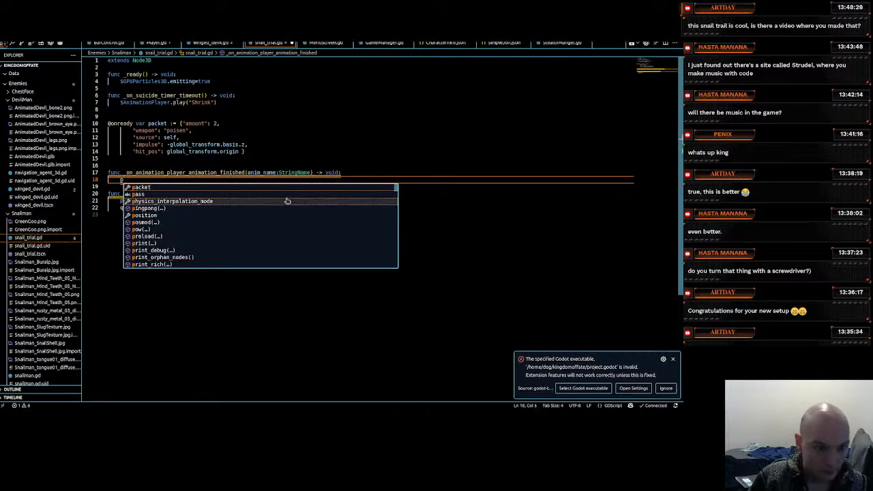
left_click(327, 148)
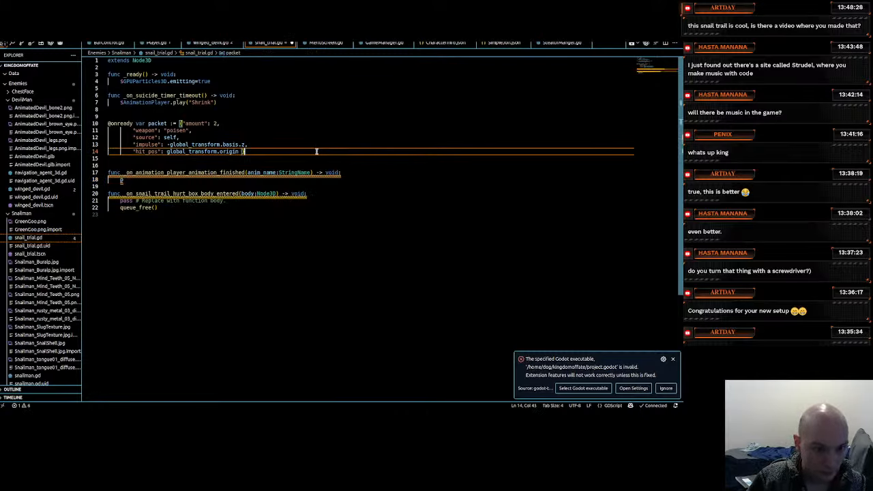
left_click(187, 180)
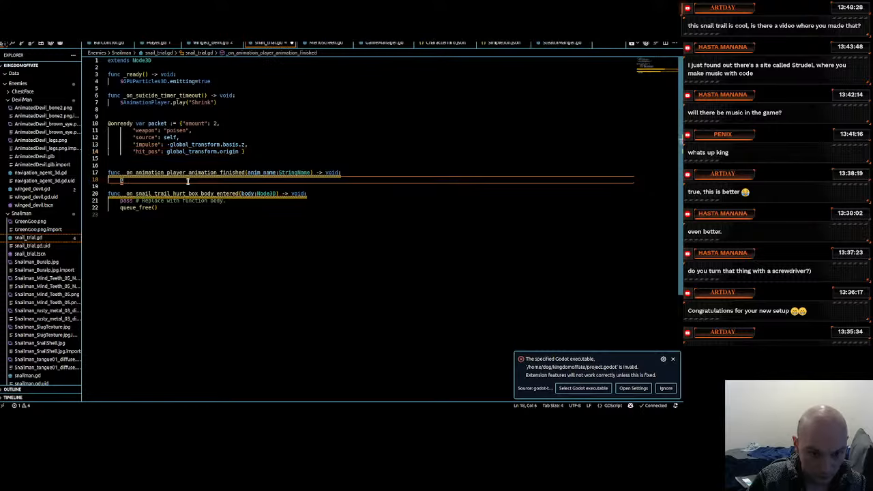
key("ctrl+z")
key("ctrl+z")
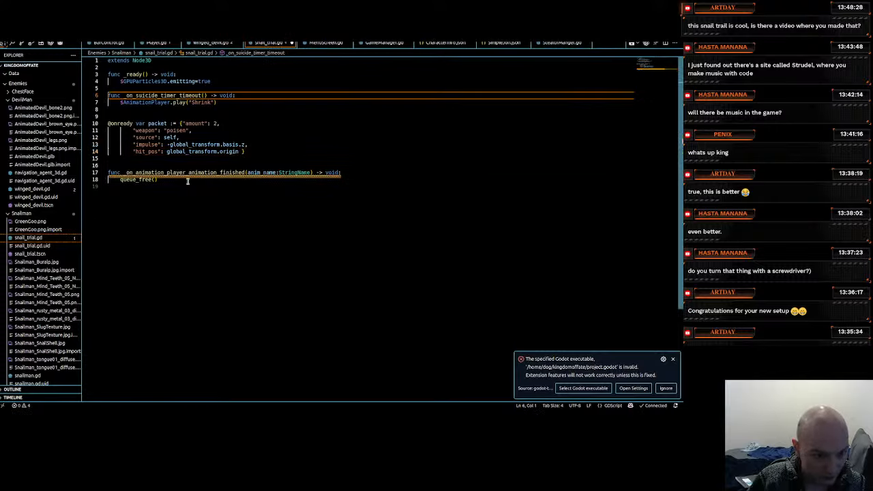
Add two blank lines at the end of snail_trial.gd, below queue_free()
left_click(181, 189)
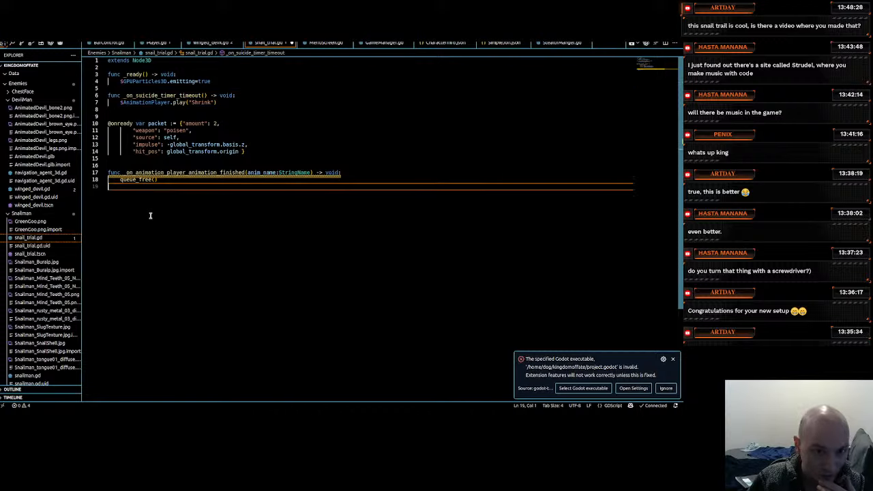
key("Return")
key("Return")
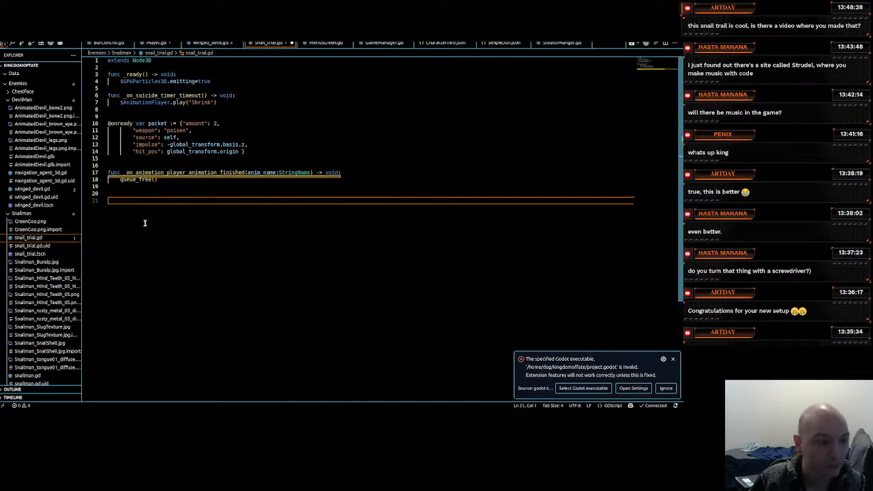
Back in Godot, disconnect the hurt box's body_entered handler and connect its body_exited signal to the SnailTrial script
key("alt+Tab")
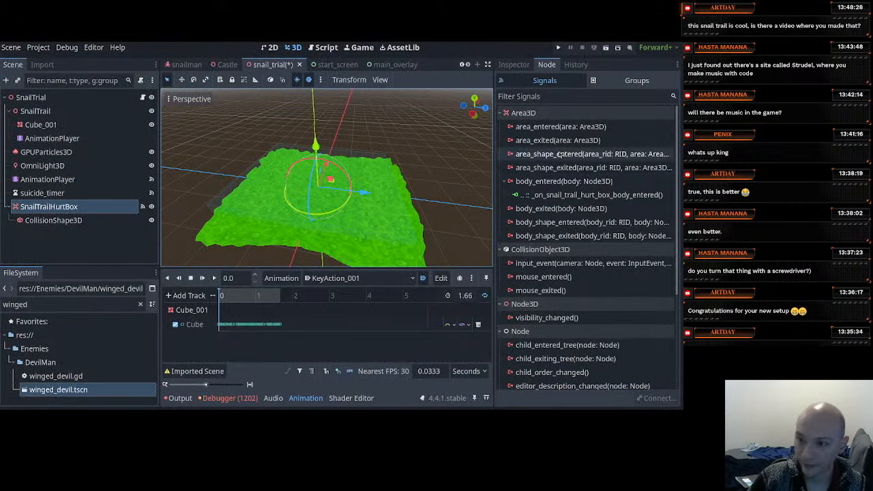
left_click(583, 195)
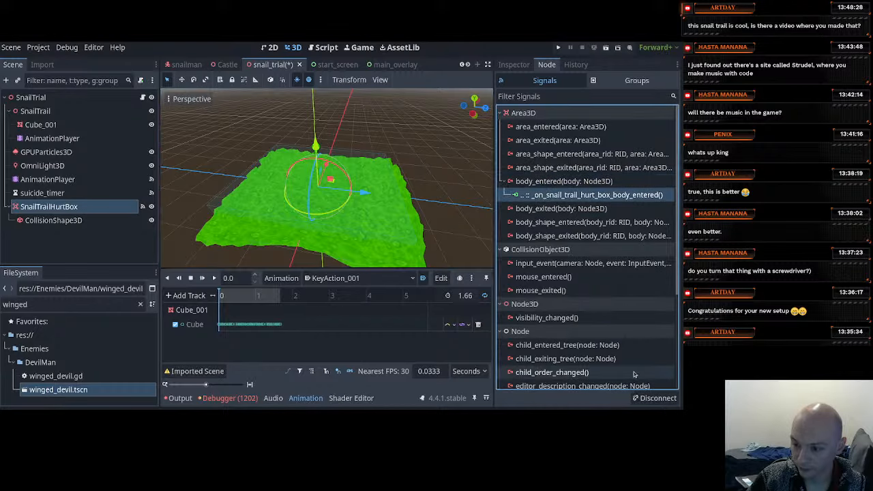
left_click(656, 399)
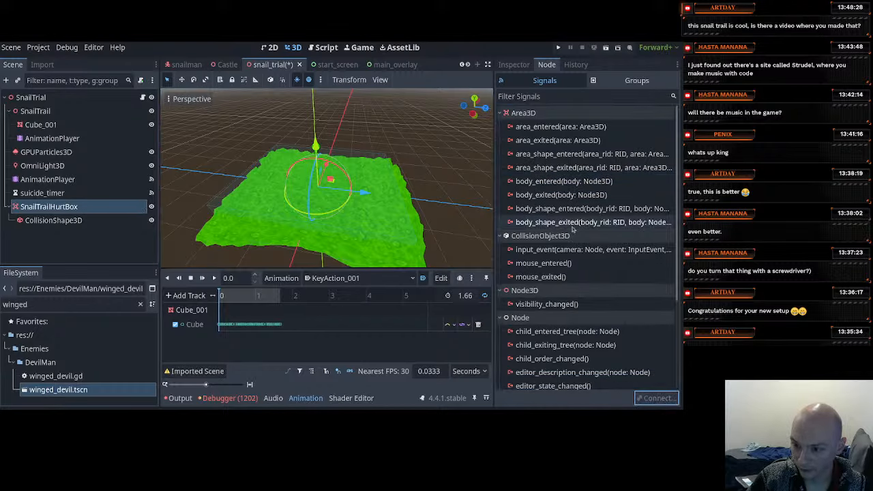
left_click(657, 398)
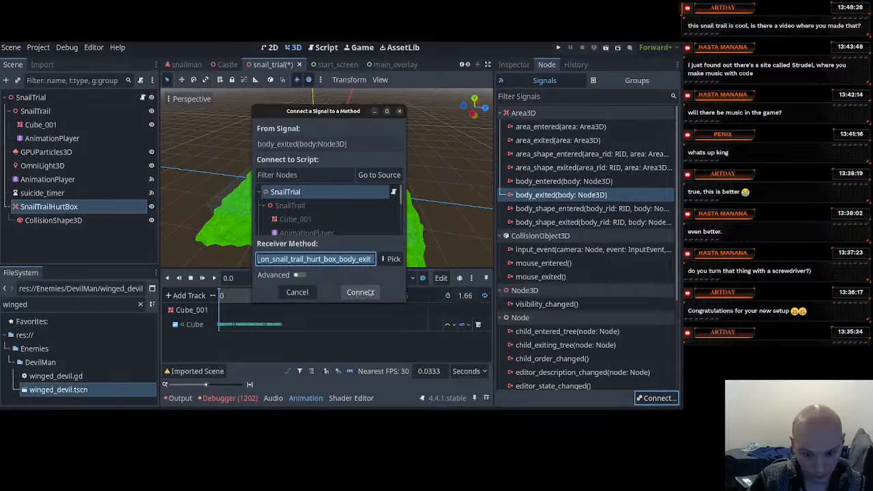
left_click(360, 292)
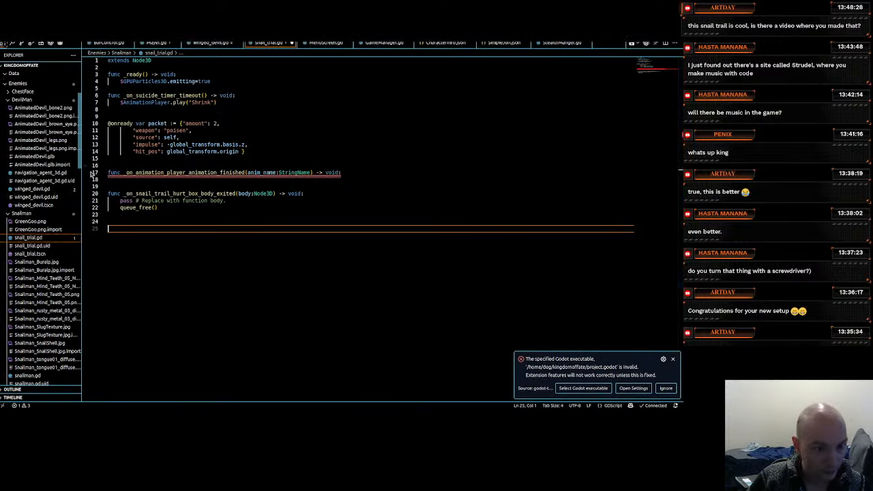
Move queue_free() back into _on_animation_player_animation_finished and insert two extra blank lines above the body_exited handler
left_click(138, 178)
left_click_drag(158, 207, 108, 180)
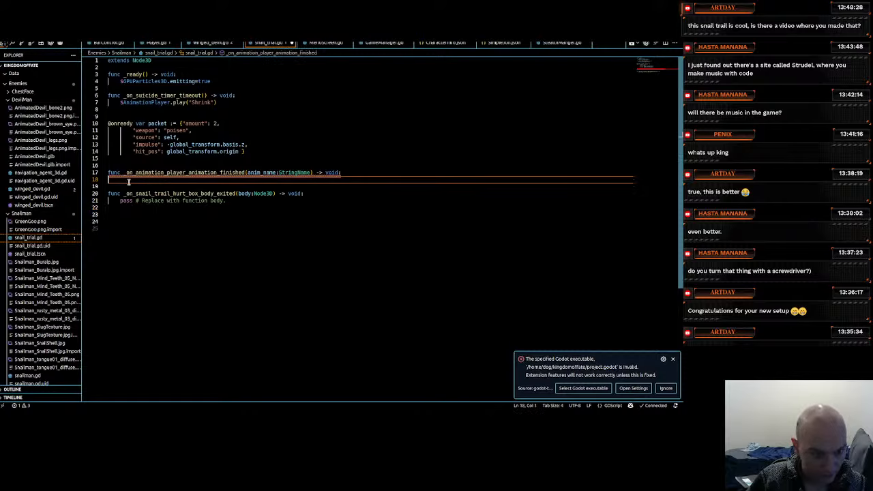
key("Home")
key("Tab")
left_click(348, 190)
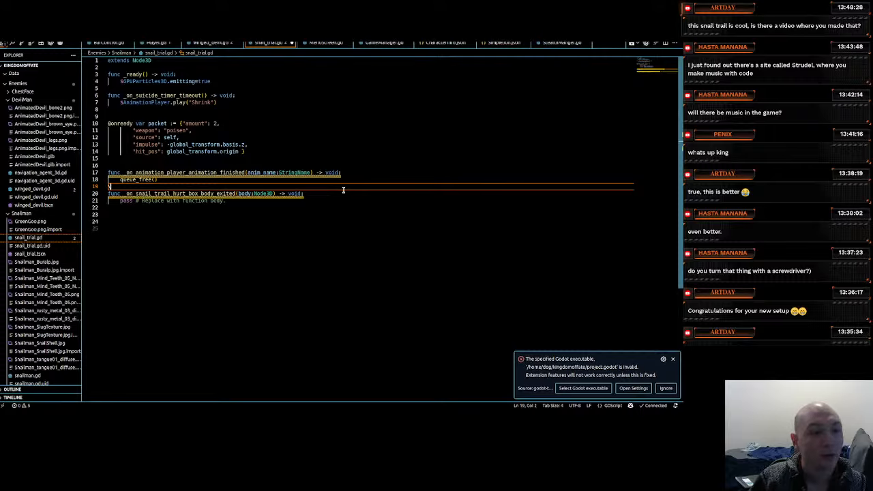
key("Return")
key("Return")
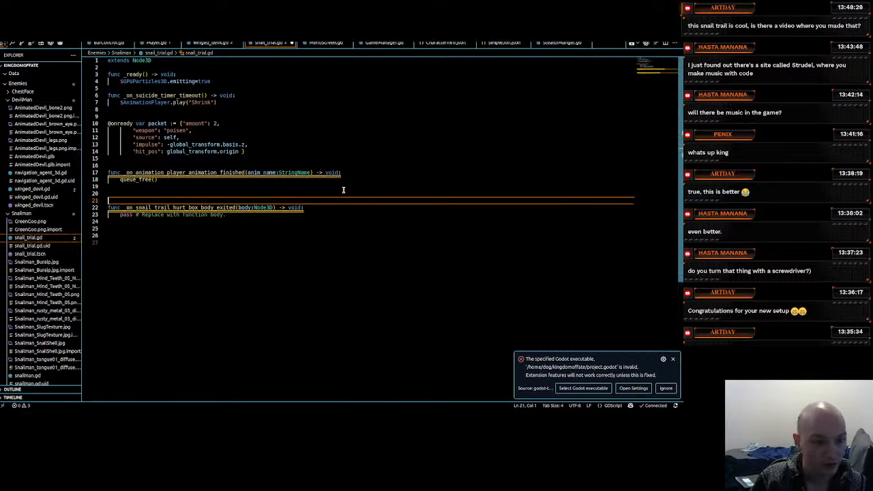
Delete the placeholder pass statement and its comment from _on_snail_trail_hurt_box_body_exited
key("Down")
key("Down")
key("Right")
key("Right")
key("Right")
key("Right")
key("Right")
key("Right")
key("Right")
key("Right")
key("Right")
key("Right")
key("Right")
key("Right")
key("Right")
key("Right")
key("Right")
key("Right")
key("Right")
key("Right")
key("Right")
key("Right")
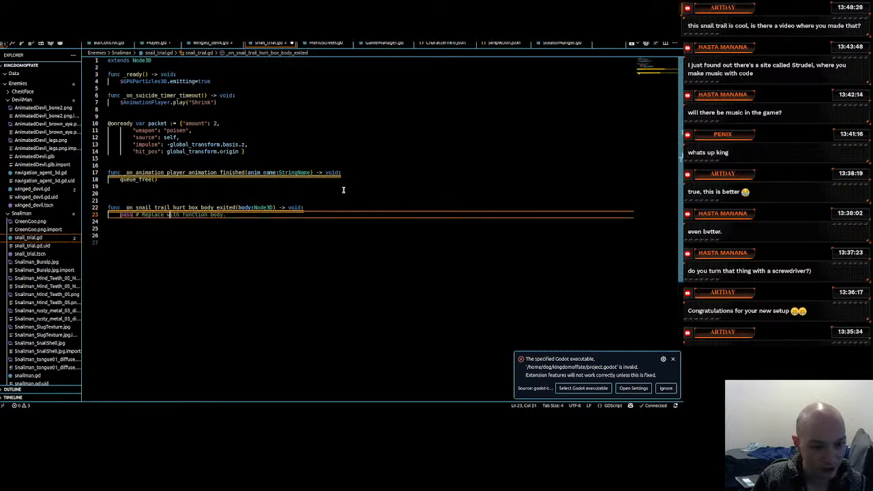
key("Right")
key("Right")
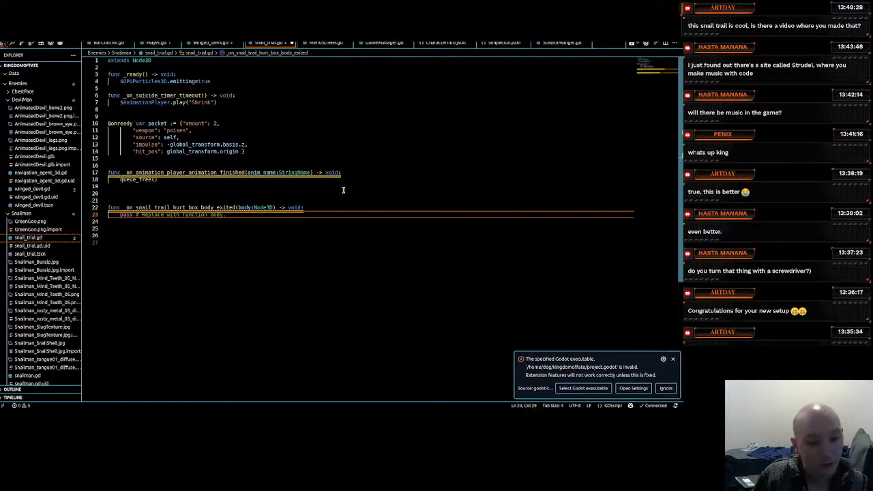
key("BackSpace")
key("BackSpace")
key("BackSpace")
key("BackSpace")
key("BackSpace")
key("BackSpace")
key("BackSpace")
key("BackSpace")
key("BackSpace")
key("BackSpace")
key("BackSpace")
key("BackSpace")
key("BackSpace")
key("BackSpace")
key("BackSpace")
key("BackSpace")
key("BackSpace")
key("BackSpace")
key("BackSpace")
key("BackSpace")
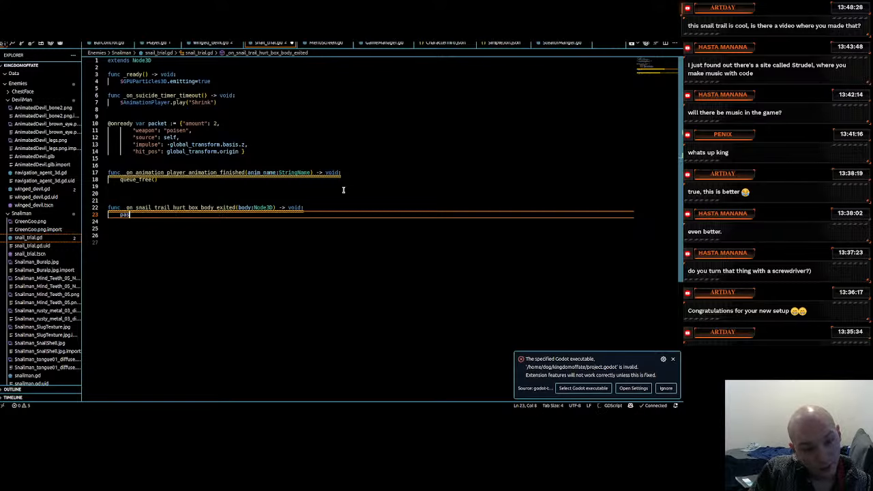
Add the condition if body.is_in_group("player"): to the body_exited handler, followed by an indented new line
type("if")
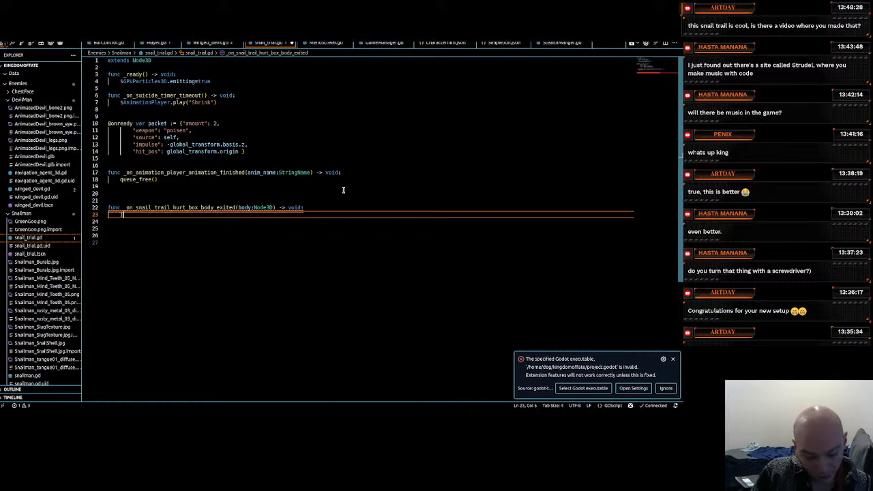
key("BackSpace")
key("BackSpace")
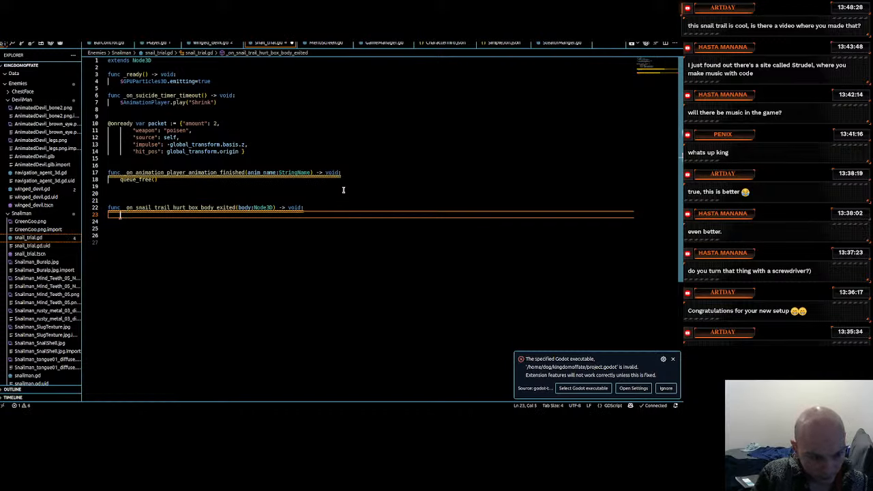
type("if bo")
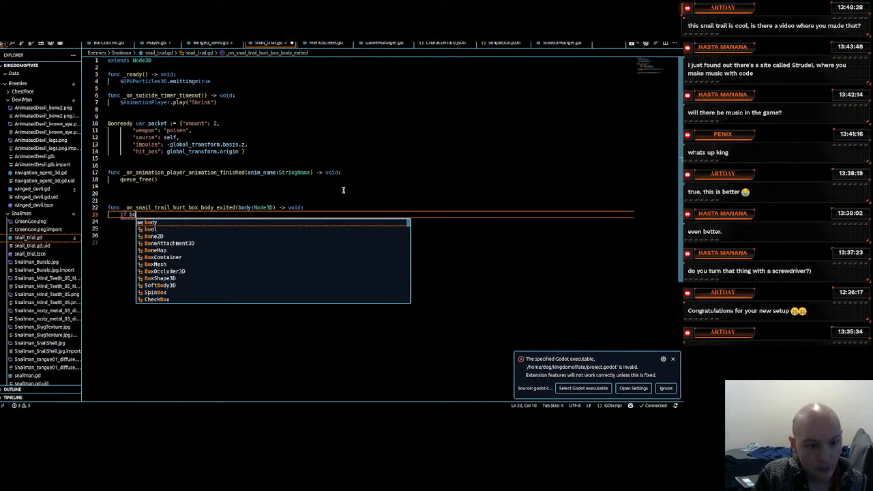
type("dy.is_in")
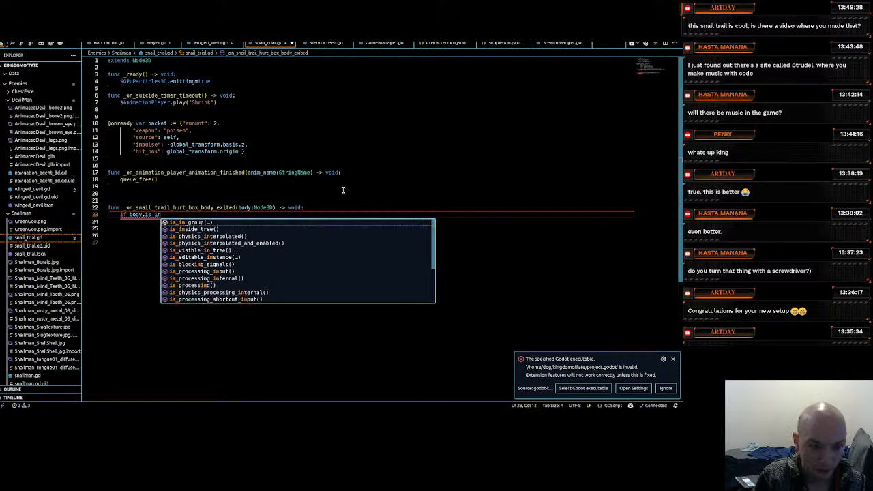
key("Return")
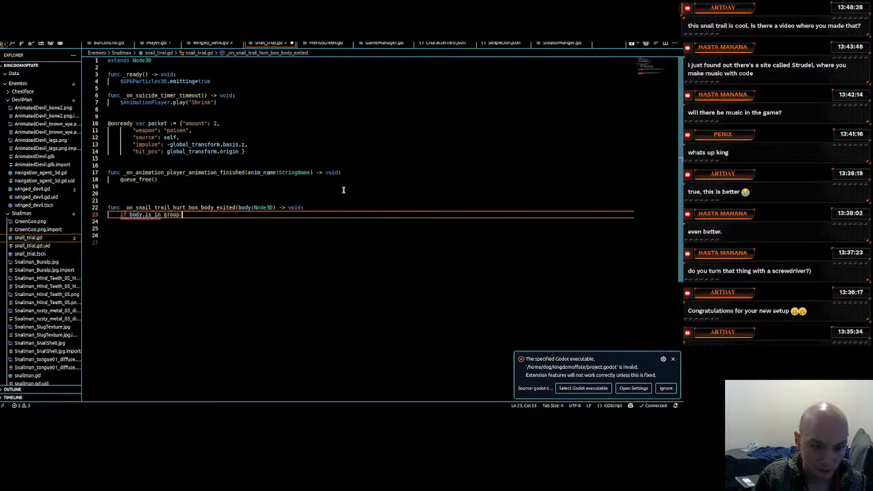
type("\"pla")
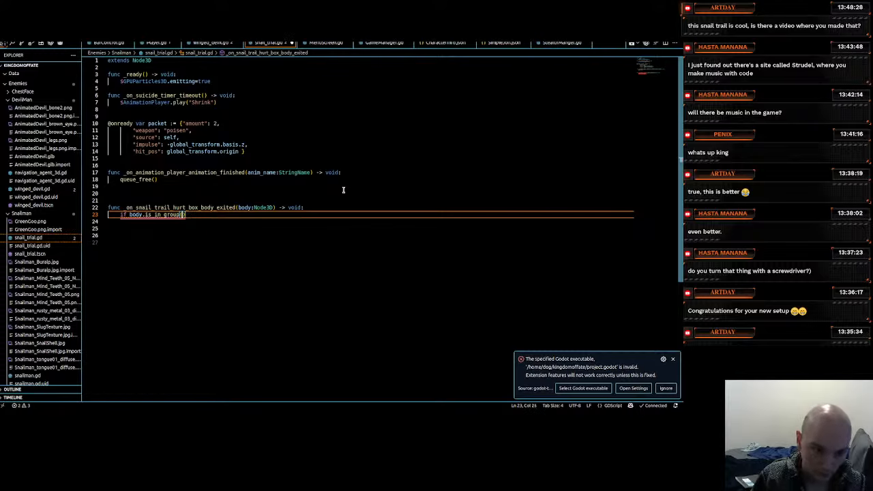
type("yer\"")
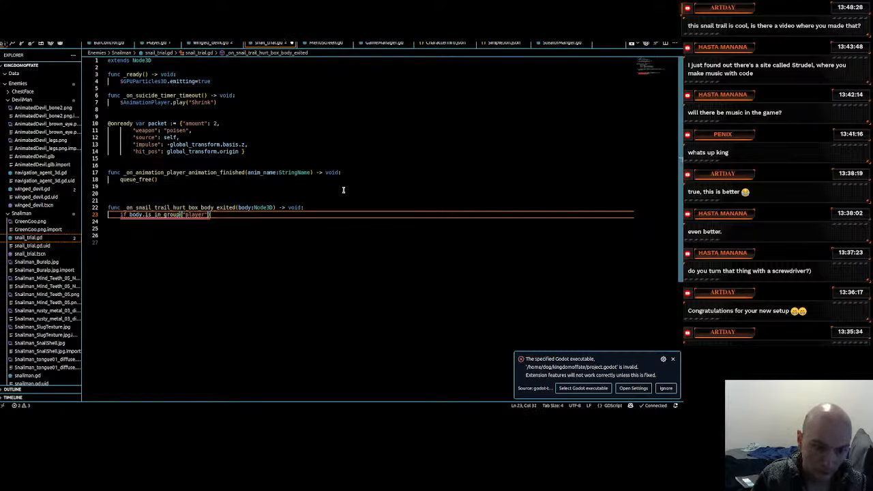
type("):")
key("Return")
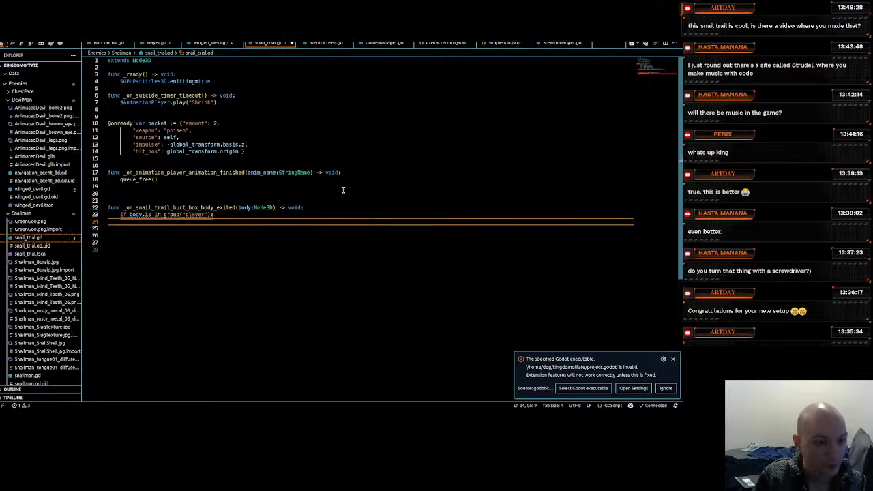
Call body.take_damage(packet) inside the player group condition of the body_exited handler, followed by a new line
type("bod")
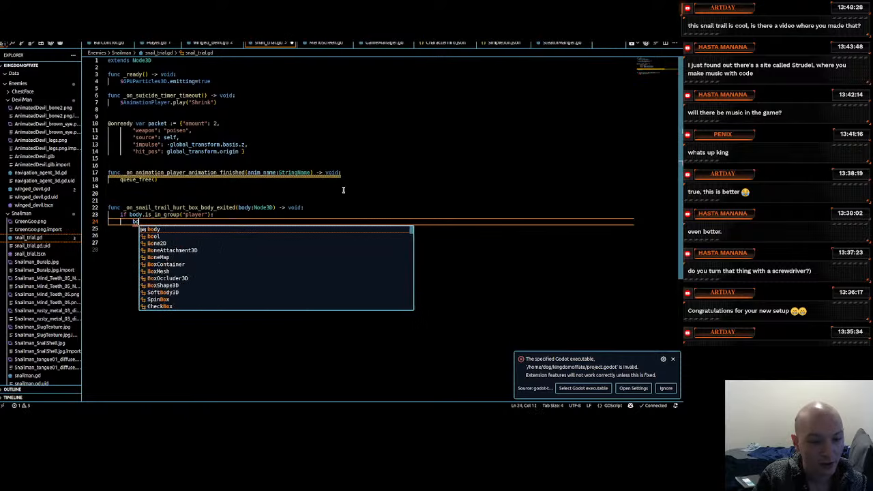
type("y.ta")
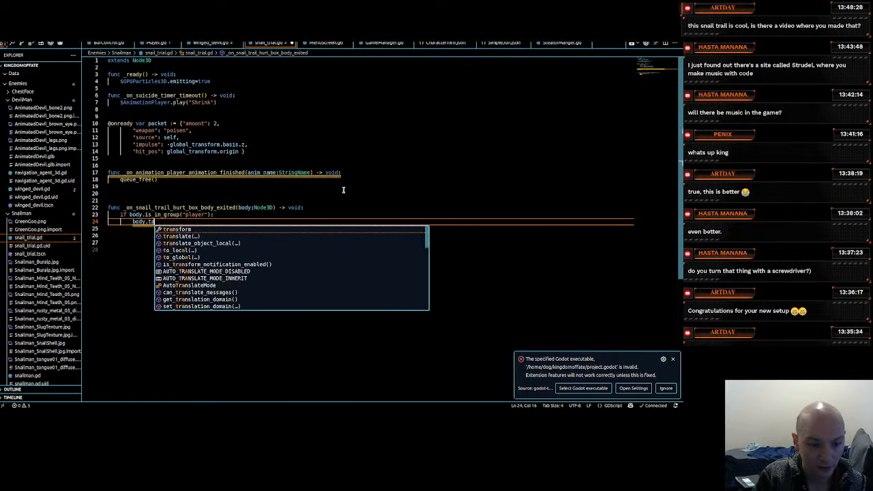
type("ke_da")
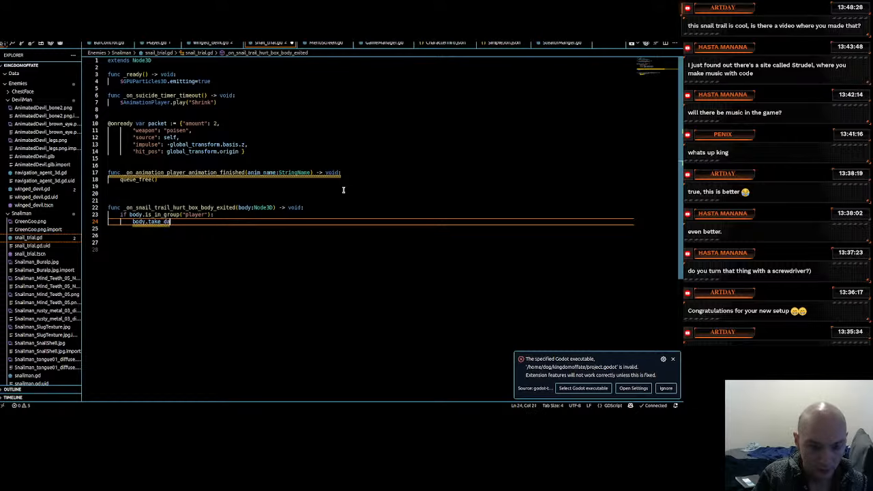
type("mage(")
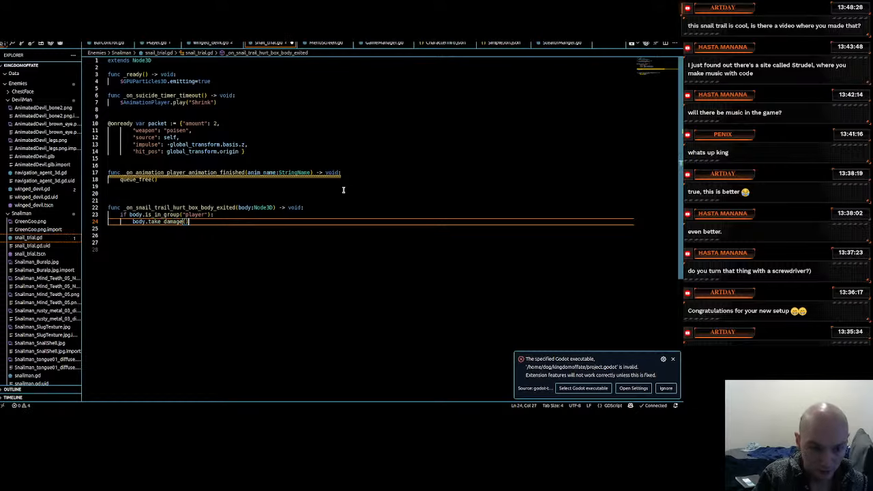
type("pa")
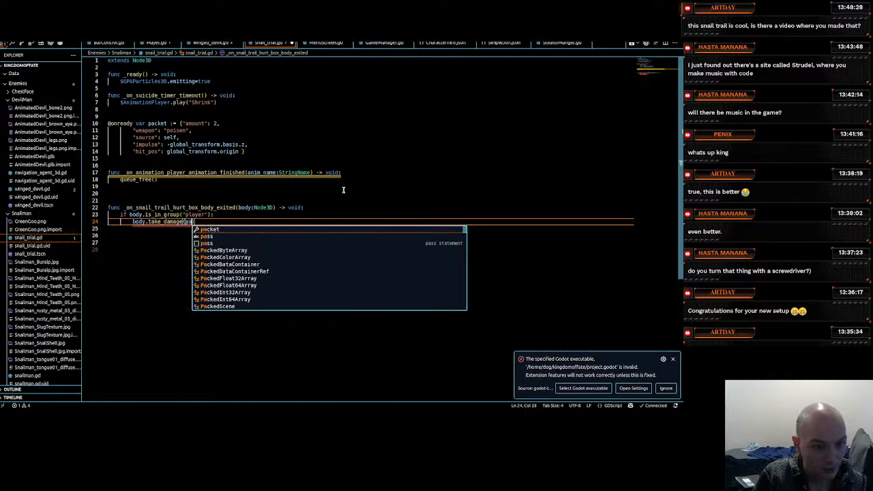
key("Return")
key("End")
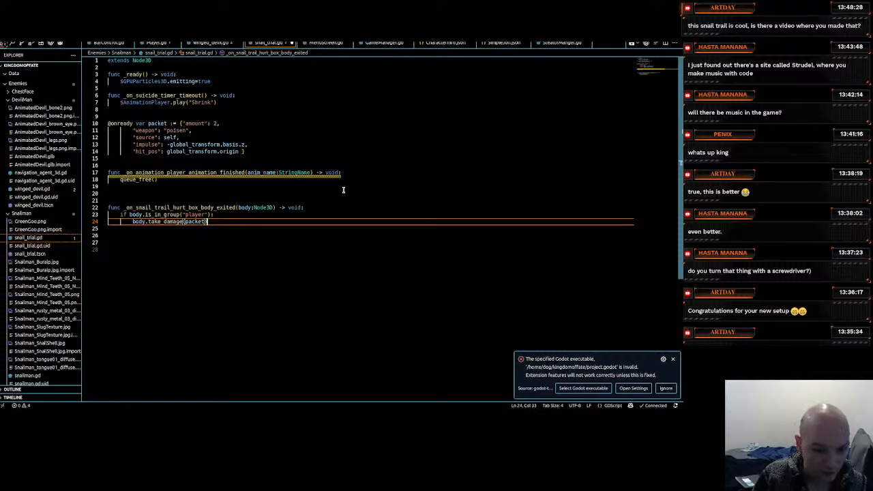
key("Return")
Above the body_exited handler, add the comment #we could make a timer here but it would be per instance of "snail trail"
key("Up")
key("Up")
key("Up")
key("Up")
key("Up")
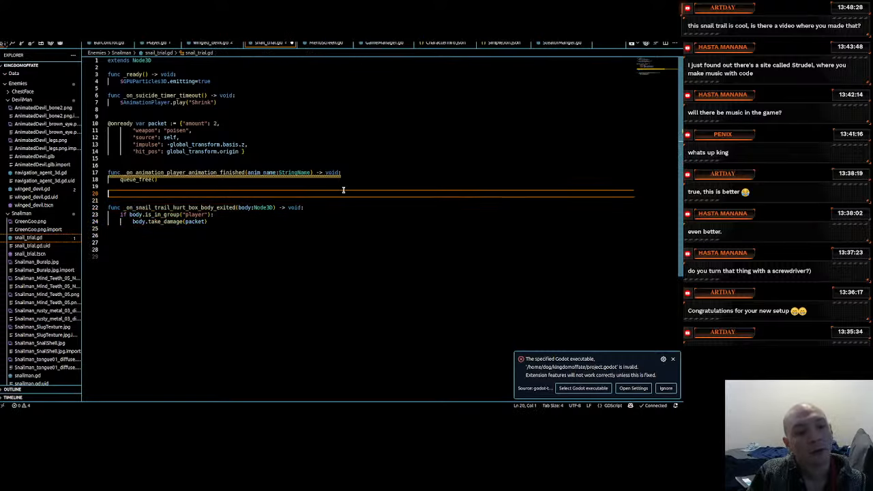
key("Return")
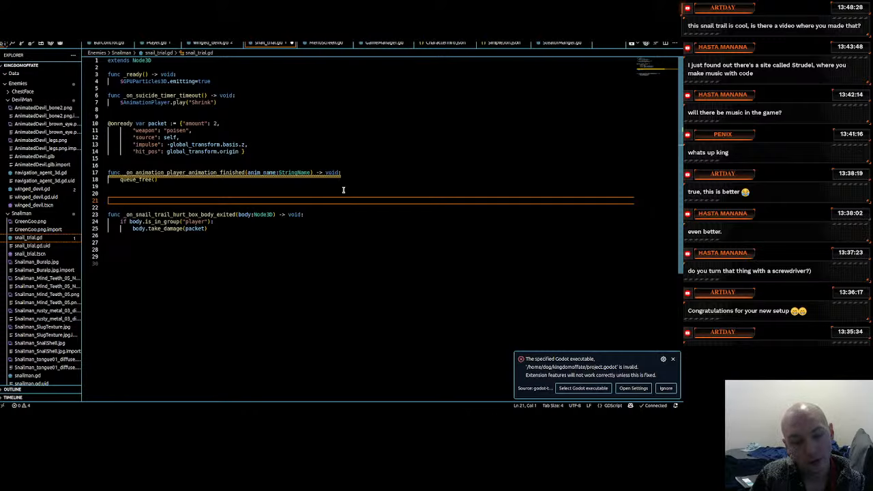
type("#we ")
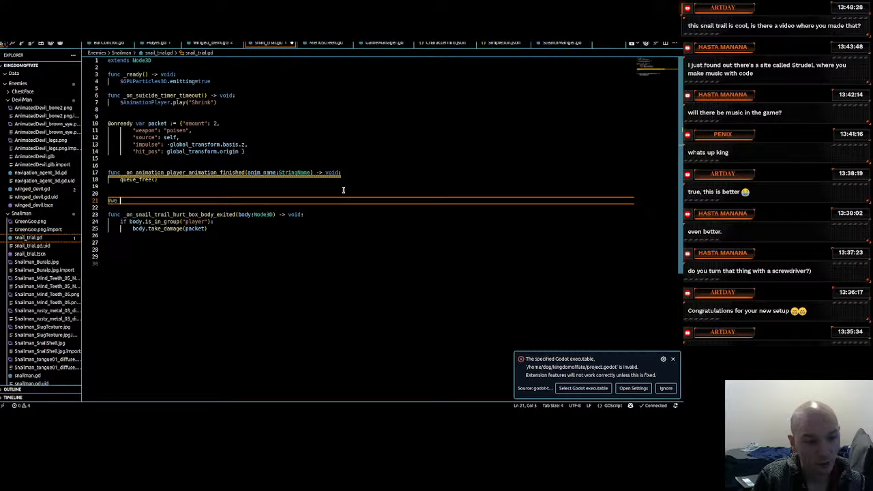
type("could make a")
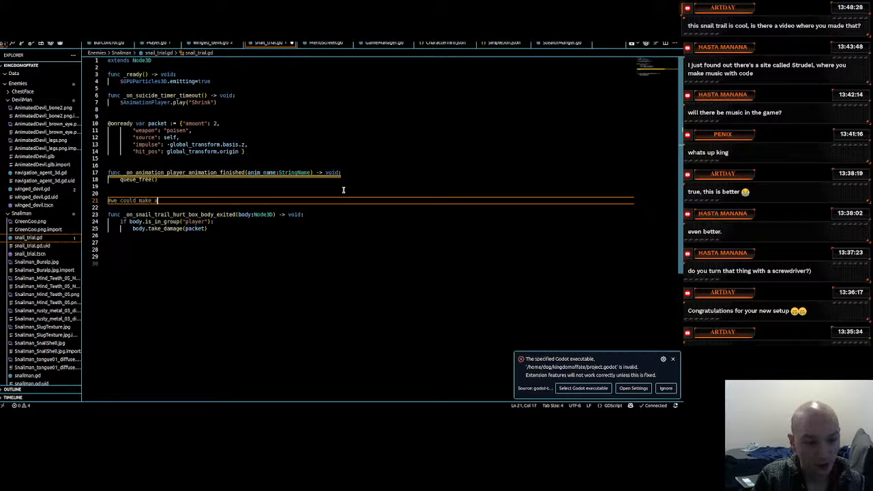
type(" timer here ")
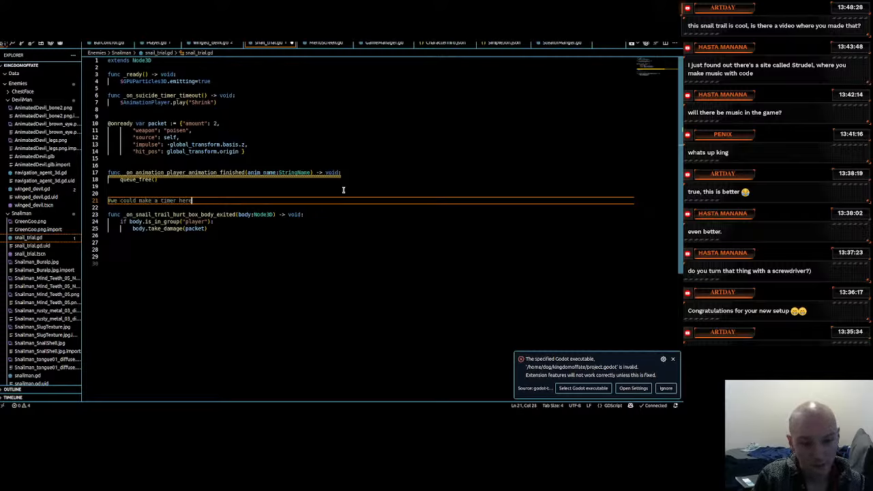
type("but ")
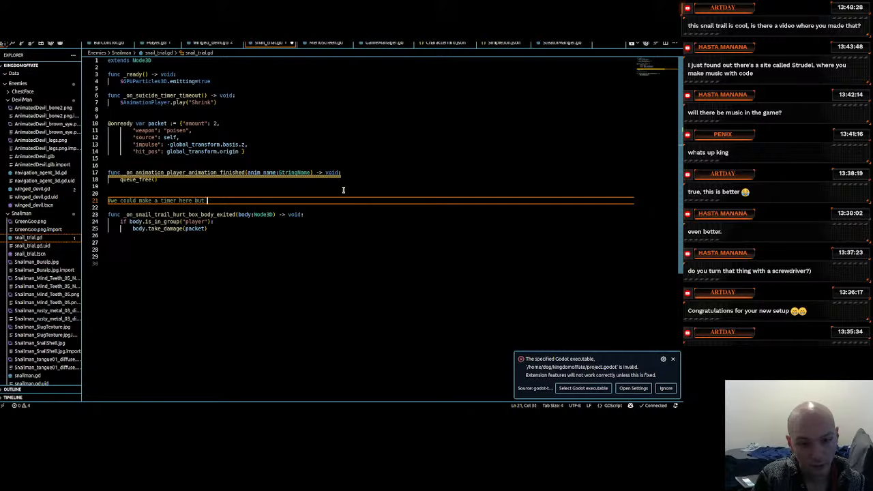
type("it would be per instan")
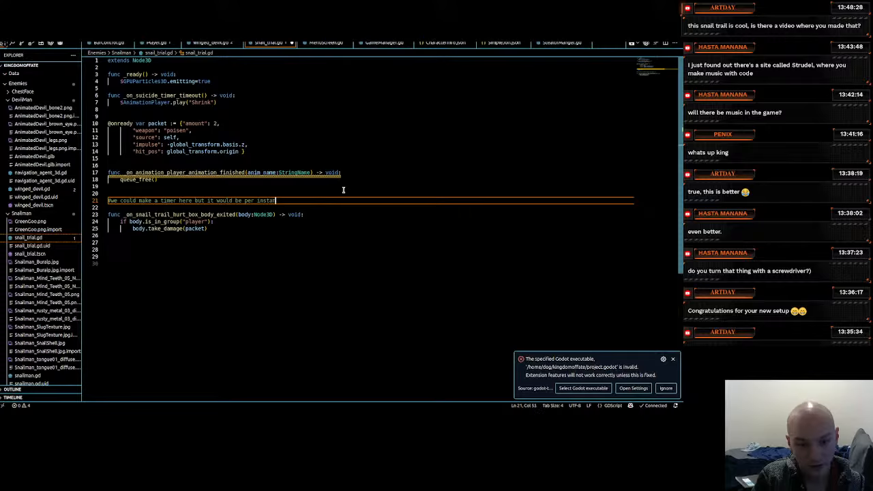
type("ce of poi")
key("BackSpace")
key("BackSpace")
key("BackSpace")
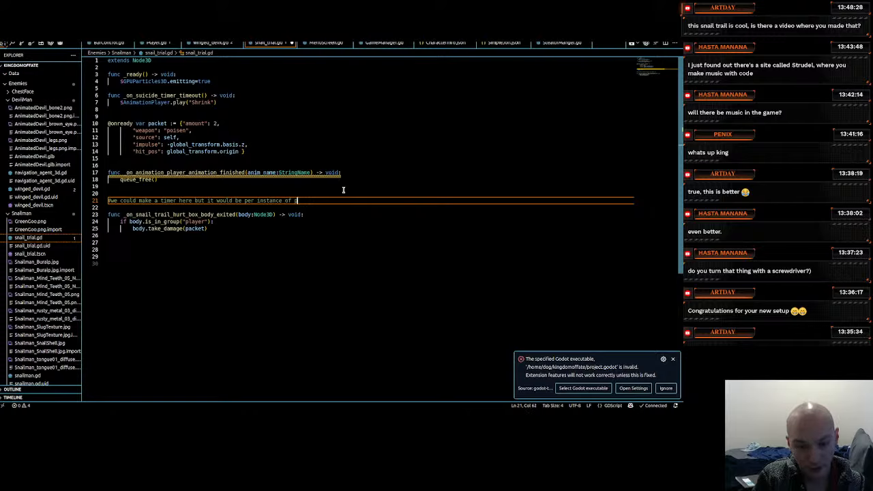
type("\"\"")
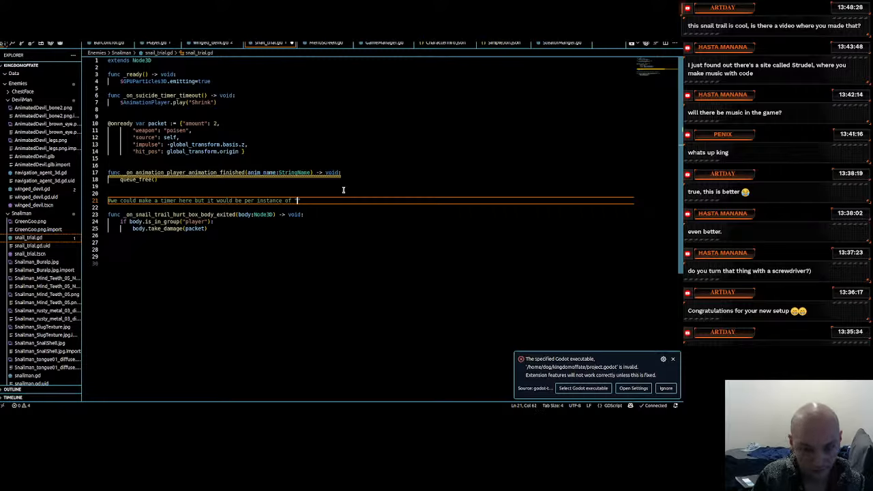
type("snail t")
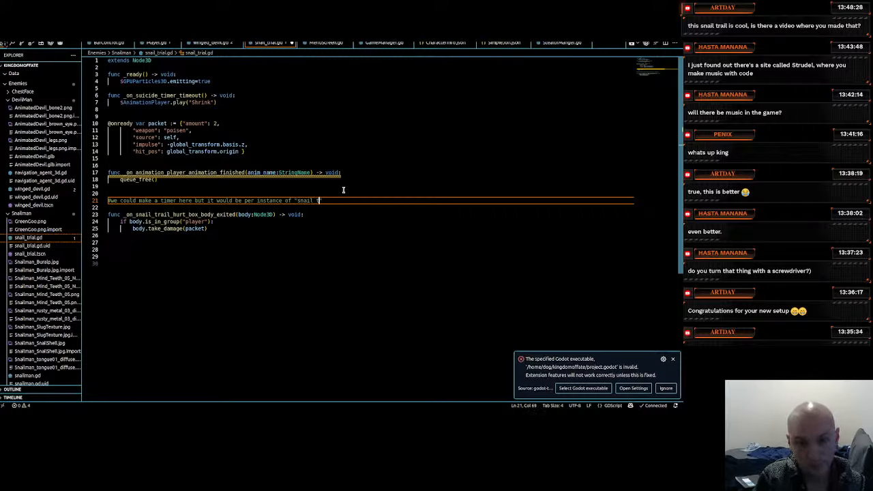
type("rail")
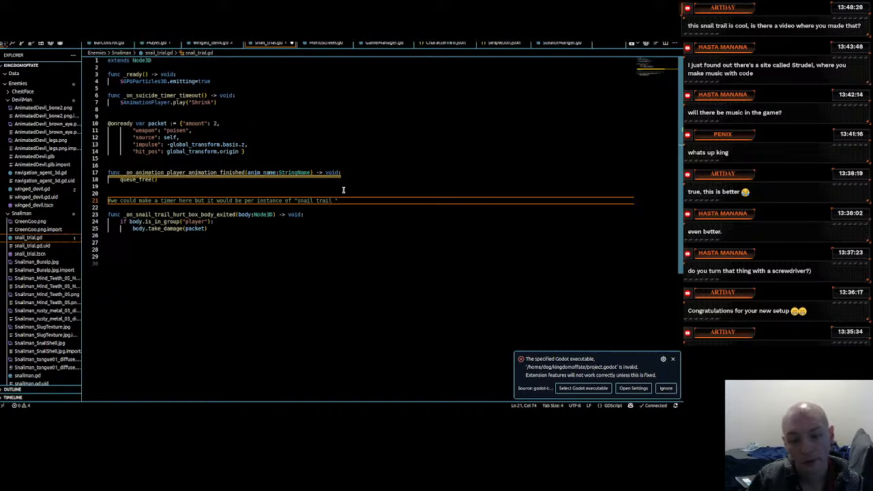
left_click(307, 214)
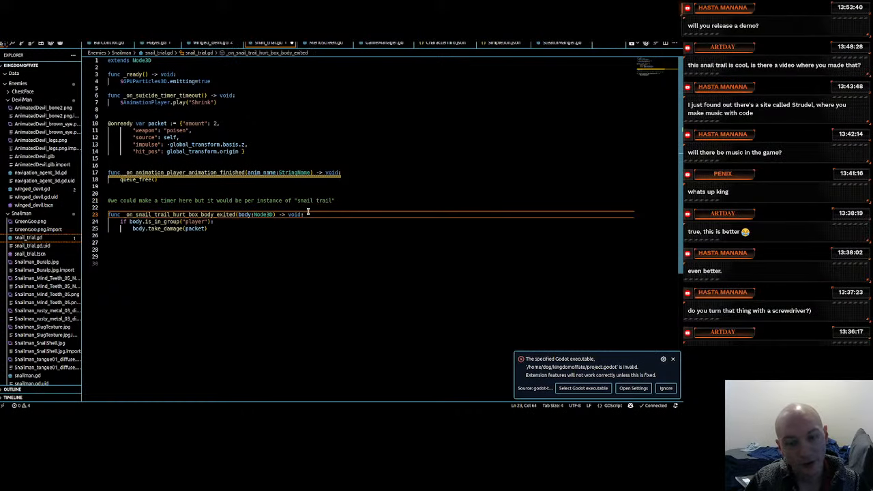
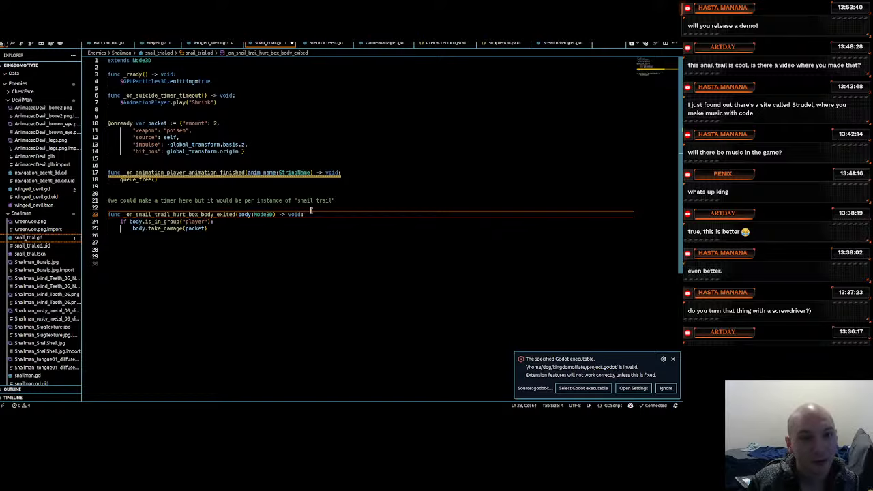
Switch to Godot, open the Castle scene and examine the level layout and the enemies around the giant mushroom
key("alt+Tab")
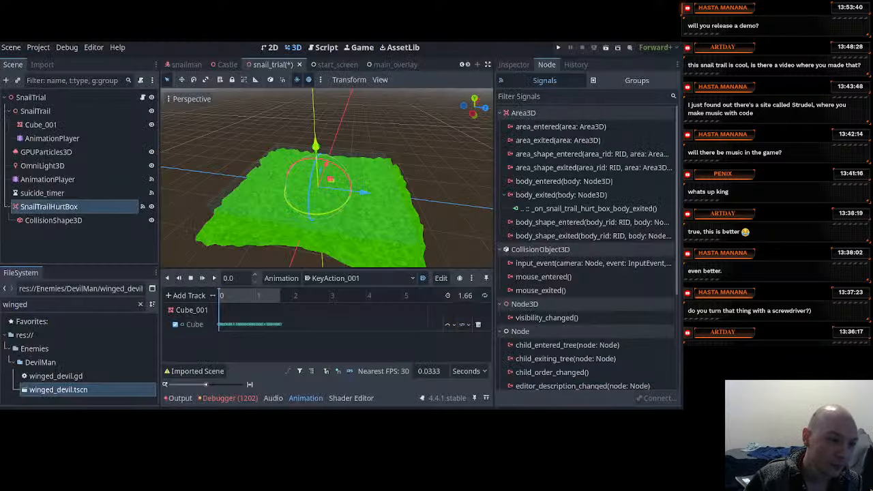
left_click(227, 65)
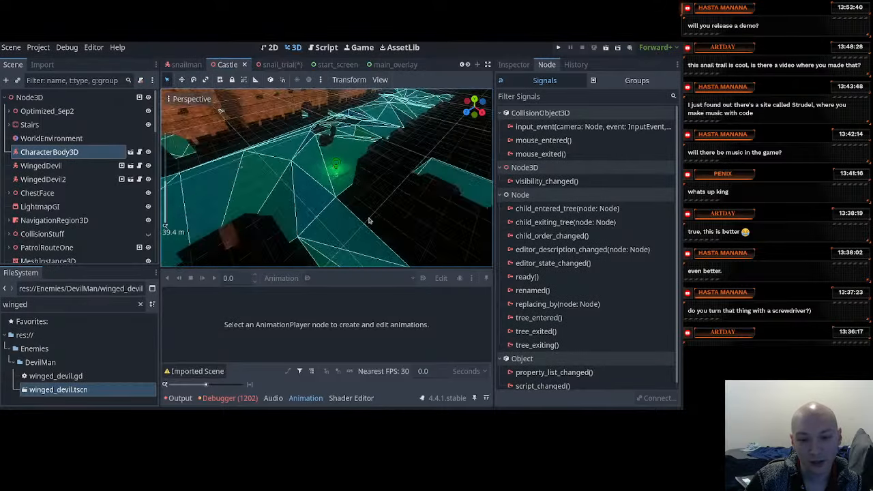
scroll(354, 203, "down", 10)
middle_click_drag(353, 203, 326, 202)
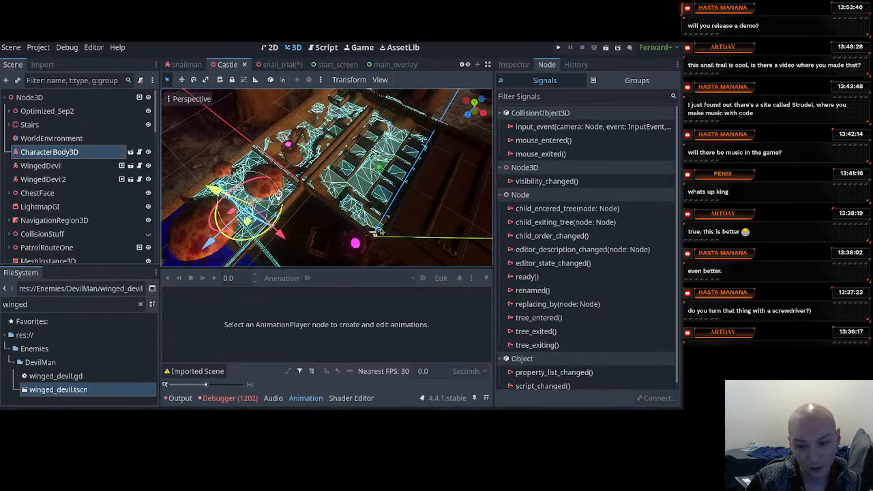
scroll(423, 209, "down", 4)
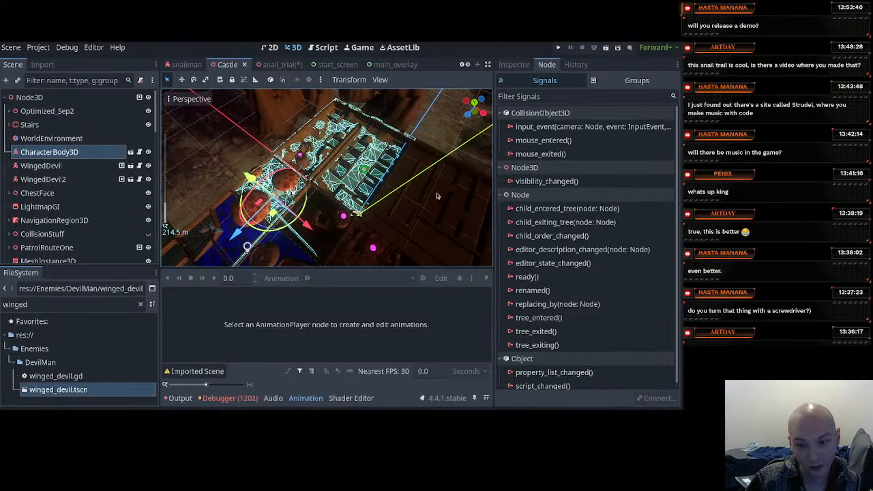
scroll(437, 195, "down", 4)
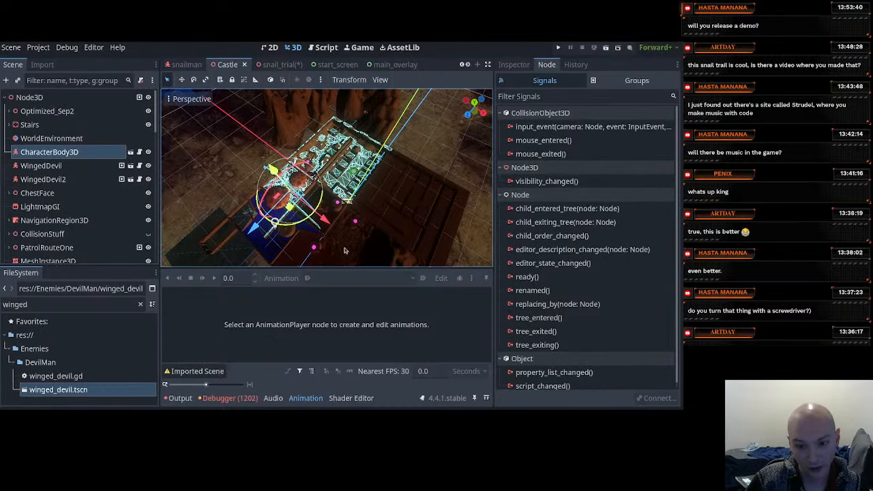
scroll(437, 196, "down", 4)
middle_click_drag(437, 196, 320, 252)
scroll(328, 226, "up", 12)
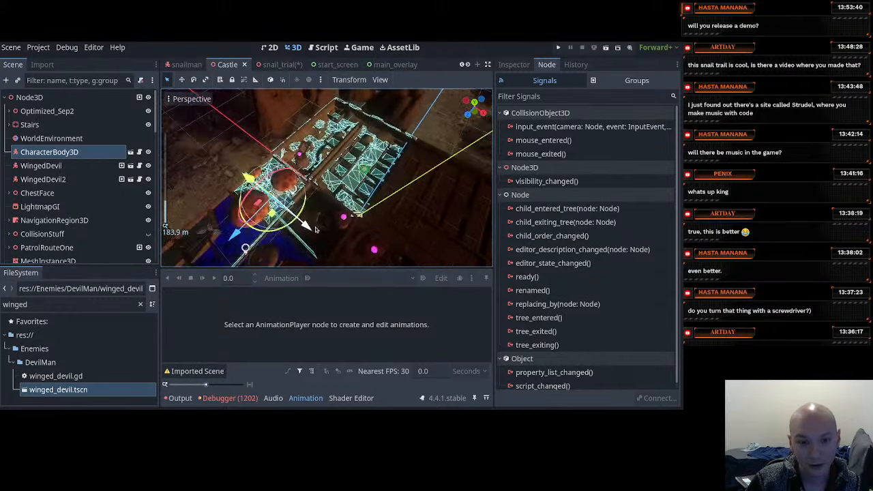
middle_click_drag(204, 249, 266, 198, "shift")
scroll(263, 200, "down", 3)
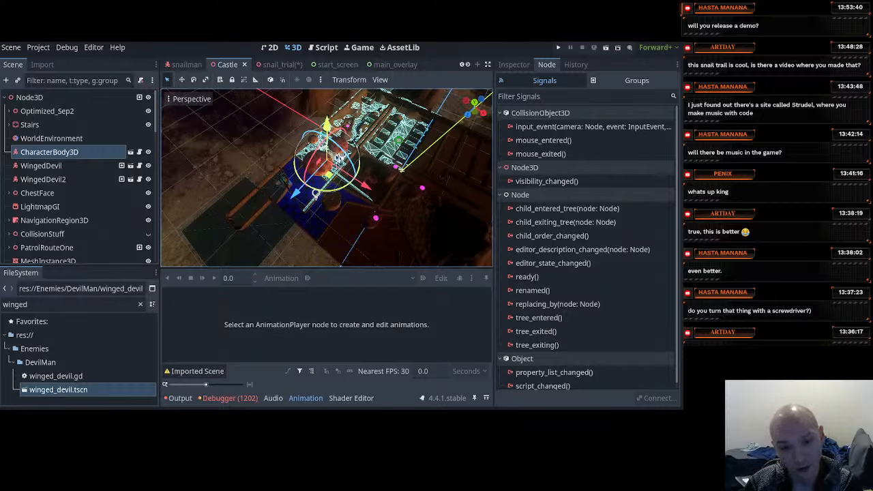
scroll(339, 152, "up", 10)
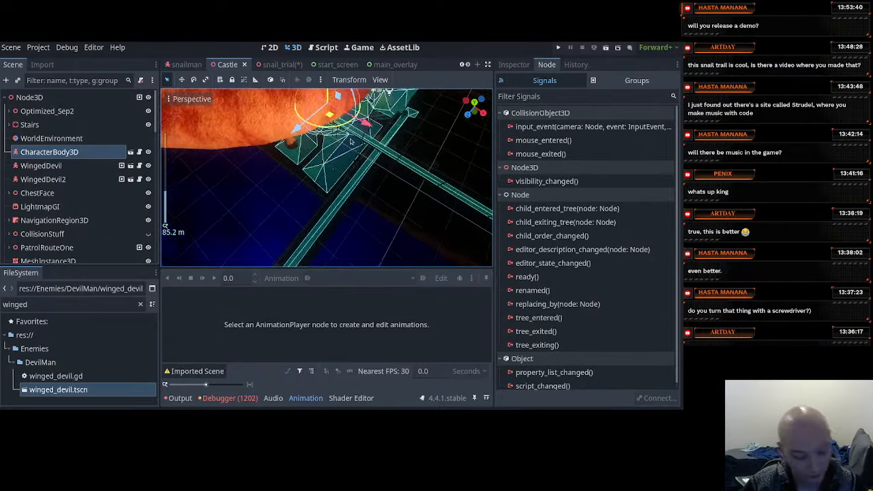
scroll(365, 125, "up", 6)
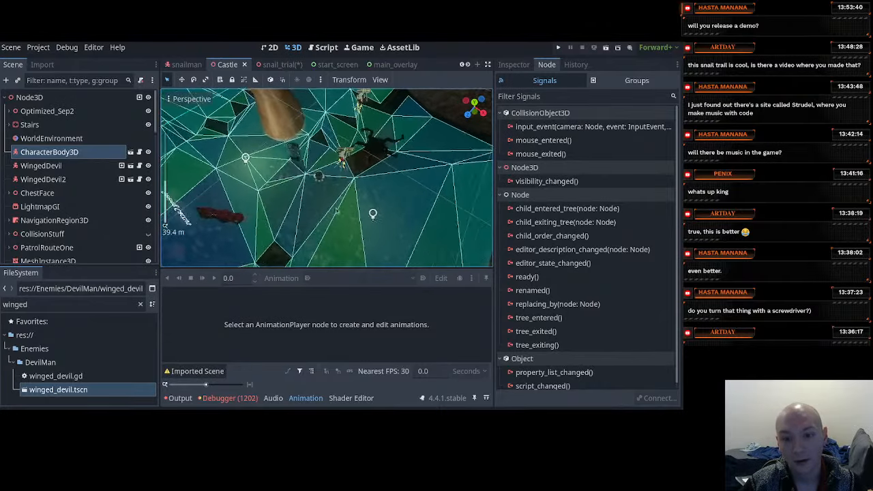
scroll(354, 161, "up", 3)
middle_click_drag(353, 161, 340, 154)
scroll(352, 177, "down", 5)
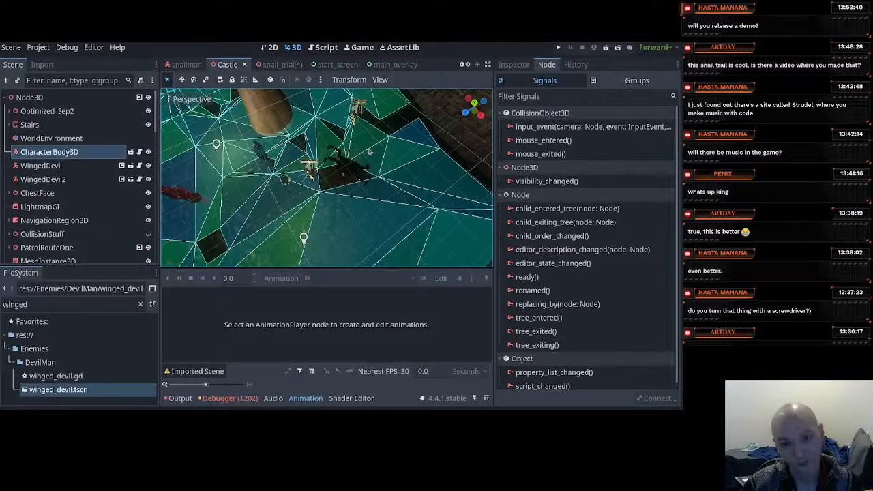
middle_click_drag(369, 151, 378, 139)
scroll(360, 161, "down", 6)
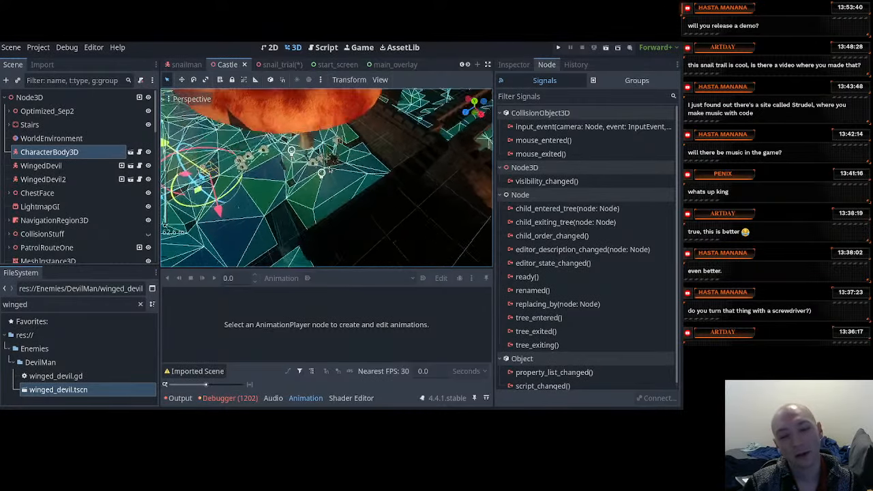
scroll(352, 157, "up", 4)
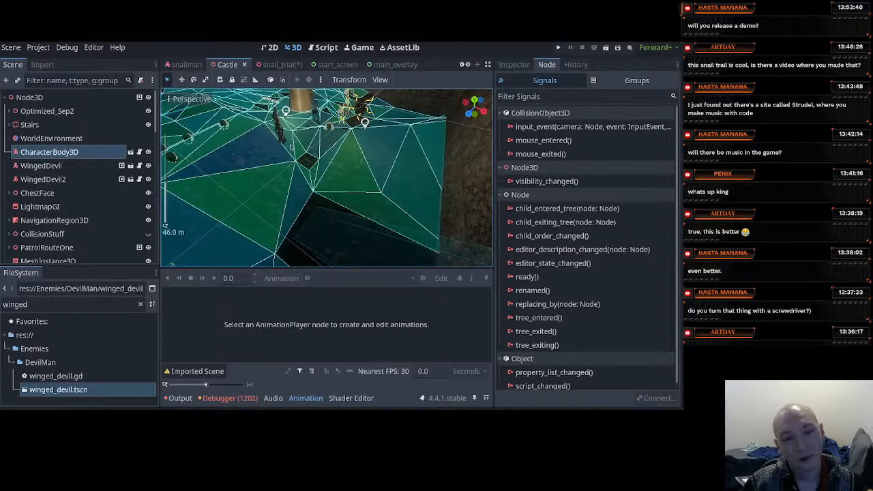
middle_click_drag(292, 147, 322, 176, "shift")
scroll(350, 191, "down", 4)
scroll(350, 191, "up", 6)
scroll(321, 176, "down", 6)
key("w")
right_click_drag(325, 198, 335, 165)
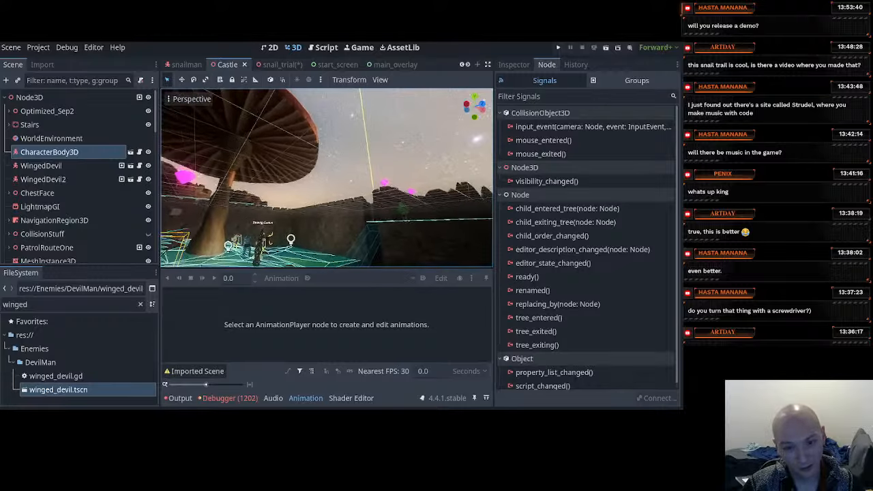
right_click_drag(334, 165, 244, 203)
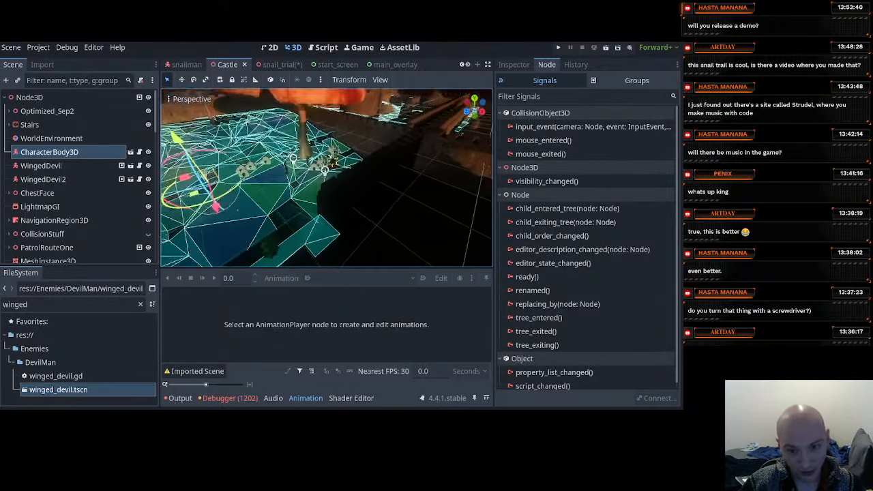
key("w")
right_click_drag(326, 177, 365, 151)
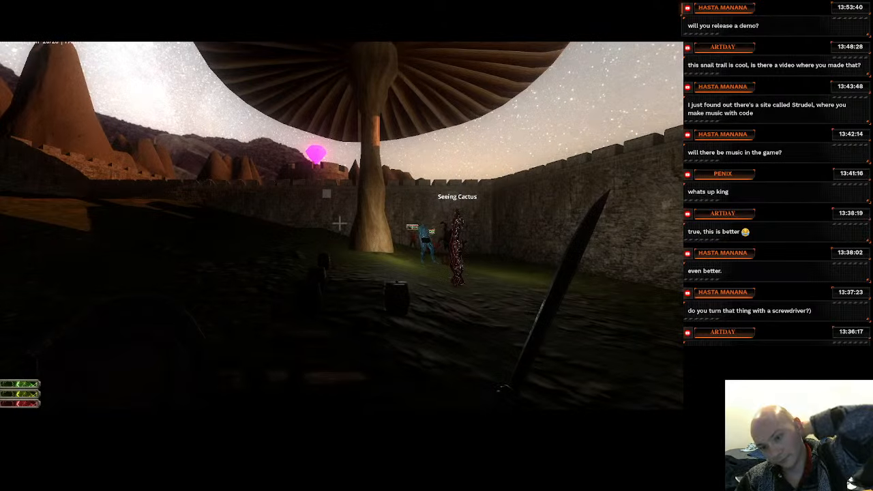
Walk across the castle level away from the giant mushroom and draw the two red devils into close combat
key("w")
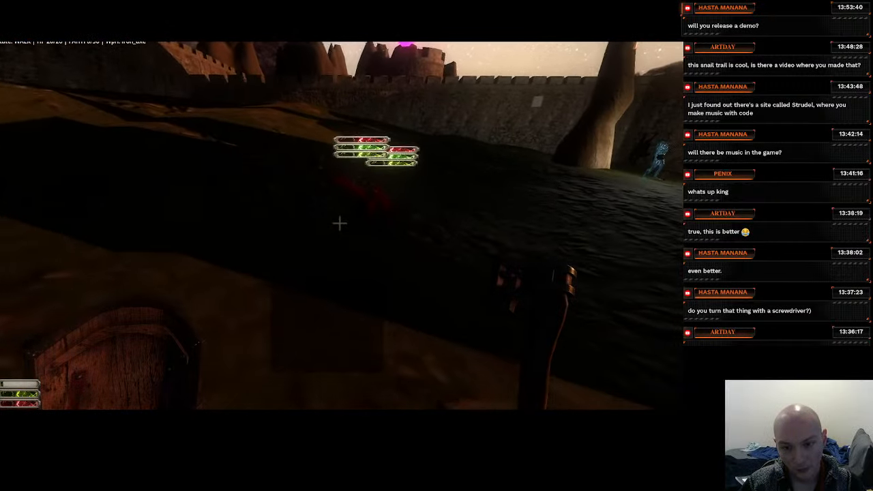
key("w")
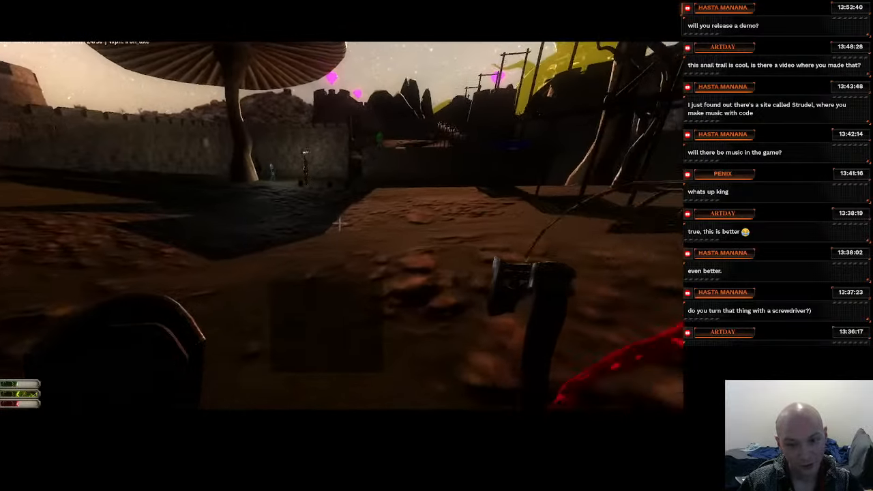
key("w")
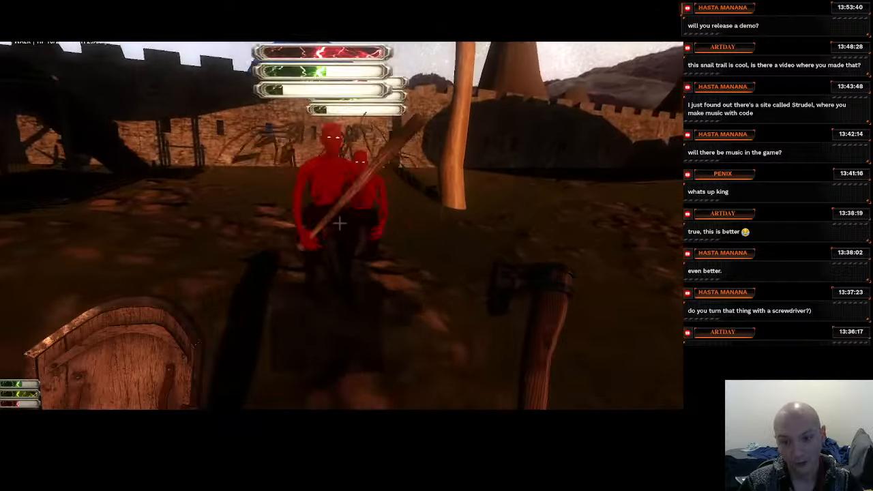
key("w")
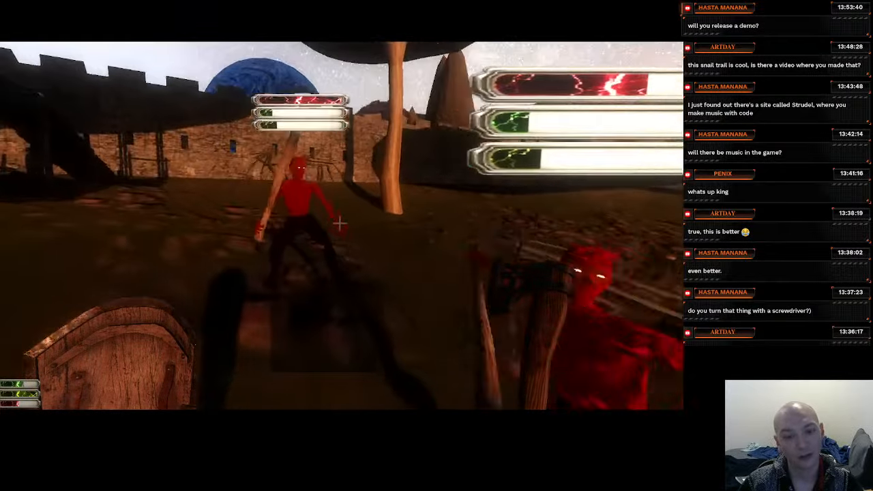
key("w")
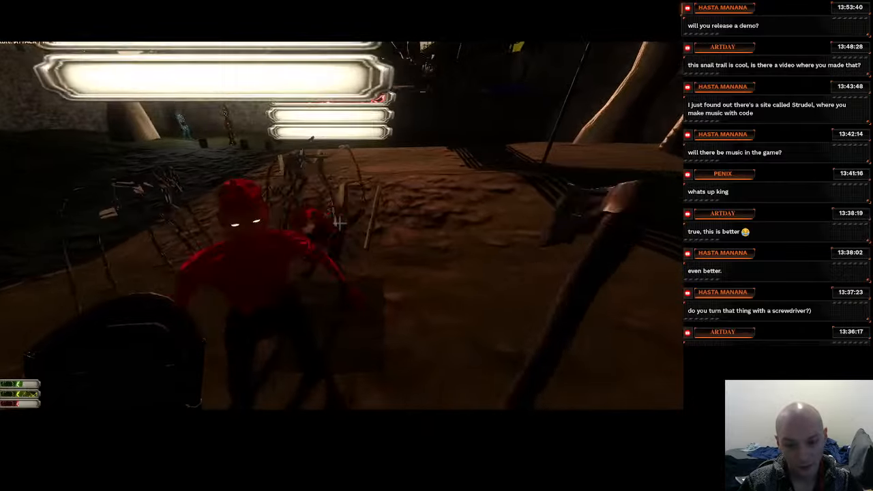
Playtest axe combat against the two red devils, alternating strikes with advances and retreats across the castle grounds
left_click(340, 223)
key("s")
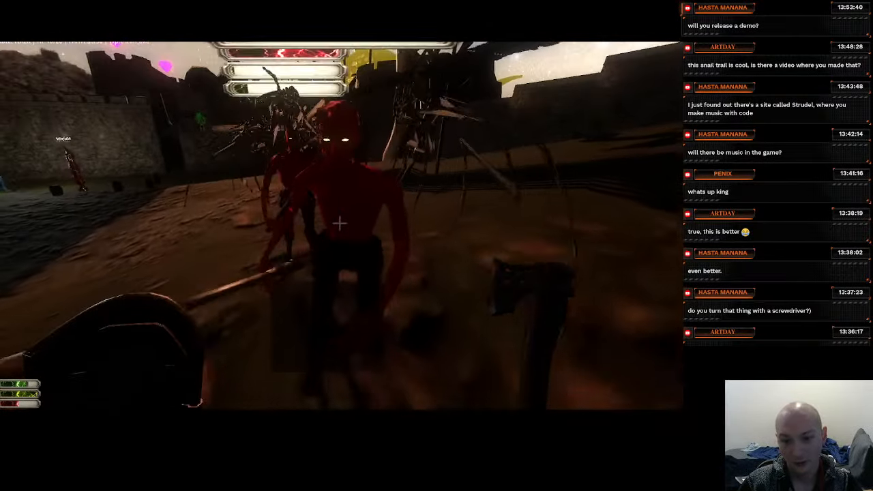
key("w")
key("s")
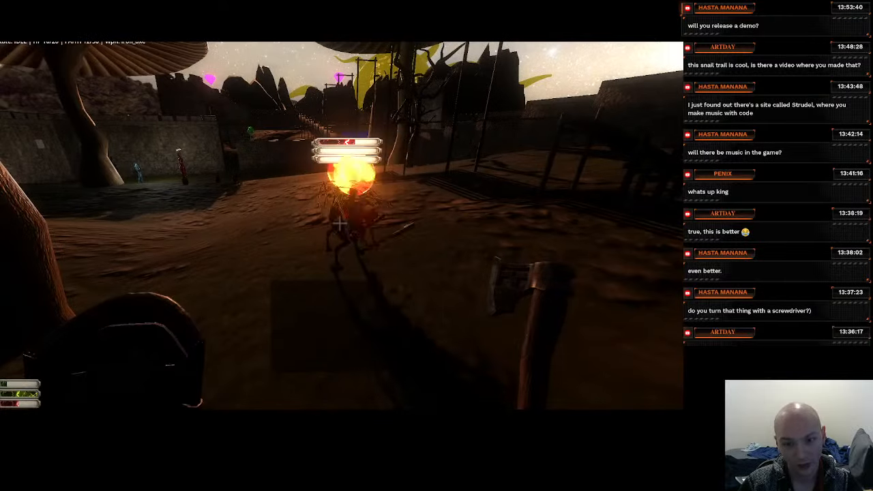
key("w")
left_click(340, 223)
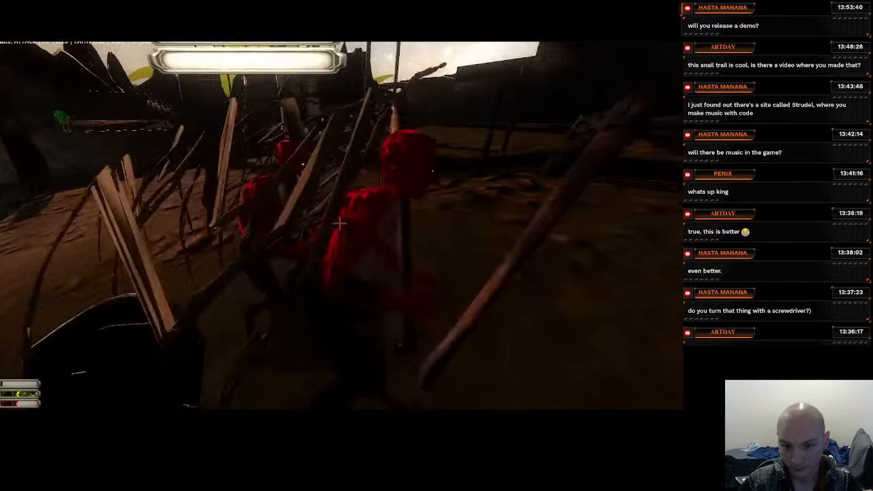
left_click(339, 224)
key("s")
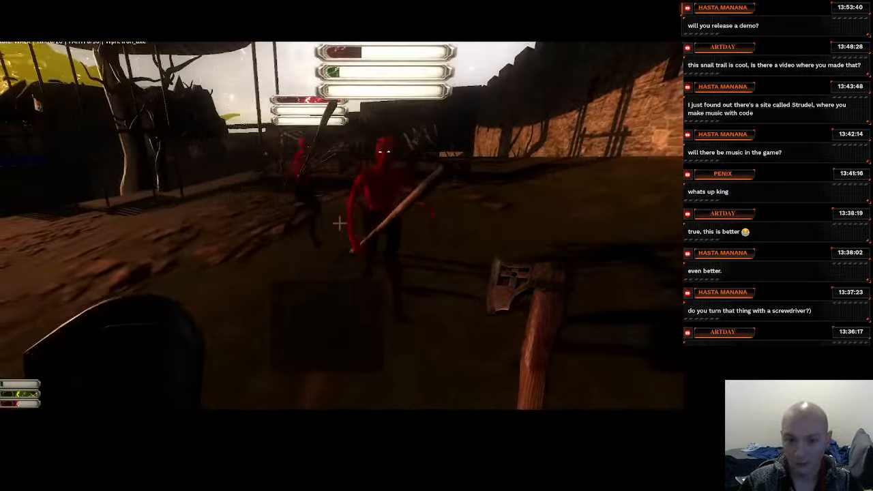
key("w")
left_click(340, 223)
key("s")
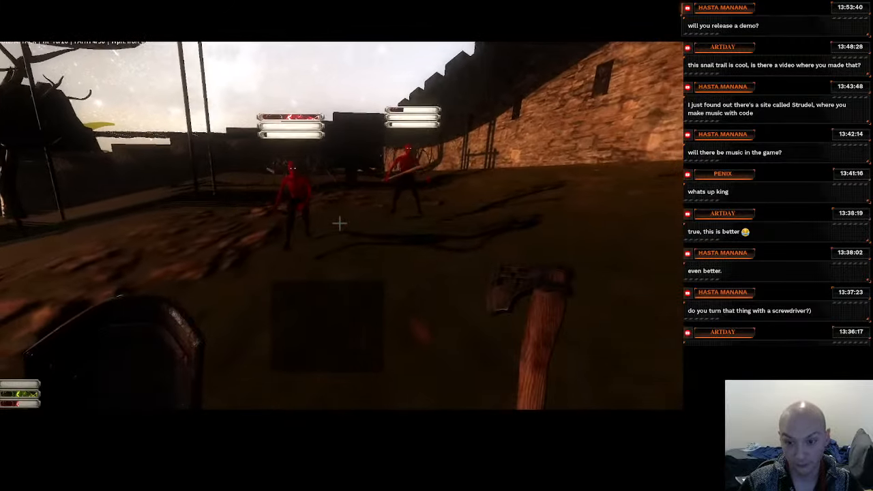
key("w")
left_click(340, 223)
key("s")
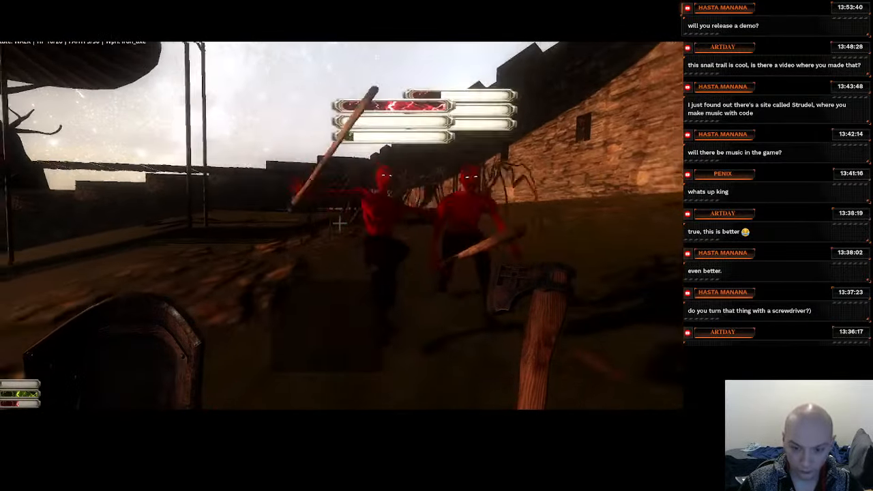
Playtest shield blocking against the two red devils while backing away and striking between their attacks
key("a")
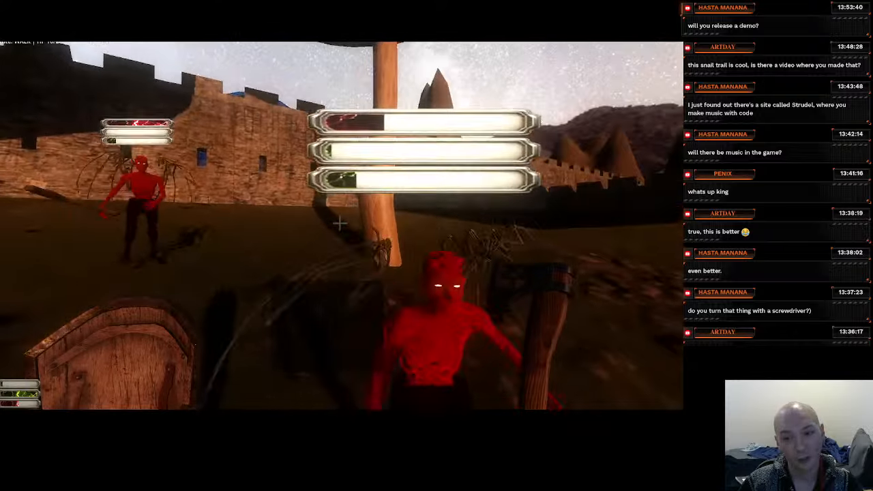
key("s")
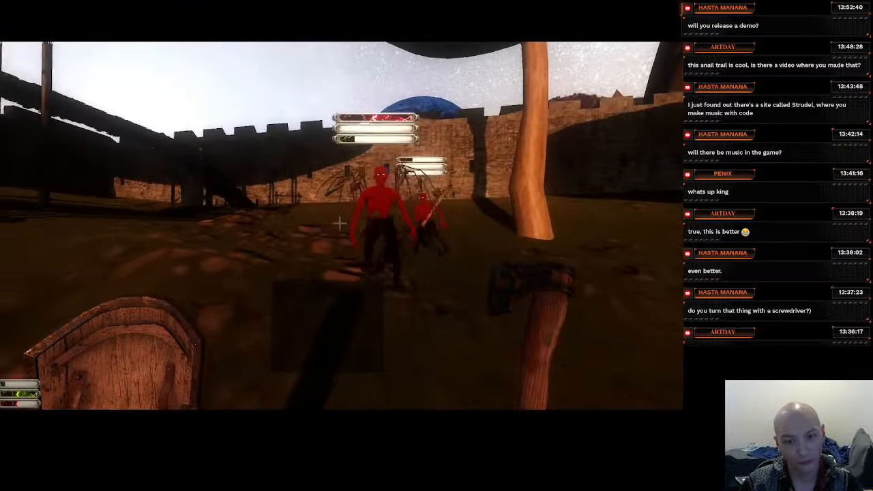
right_click(340, 223)
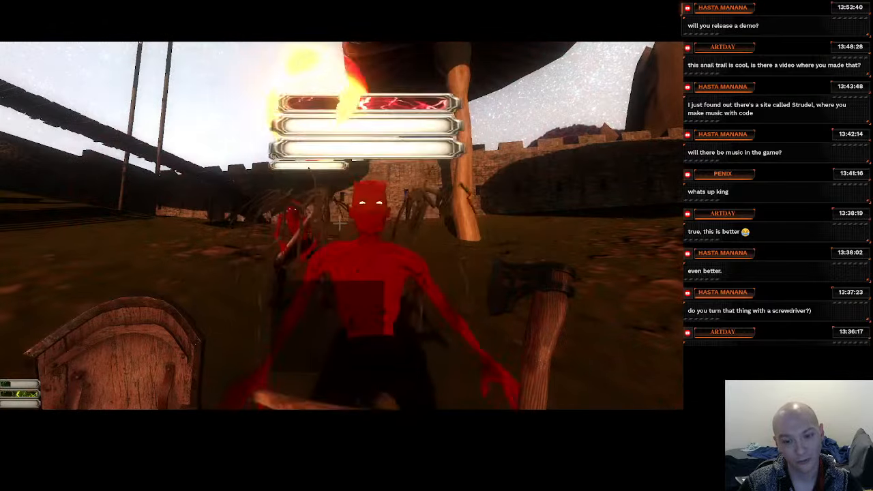
right_click(340, 223)
key("w")
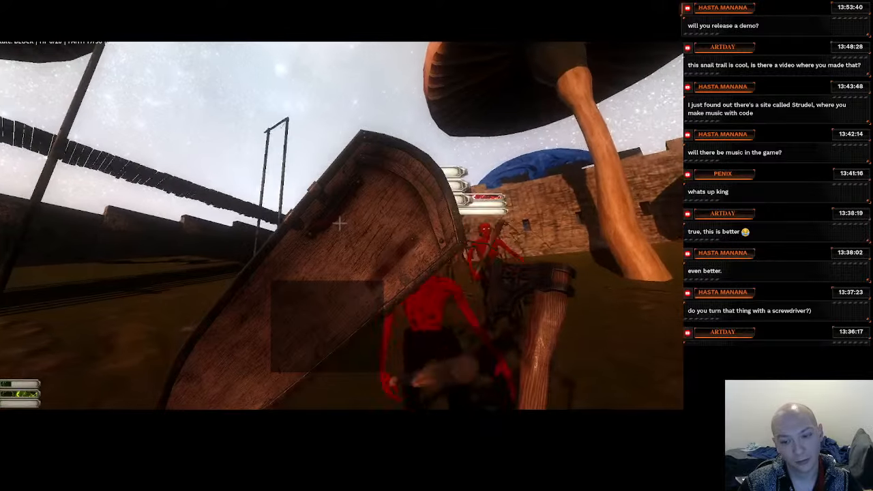
key("s")
key("s")
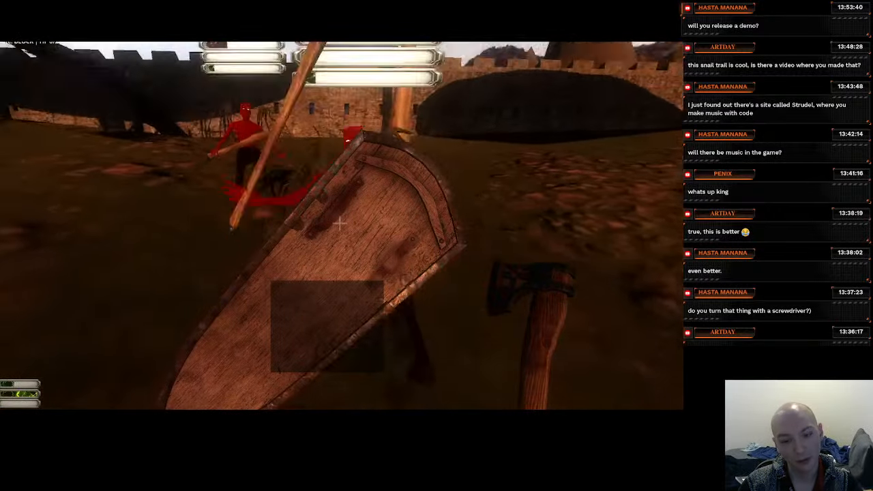
left_click(340, 224)
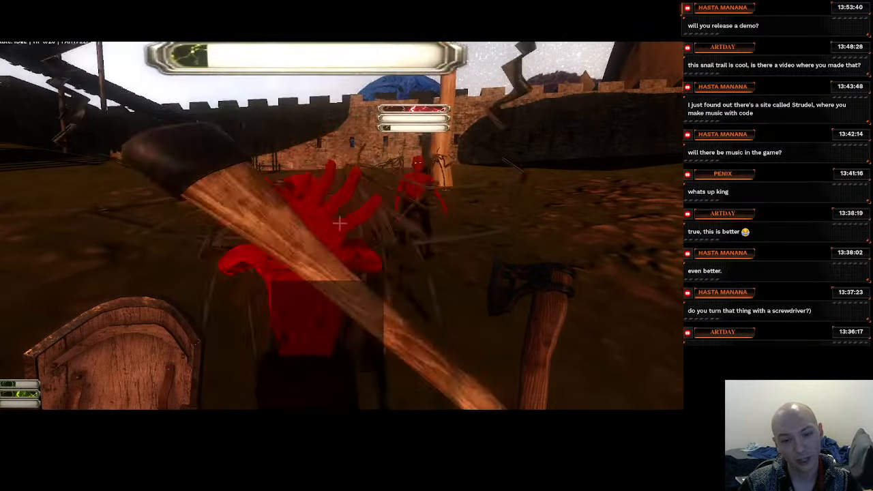
key("s")
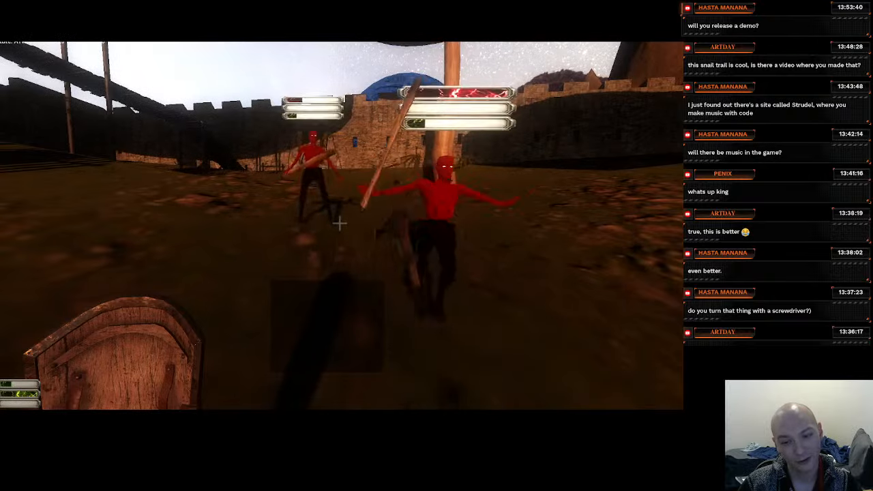
left_click(340, 223)
key("s")
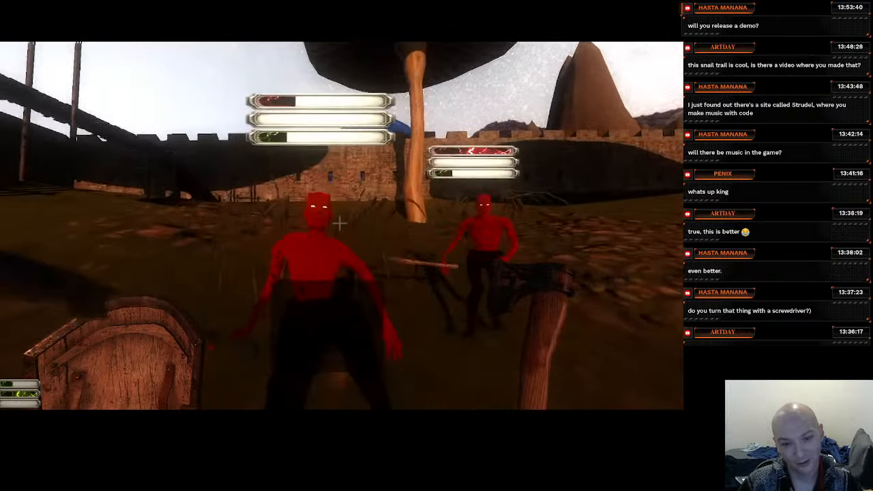
key("d")
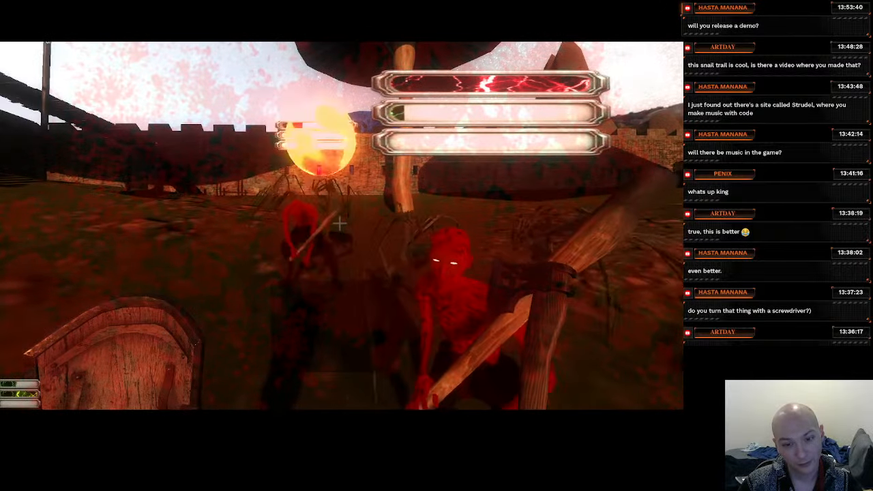
key("s")
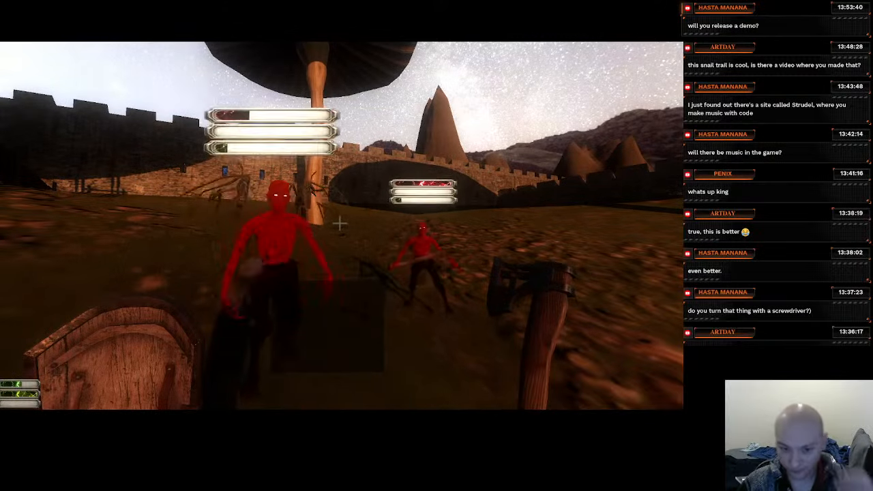
right_click(340, 223)
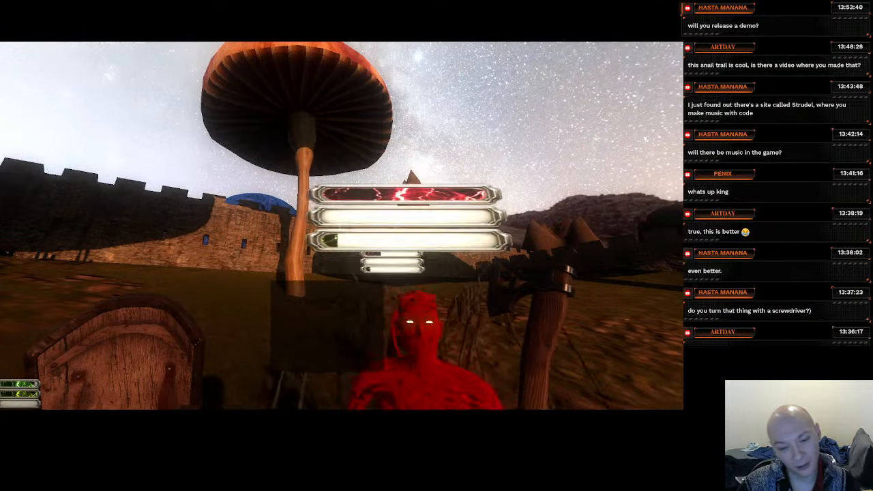
key("s")
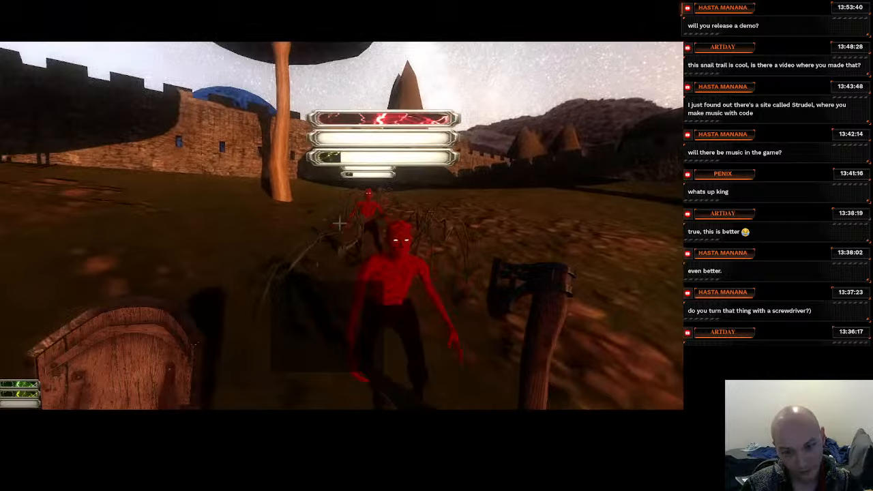
right_click(340, 223)
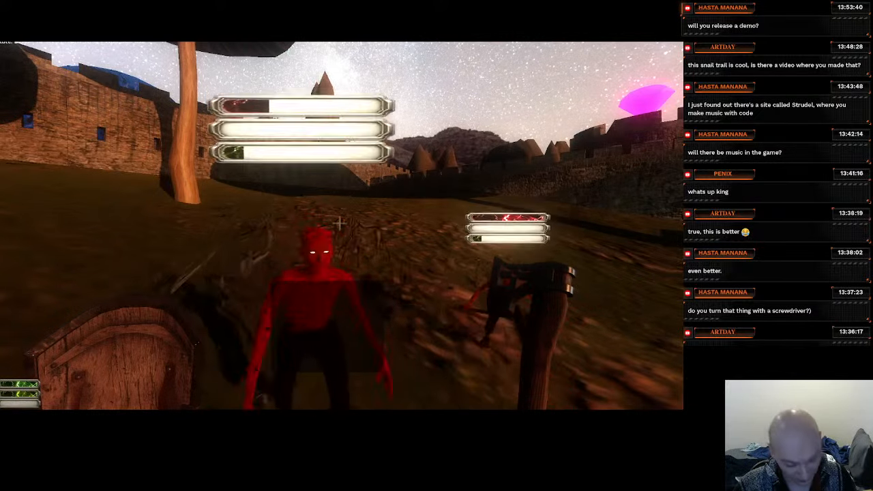
Exit the running game, hide the output log and look over the enemies near the giant mushroom in the Castle scene
key("Escape")
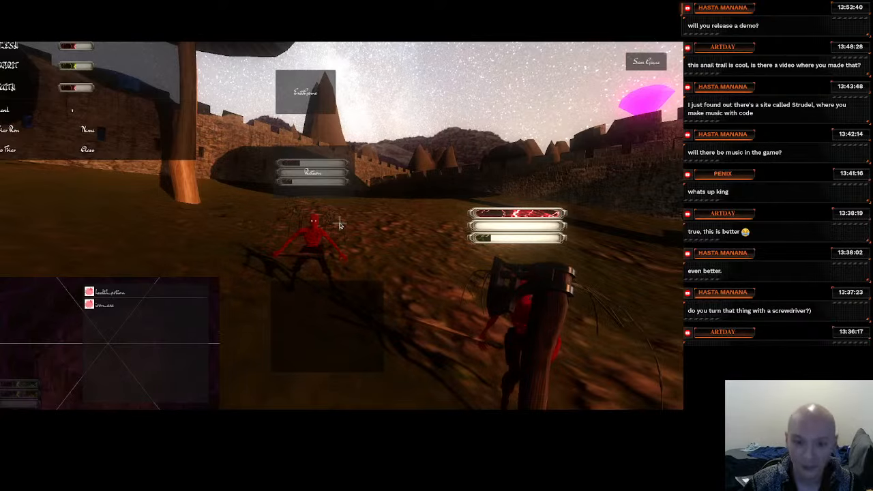
left_click(309, 96)
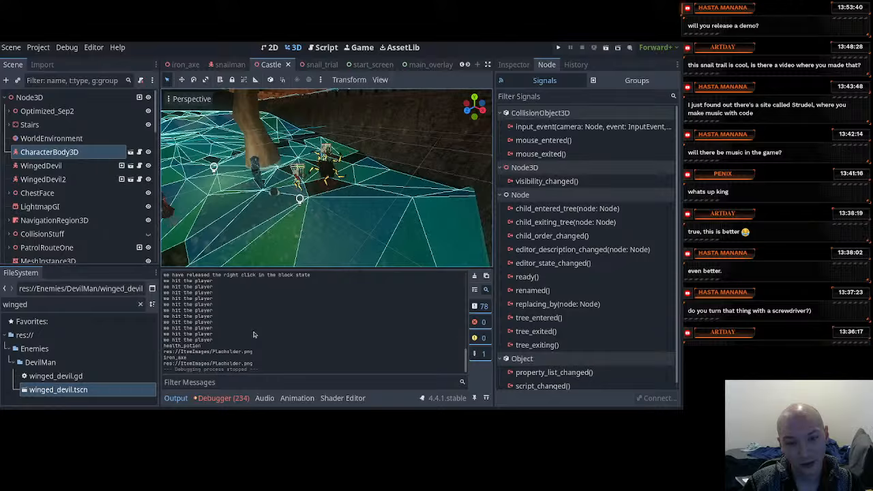
left_click(175, 398)
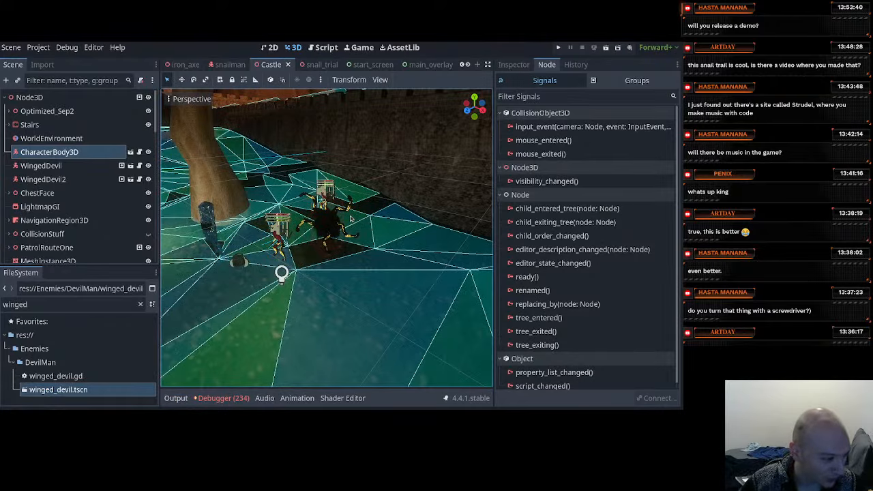
scroll(315, 232, "up", 10)
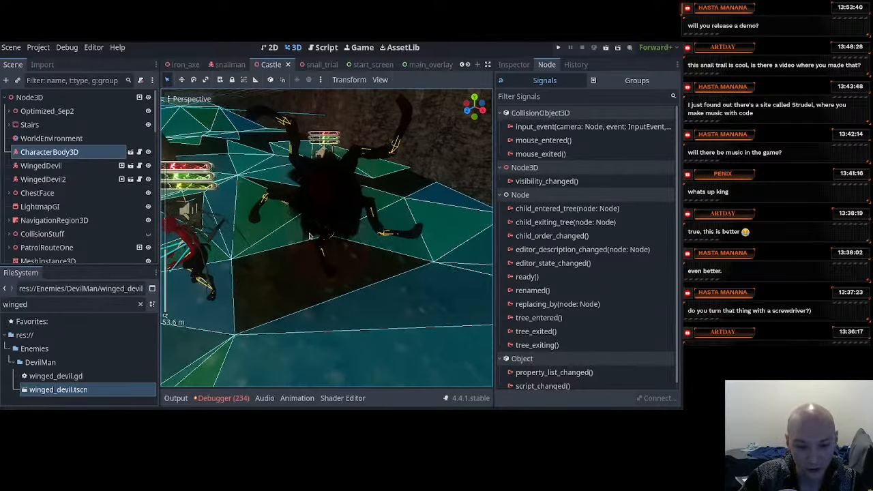
scroll(296, 238, "down", 15)
middle_click_drag(296, 238, 222, 367)
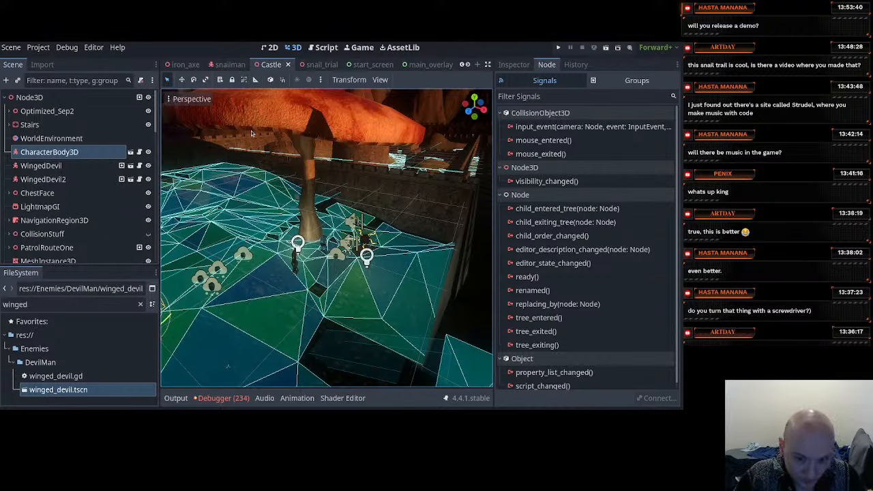
Open the script of the snail_trial scene's root node in the code editor and go to the body.take_damage(packet) call
left_click(317, 65)
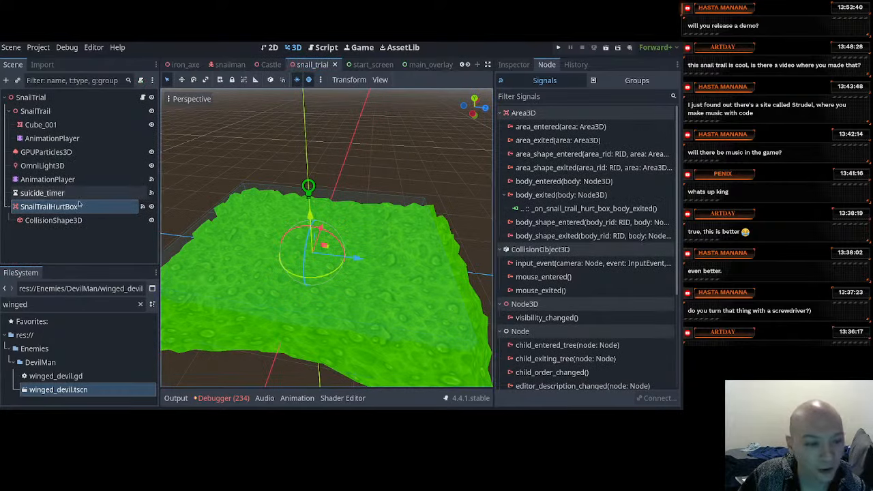
left_click(142, 98)
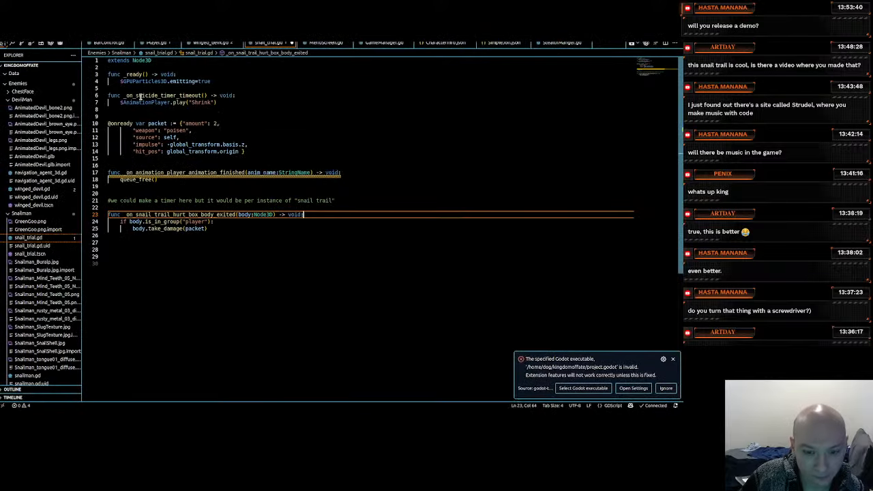
left_click(149, 228)
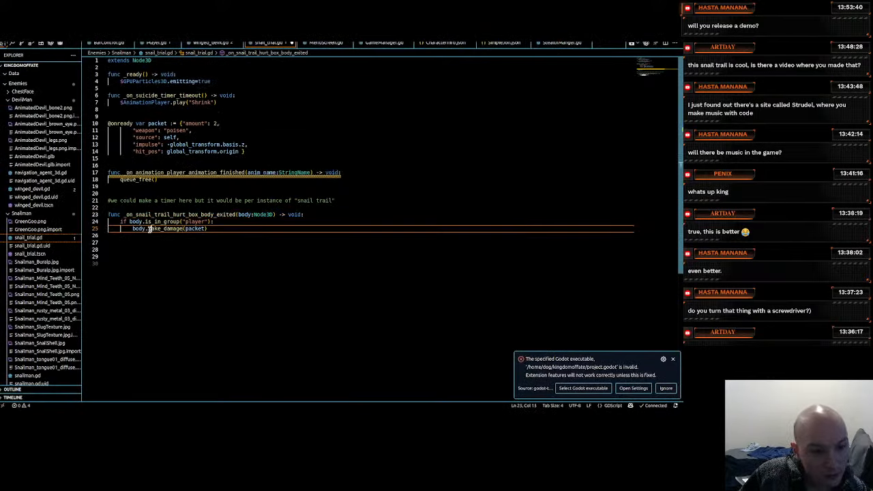
Insert a line under the player group condition of the body_exited handler and start a lowercase print statement on it
left_click(231, 220)
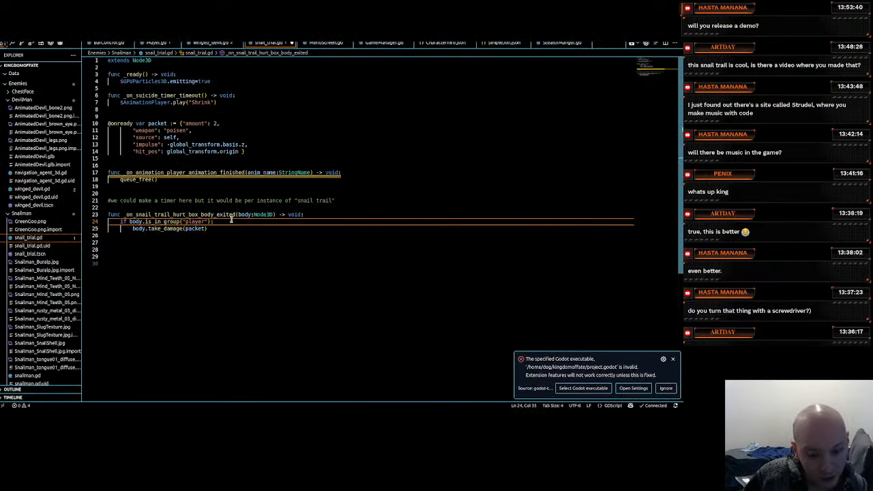
key("Return")
type("PRINT")
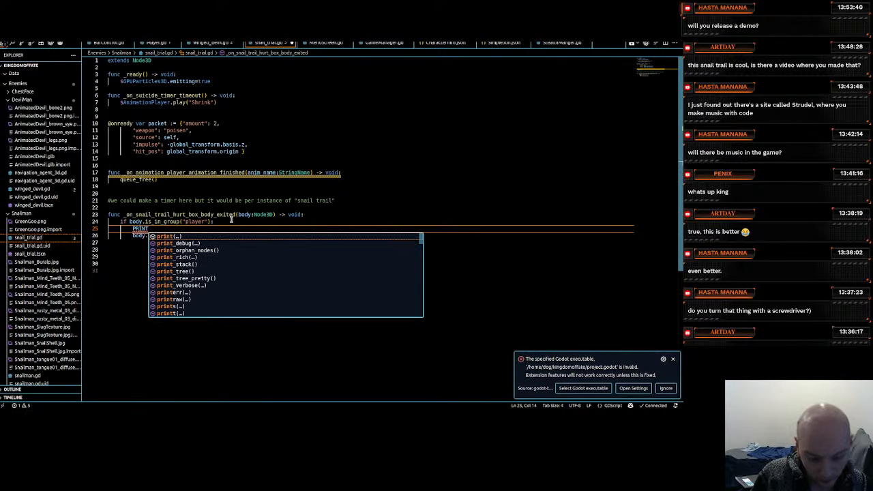
key("BackSpace")
key("BackSpace")
key("BackSpace")
key("BackSpace")
key("BackSpace")
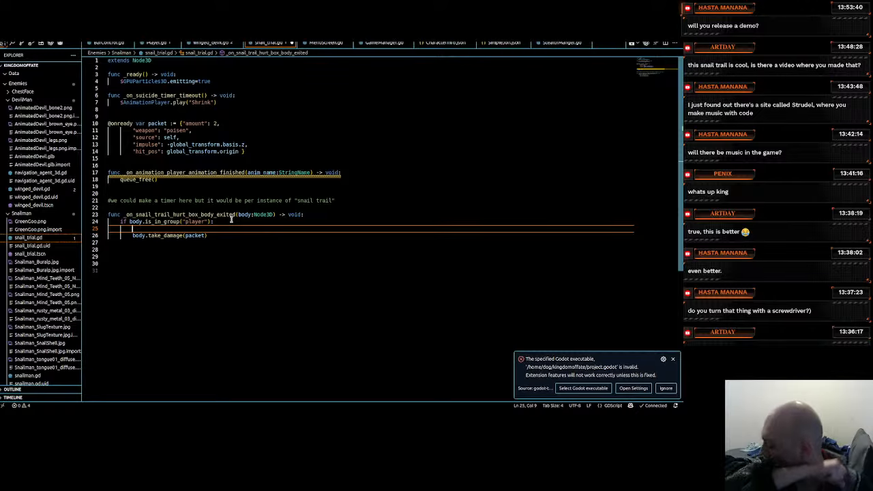
type("prin")
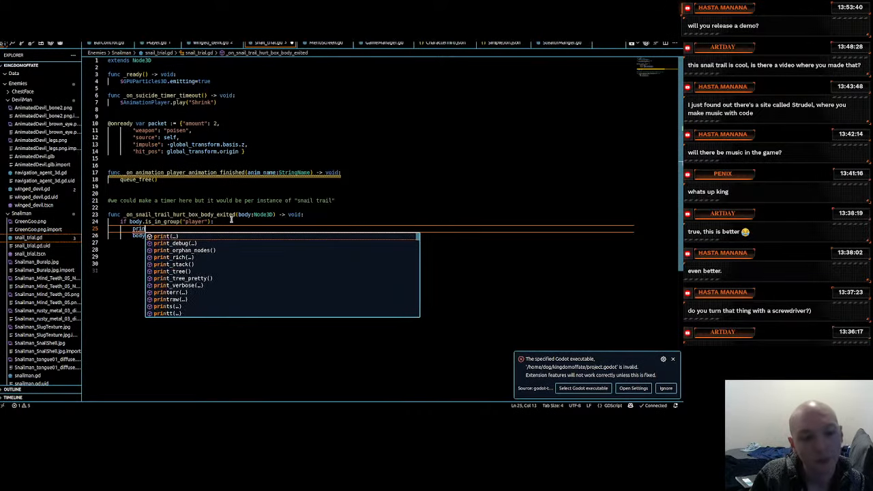
Complete the print line above body.take_damage(packet) with the message "we should be recieving poisen damage!!!!" and save the script
type("t(\"")
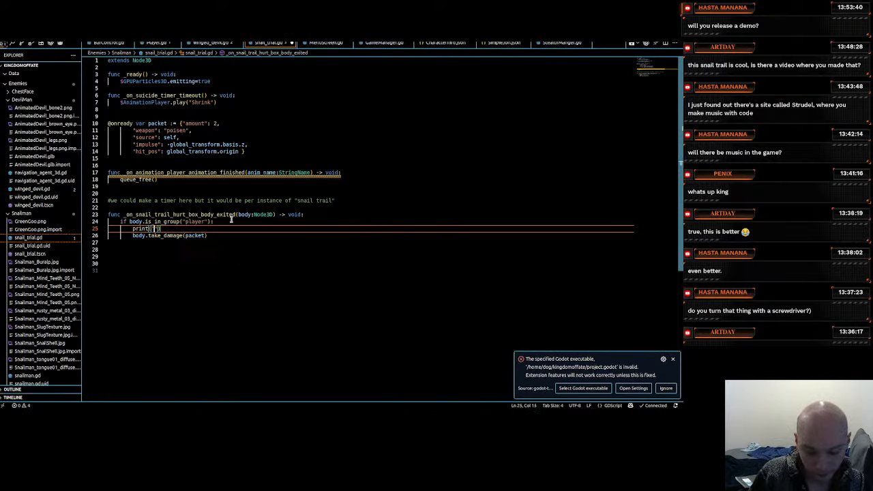
type("we should be")
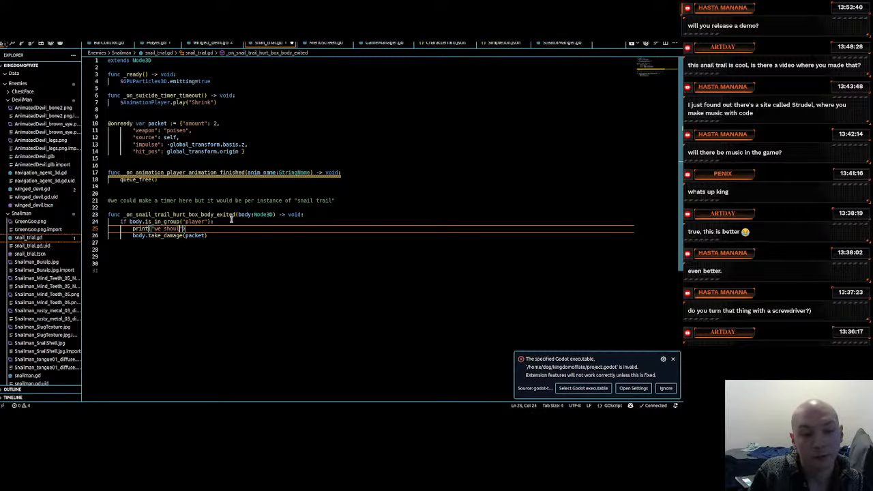
type(" red")
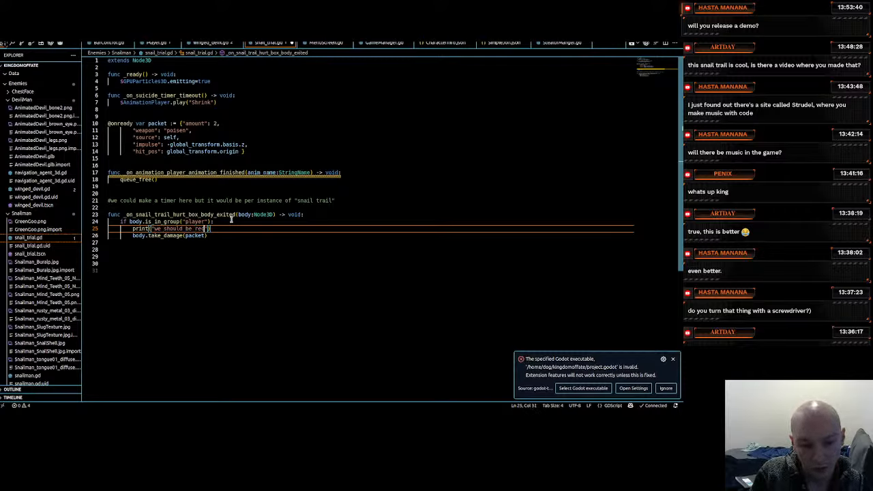
type("ieving poisen dam")
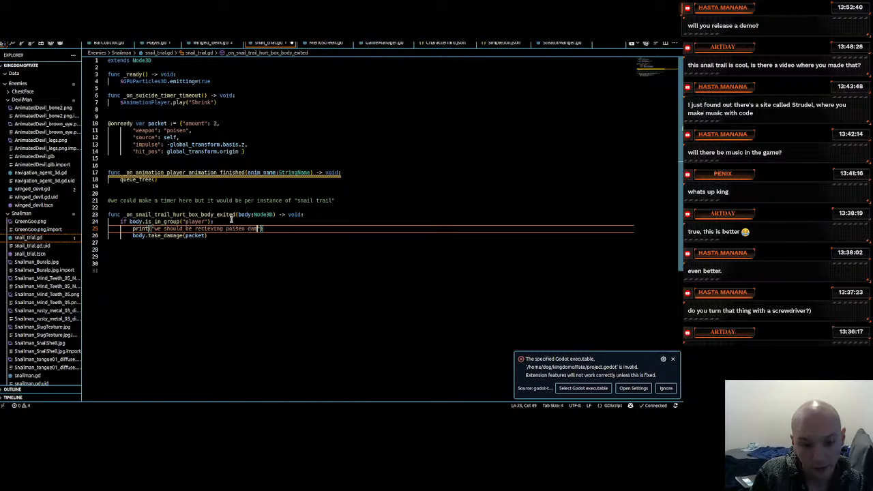
type("age")
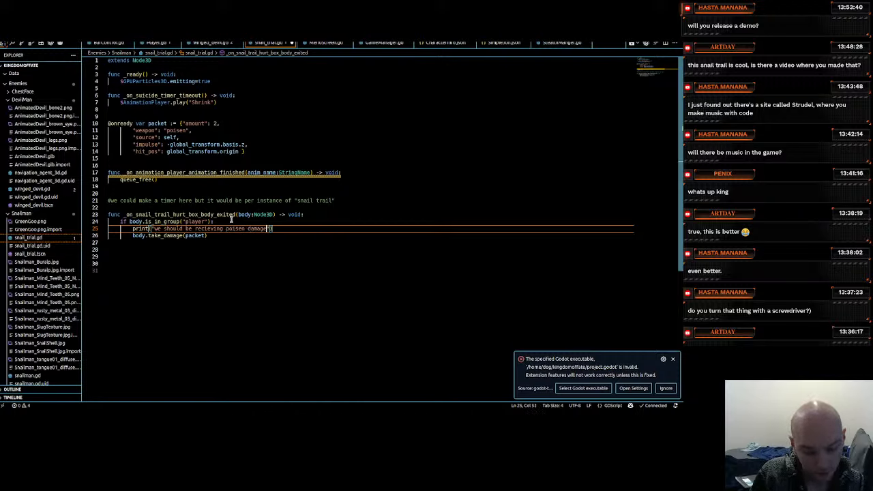
type("!!!!")
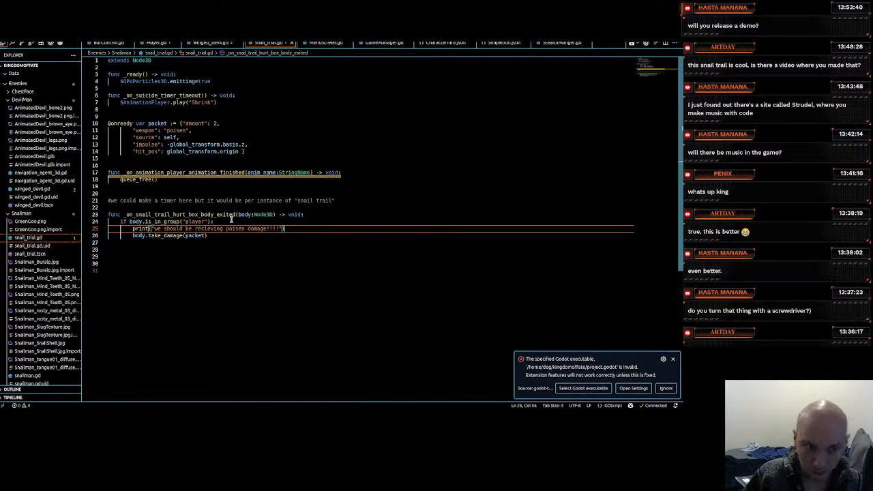
left_click_drag(305, 173, 301, 174)
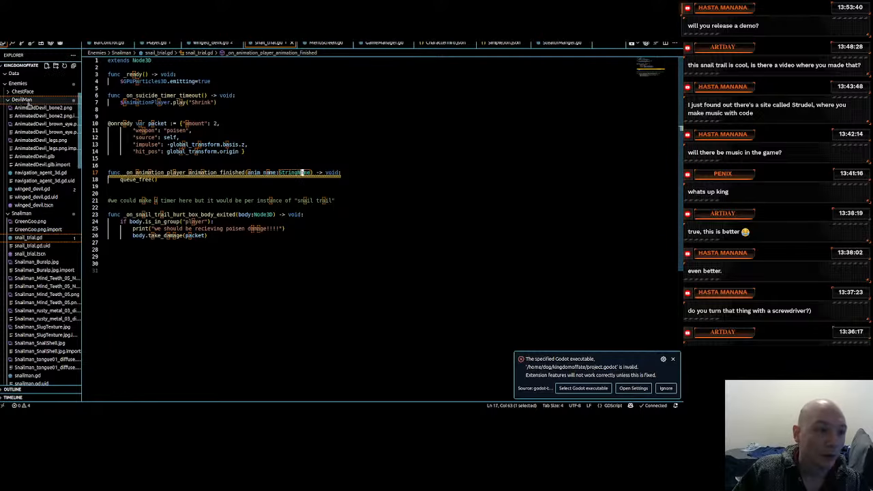
Switch to Godot, open the SnailAreana scene and run it
left_click(4, 161)
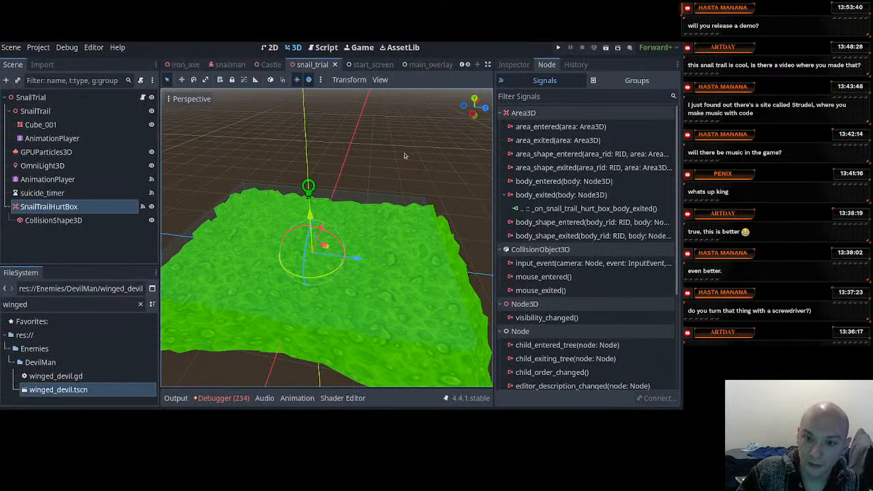
left_click(271, 64)
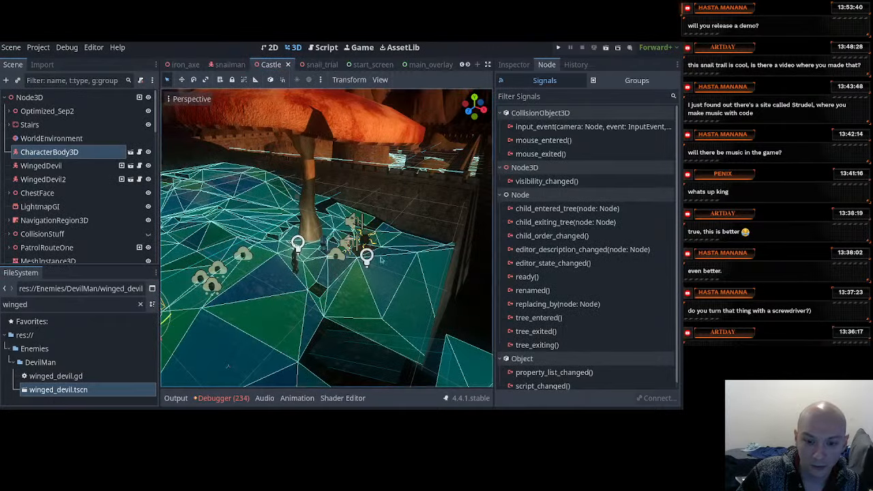
scroll(410, 65, "down", 3)
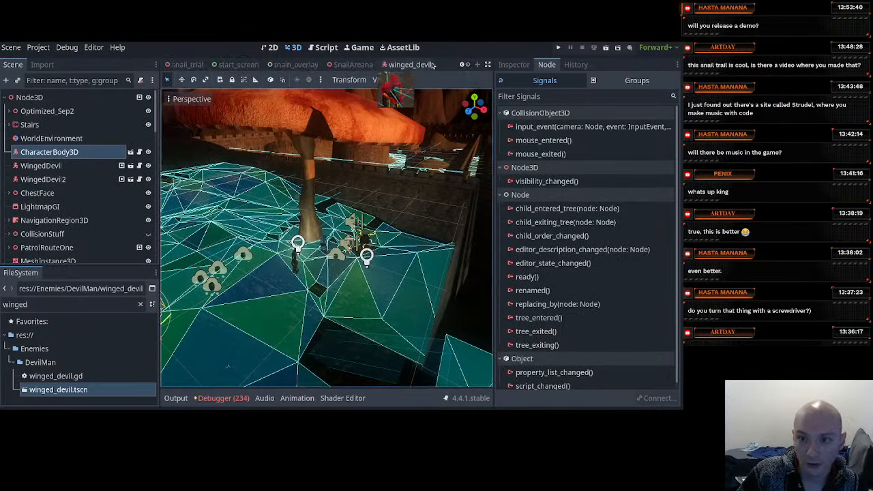
left_click(354, 64)
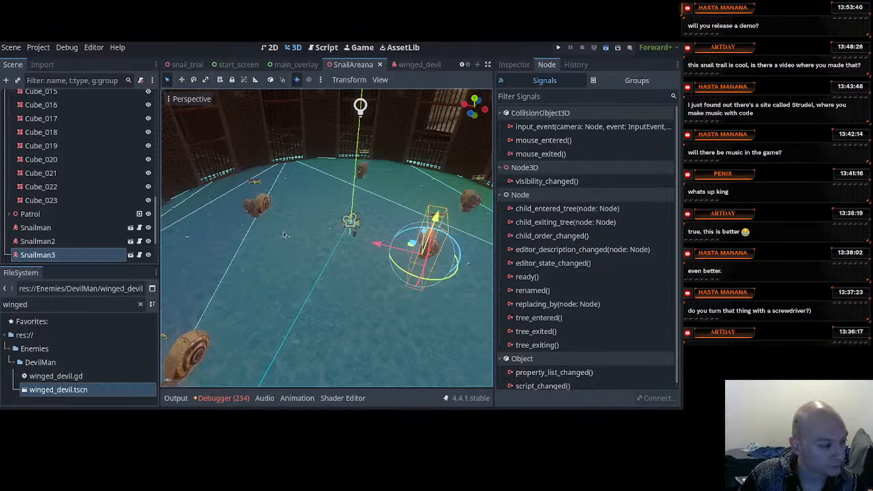
key("F6")
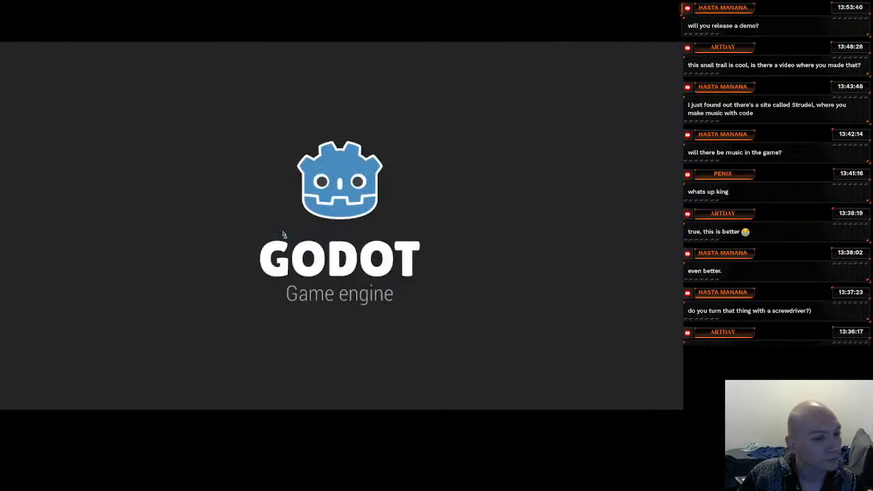
Walk the player through the snails' green slime trails to test the poison damage, and exit the game
key("w")
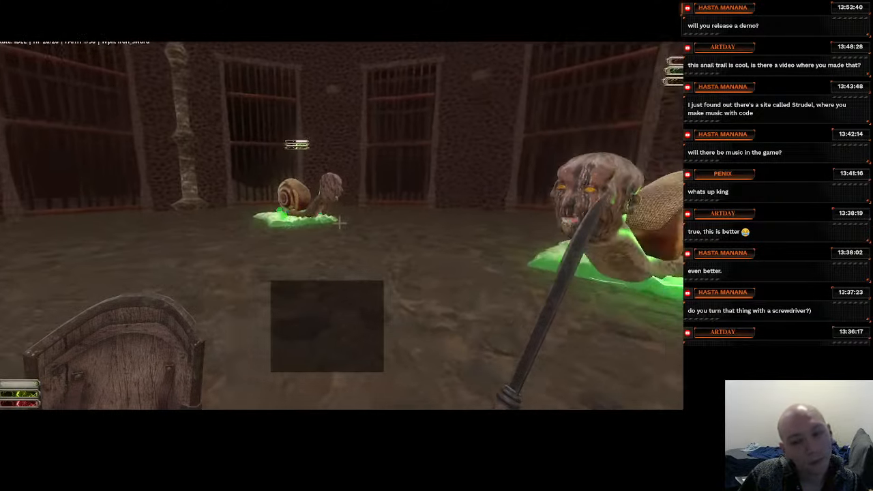
key("w")
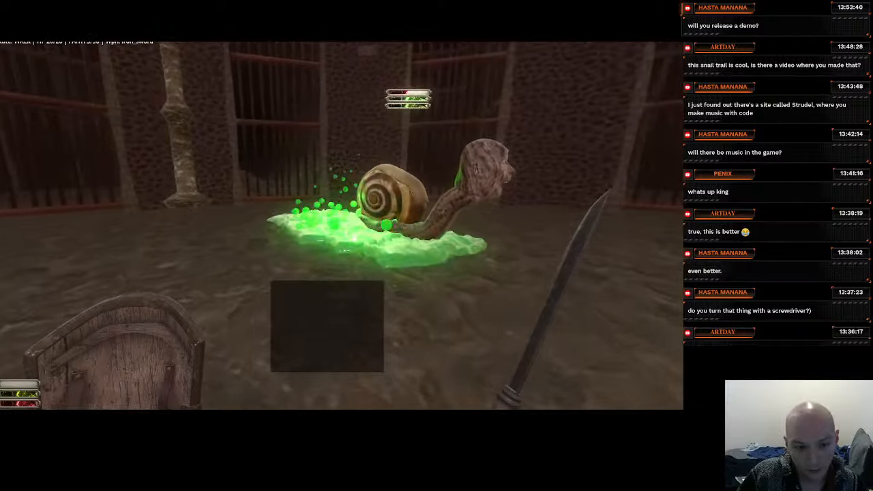
key("w")
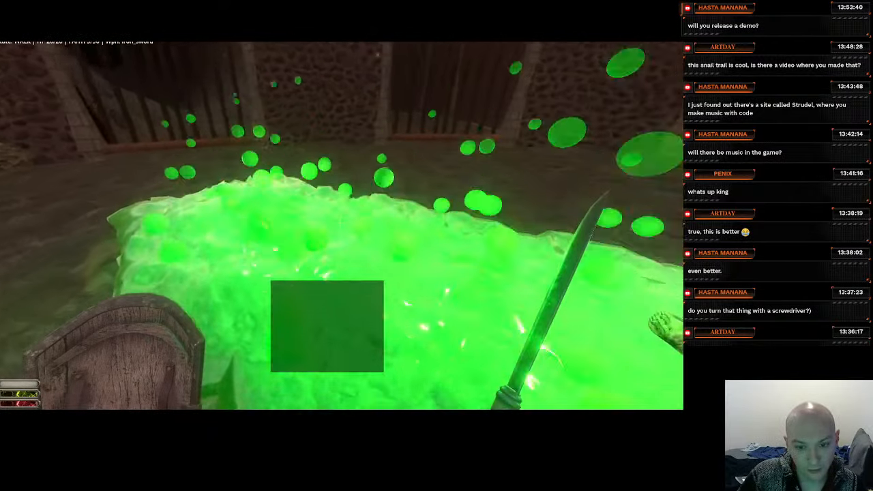
key("w")
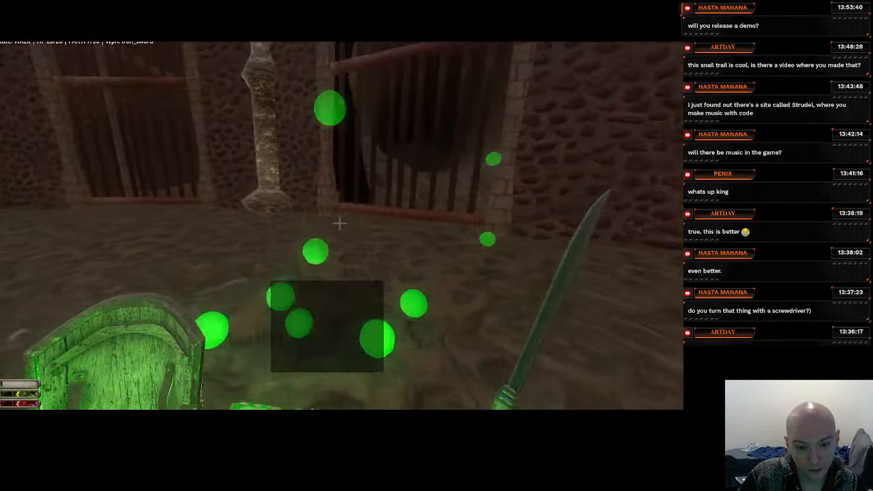
key("w")
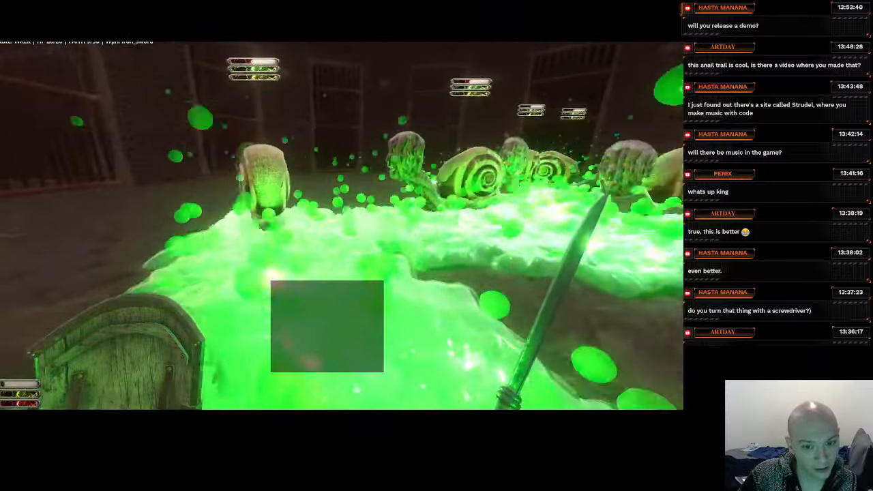
key("w")
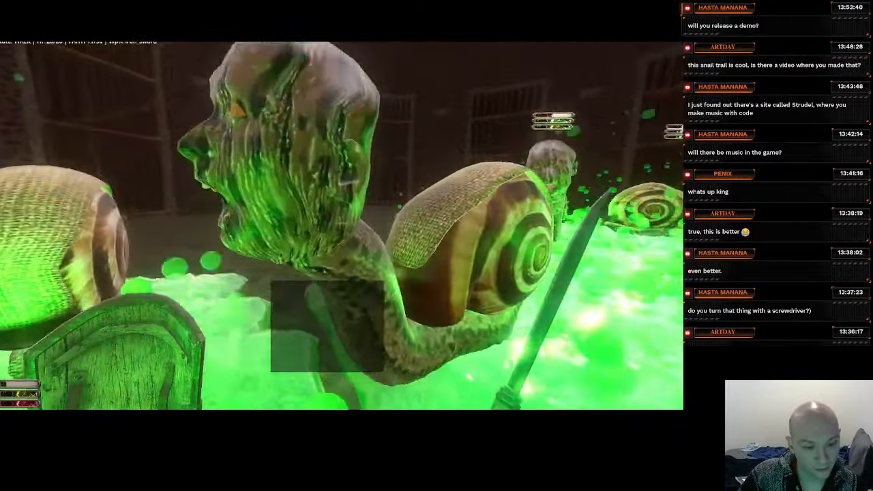
key("w")
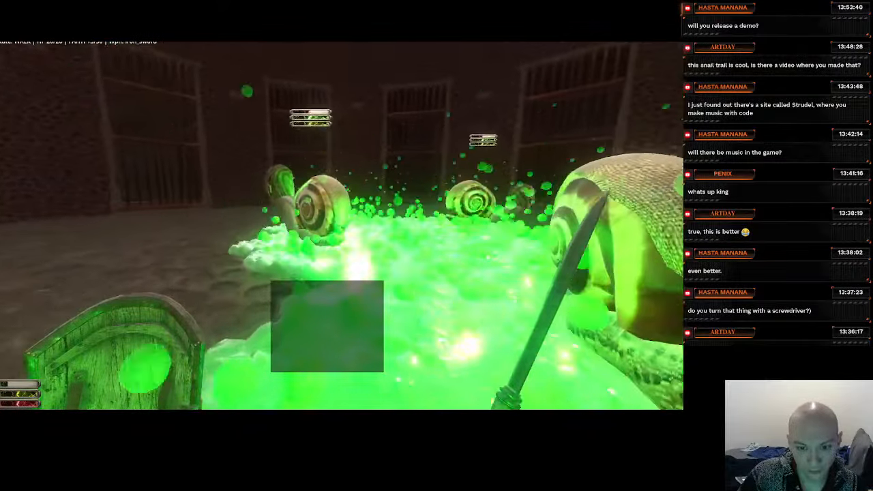
key("Escape")
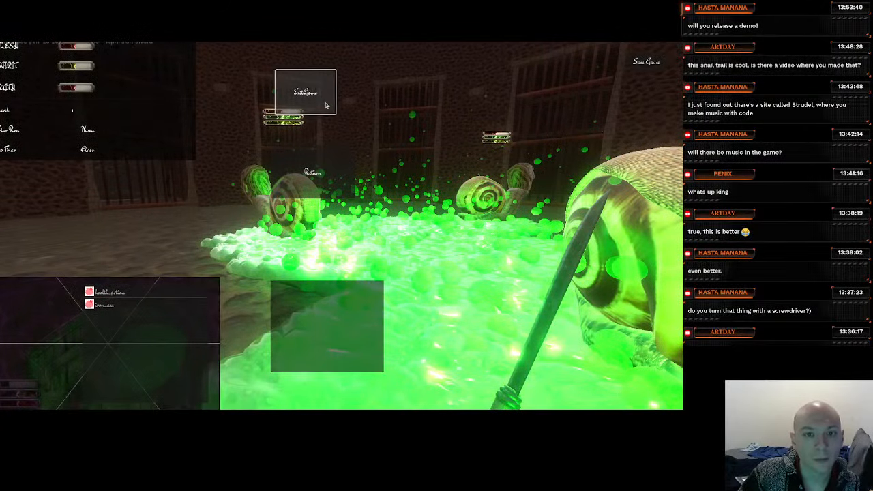
left_click(327, 107)
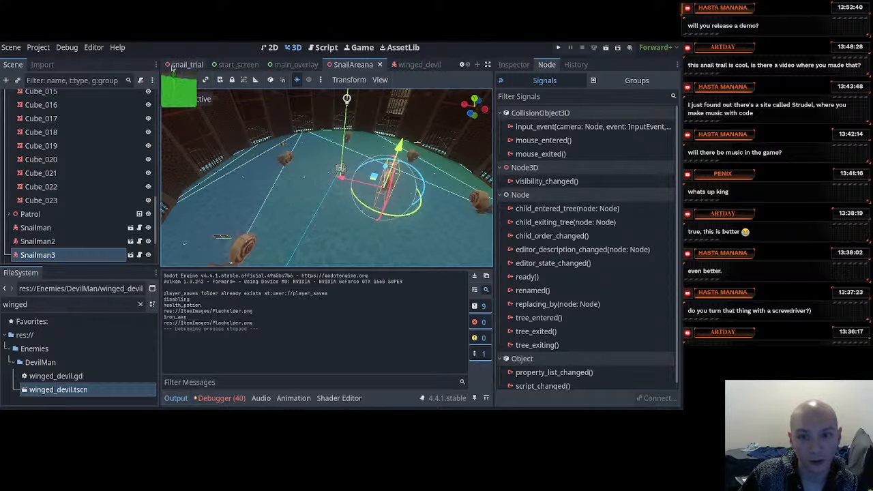
Open the script of the Player scene's root node and search for "add" to check its group name in _ready
scroll(168, 67, "up", 8)
left_click(183, 65)
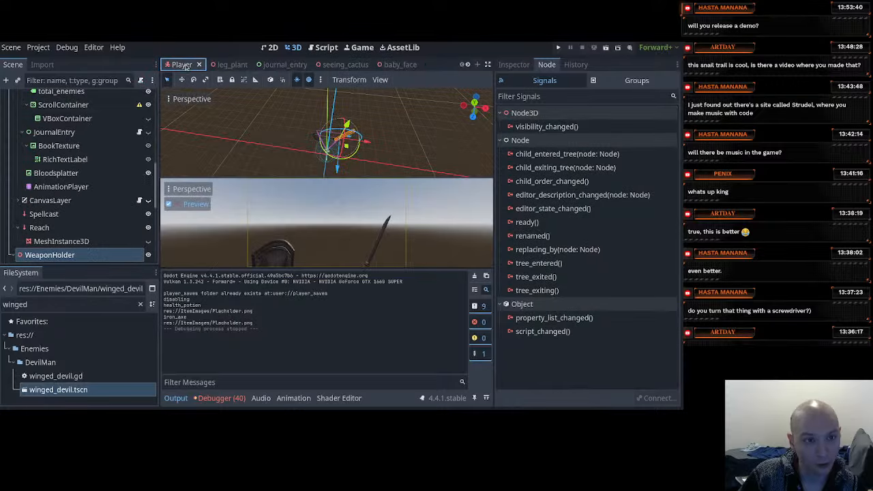
scroll(114, 117, "up", 10)
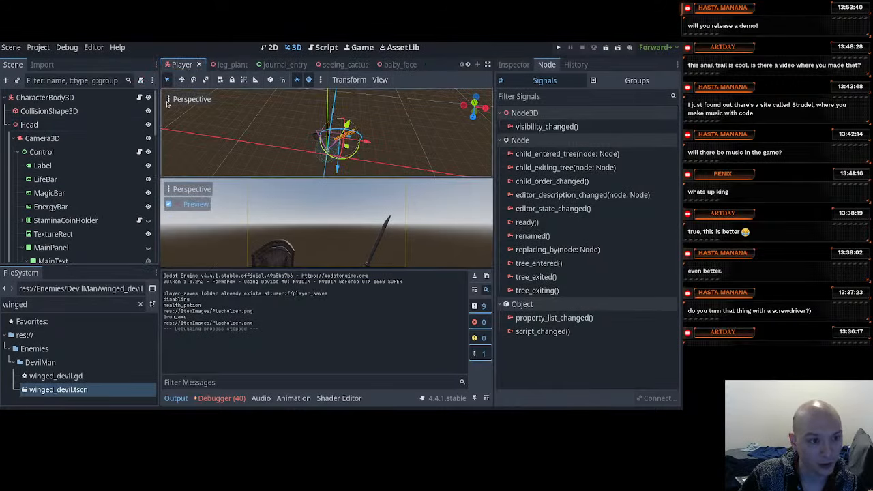
left_click(139, 97)
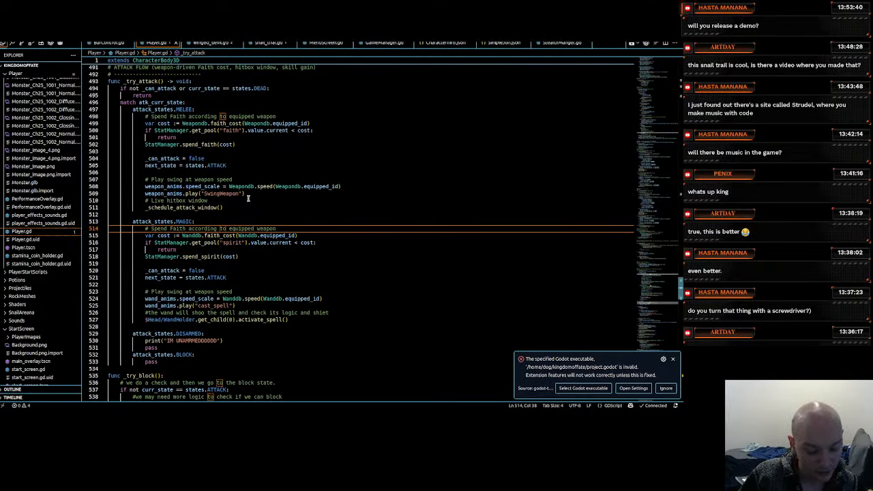
key("ctrl+f")
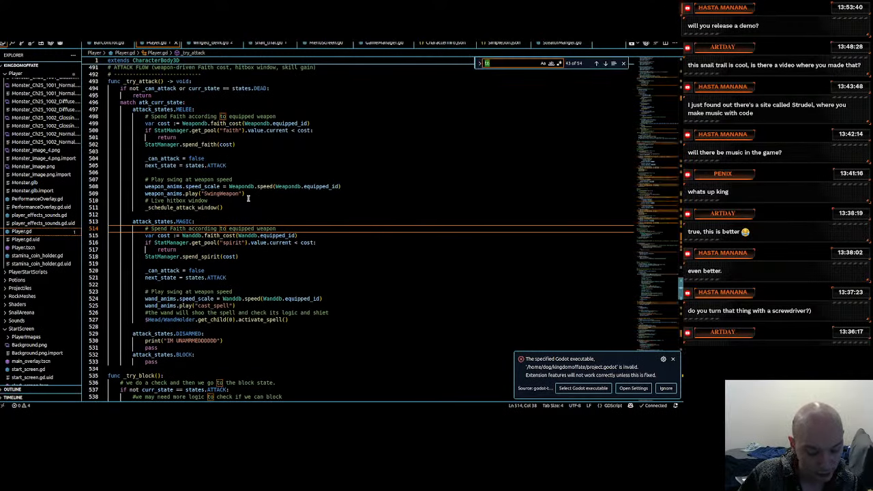
type("add")
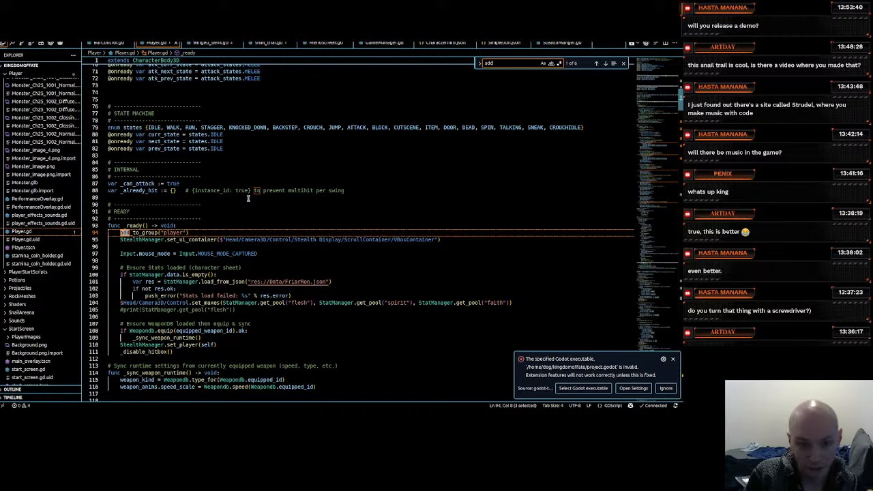
left_click(183, 234)
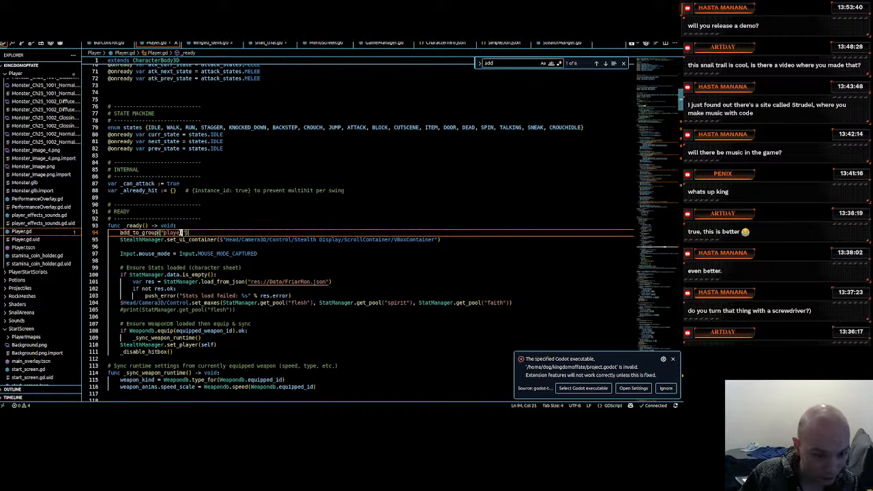
In snail_trial.gd, add a print call as the first line of _on_snail_trail_hurt_box_body_exited, above the player group check
left_click(258, 43)
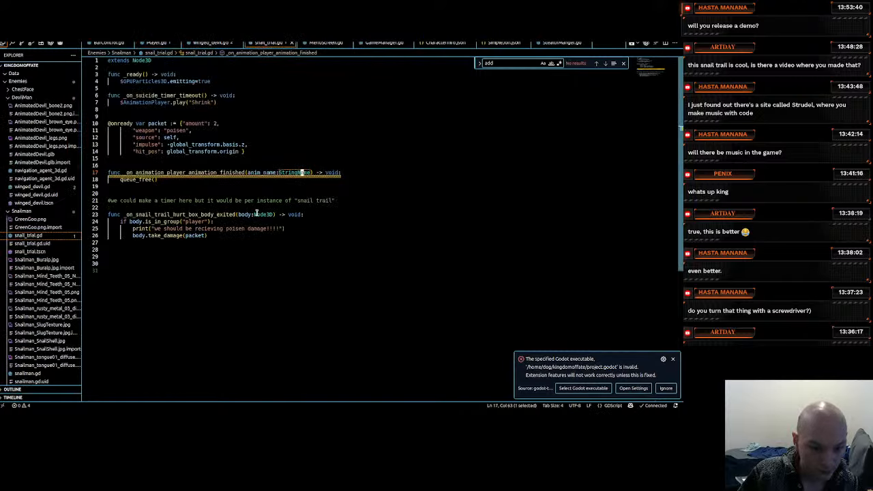
mouse_move(207, 220)
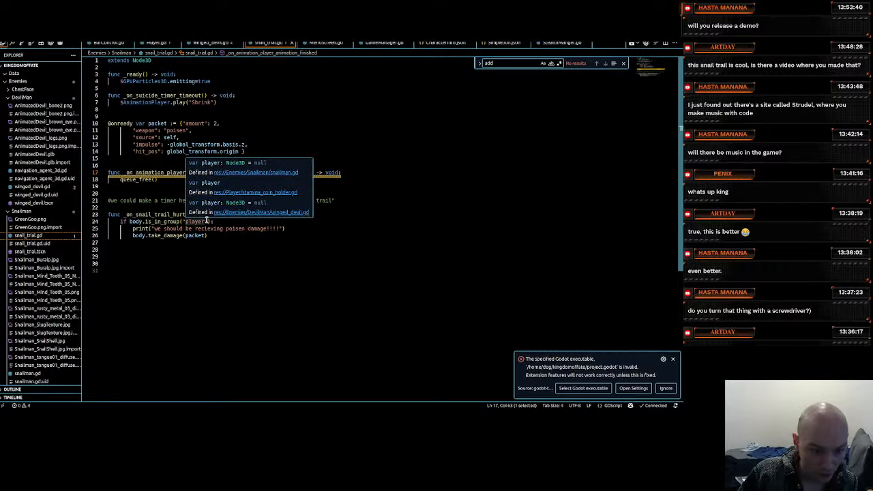
left_click(218, 235)
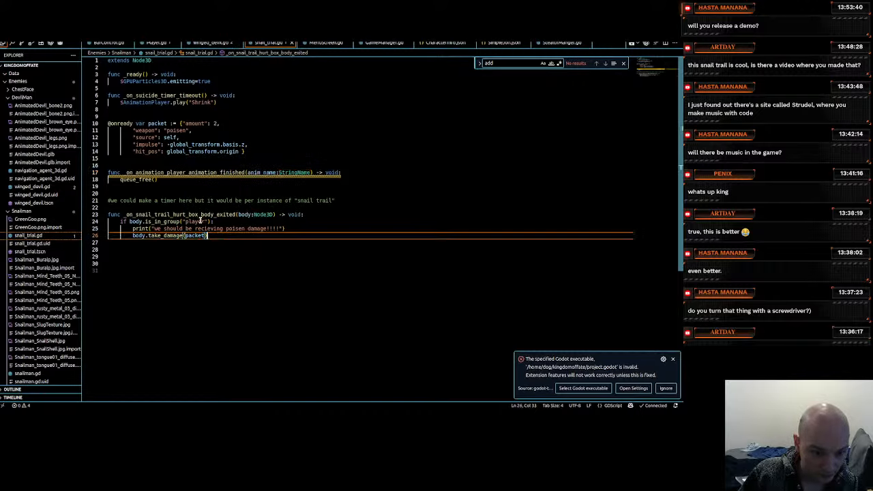
left_click(211, 221)
left_click(326, 216)
key("Return")
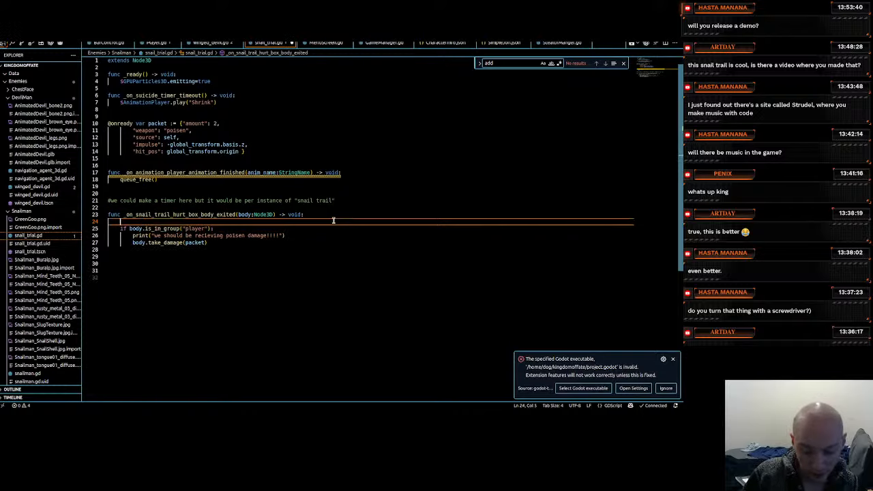
type("print")
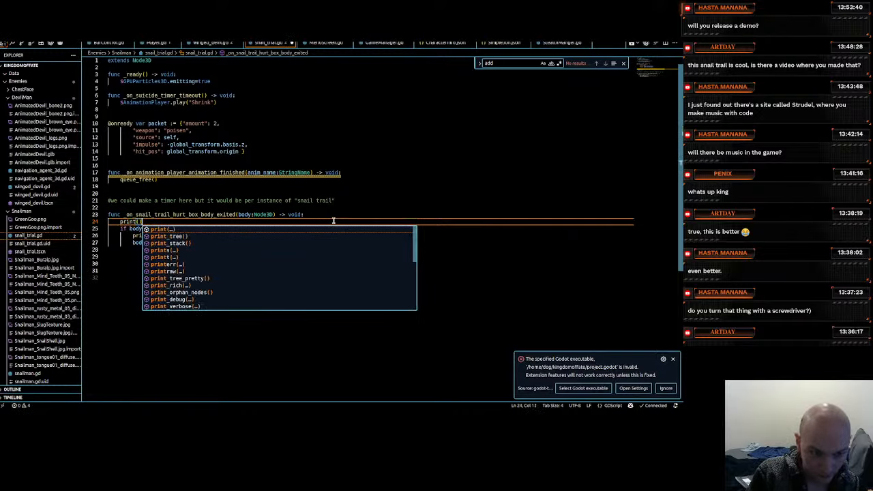
type("(\"")
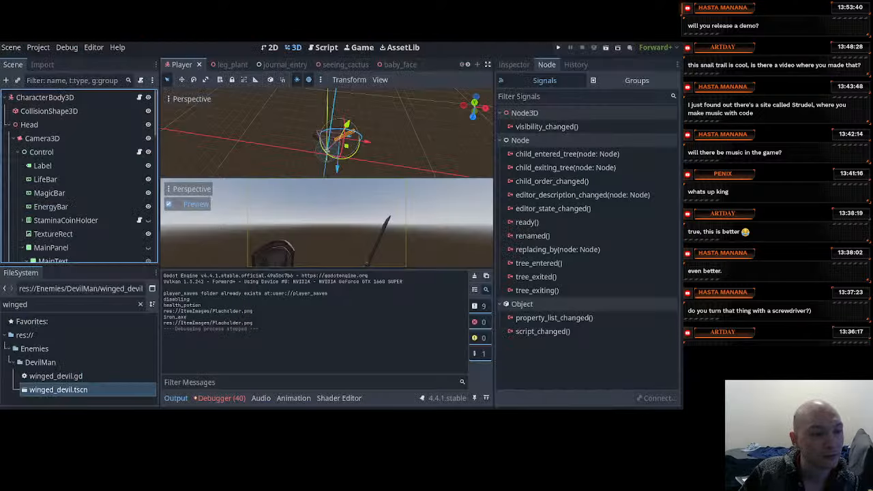
key("alt+Tab")
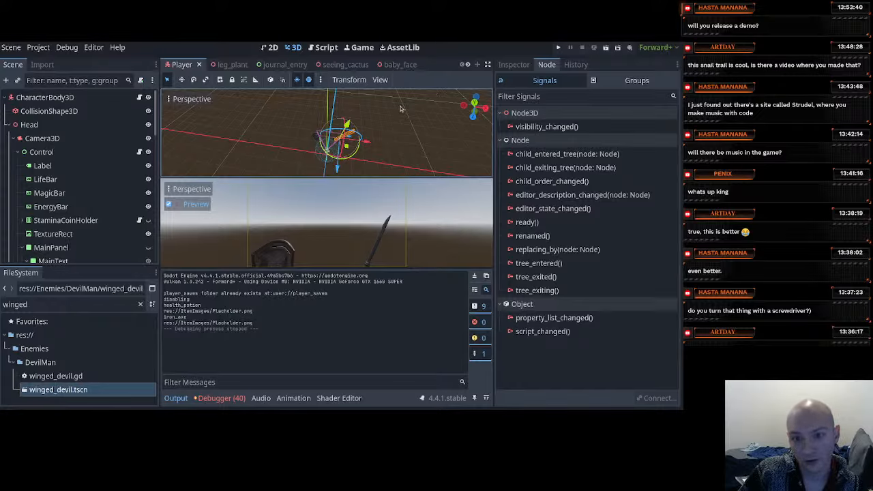
left_click(606, 48)
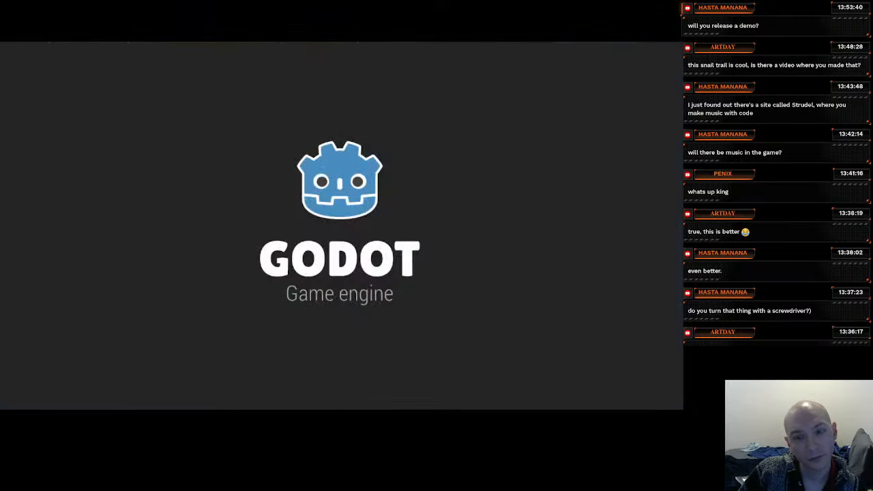
key("Escape")
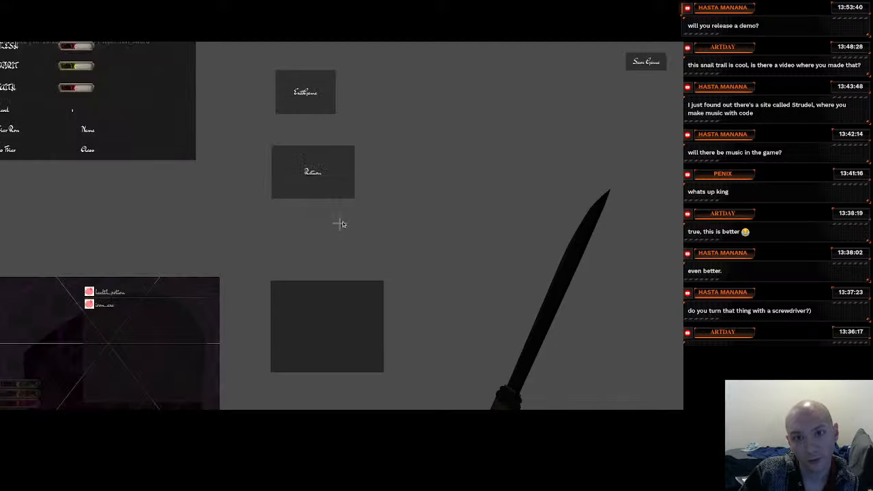
left_click(305, 92)
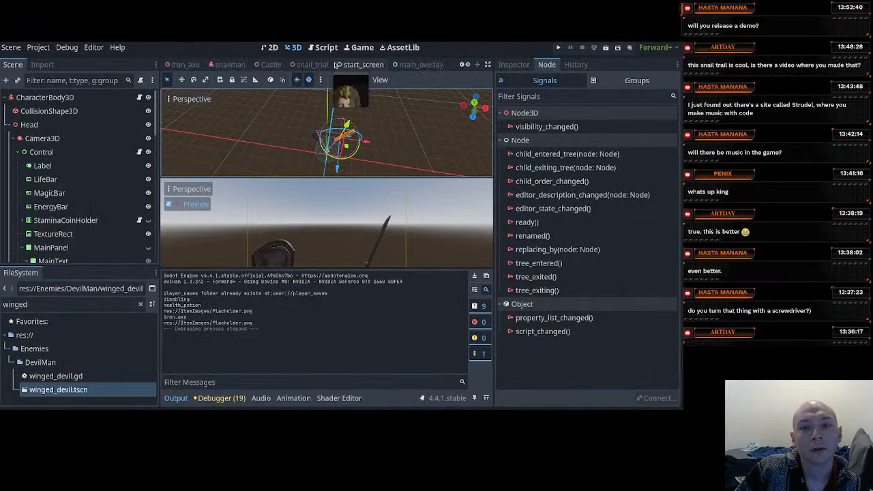
left_click(365, 65)
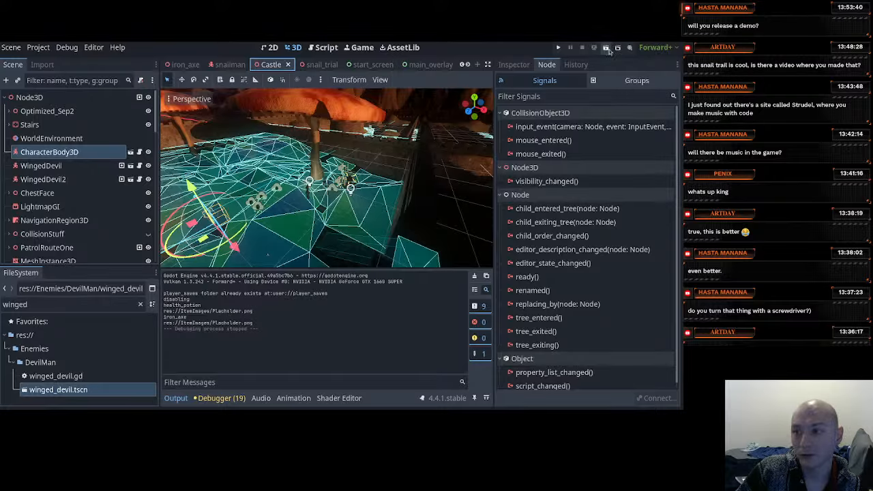
key("ctrl+s")
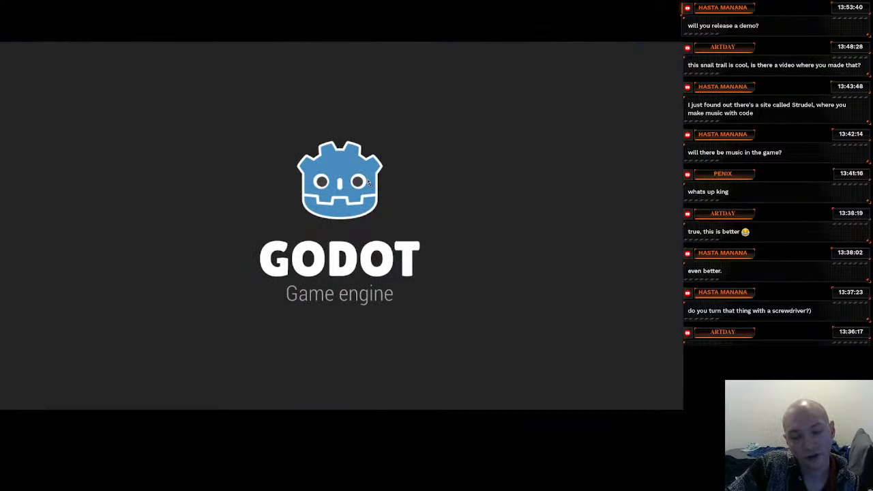
key("Escape")
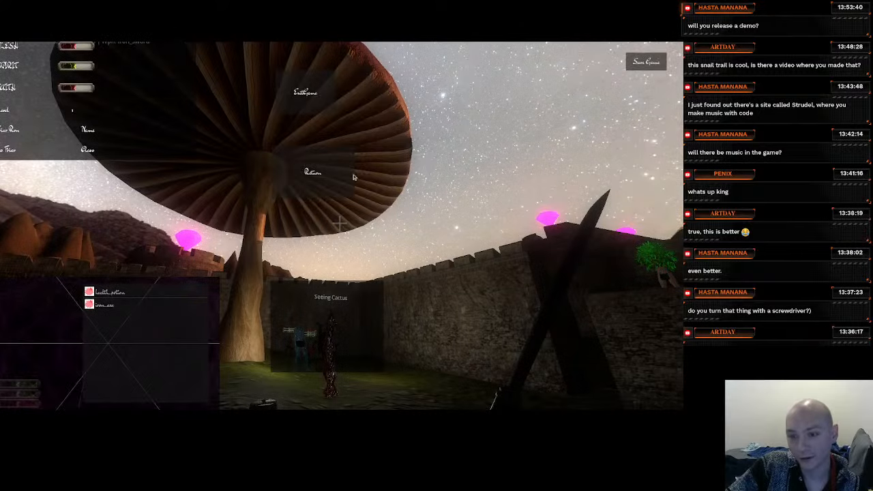
left_click(311, 94)
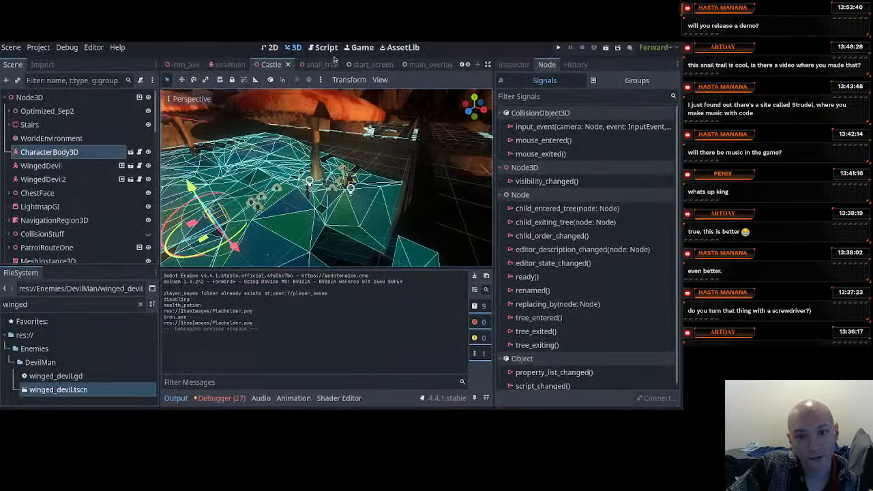
Open the SnailAreana scene and run it
left_click(312, 64)
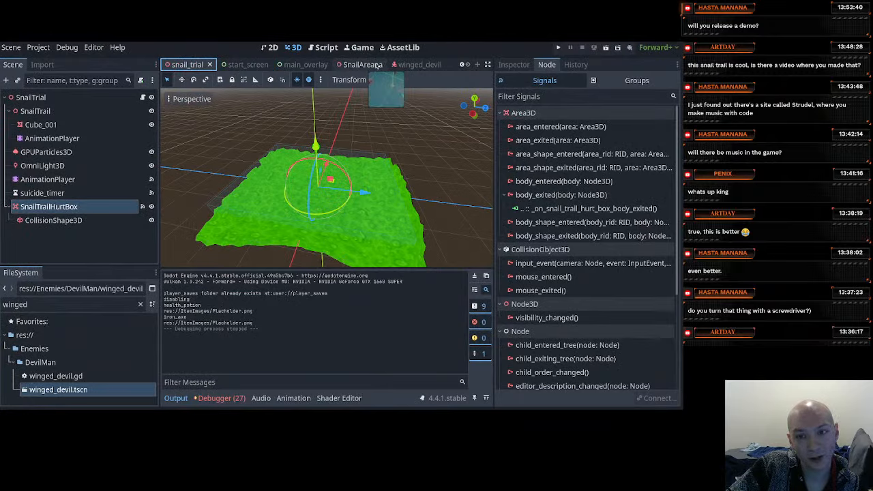
left_click(359, 65)
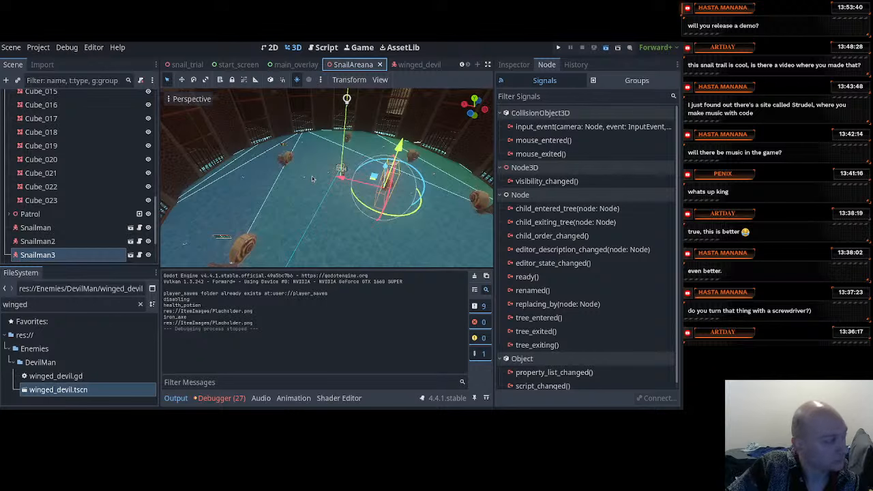
key("F6")
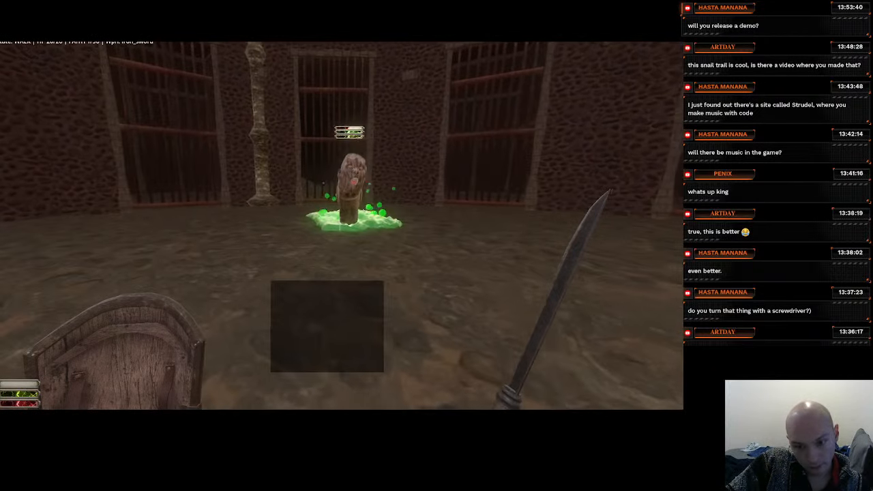
Walk the player across the snails' green slime trails to trigger the hurt box print call, and exit the game
key("w")
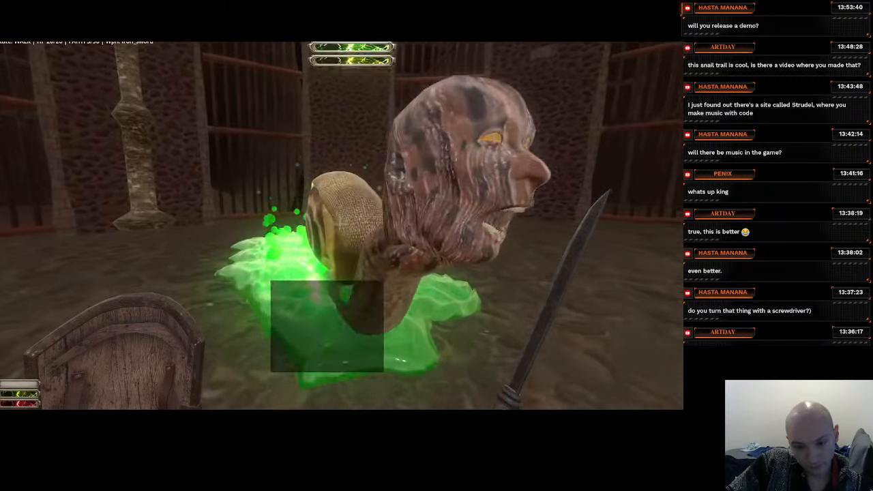
key("w")
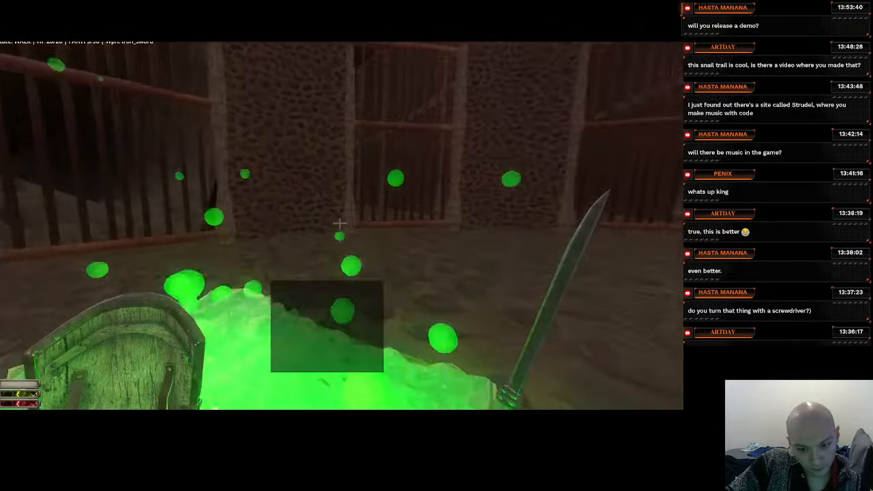
key("w")
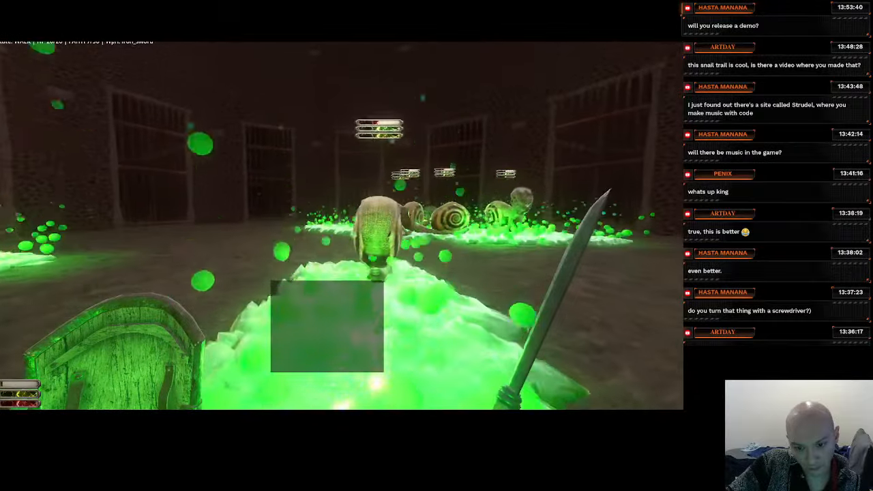
key("w")
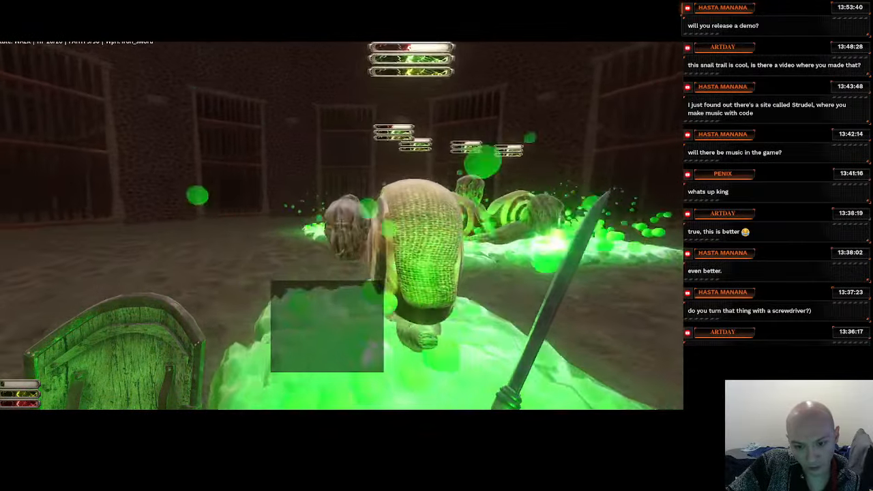
key("w")
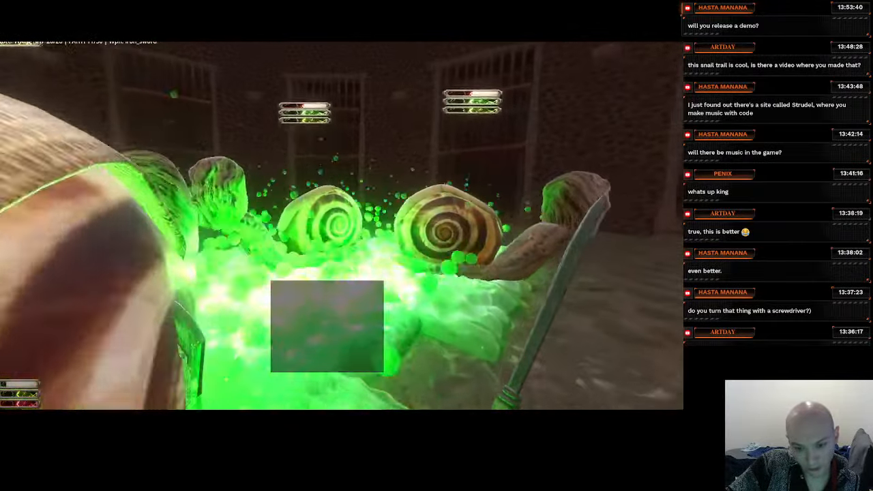
key("w")
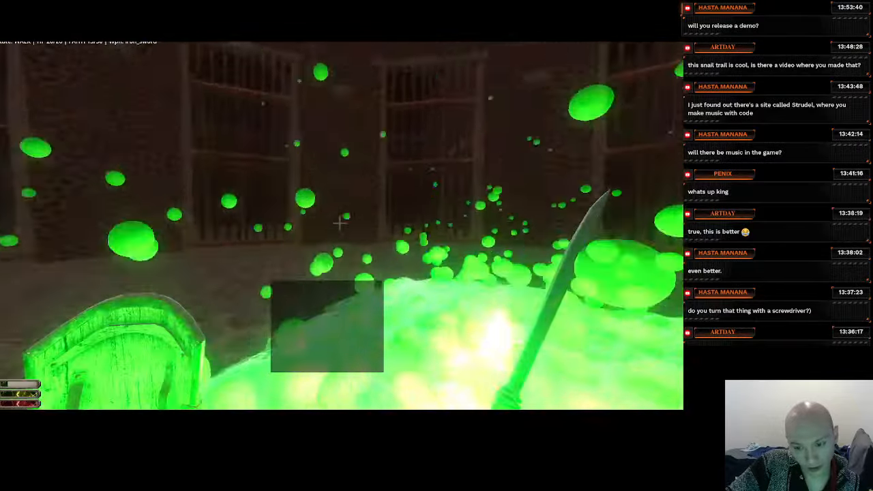
key("w")
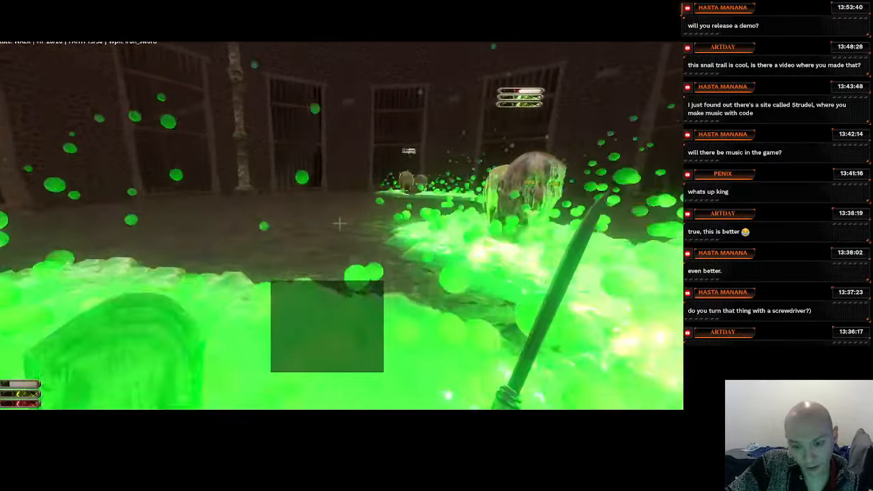
key("w")
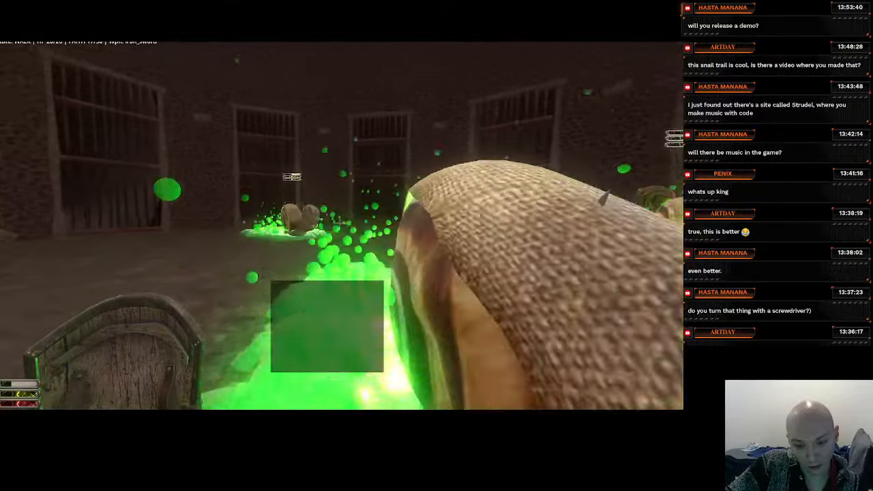
key("w")
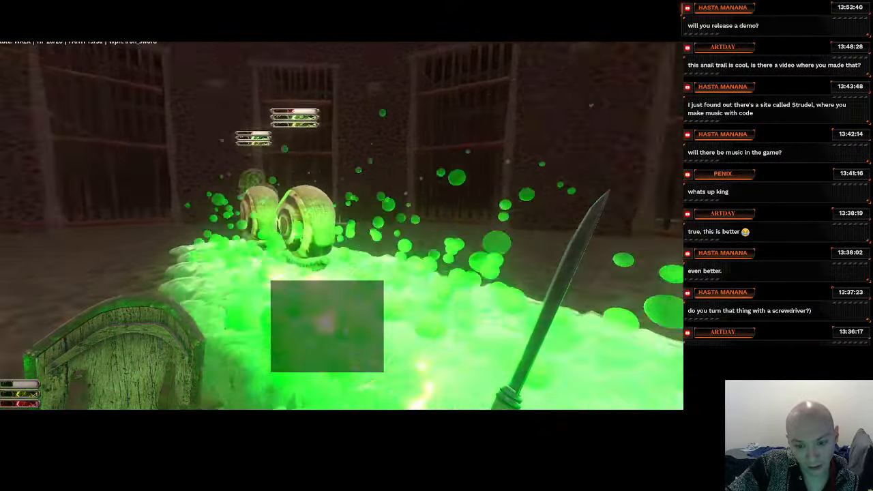
key("Escape")
left_click(315, 96)
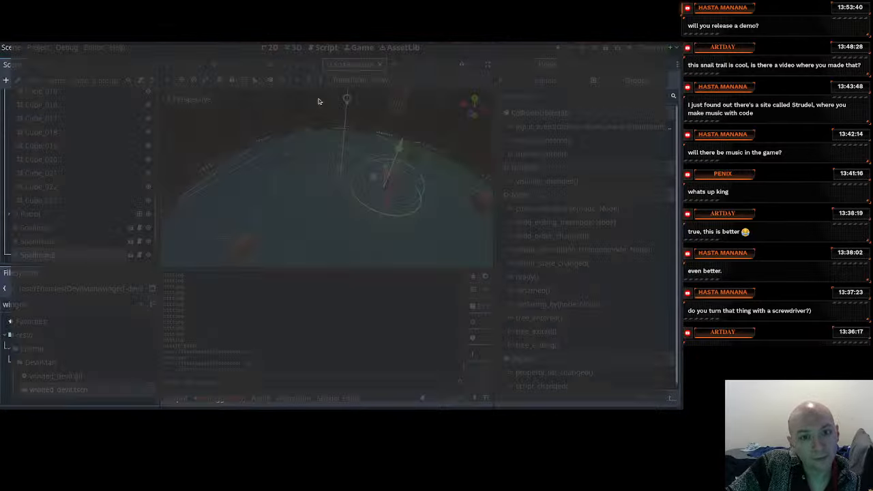
Examine the output log for messages printed by the snail trail hurt box
scroll(196, 324, "up", 10)
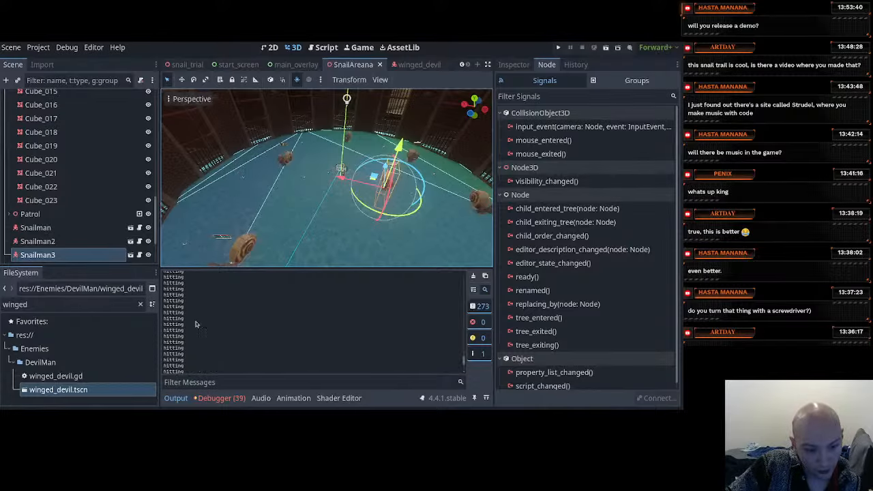
scroll(196, 318, "up", 10)
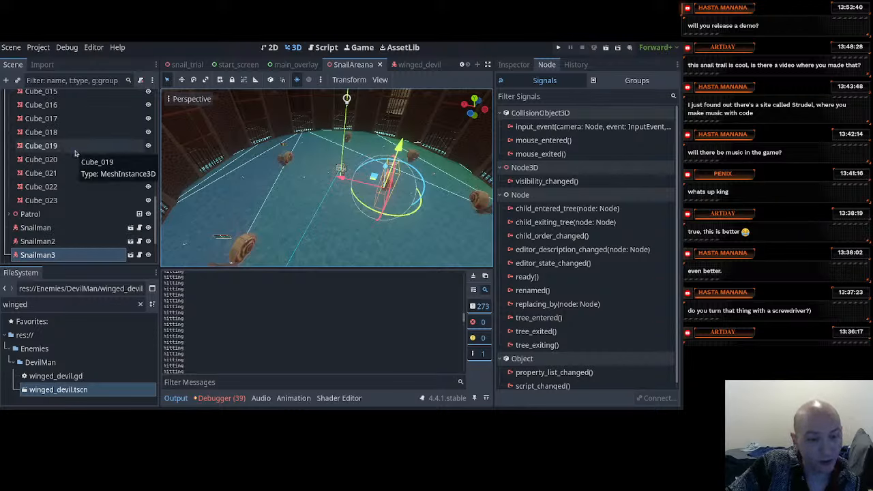
scroll(75, 153, "up", 10)
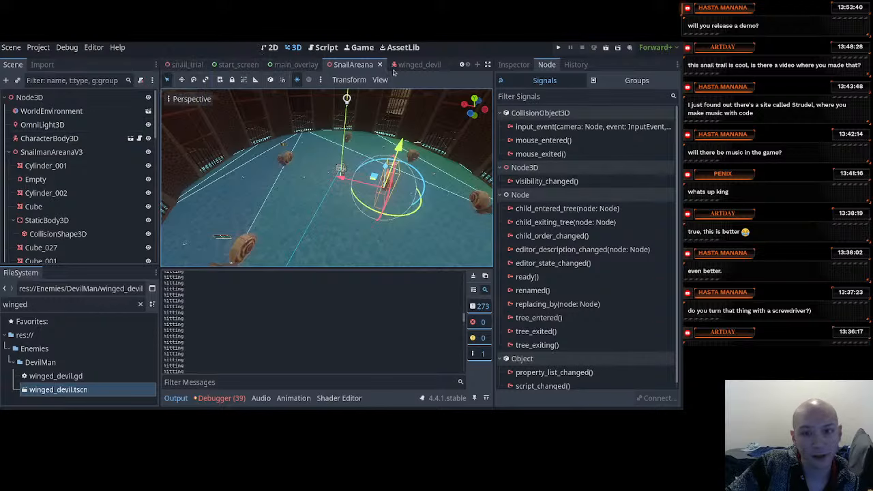
Inspect the Player scene's root CharacterBody3D in the 3D view, and return to the SnailAreana scene
mouse_move(239, 63)
scroll(205, 64, "up", 5)
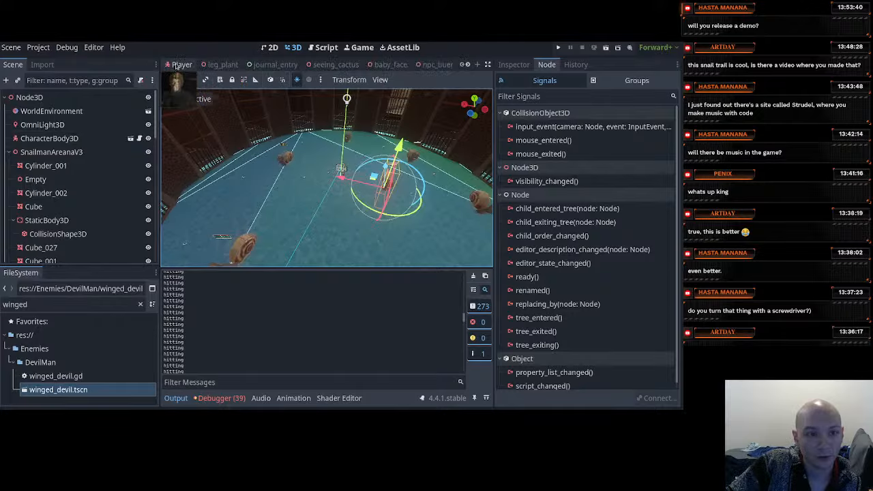
left_click(177, 65)
scroll(96, 166, "up", 6)
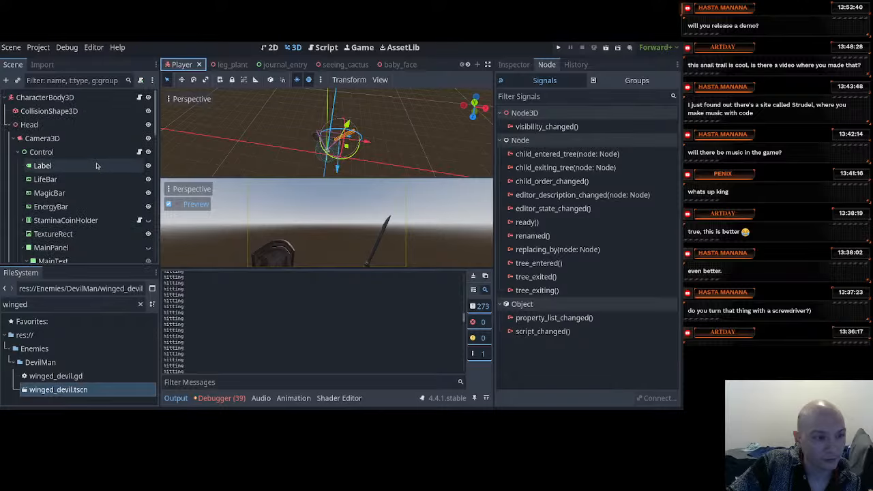
left_click(68, 97)
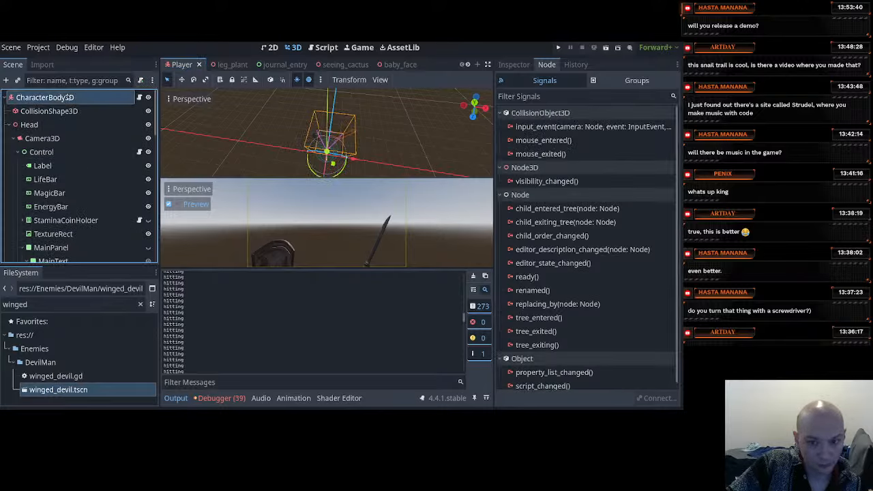
scroll(335, 156, "up", 4)
scroll(336, 157, "down", 3)
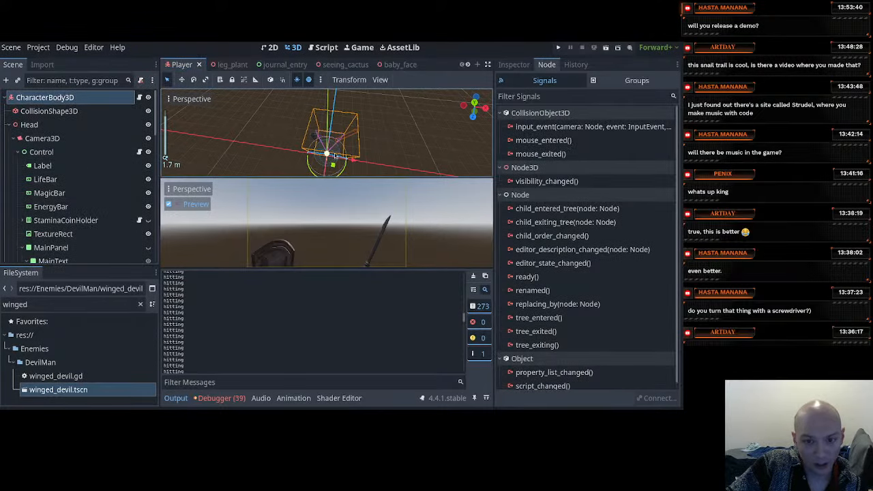
middle_click_drag(335, 156, 216, 169)
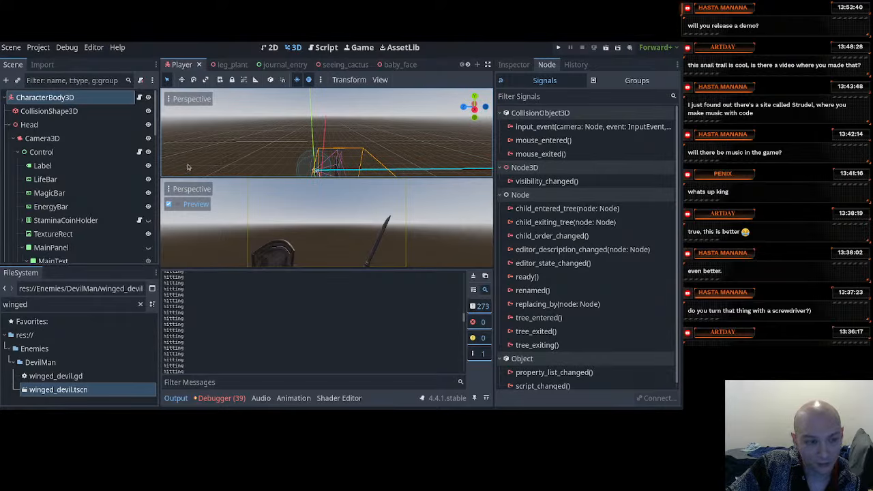
scroll(307, 158, "down", 20)
scroll(305, 157, "up", 7)
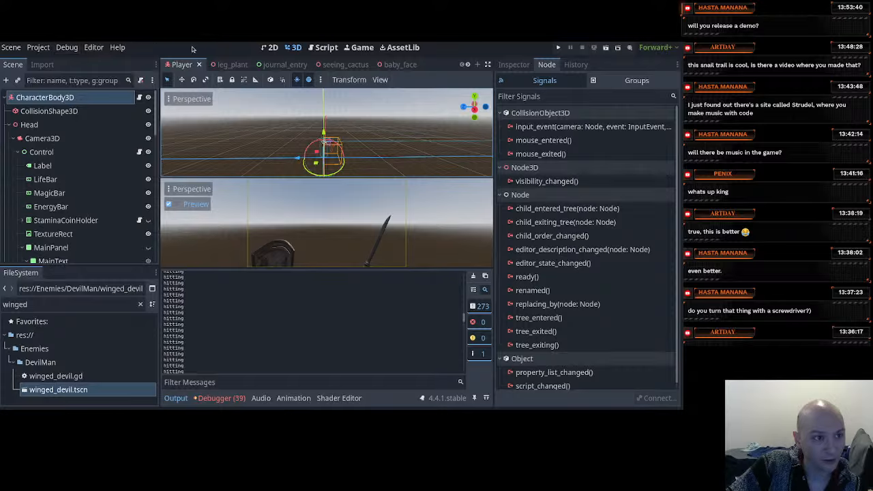
scroll(350, 65, "down", 1)
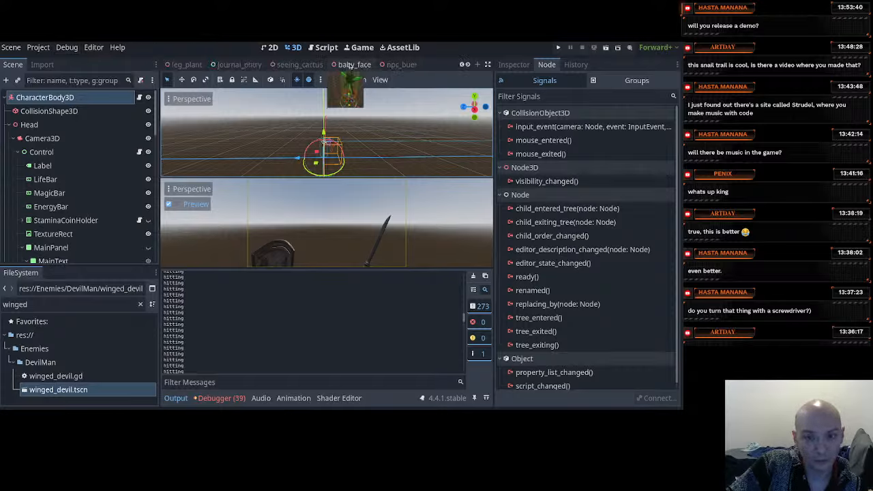
scroll(350, 65, "down", 5)
left_click(350, 64)
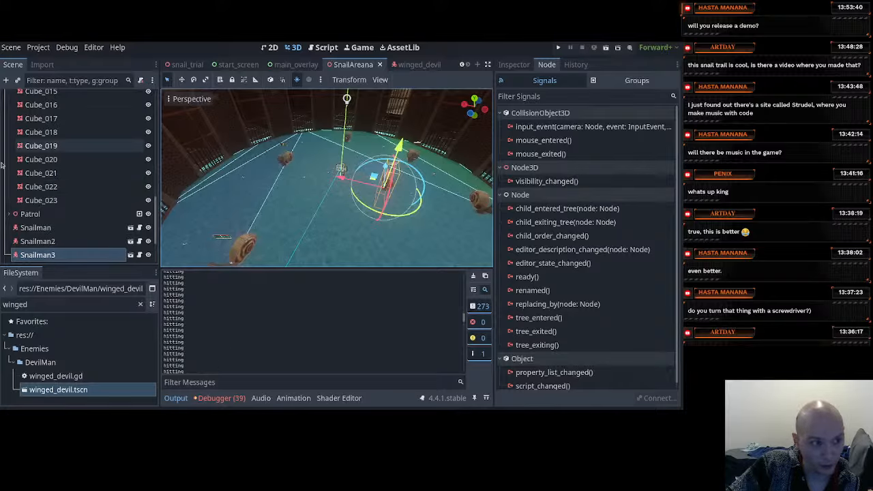
Switch to the code editor and add body as a second argument to the print("hitting") call in snail_trial.gd
key("alt+Tab")
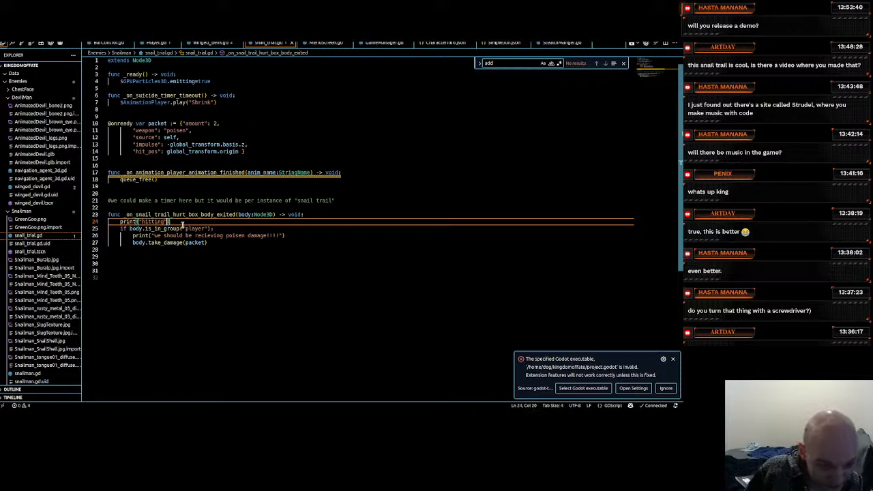
type(",")
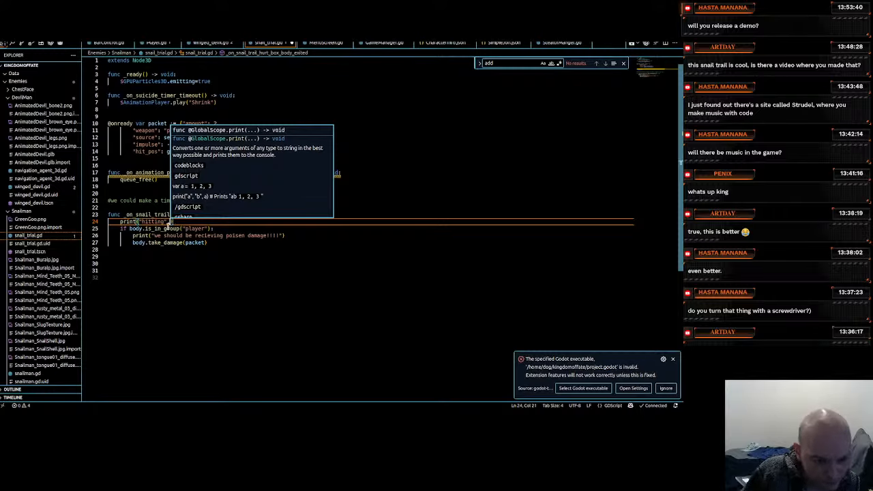
mouse_move(165, 229)
type("body")
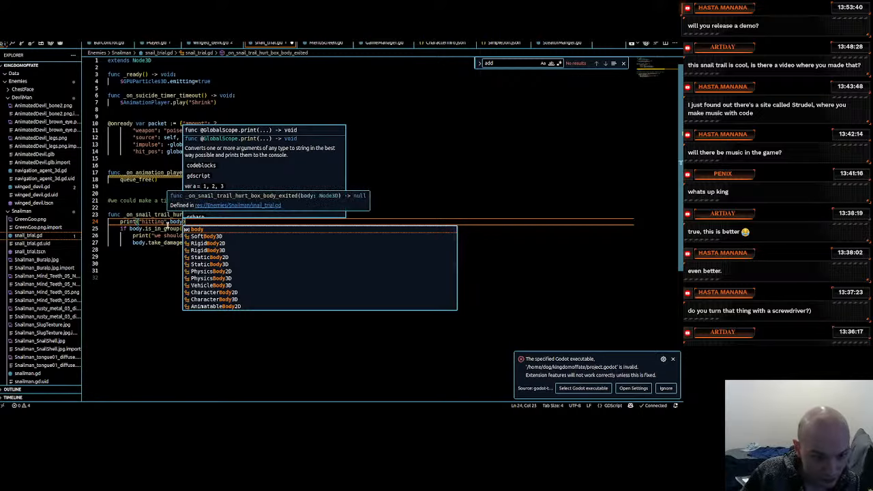
Change the text in the hurt box print call to "hitting: " in snail_trial.gd and save the script
left_click(163, 221)
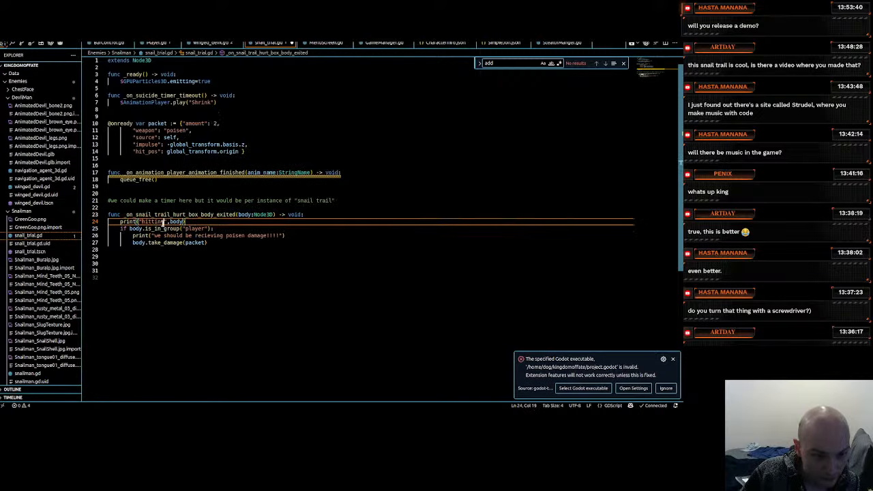
type(":")
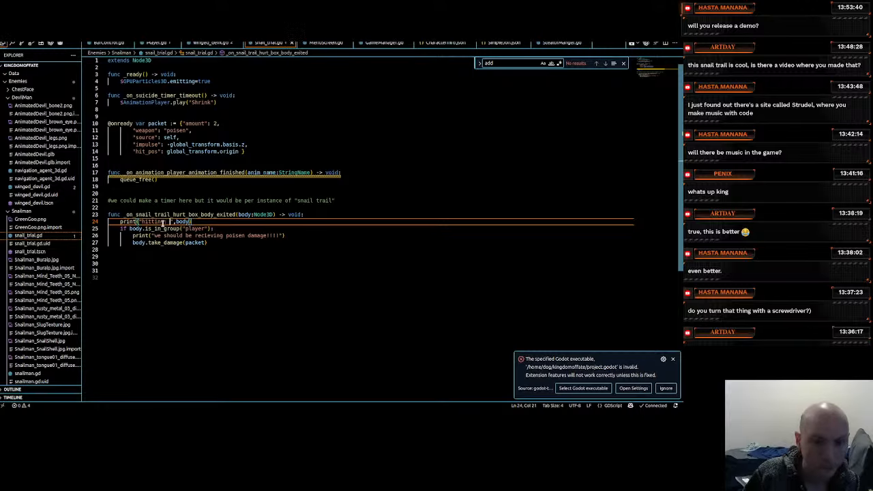
left_click(312, 173)
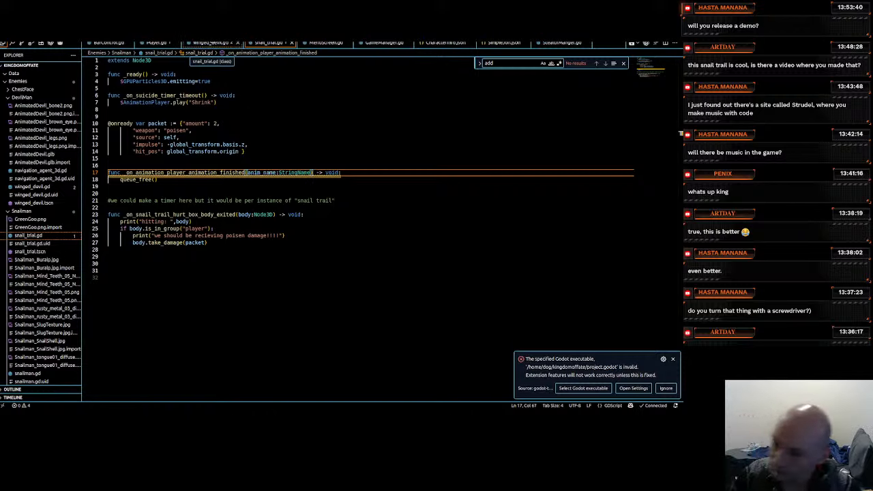
Switch to Godot and open the snail_trial scene
key("alt+Tab")
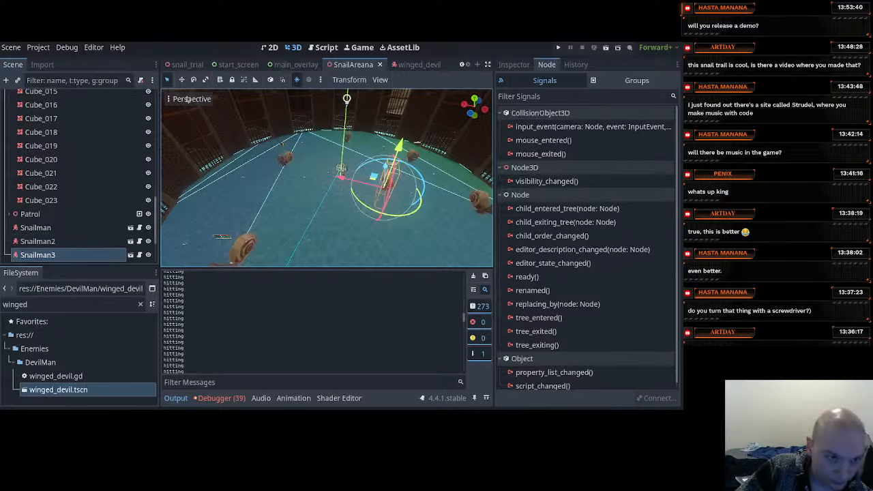
scroll(296, 64, "down", 5)
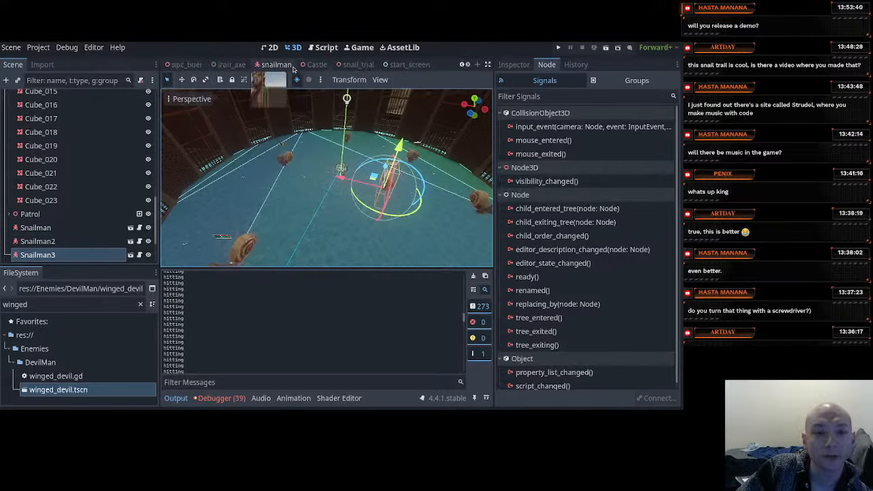
scroll(293, 65, "up", 3)
scroll(299, 64, "down", 6)
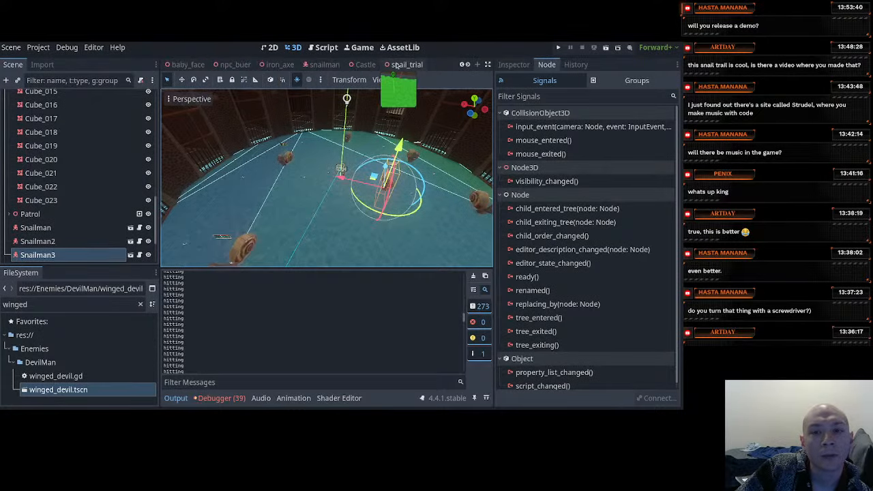
left_click(223, 64)
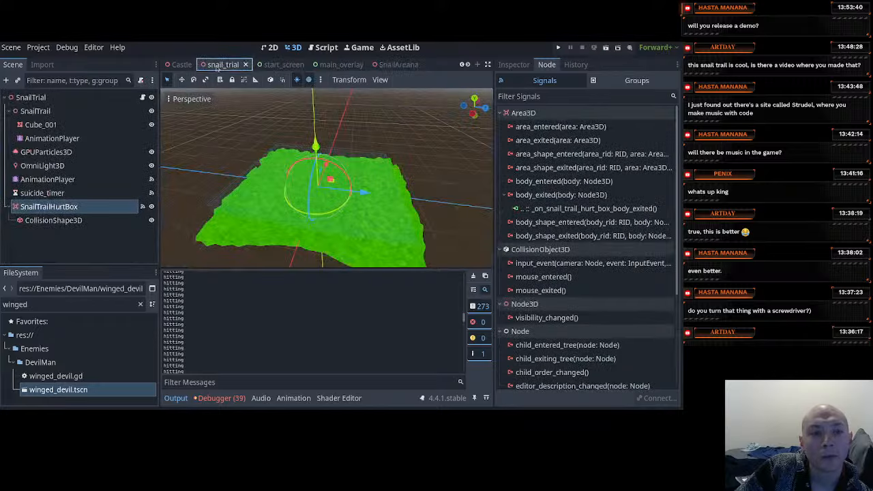
Set SnailTrailHurtBox's collision to layer 5 only and its mask to layer 2 (player) only, and save the scene
left_click(523, 67)
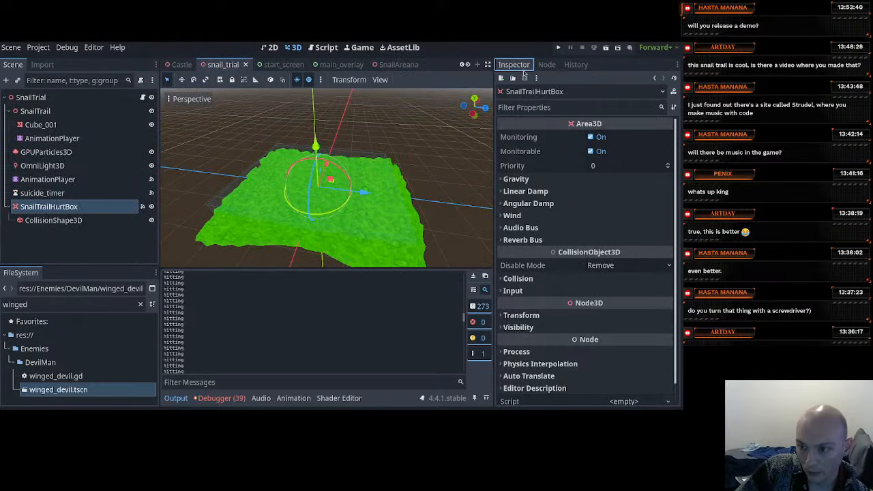
scroll(542, 264, "down", 1)
left_click(541, 260)
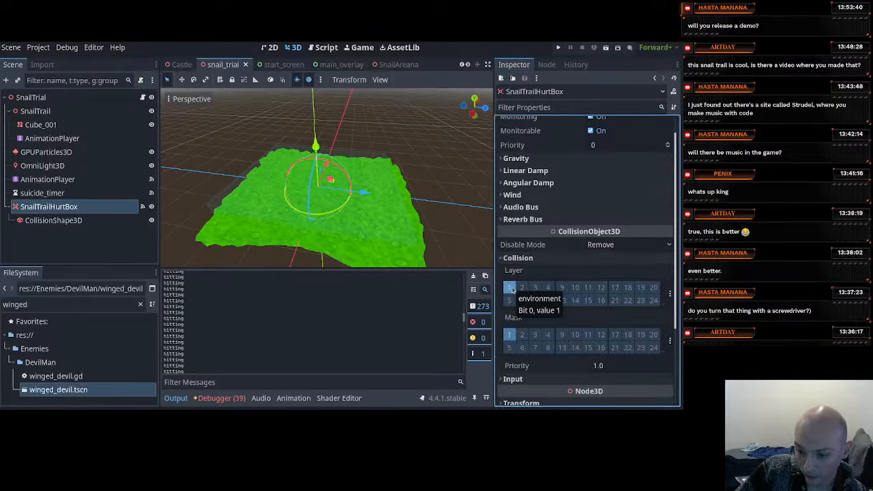
left_click(511, 288)
left_click(511, 335)
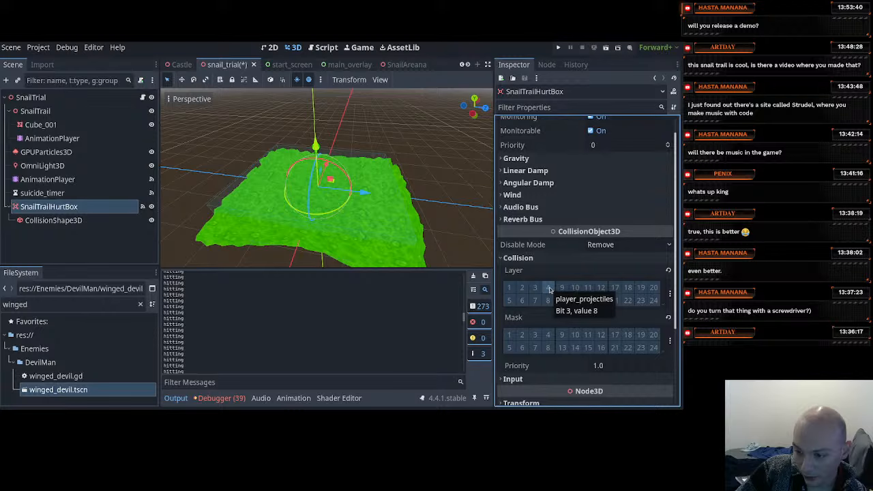
left_click(510, 301)
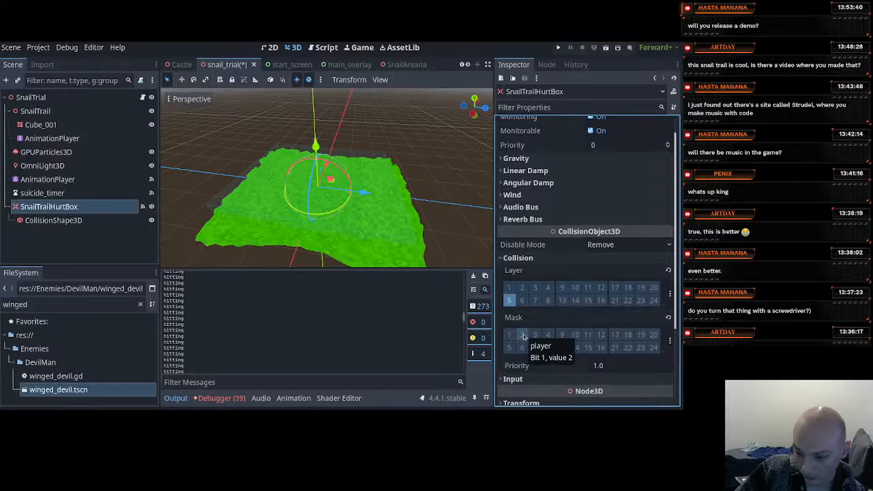
left_click(523, 335)
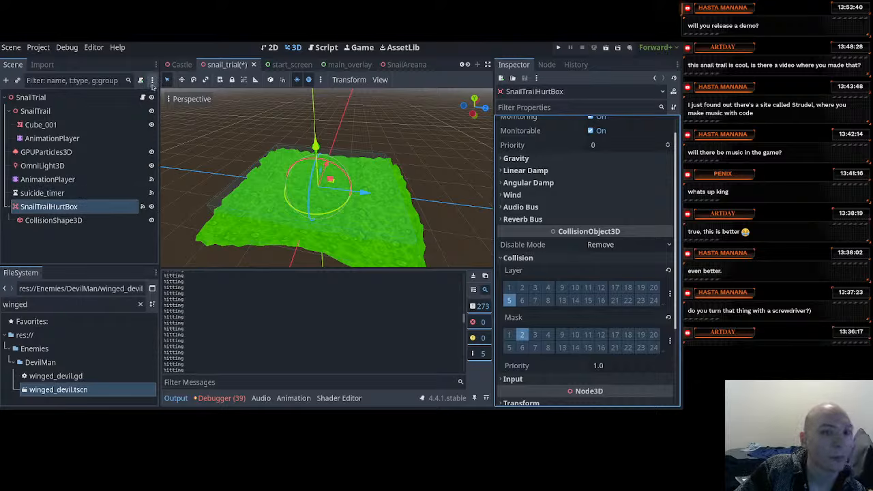
key("ctrl+s")
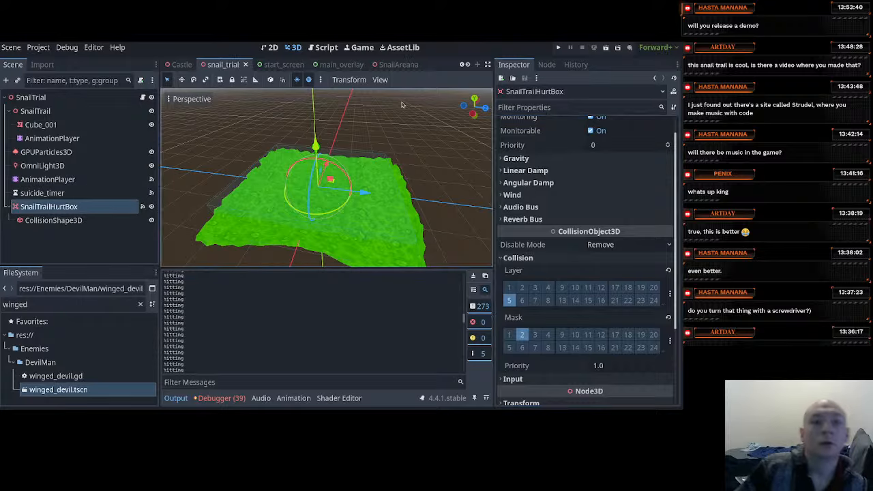
Return to the SnailAreana scene and run it
scroll(247, 199, "up", 3)
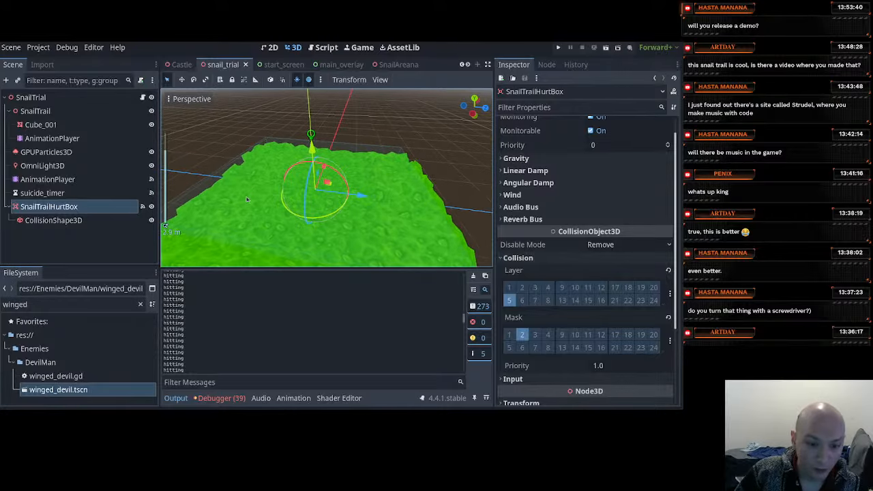
middle_click_drag(247, 199, 453, 192)
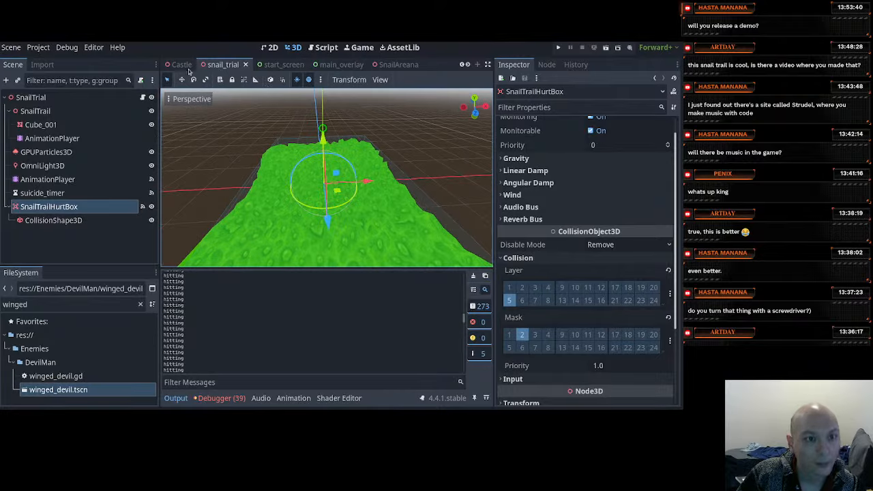
left_click(396, 65)
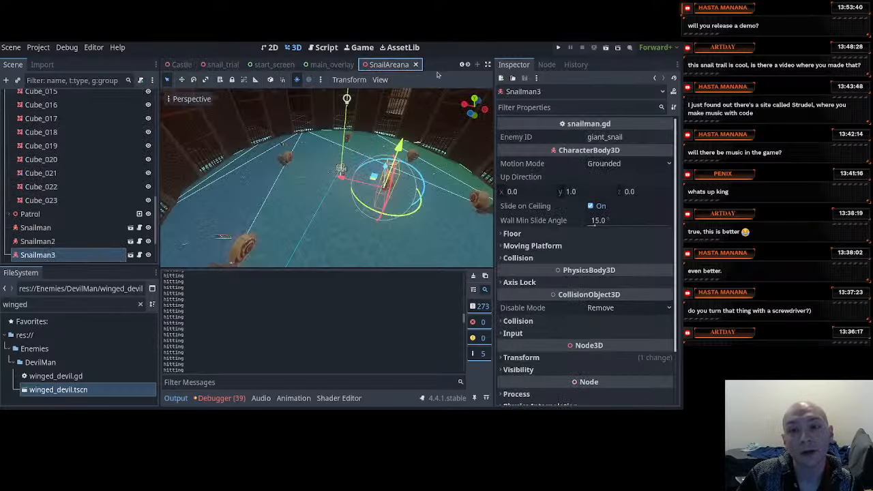
left_click(606, 48)
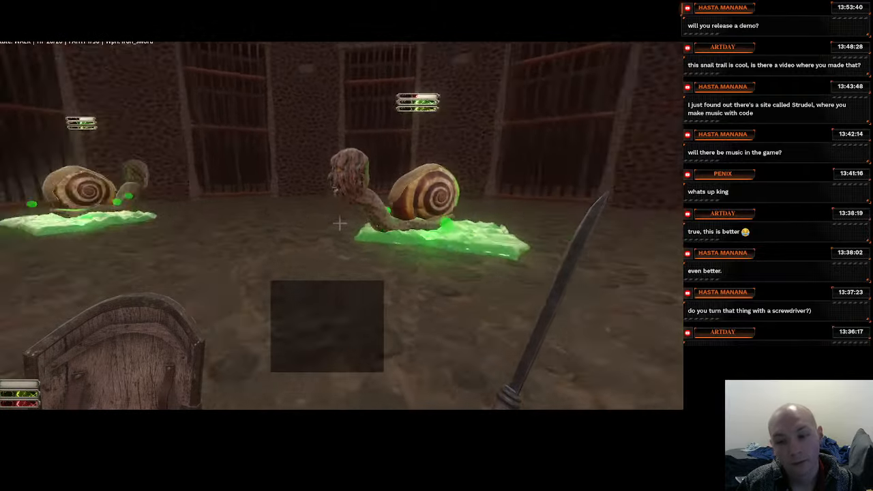
Walk the player through the snails' green slime trails to test the poison damage, and exit the game
key("w")
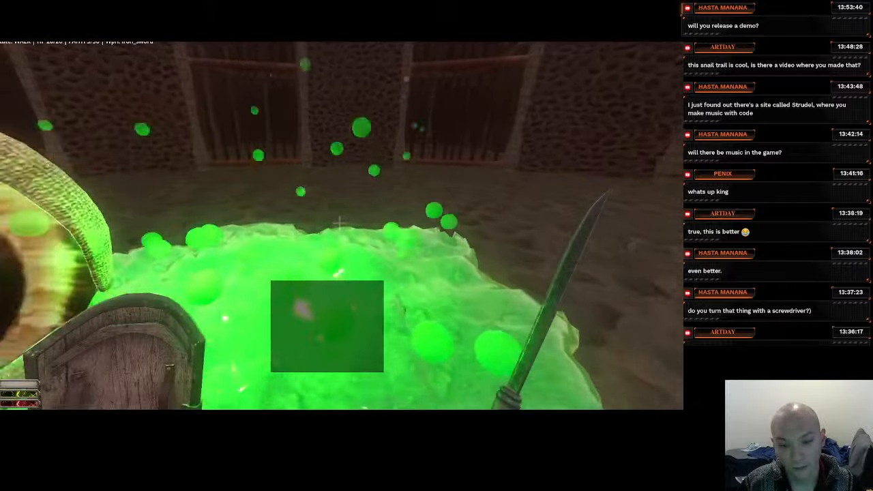
key("w")
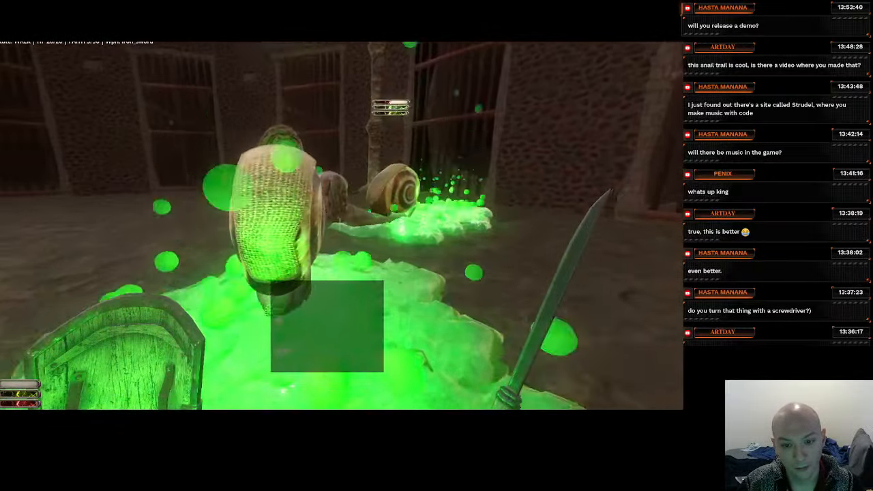
key("w")
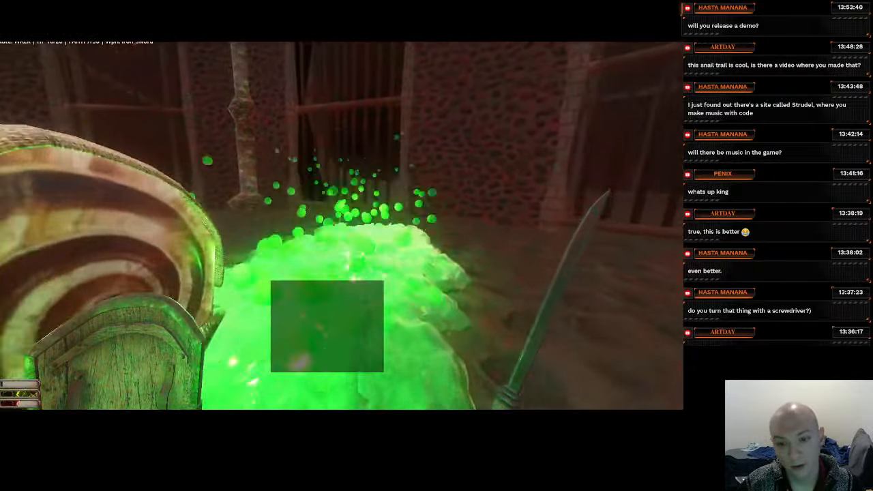
key("w")
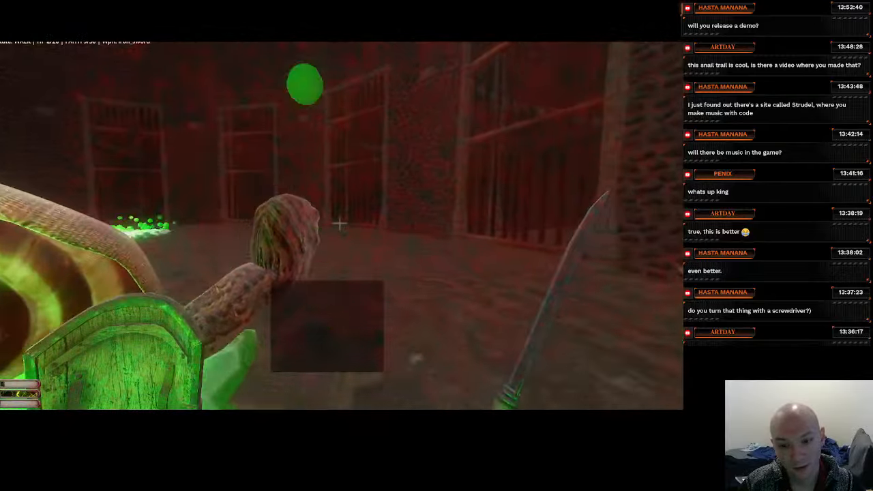
key("s")
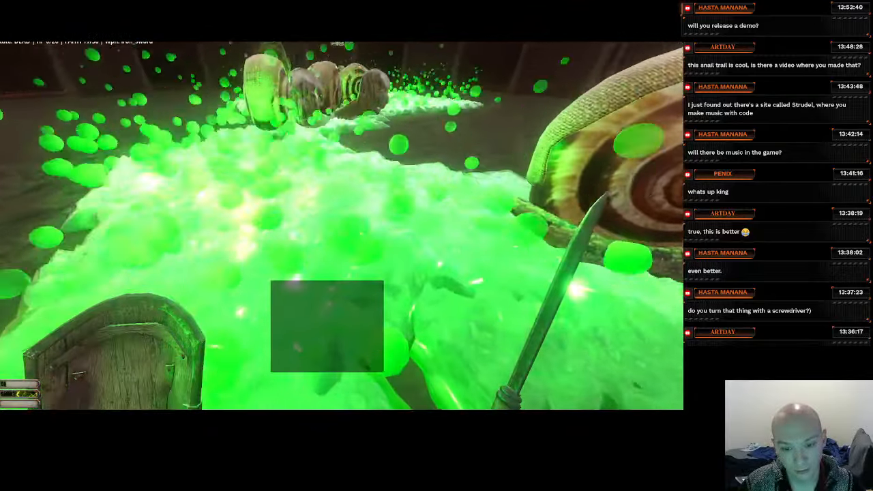
key("s")
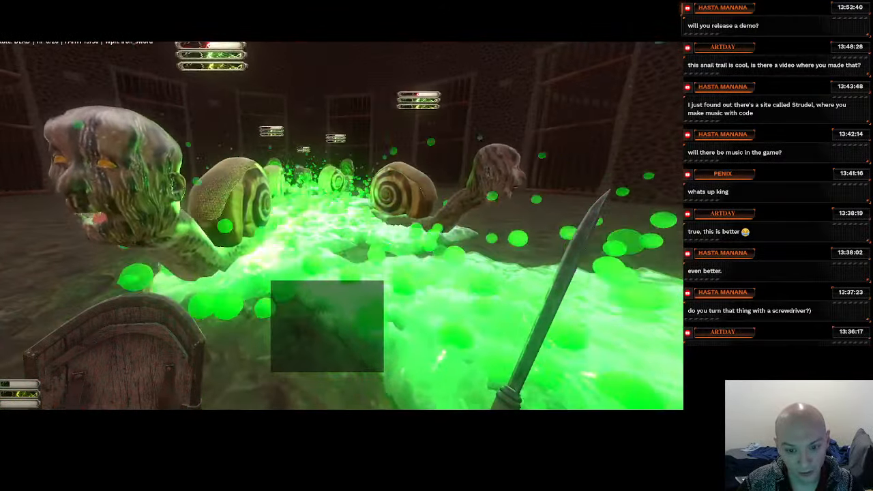
key("Escape")
left_click(299, 106)
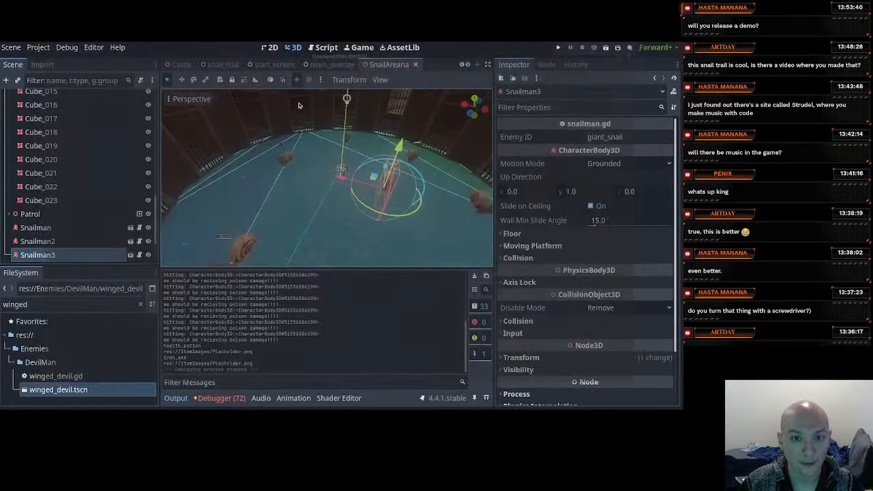
Examine the output log for the bodies printed by the snail trail hurt box, and collapse the log
scroll(219, 325, "up", 10)
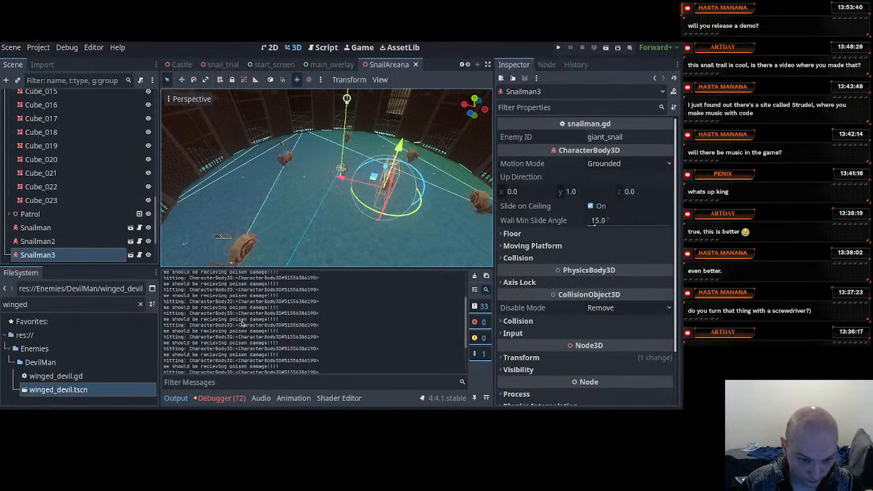
scroll(246, 312, "down", 1)
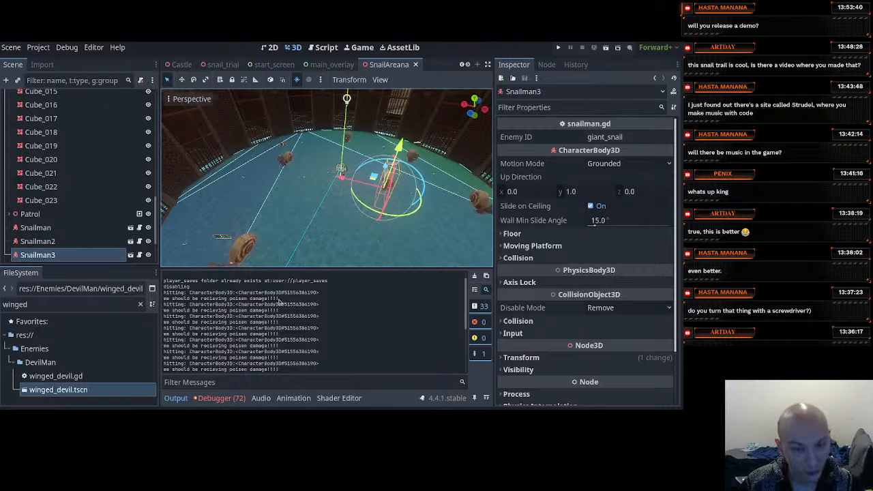
left_click(175, 399)
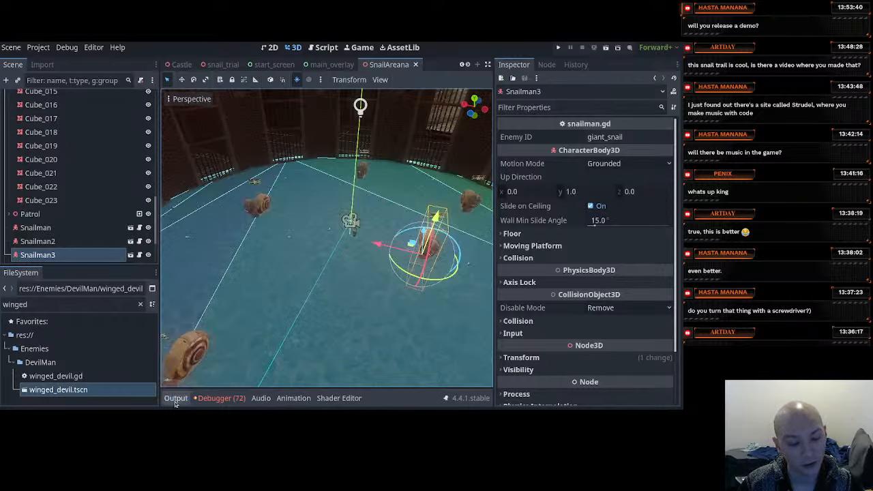
Open the Player scene
scroll(238, 64, "down", 5)
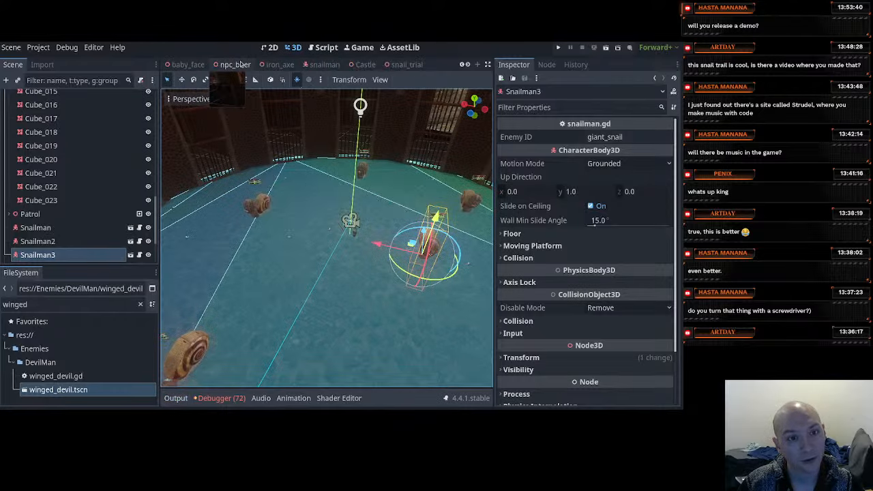
left_click(181, 65)
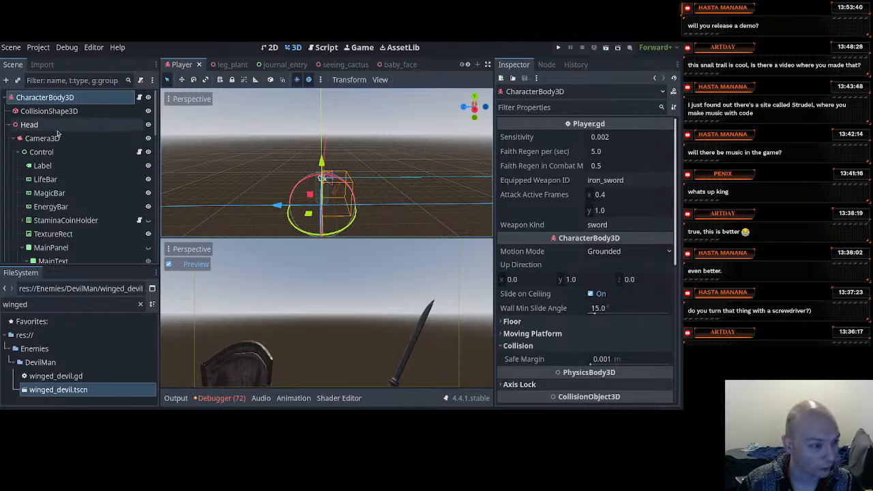
Switch to GIMP, create a blank 1024 × 1024 px image, and tile its window over half of the screen
left_click(1, 127)
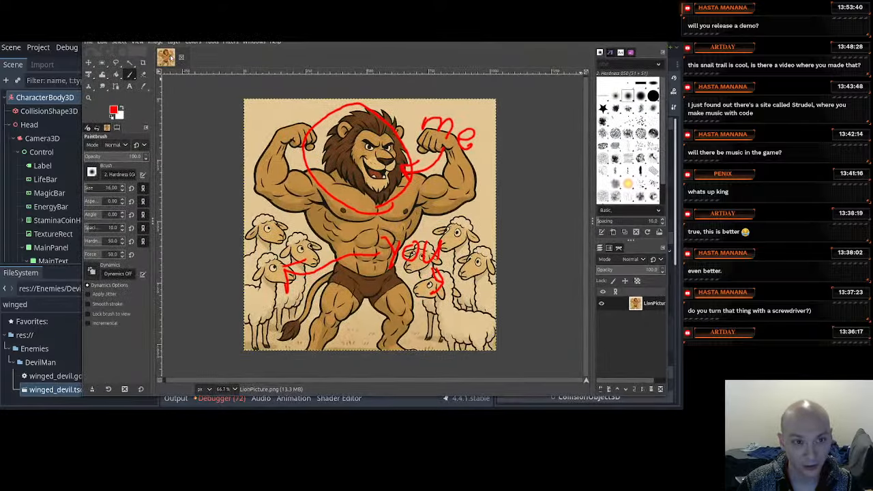
left_click(88, 43)
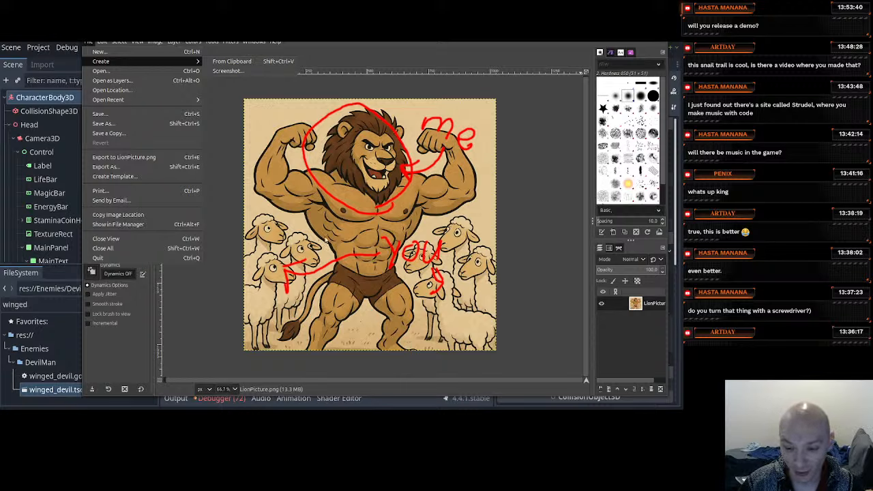
mouse_move(156, 42)
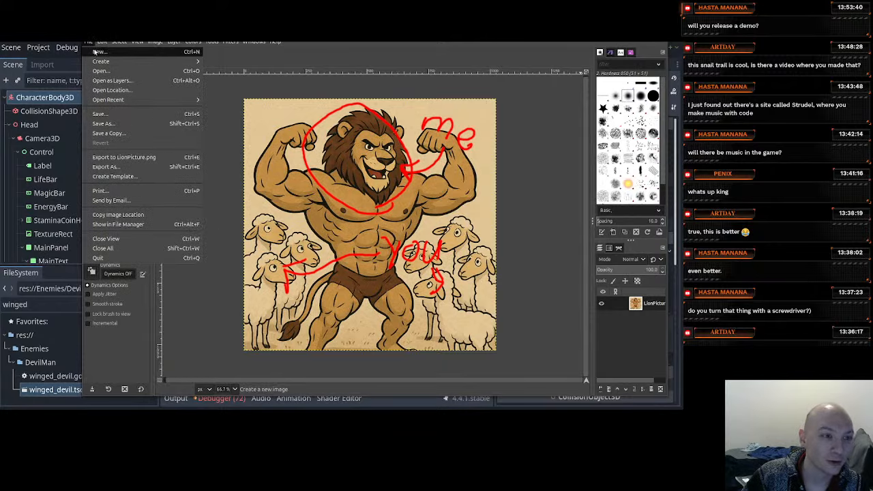
left_click(99, 52)
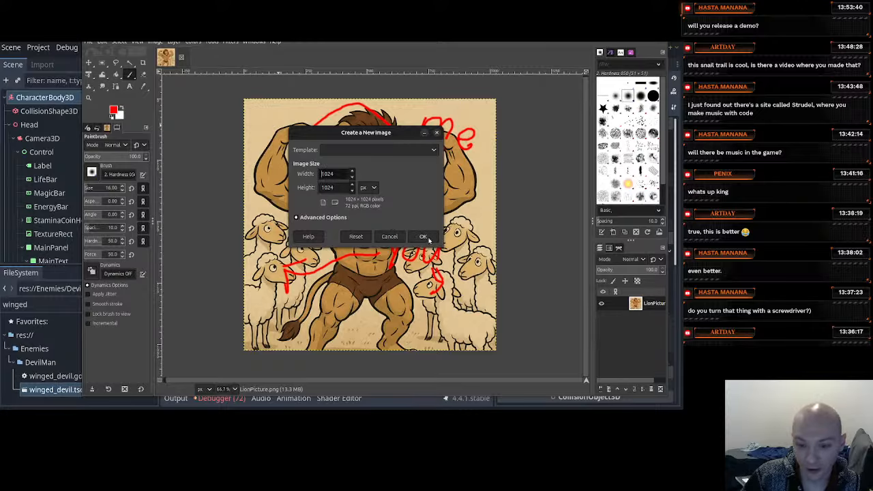
left_click(423, 237)
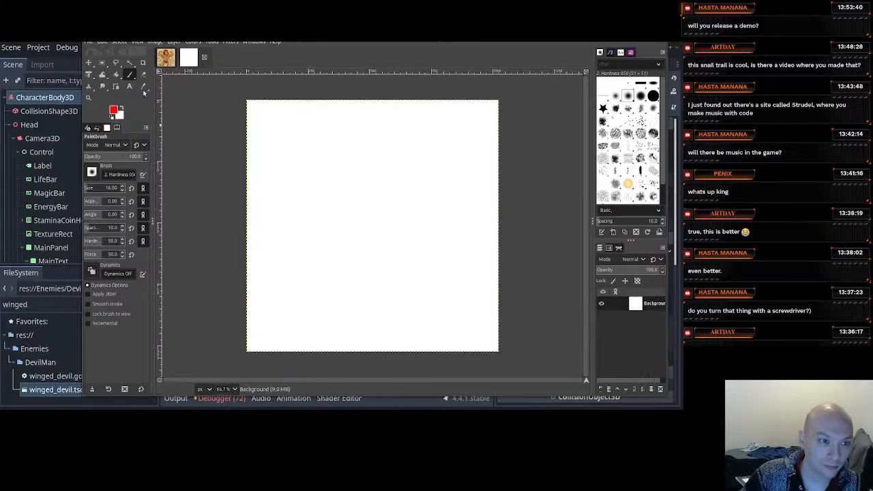
left_click_drag(416, 30, 368, 30)
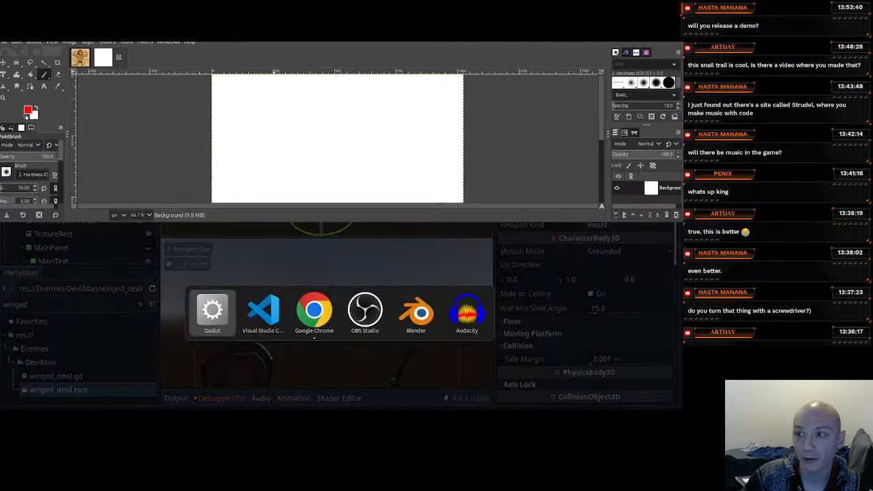
Maximize the GIMP window, then give the Background layer an alpha channel and erase its entire white fill to transparency
key("Return")
double_click(274, 31)
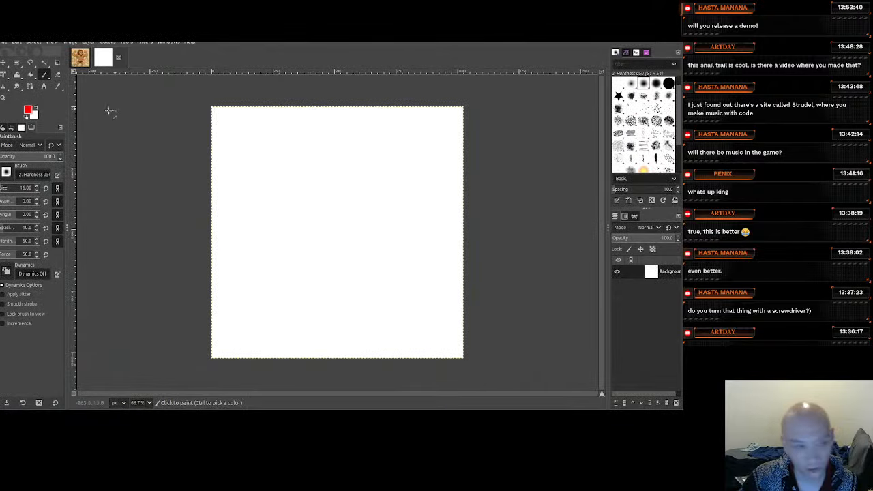
left_click(58, 75)
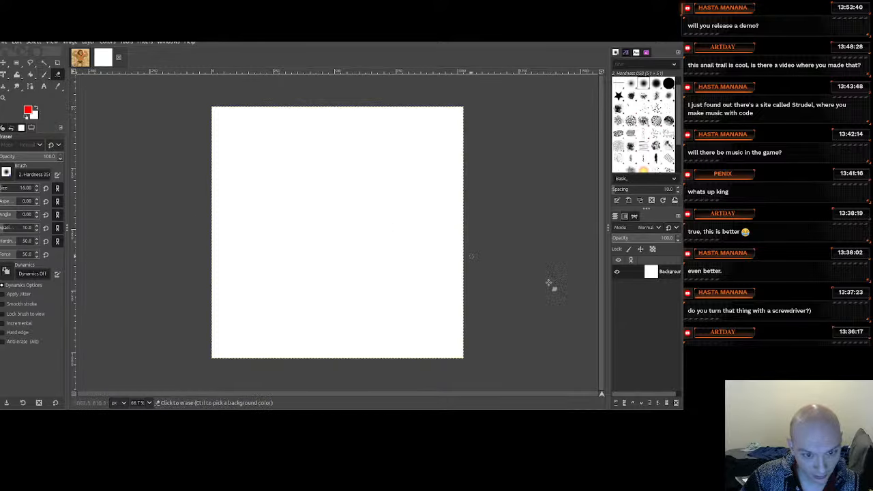
right_click(667, 273)
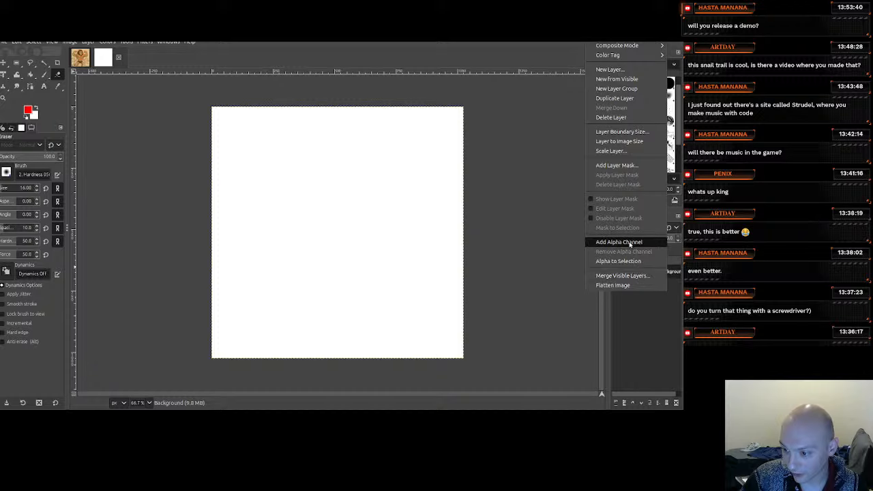
left_click(628, 243)
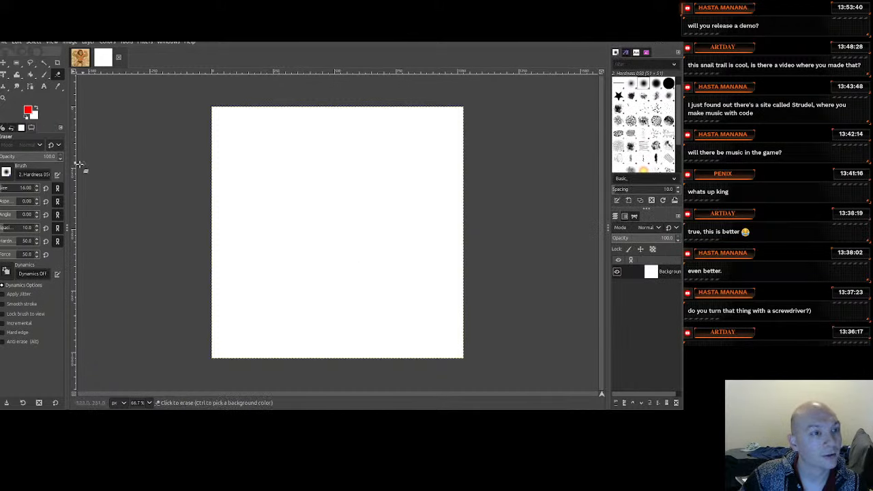
mouse_move(256, 102)
left_mouse_down()
mouse_move(133, 177)
mouse_move(185, 127)
mouse_move(307, 146)
mouse_move(345, 115)
left_mouse_up()
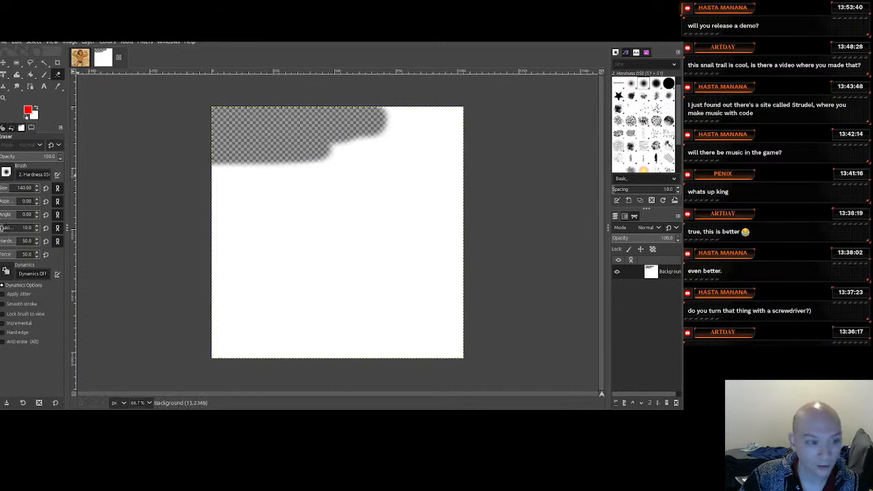
mouse_move(382, 137)
left_mouse_down()
mouse_move(410, 146)
mouse_move(371, 157)
mouse_move(386, 197)
mouse_move(258, 246)
mouse_move(363, 284)
mouse_move(188, 333)
mouse_move(381, 350)
left_mouse_up()
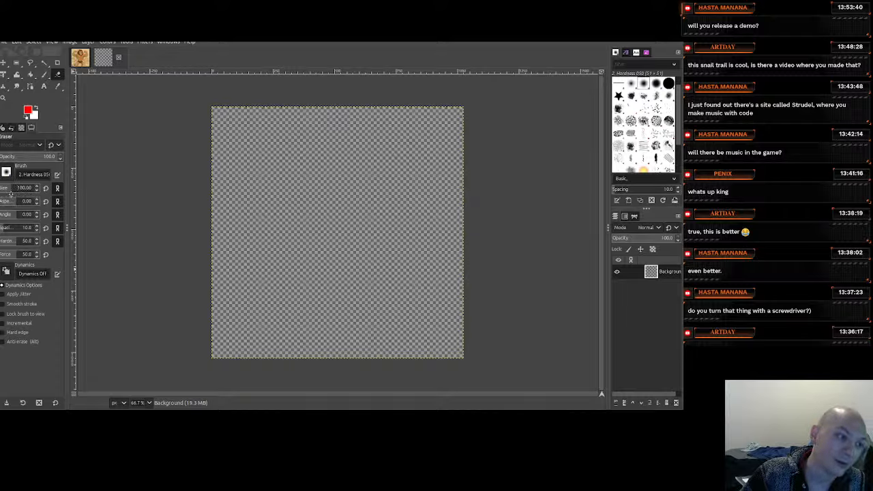
Set the foreground colour to black (000000)
left_click(29, 113)
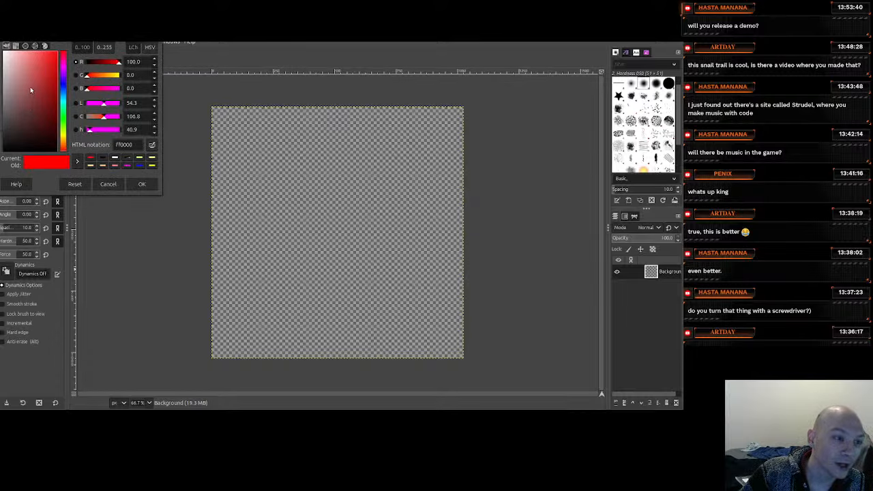
left_click_drag(30, 87, 1, 151)
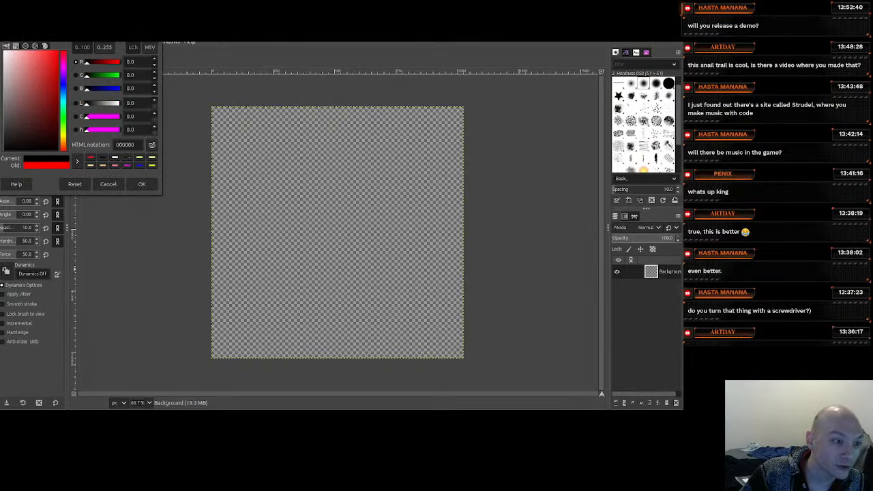
left_click(143, 185)
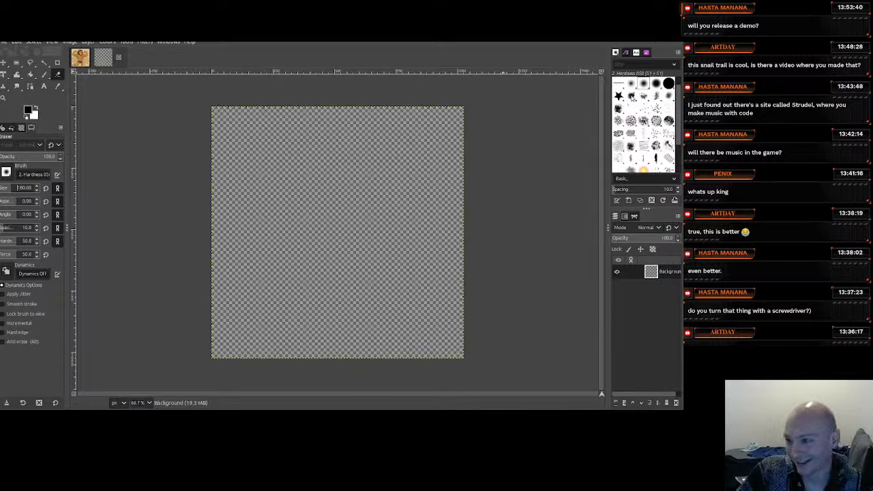
Choose the Acrylic 01 brush at size 339 and set the foreground colour to bright green
left_click(631, 96)
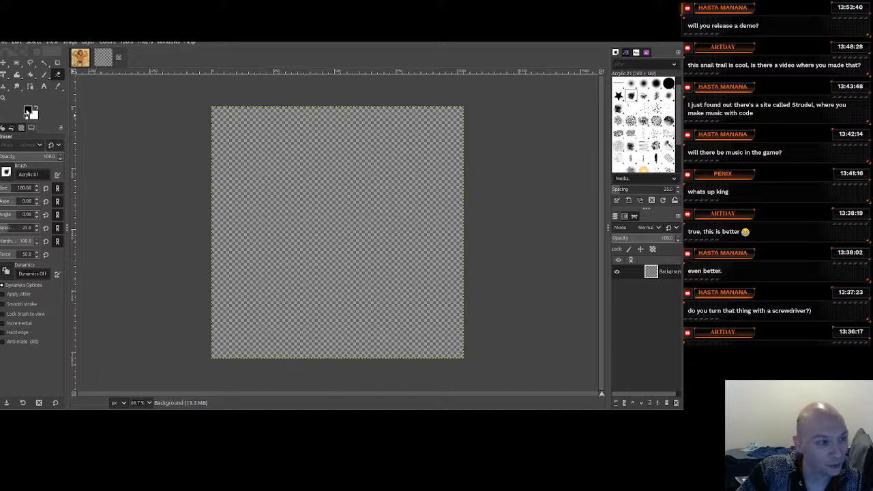
left_click(27, 110)
left_click(62, 125)
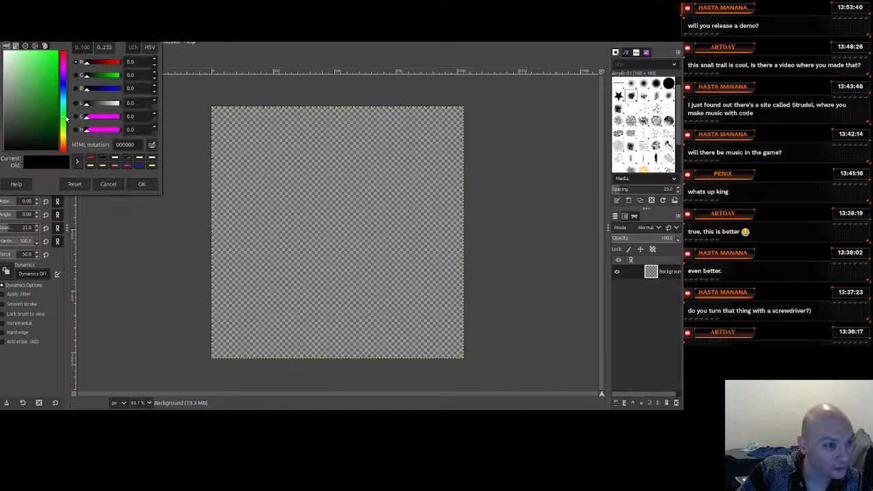
left_click_drag(42, 109, 54, 73)
left_click(142, 184)
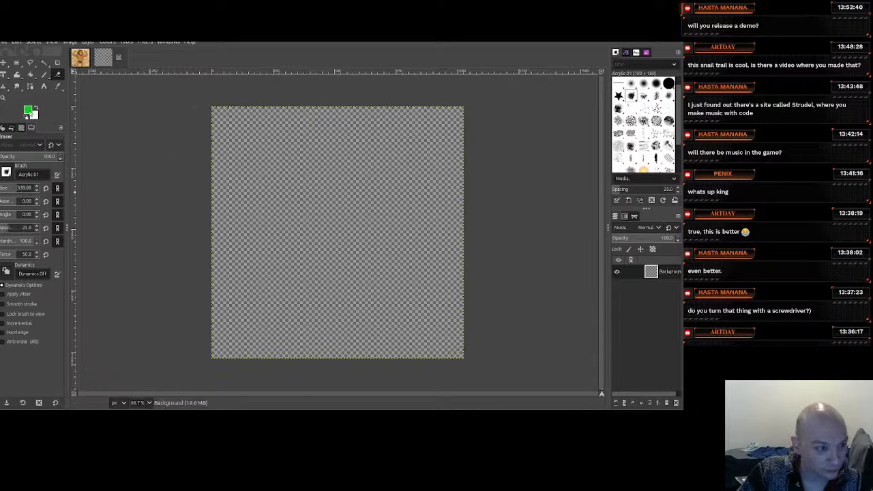
Paint an irregular green splatter border along all four edges of the transparent canvas with the Paintbrush
left_click(42, 75)
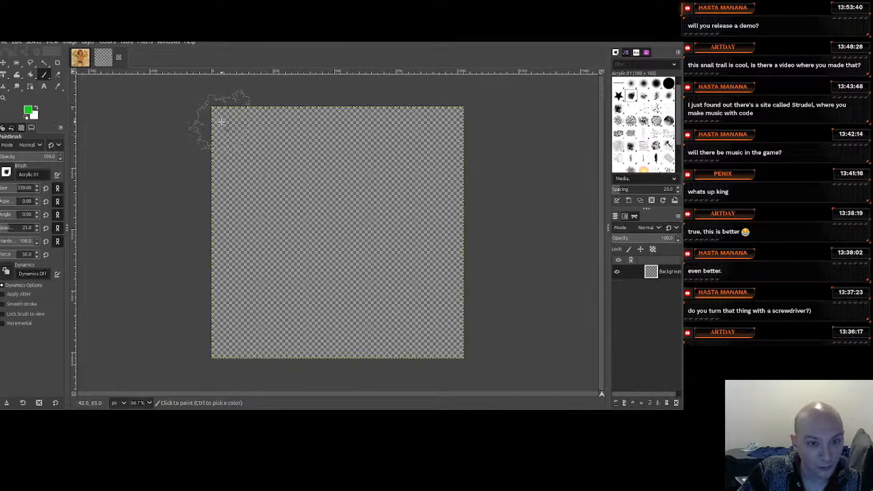
mouse_move(220, 121)
left_mouse_down()
mouse_move(205, 143)
mouse_move(196, 196)
mouse_move(205, 379)
left_mouse_up()
mouse_move(299, 374)
left_mouse_down()
mouse_move(252, 368)
mouse_move(498, 354)
mouse_move(472, 312)
mouse_move(470, 95)
mouse_move(466, 102)
left_mouse_up()
left_click(423, 91)
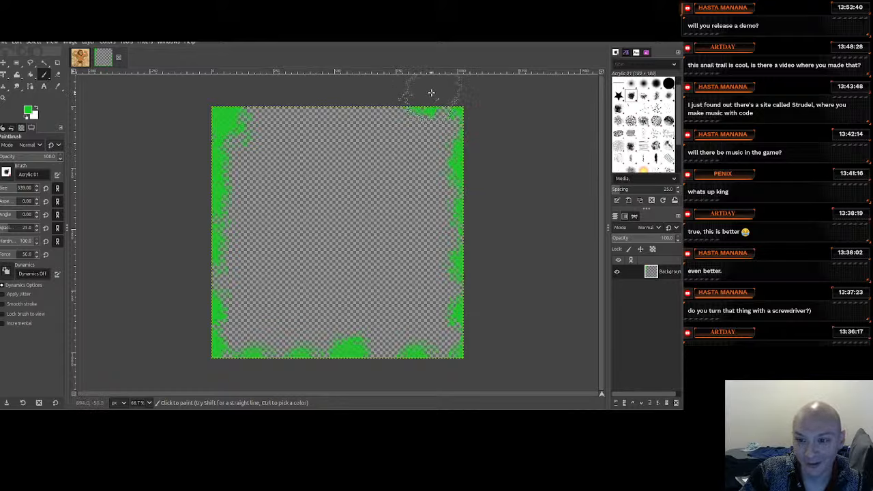
left_click(390, 94)
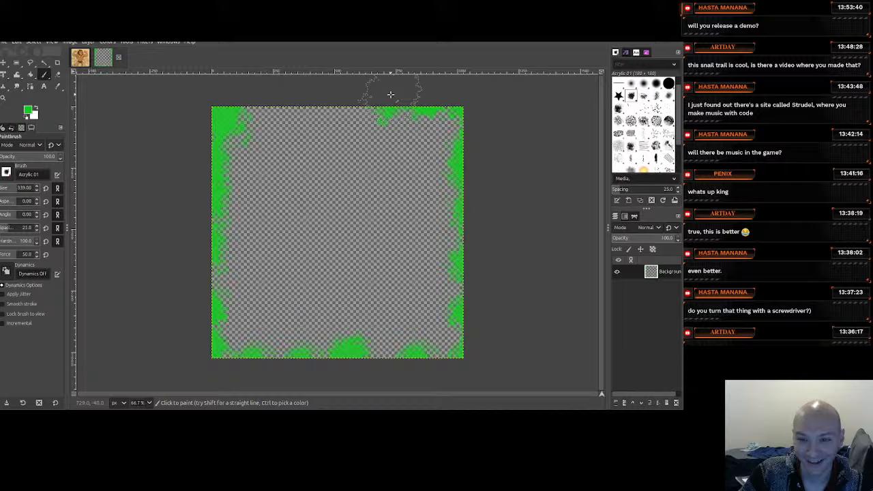
left_click(347, 98)
left_click(290, 92)
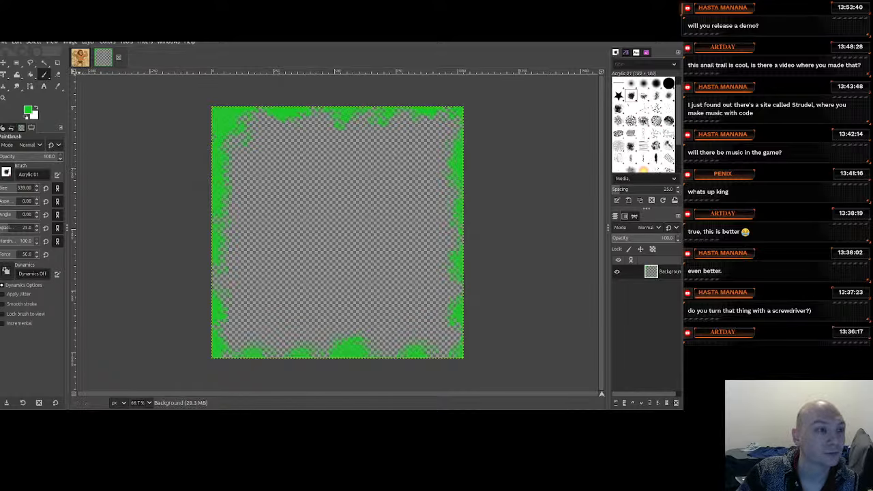
Export the image as Green.png into the kingdomoffate/UI/Images folder with the default PNG options
left_click(3, 41)
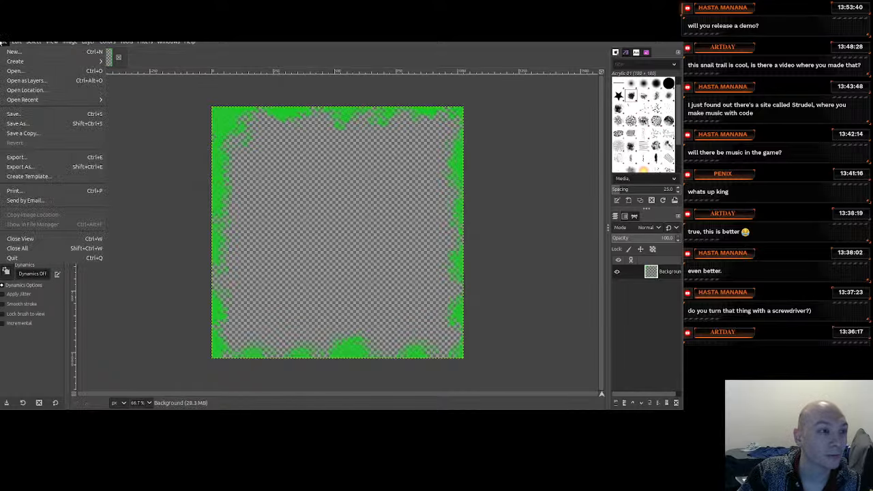
left_click(34, 171)
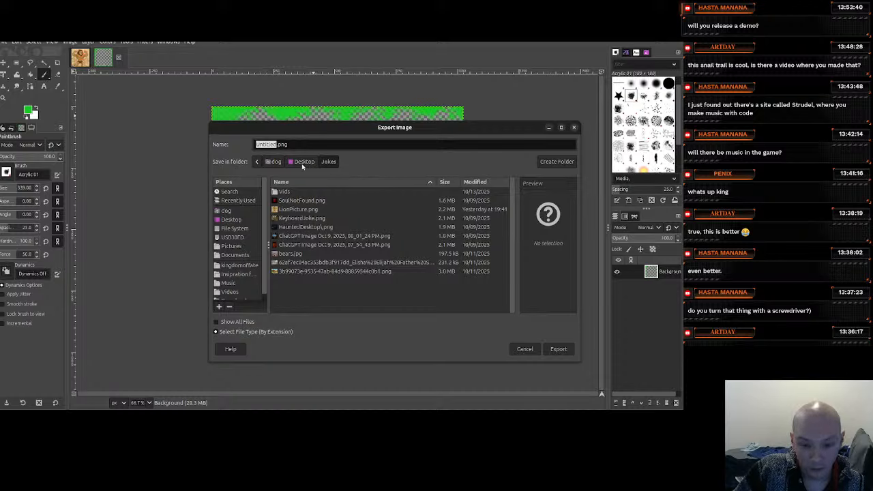
left_click(303, 164)
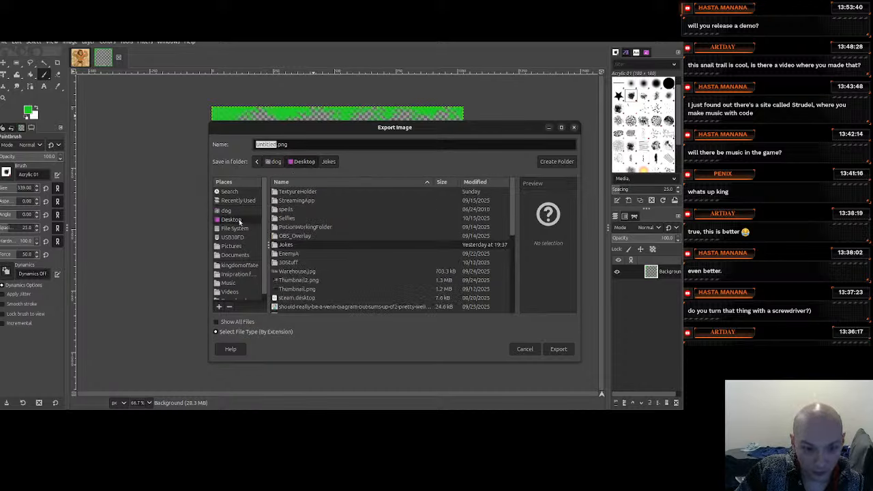
left_click(240, 267)
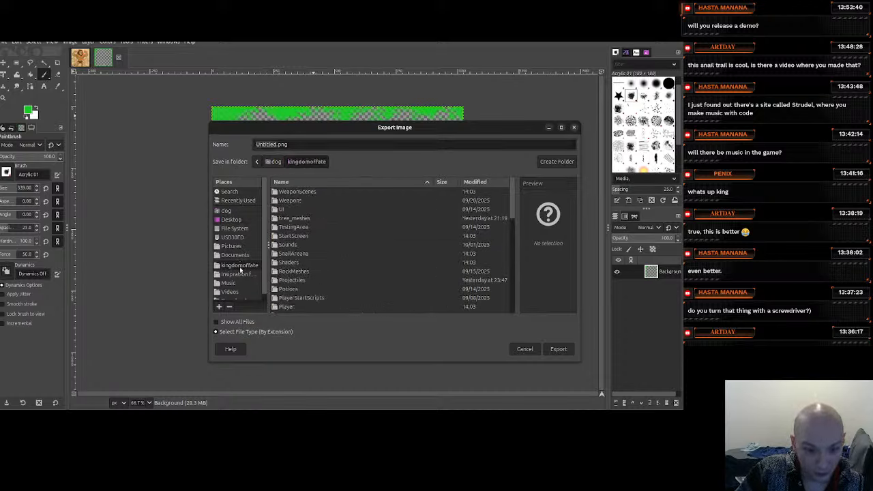
double_click(294, 210)
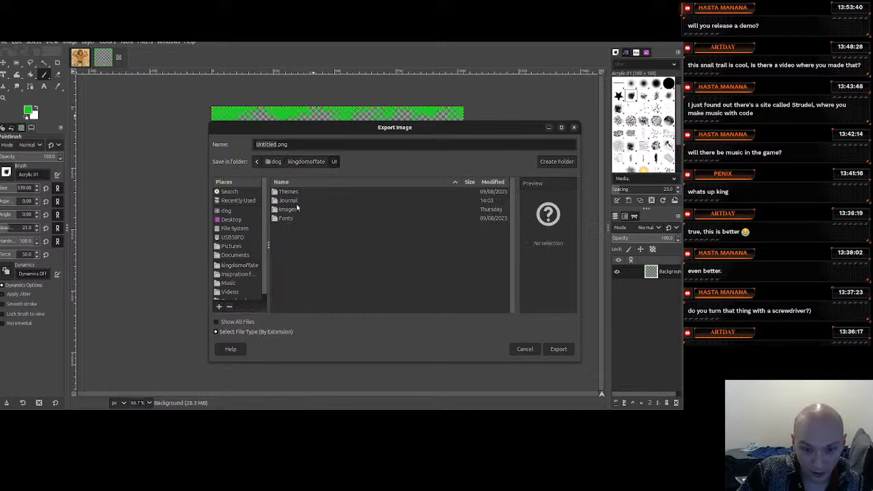
double_click(289, 209)
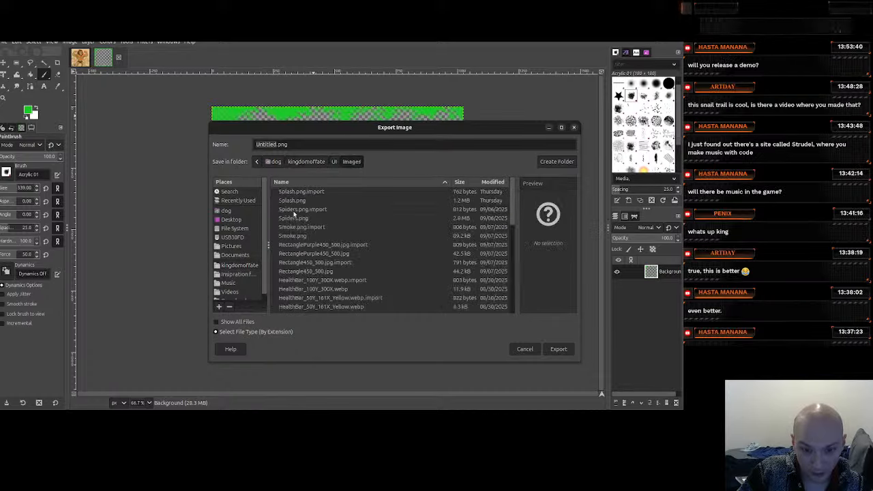
left_click(278, 144)
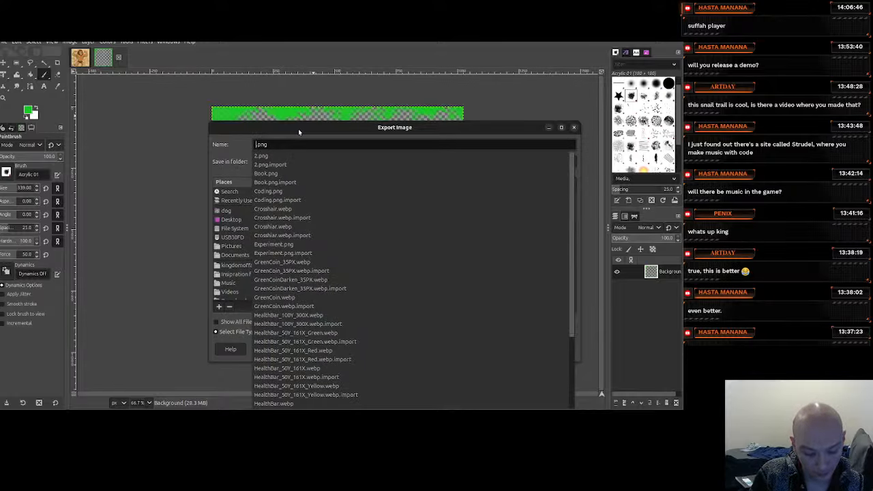
type("Green")
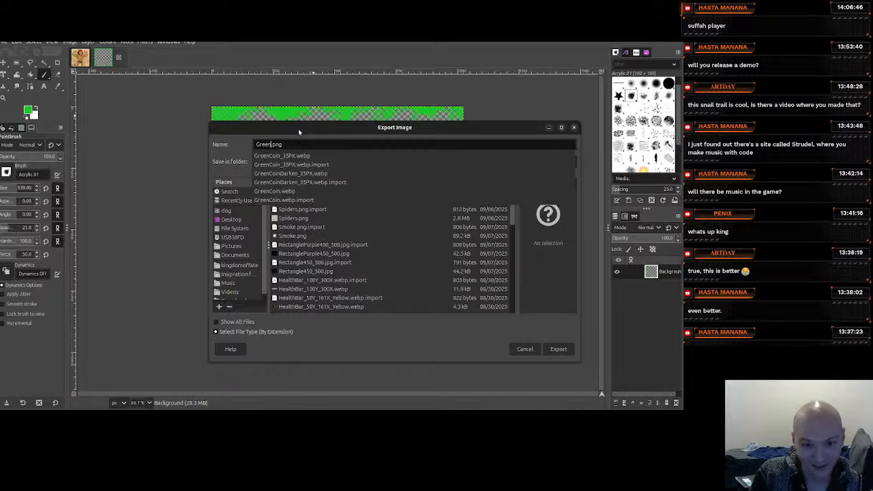
key("Return")
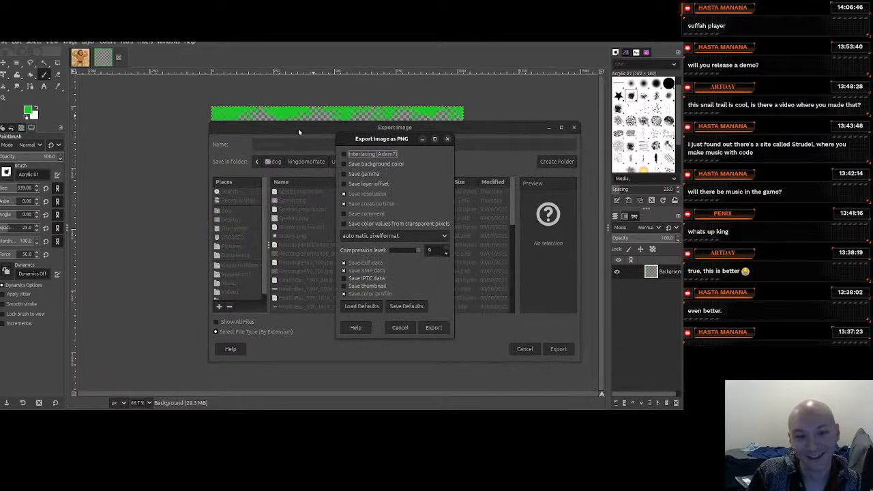
key("Return")
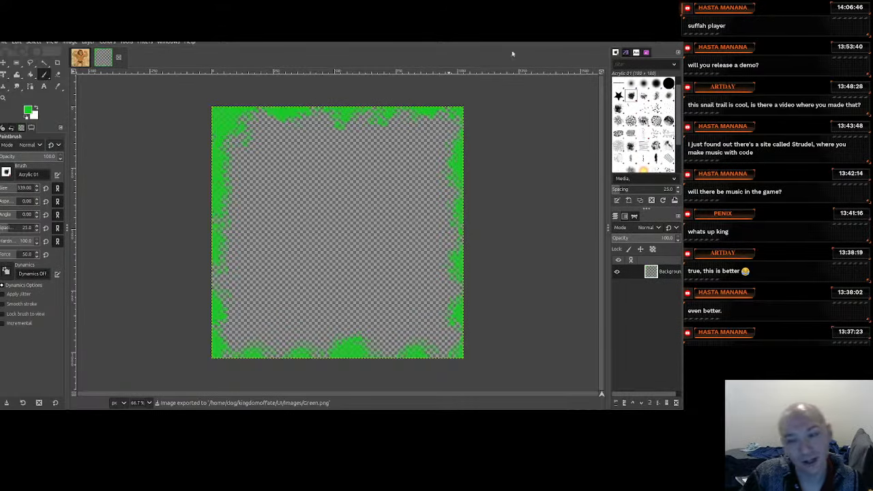
Switch to Godot and look through the Player scene's node tree for the existing screen overlay nodes
key("alt+Tab")
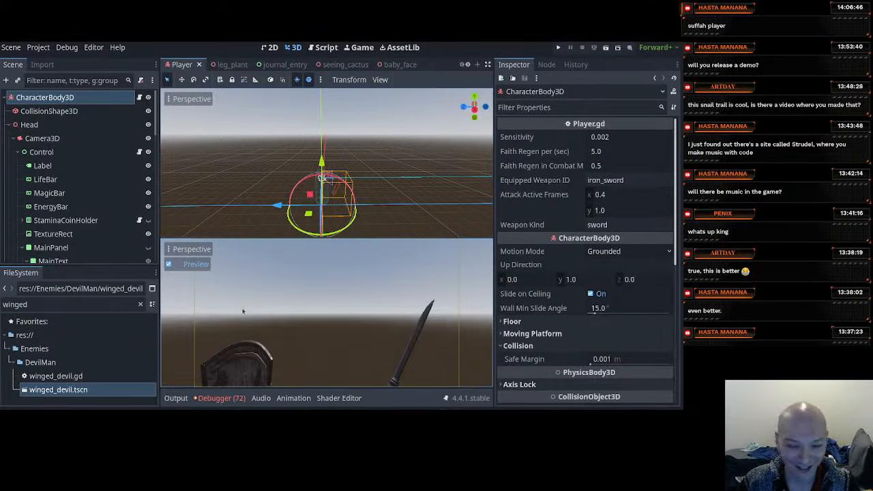
scroll(59, 123, "down", 1)
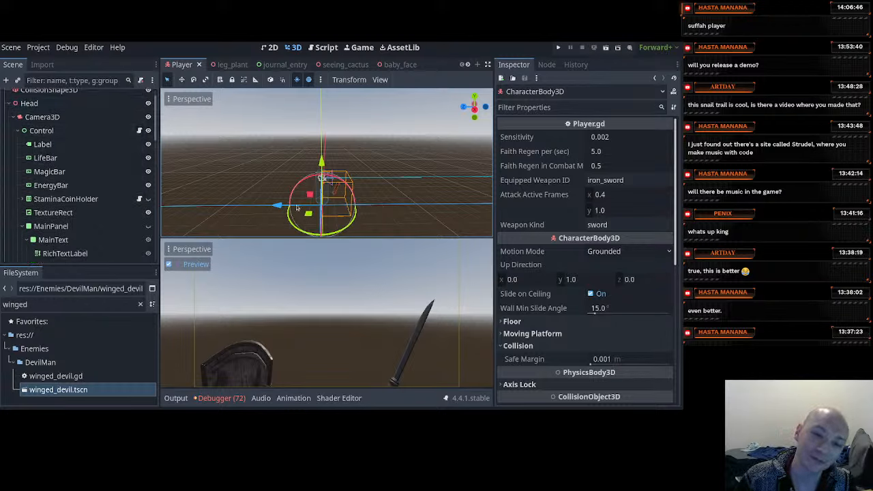
scroll(311, 212, "up", 2)
scroll(310, 213, "up", 5)
middle_click_drag(311, 213, 418, 169)
scroll(417, 169, "down", 6)
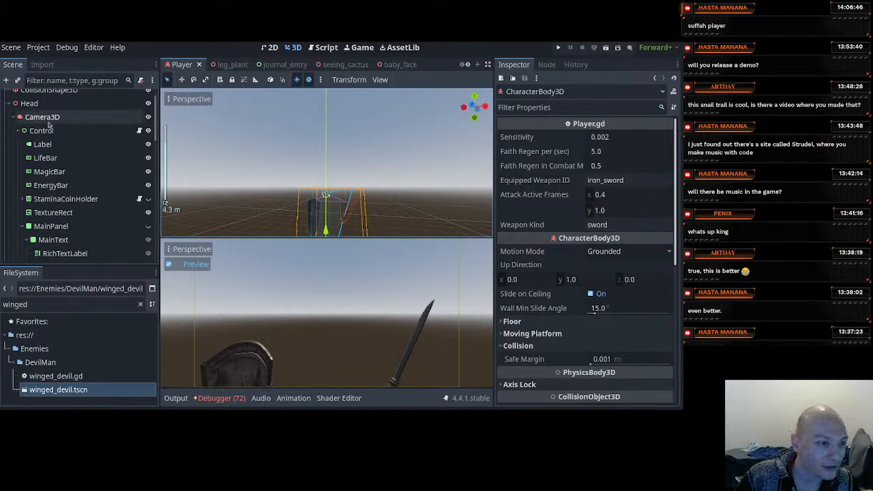
scroll(43, 173, "down", 3)
scroll(42, 174, "down", 1)
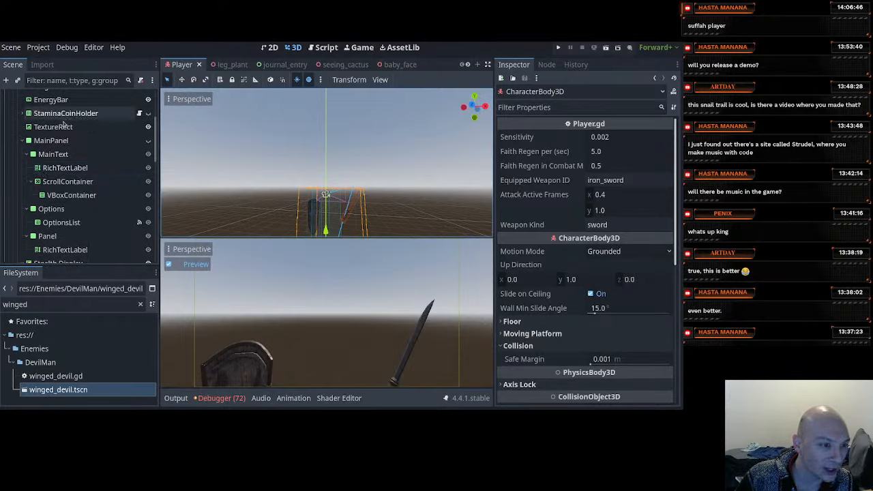
scroll(71, 141, "down", 7)
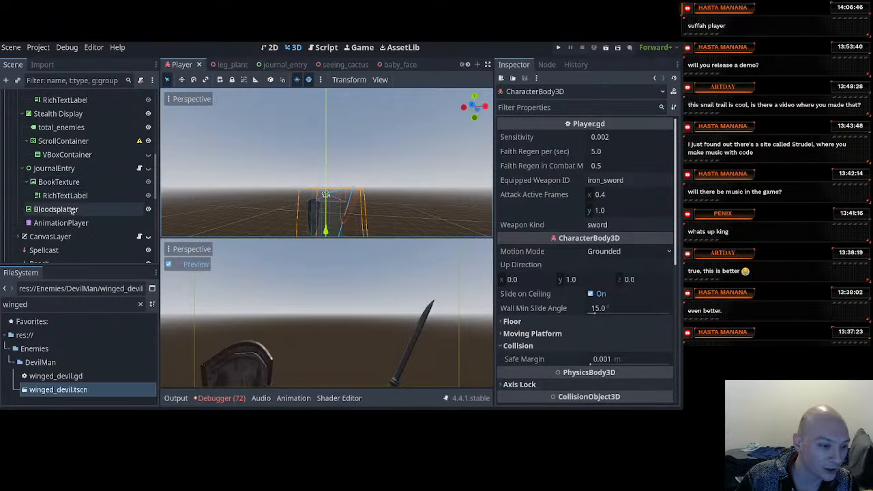
scroll(52, 142, "up", 8)
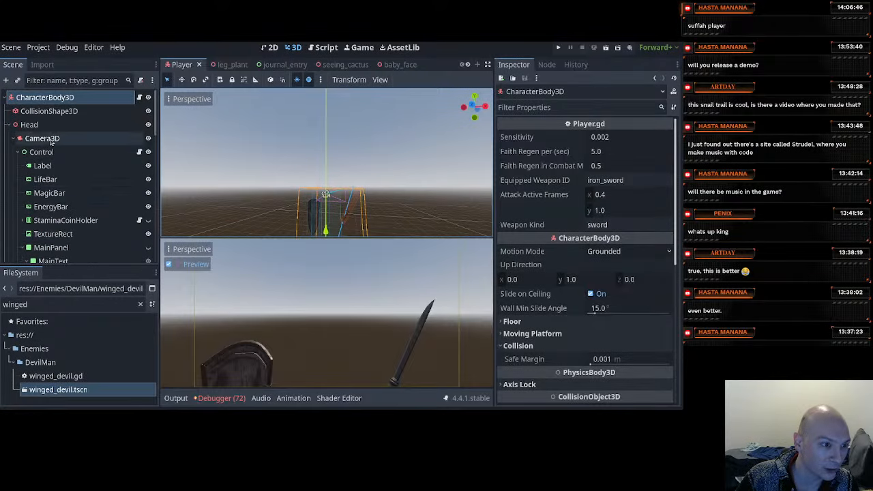
Inspect the Bloodsplatter TextureRect's properties, and return to the Control node under Camera3D
left_click(49, 138)
scroll(50, 171, "down", 9)
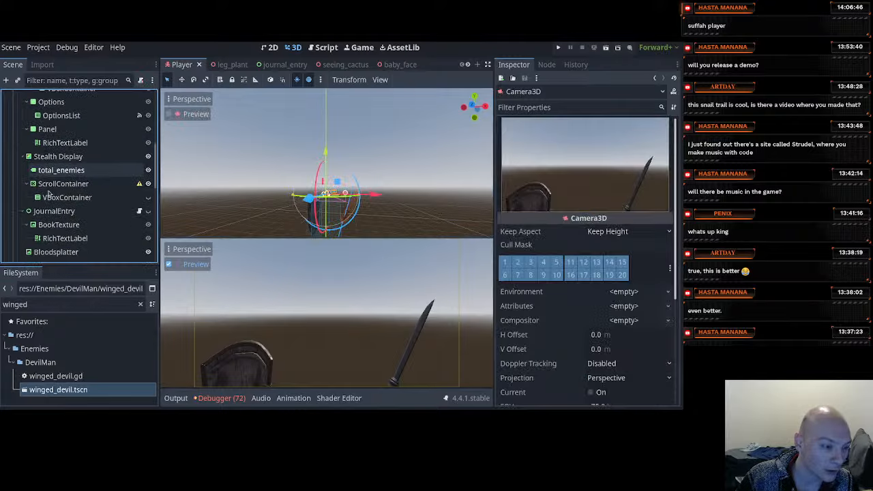
left_click(58, 168)
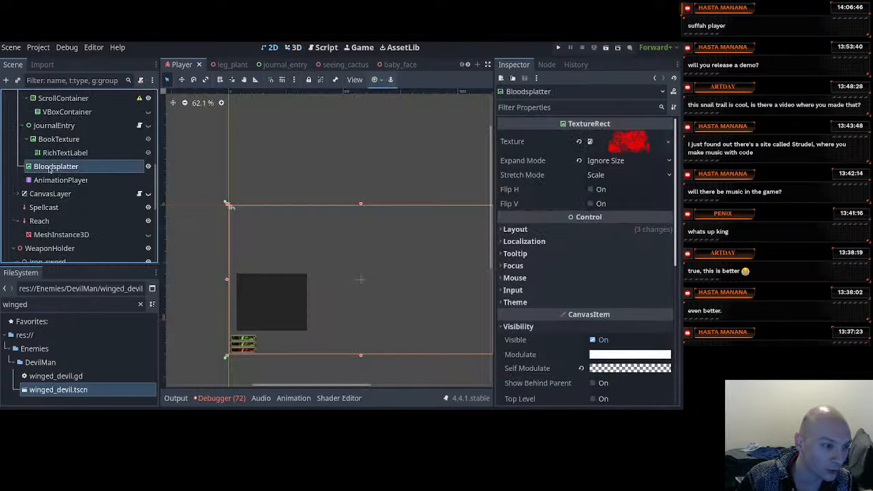
scroll(38, 169, "up", 9)
left_click(35, 152)
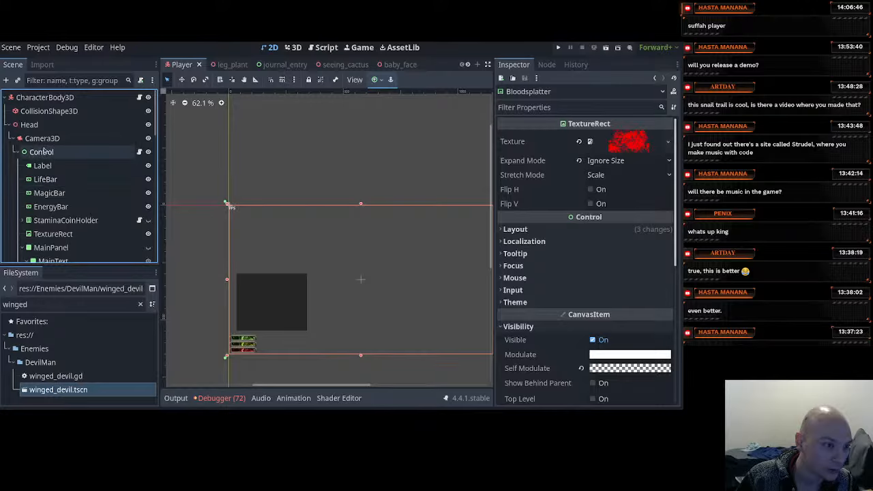
Add a TextureRect node under the Control node and anchor it to fill its parent's full rectangle
left_click(6, 81)
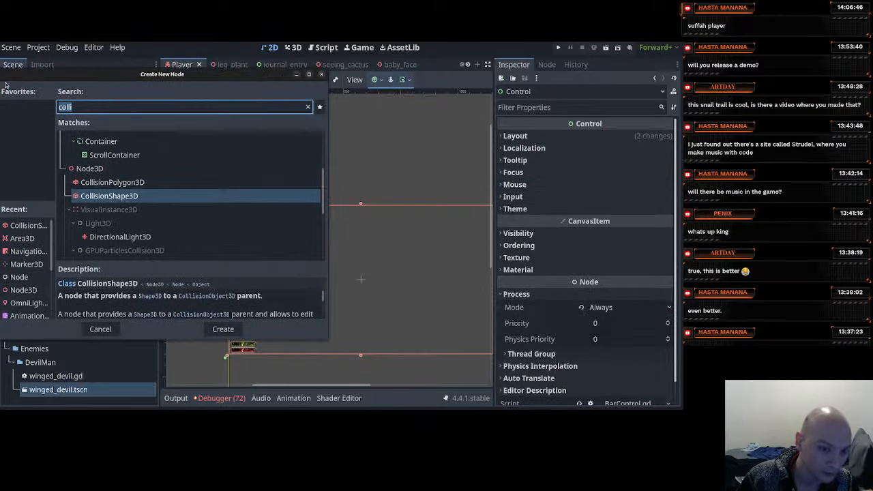
type("texture")
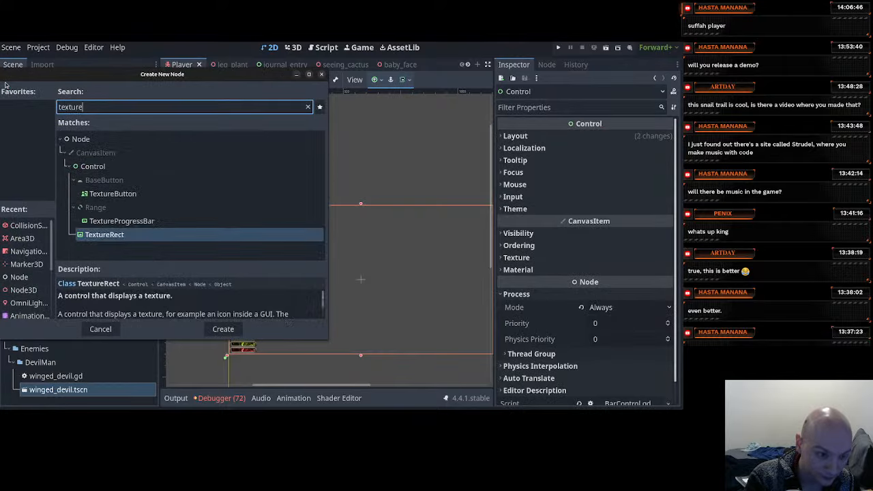
key("Return")
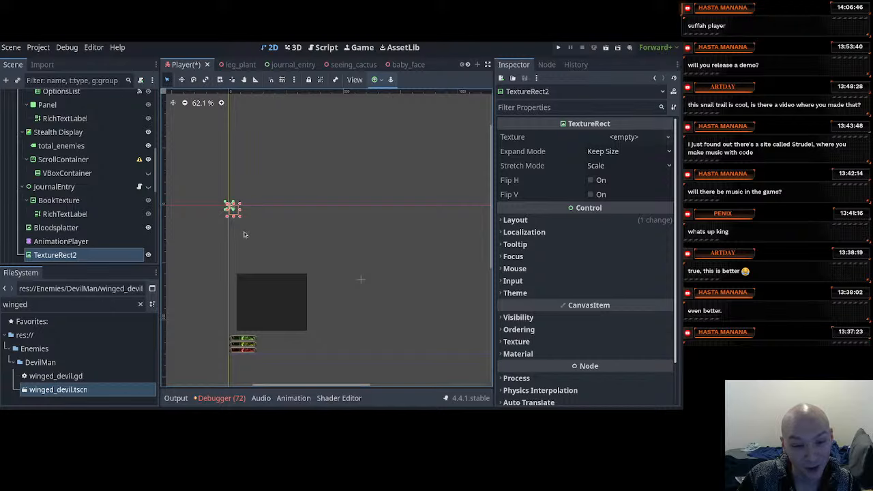
left_click(378, 80)
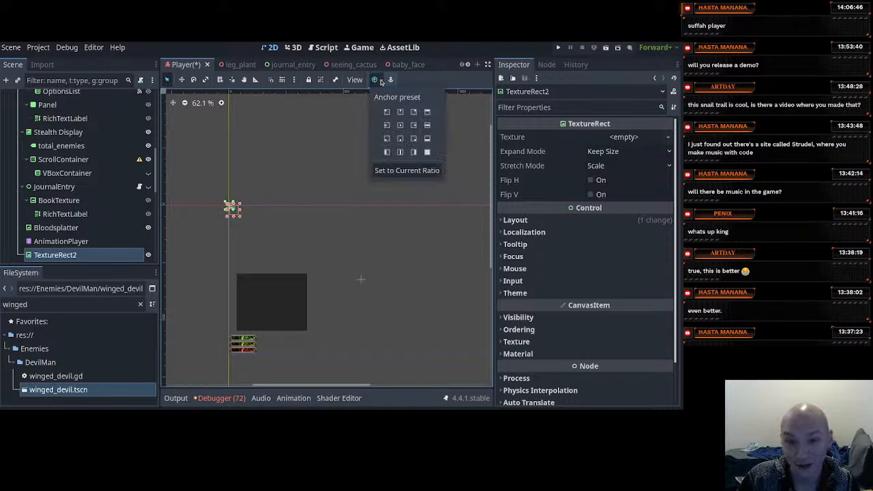
left_click(427, 152)
scroll(411, 247, "down", 4)
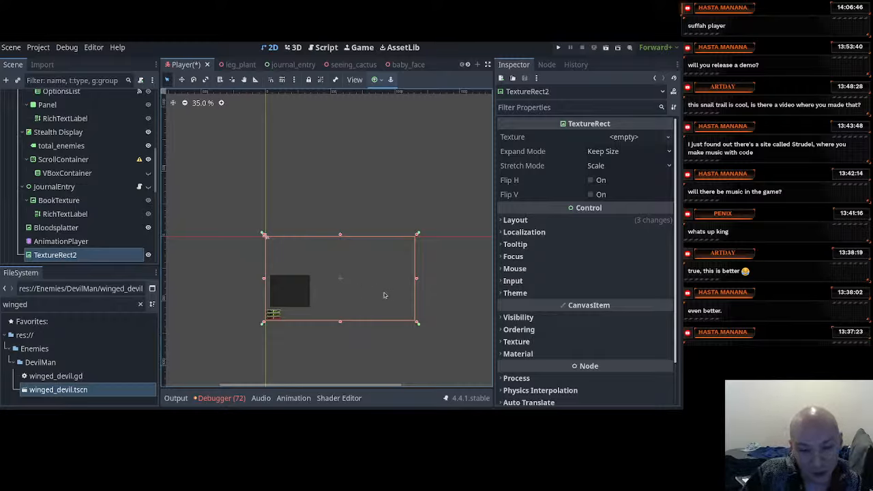
scroll(385, 296, "up", 3)
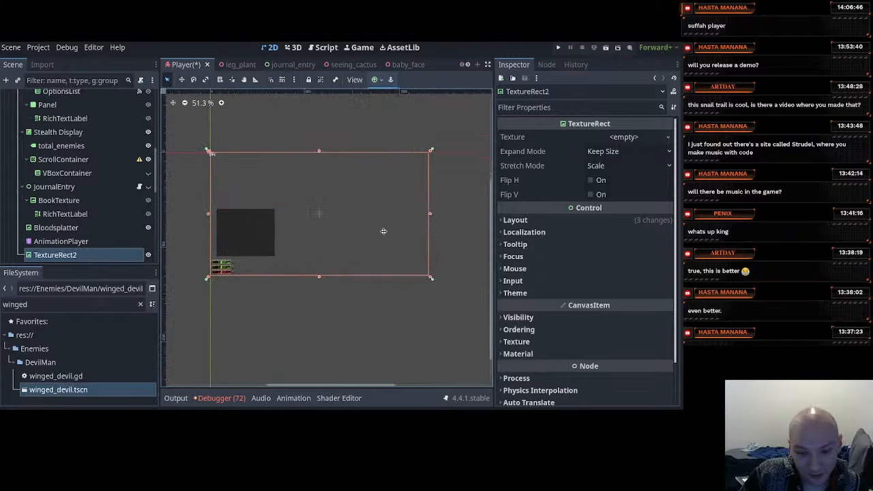
middle_click_drag(384, 231, 397, 215)
Rename the new TextureRect node as Poisen
double_click(84, 255)
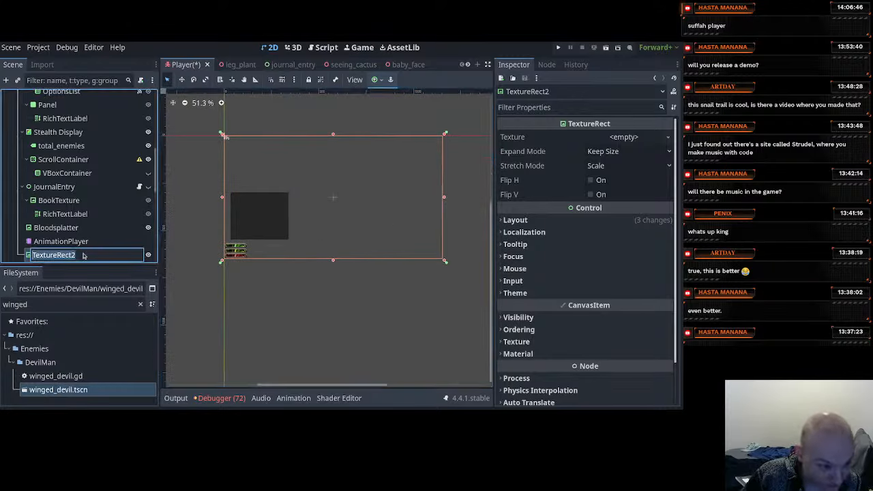
key("BackSpace")
type("losen")
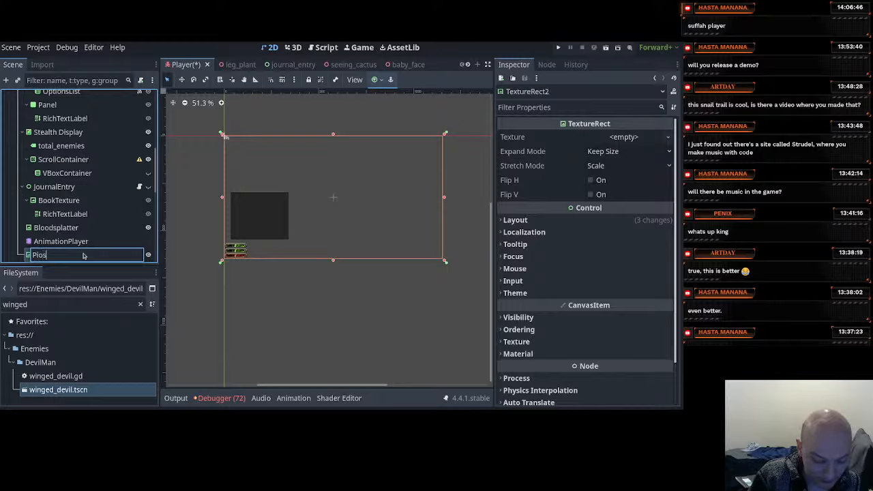
key("Left")
key("Left")
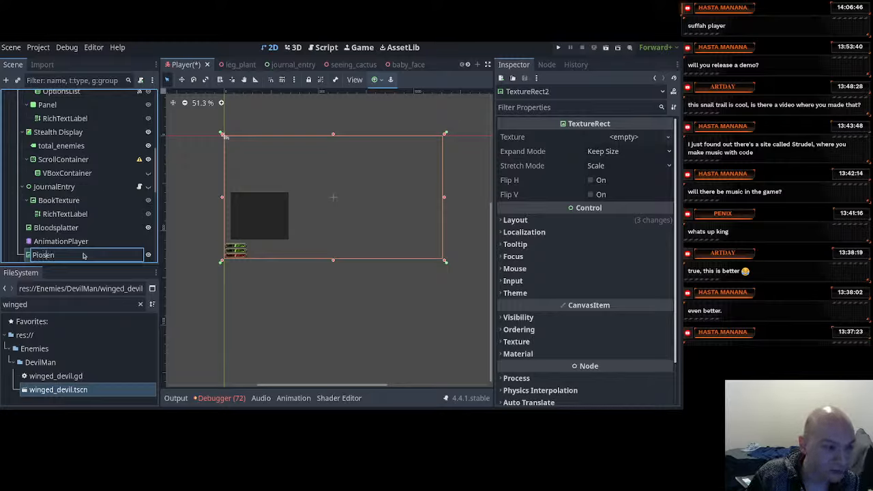
key("Left")
key("Left")
key("BackSpace")
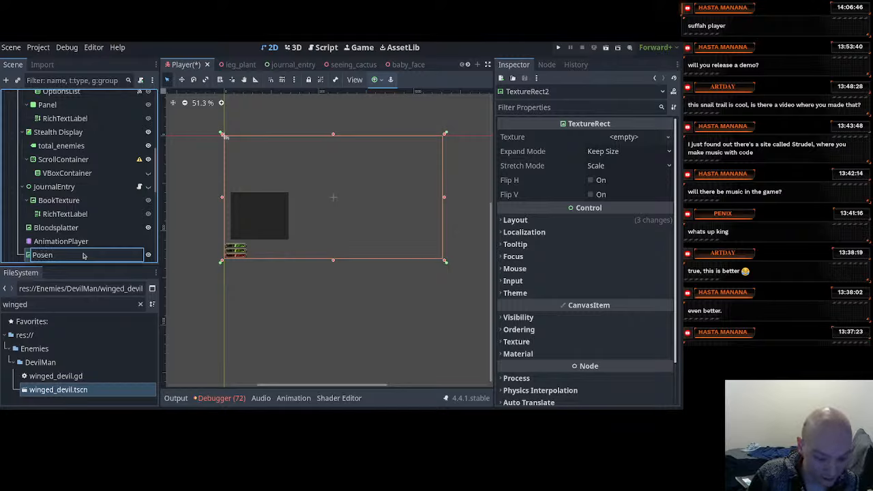
type("i")
key("Return")
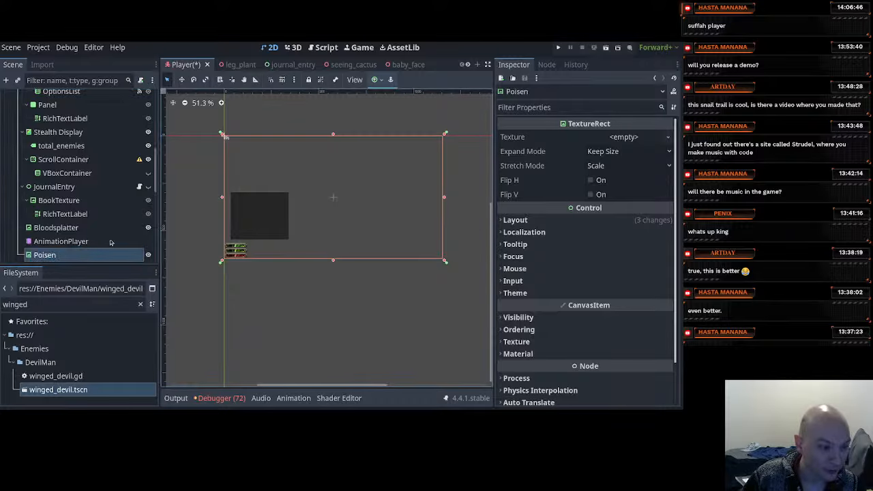
Assign res://UI/Images/Green.png as the Poisen node's texture and set its Expand Mode to Ignore Size
left_click(623, 137)
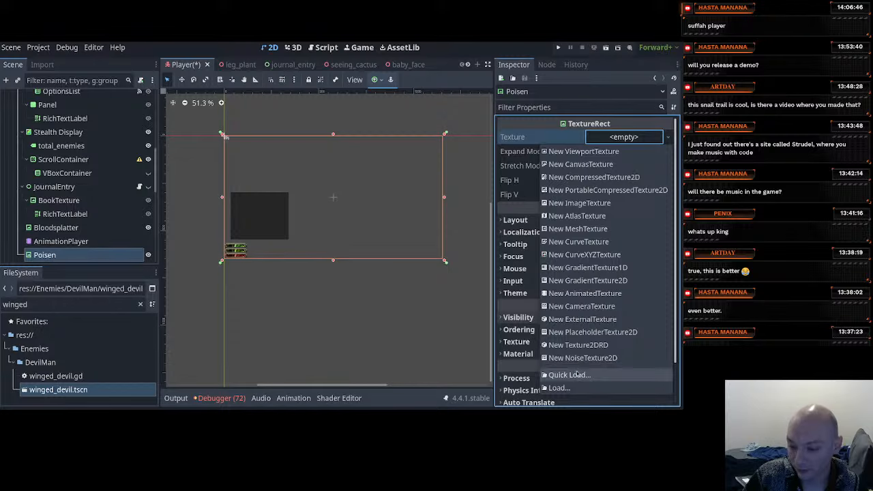
left_click(570, 375)
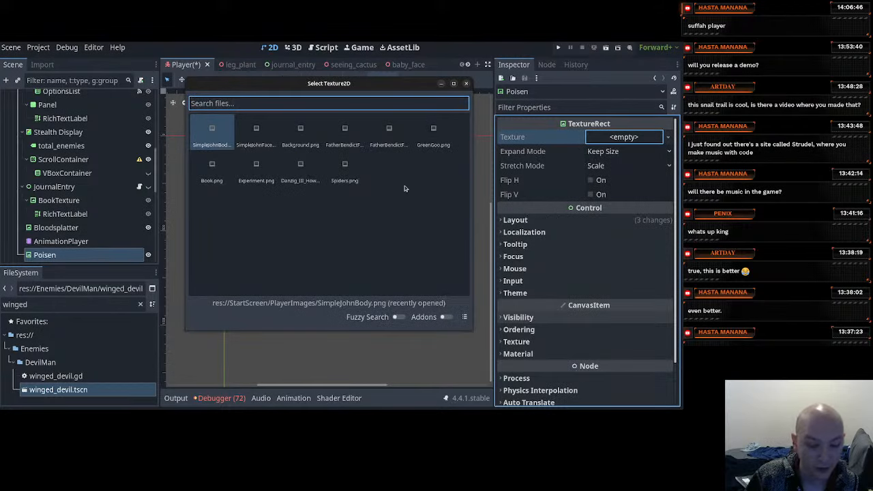
type("gree")
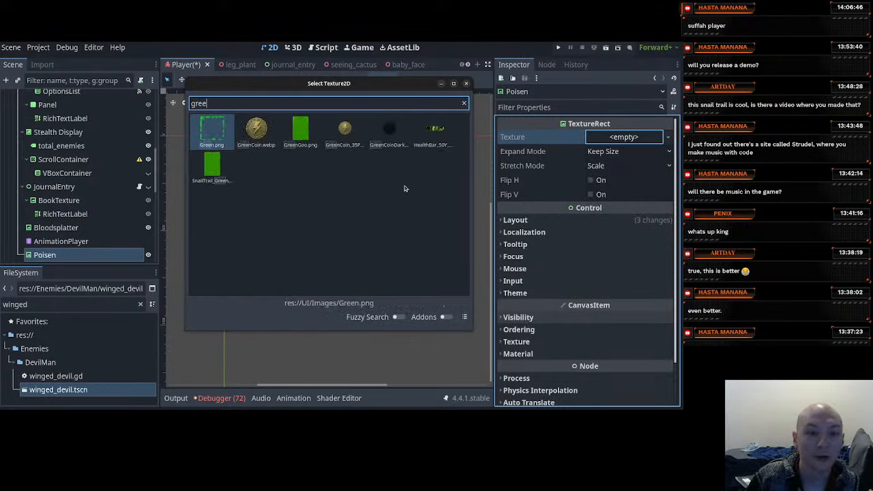
key("Return")
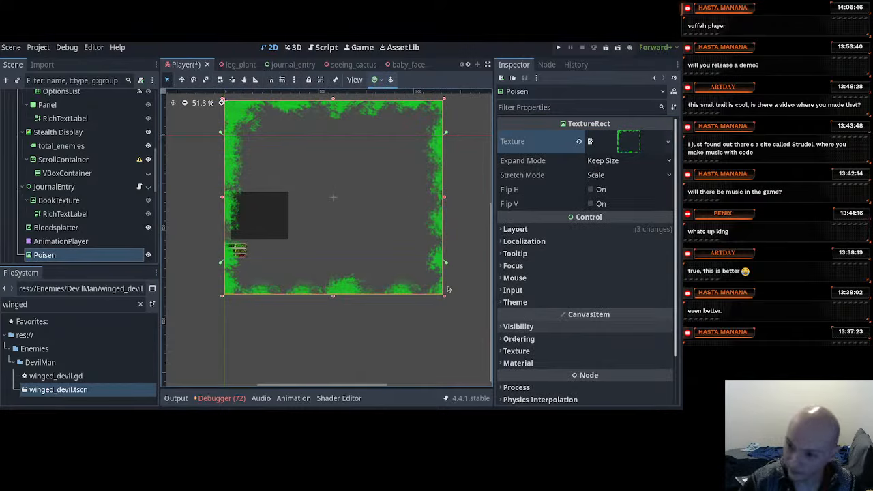
left_click(629, 175)
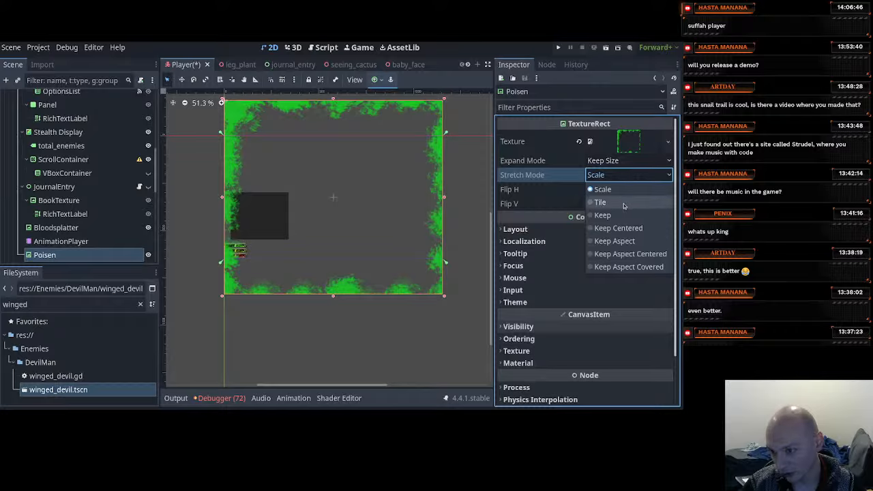
left_click(630, 167)
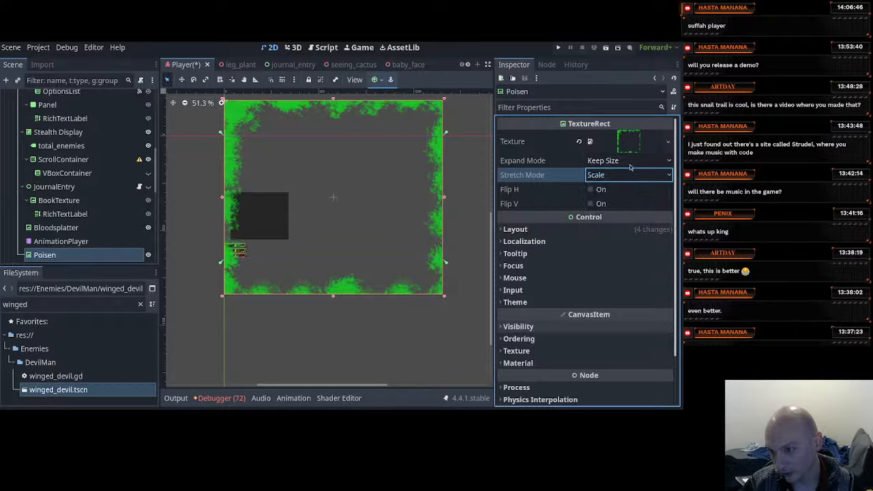
left_click(630, 166)
left_click(612, 188)
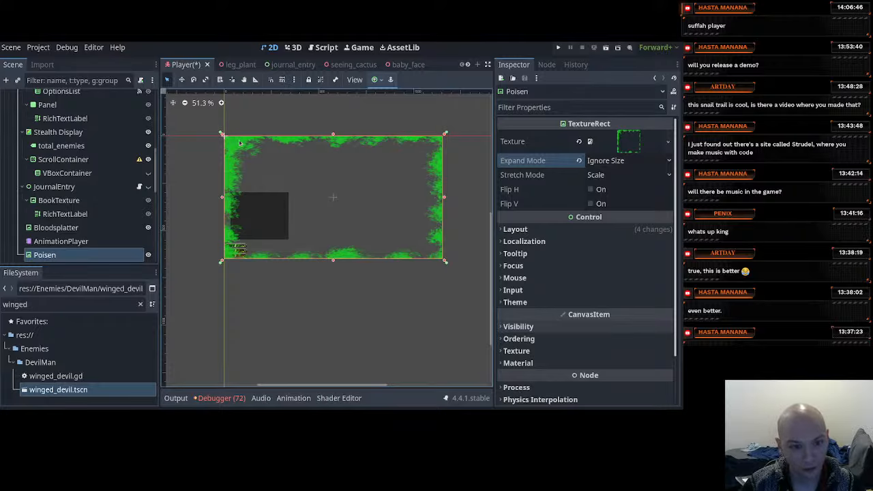
Save the Player scene and move the Poisen node above AnimationPlayer in the node tree
key("ctrl+s")
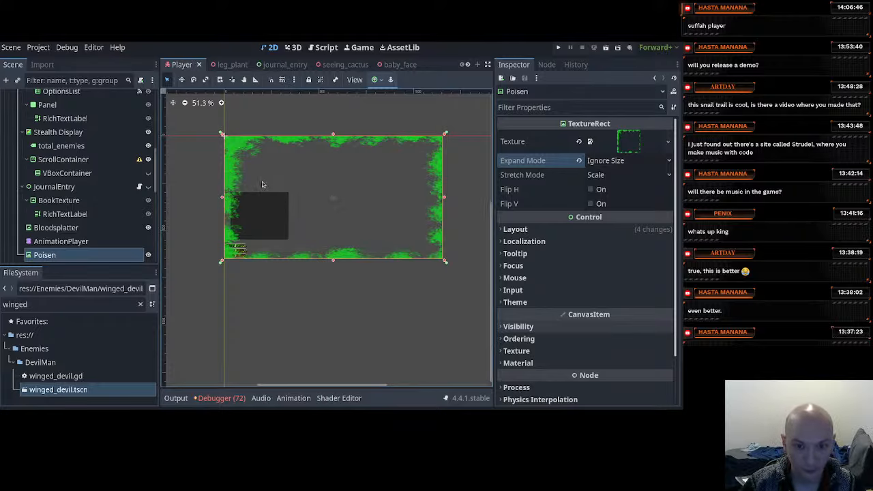
left_click_drag(60, 256, 60, 235)
left_click(61, 255)
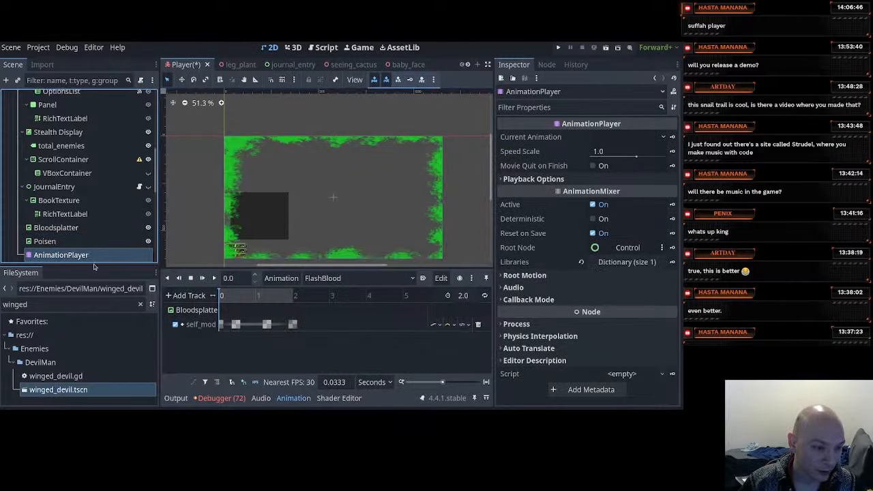
left_click(281, 278)
left_click(279, 292)
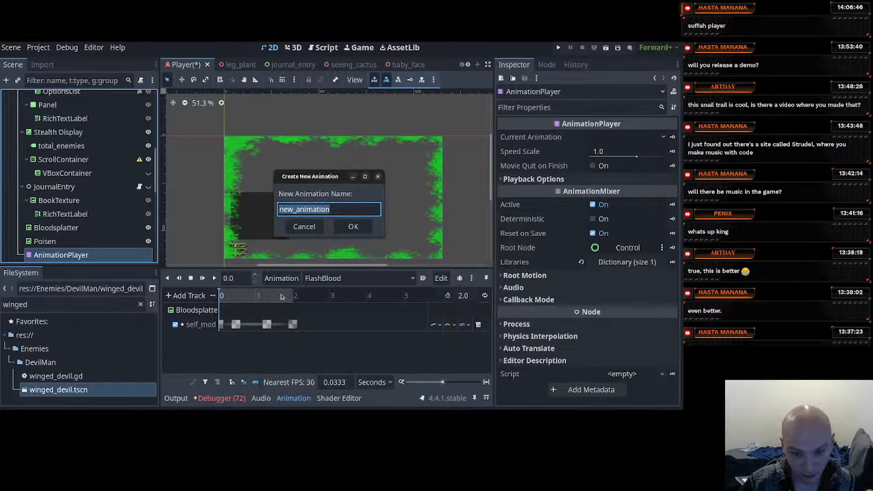
key("BackSpace")
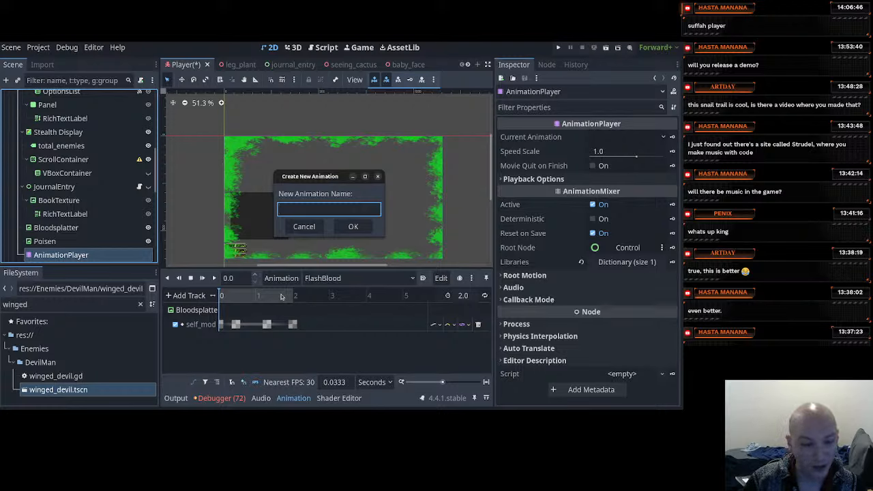
left_click(305, 227)
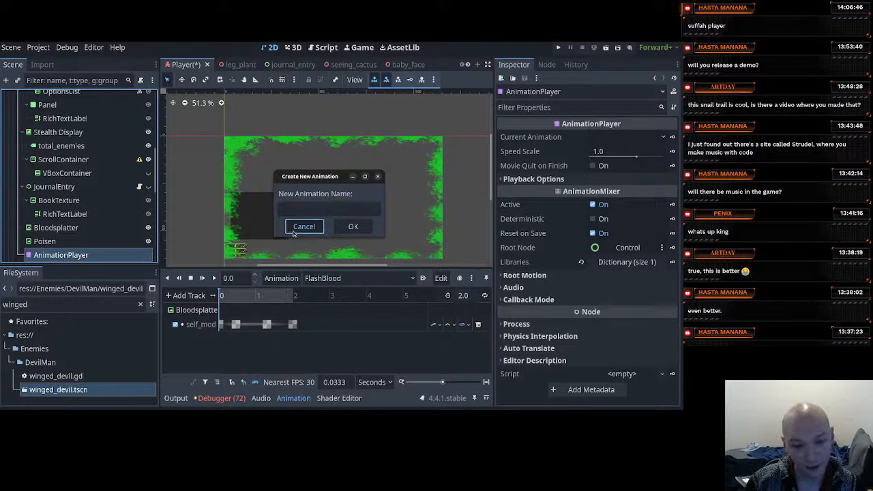
Stretch the Poisen overlay slightly beyond all four edges of the screen frame, keeping the upper overhang small
left_click(97, 240)
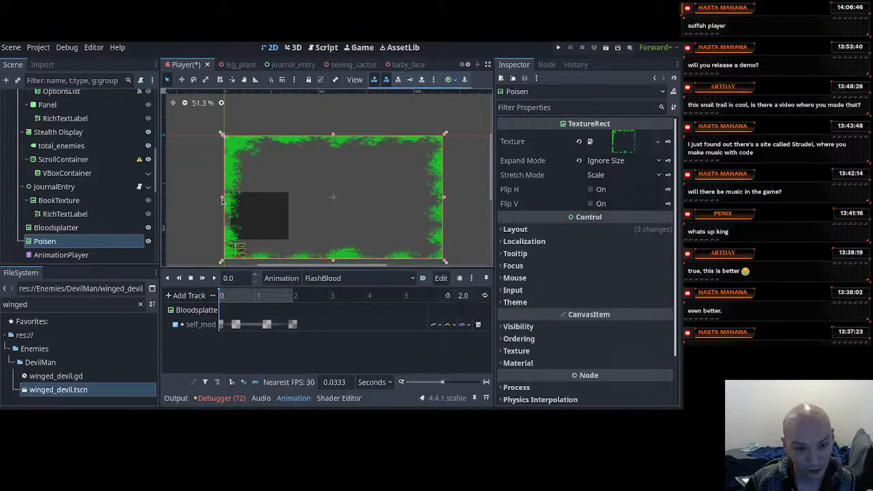
left_click_drag(222, 198, 210, 198)
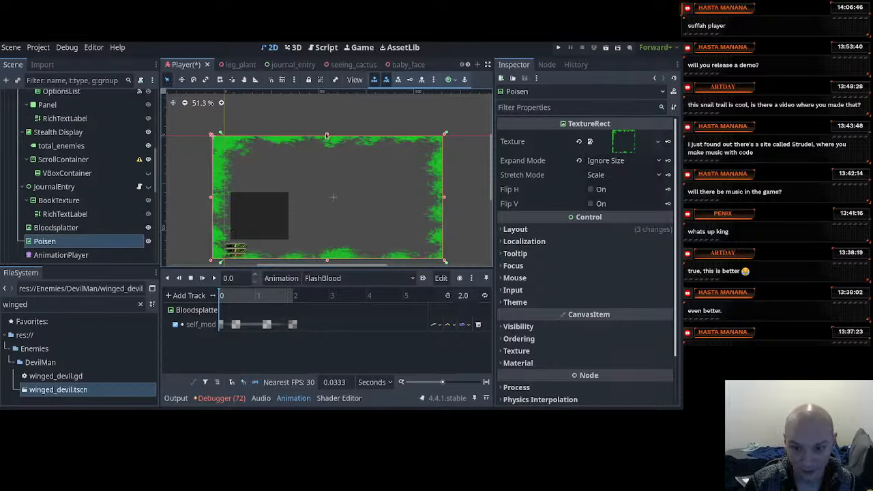
left_click_drag(328, 136, 328, 125)
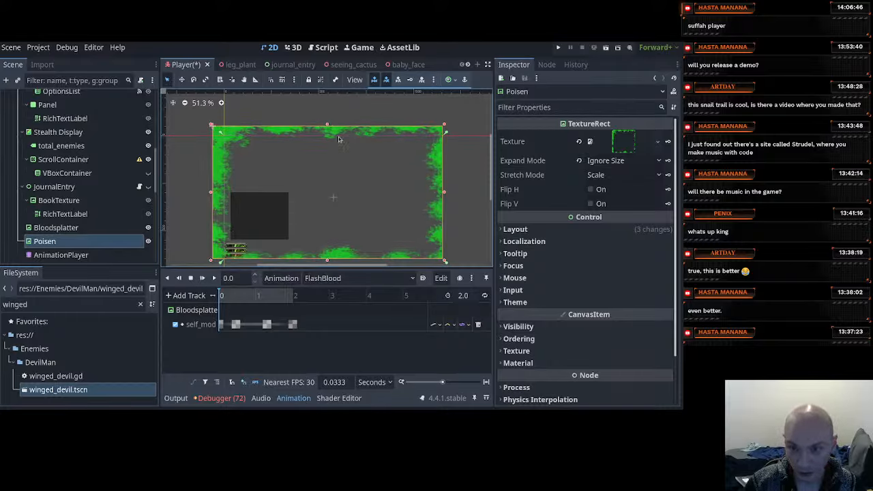
left_click_drag(445, 196, 451, 196)
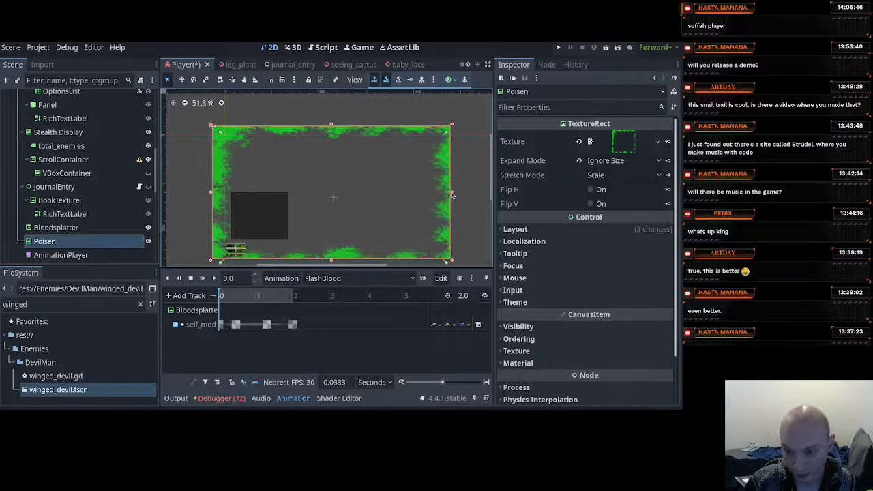
left_click_drag(332, 261, 331, 265)
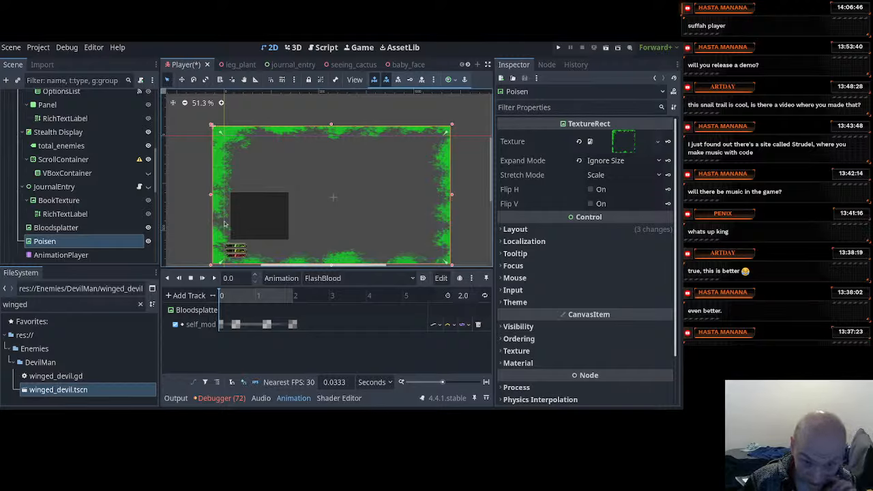
left_click_drag(332, 126, 333, 131)
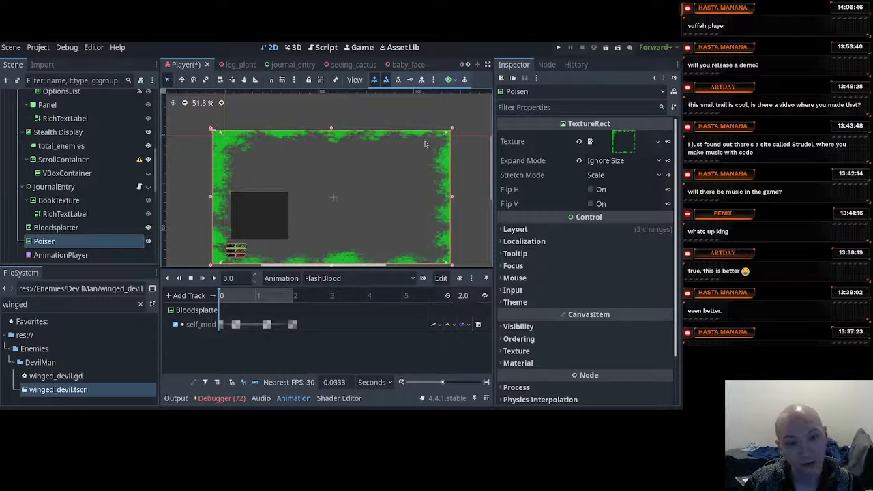
Hide the Poisen node in the Player scene
scroll(27, 165, "up", 10)
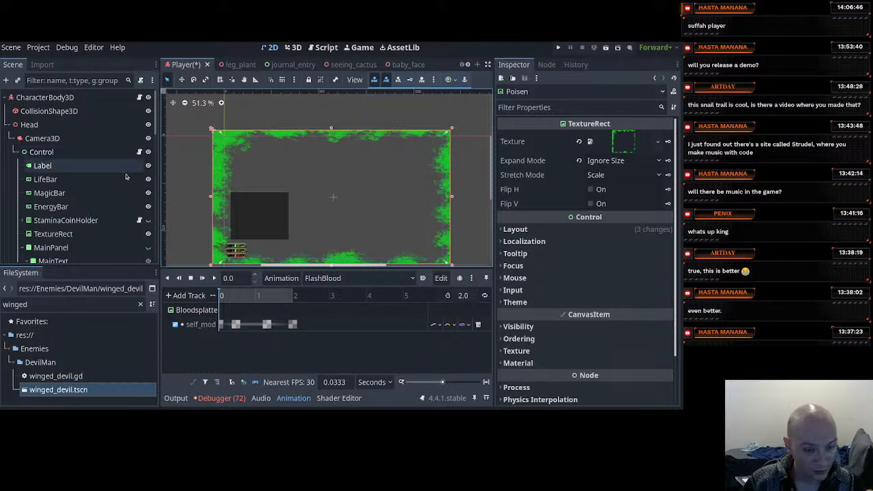
scroll(107, 212, "down", 10)
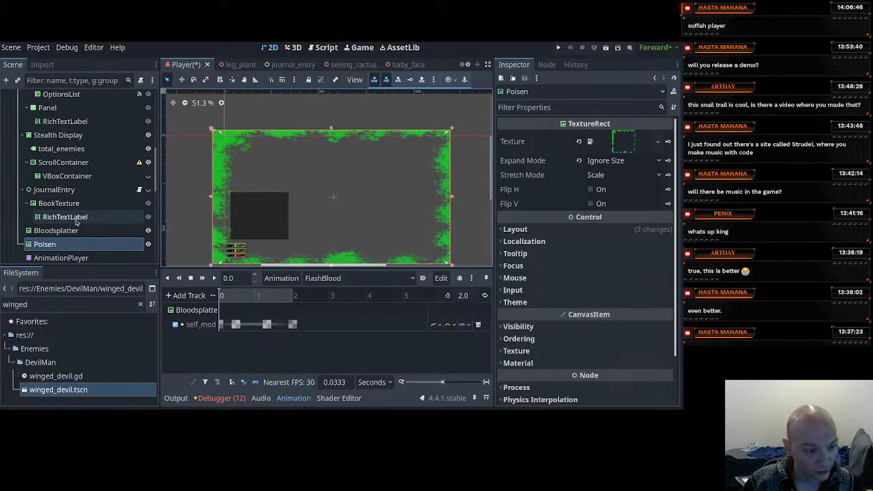
left_click(149, 244)
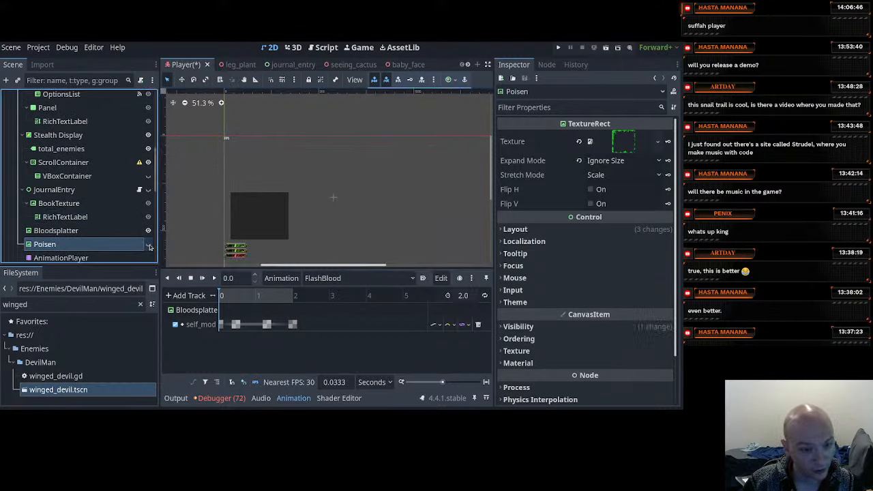
Open the BarControl.gd script attached to the Control node under Camera3D in the code editor
scroll(96, 209, "up", 10)
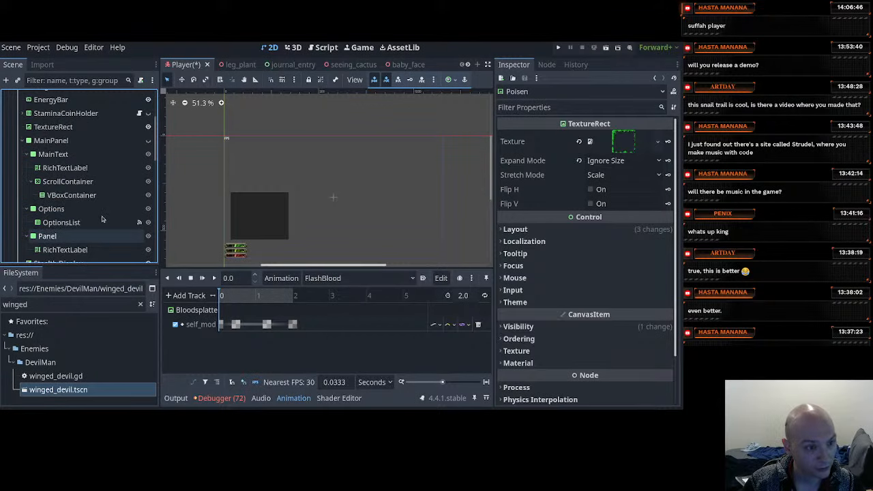
scroll(92, 202, "up", 3)
left_click(106, 154)
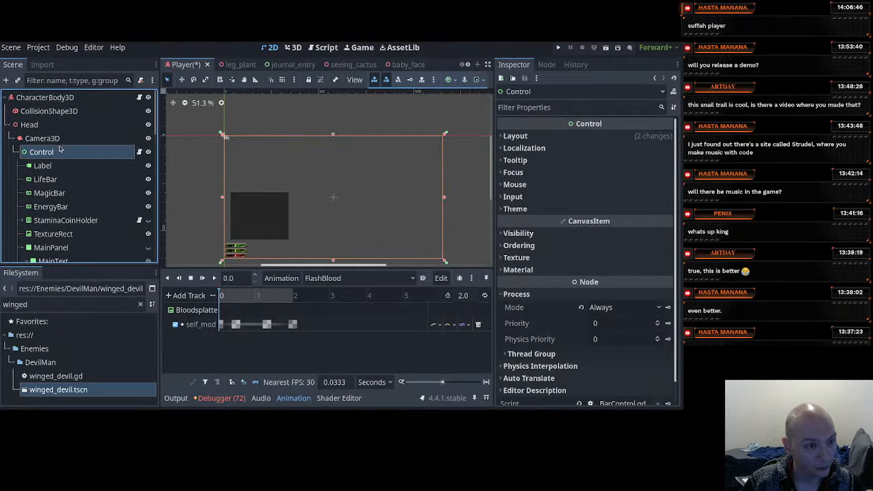
left_click(139, 151)
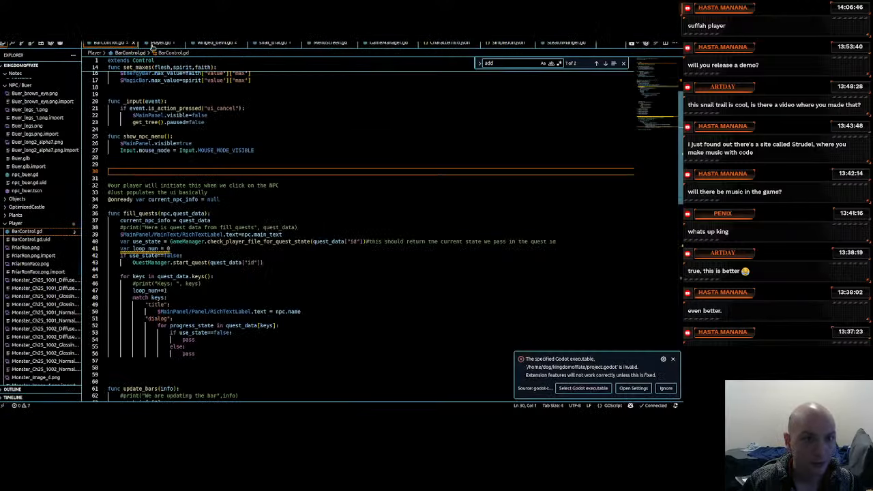
Switch to the Player.gd script and search for "take" to locate the take_damage function
left_click(156, 43)
scroll(159, 239, "down", 5)
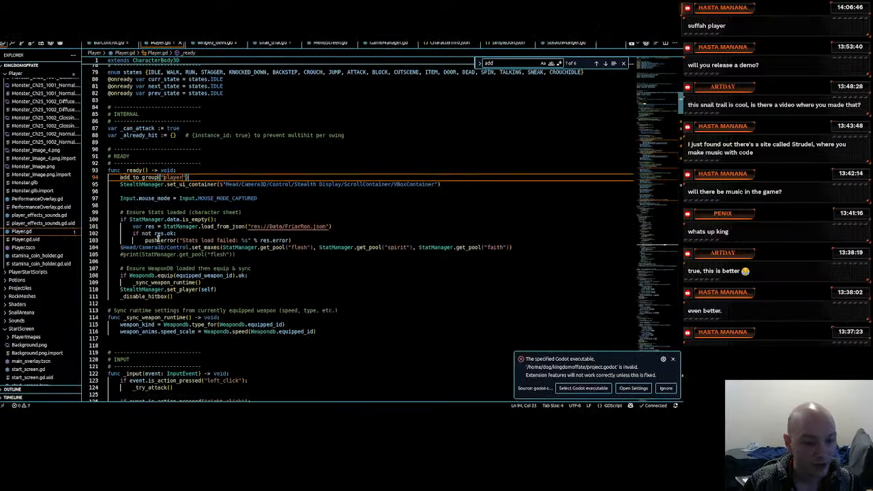
key("ctrl+f")
scroll(158, 240, "down", 20)
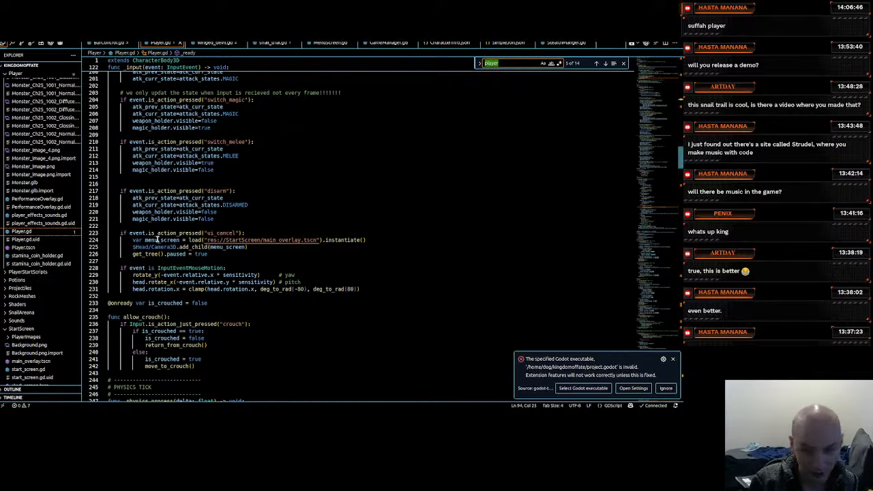
type("take")
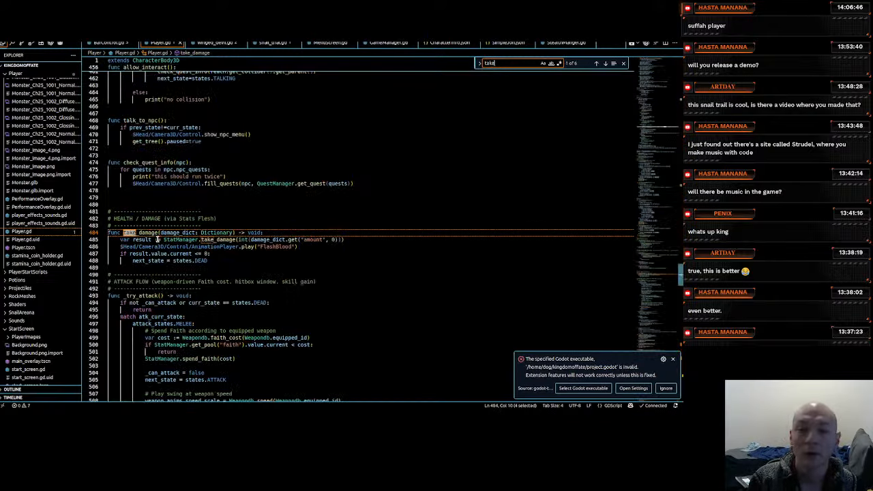
Insert a new line directly below the take_damage function header and start a match statement on it
left_click(217, 261)
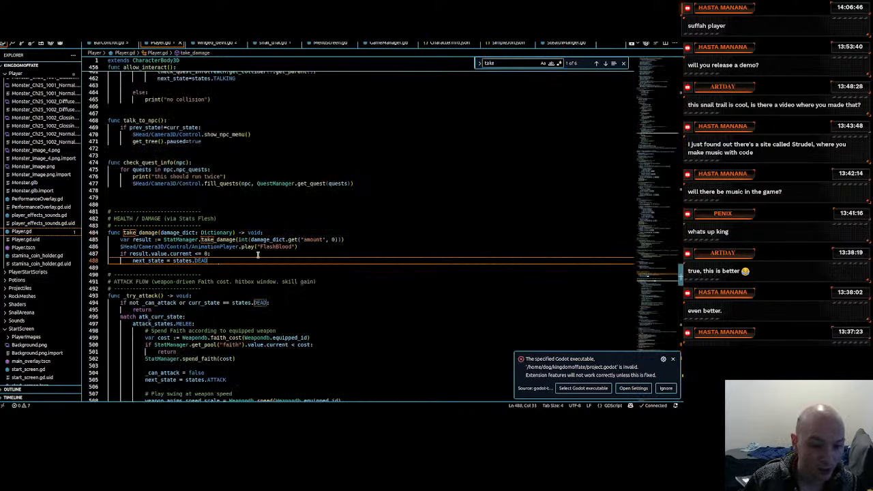
key("Up")
key("Up")
key("Up")
key("Up")
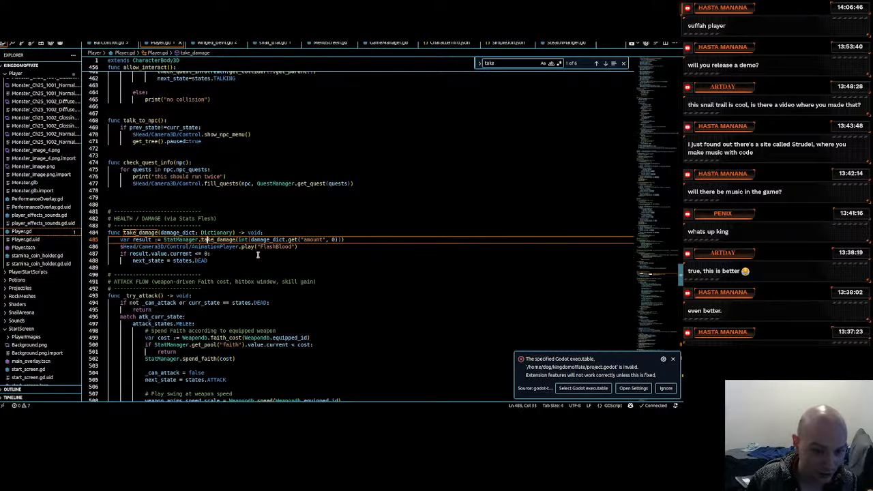
key("Right")
key("Right")
key("Right")
key("Right")
key("Right")
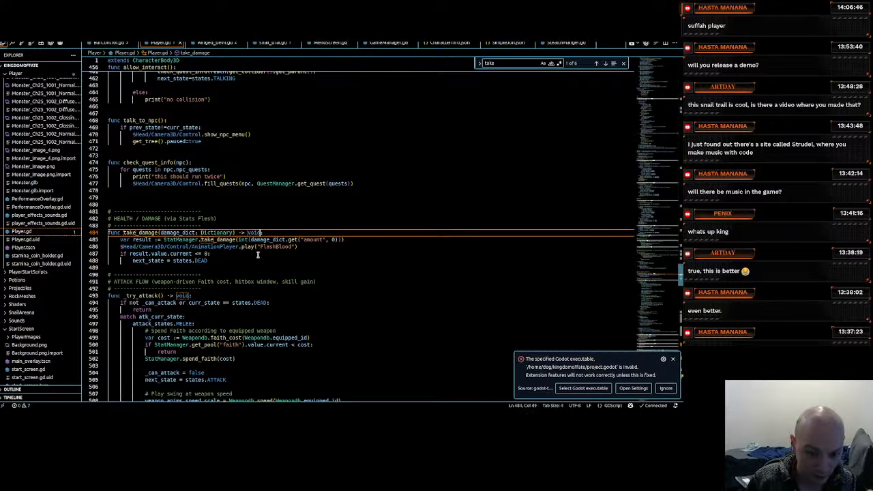
key("Right")
key("Right")
key("Return")
key("Down")
key("Down")
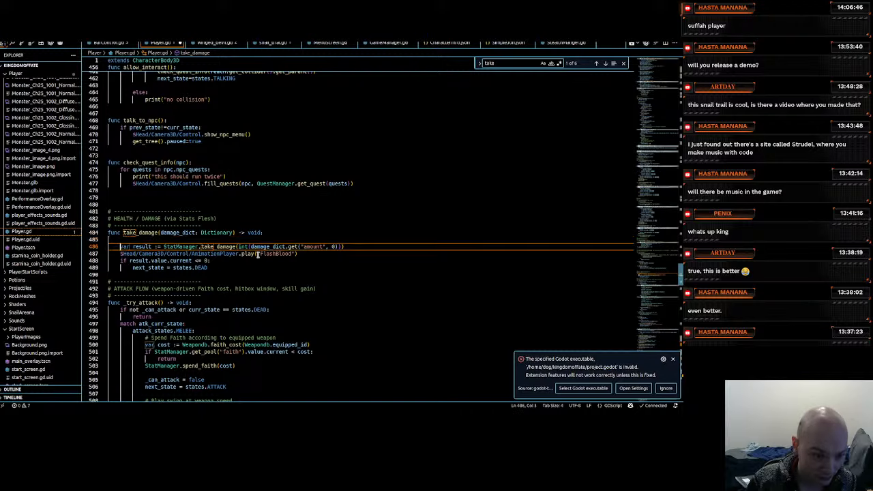
key("Up")
key("Up")
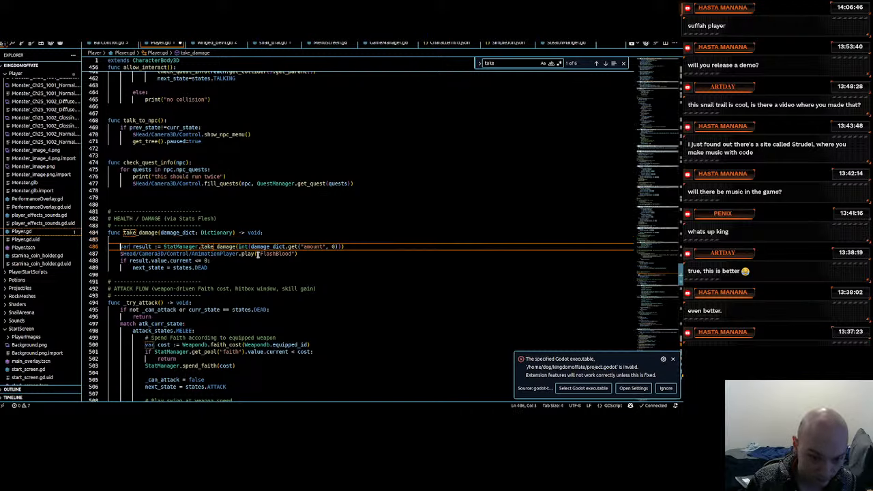
type("match ")
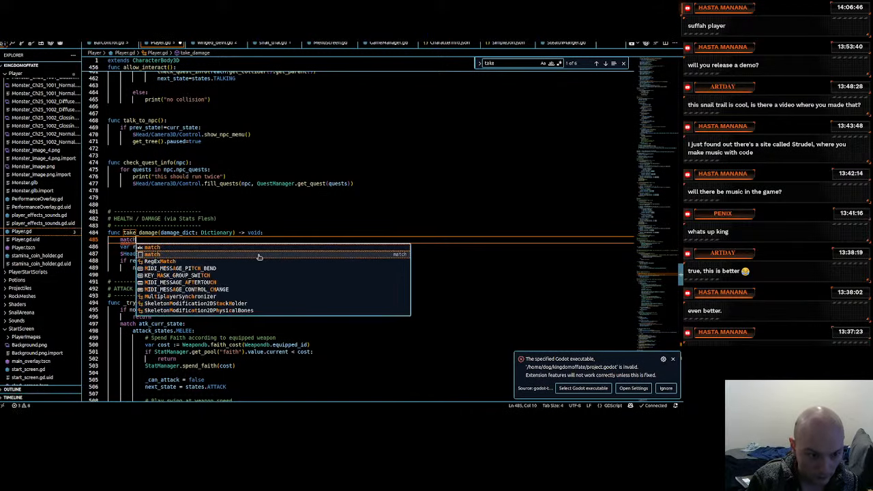
type("da")
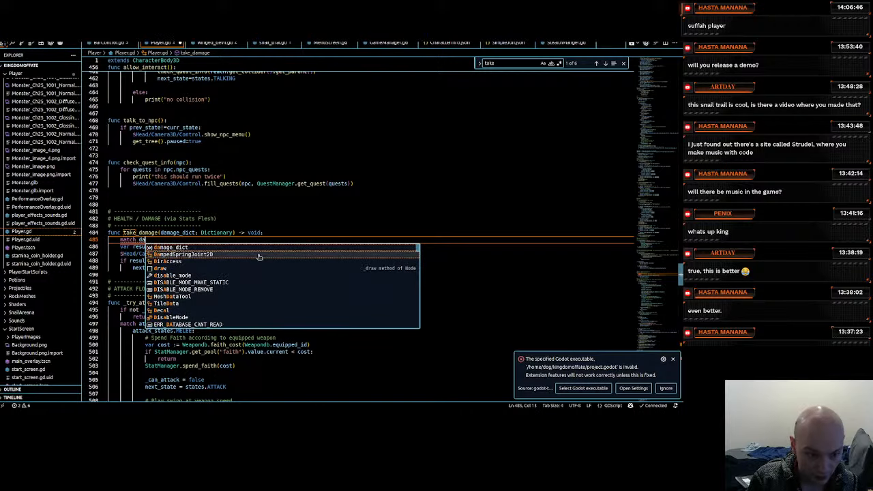
type("PhysicsServer3DRenderingServerHandler")
key("Tab")
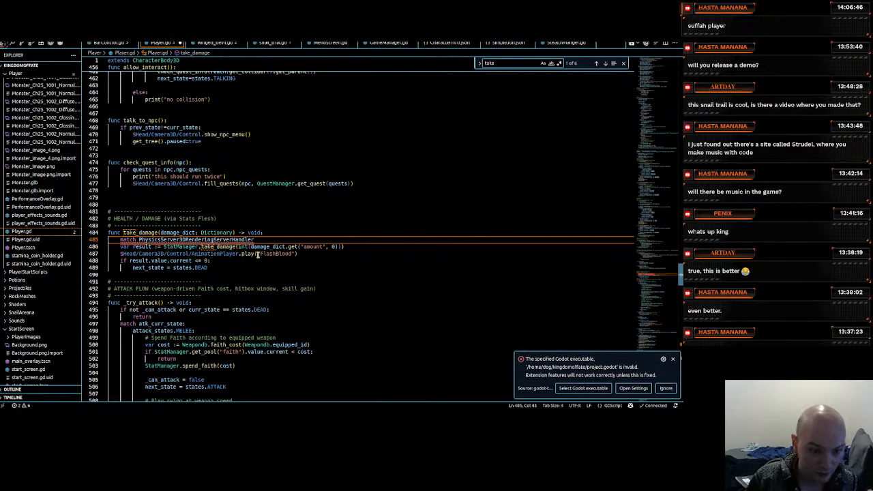
key("BackSpace")
key("BackSpace")
key("BackSpace")
key("BackSpace")
key("BackSpace")
key("BackSpace")
key("BackSpace")
key("BackSpace")
key("BackSpace")
key("BackSpace")
key("BackSpace")
key("BackSpace")
key("BackSpace")
key("BackSpace")
key("BackSpace")
key("BackSpace")
key("BackSpace")
key("BackSpace")
key("BackSpace")
key("BackSpace")
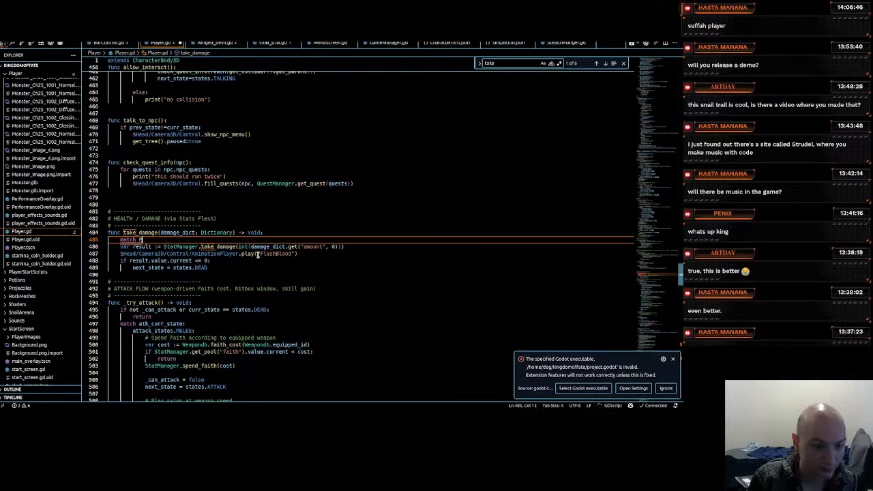
Make the match statement evaluate damage_dict with an empty string key in square brackets
type("dam")
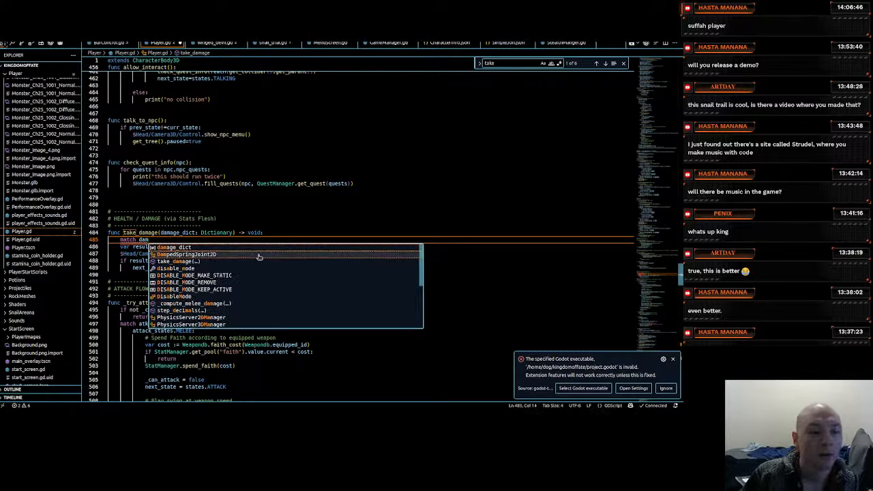
type("age_dict")
key("Tab")
type(":")
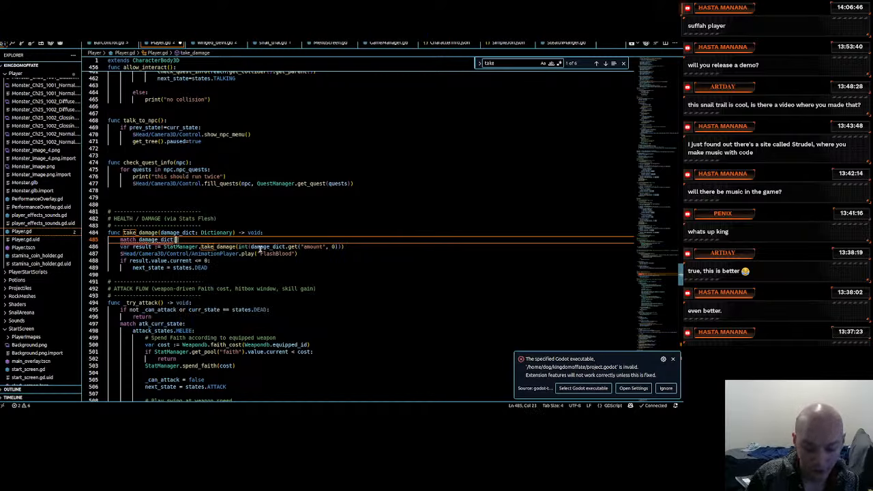
type("\"")
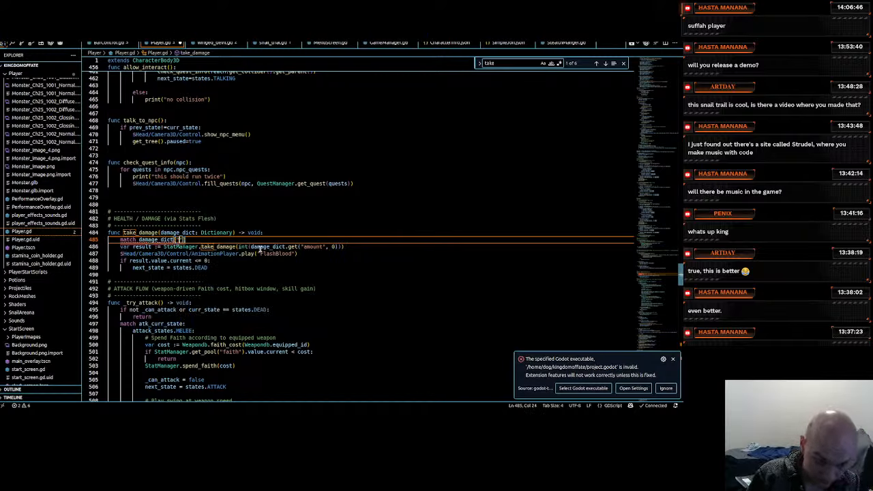
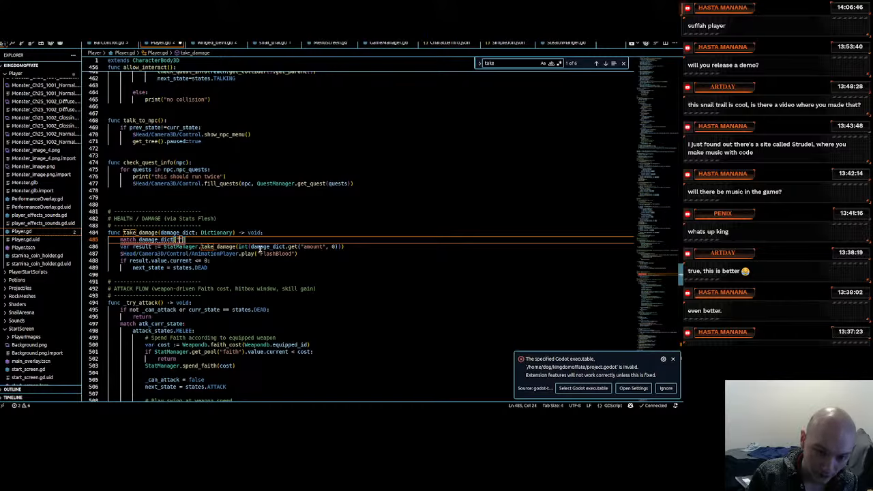
left_click(166, 197)
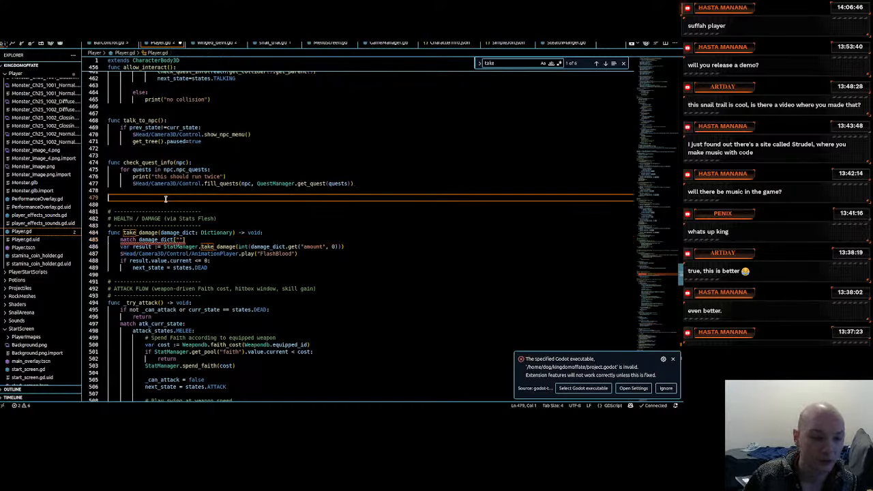
type("queue_free()")
key("ctrl+z")
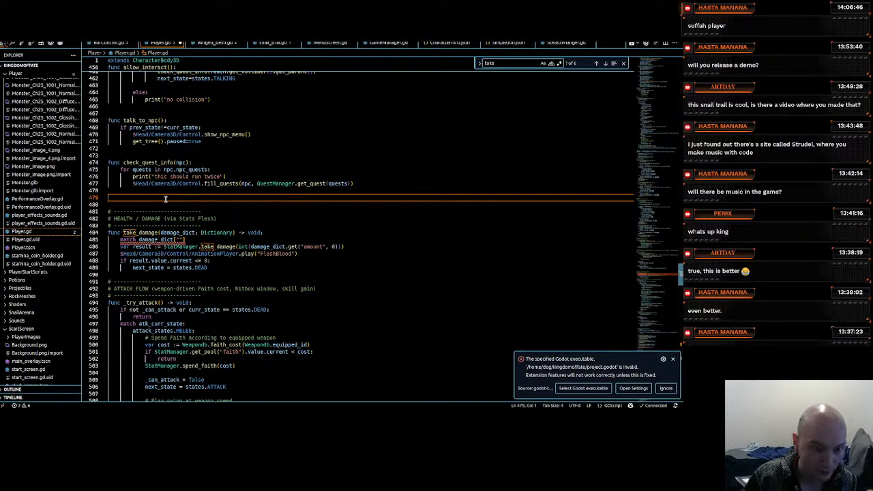
Examine the weapon entry of the packet dictionary in the snail_trial.gd script
left_click(279, 45)
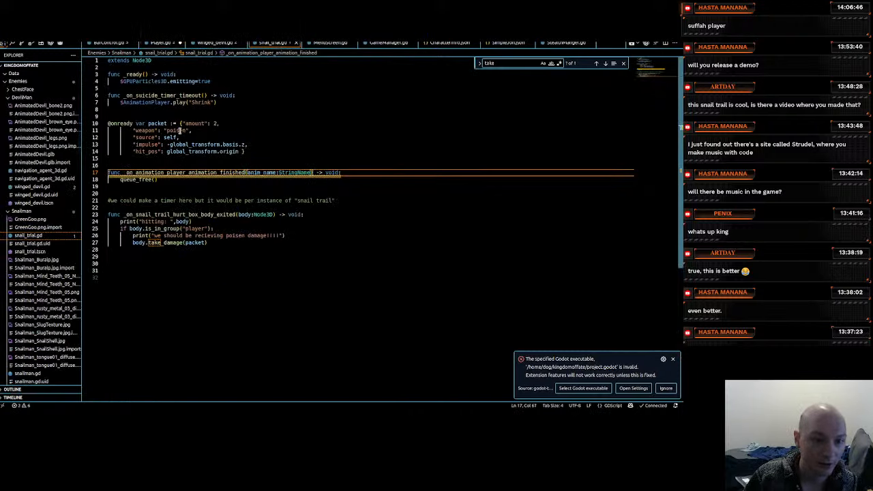
left_click(155, 131)
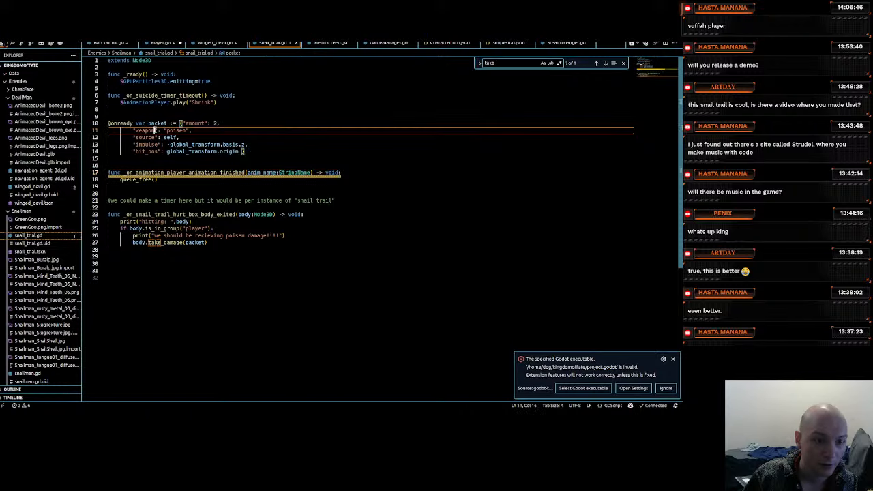
double_click(179, 130)
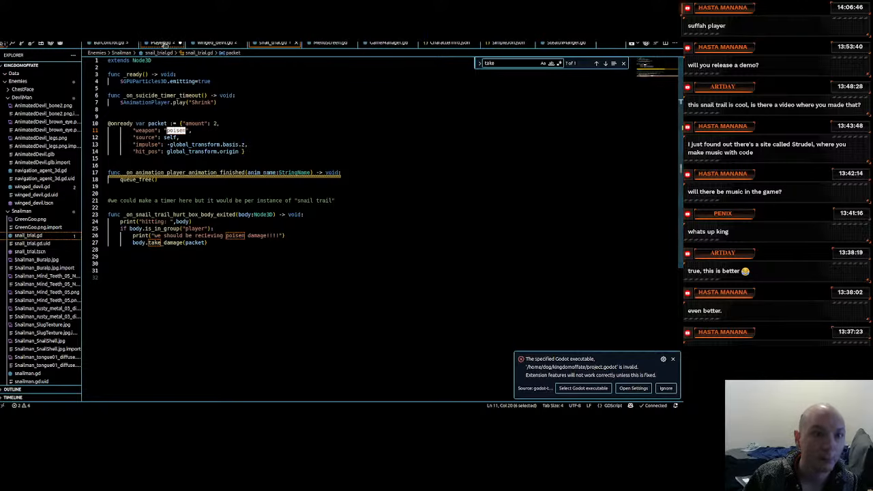
Back in Player.gd, complete the match line in take_damage as match damage_dict["weapon"]: and start an indented line below it
left_click(179, 242, "ctrl")
double_click(181, 240)
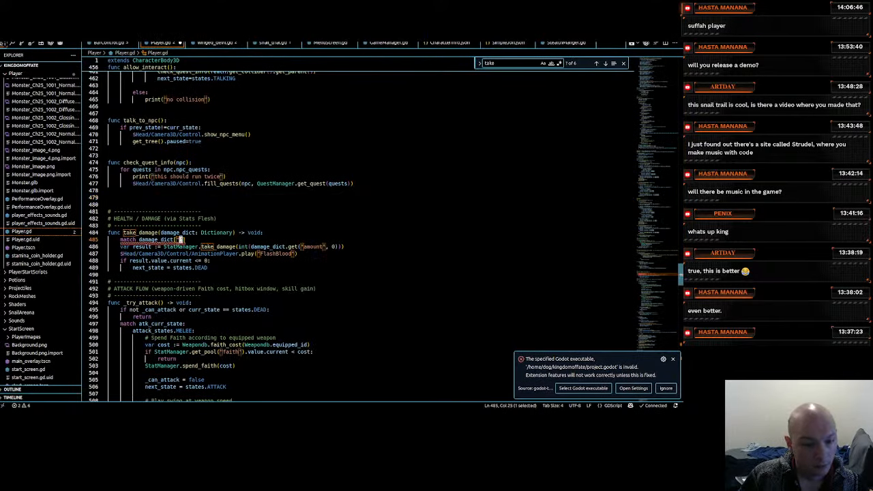
left_click(181, 240)
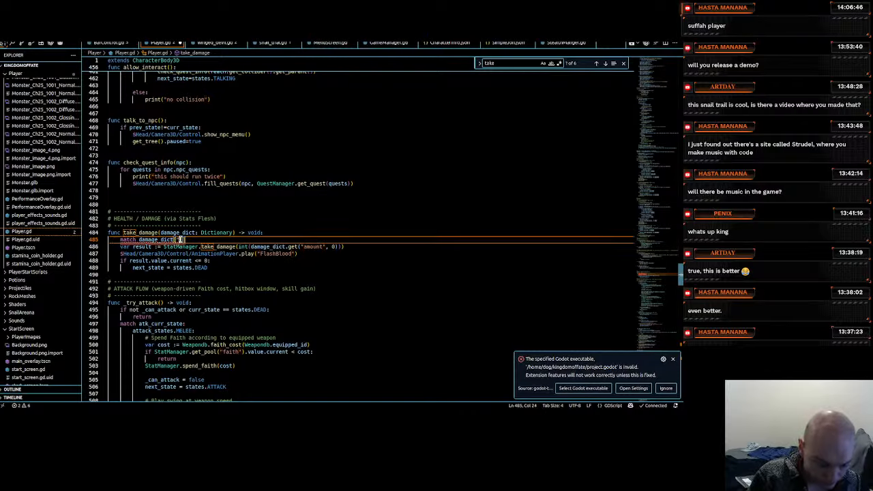
type("weapon\"]")
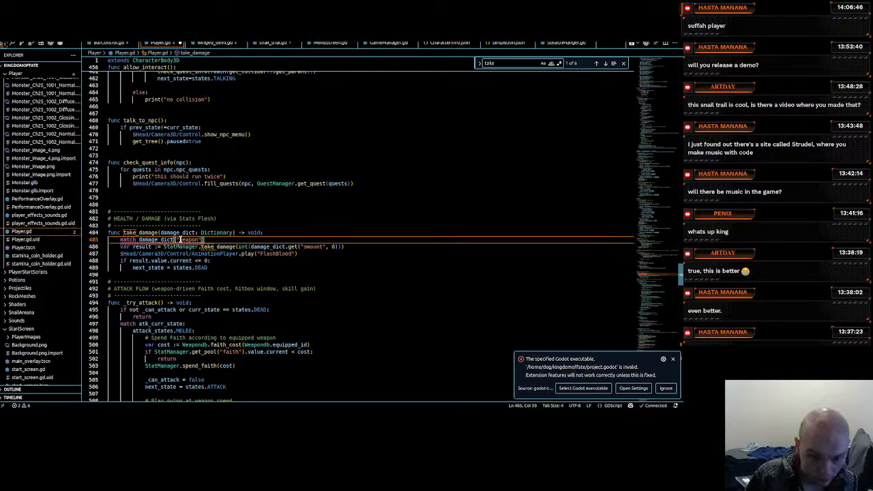
type(":")
key("Return")
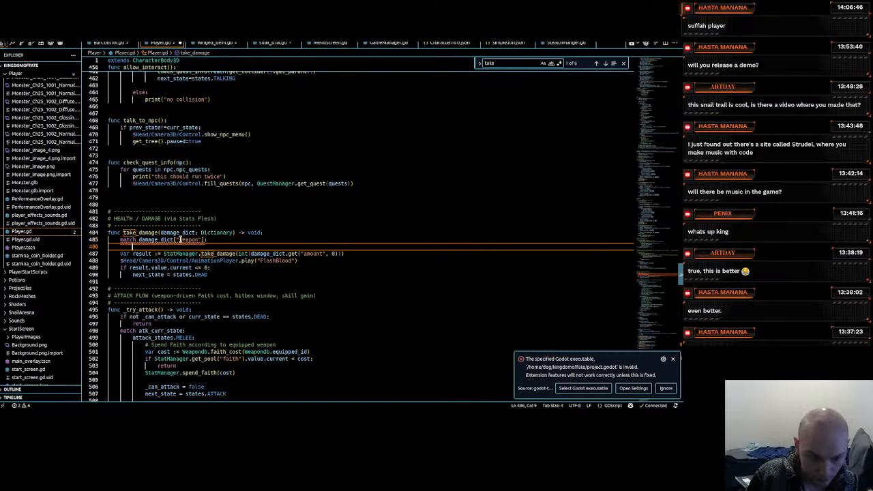
Add a quoted "poisen": case under the match on damage_dict["weapon"], followed by a new indented line
type("poison")
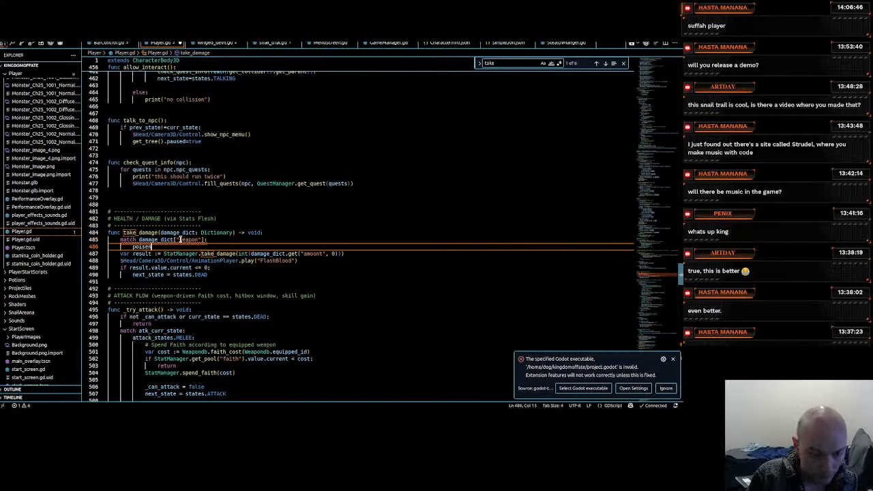
key("Left")
key("Left")
key("Left")
key("Left")
key("Left")
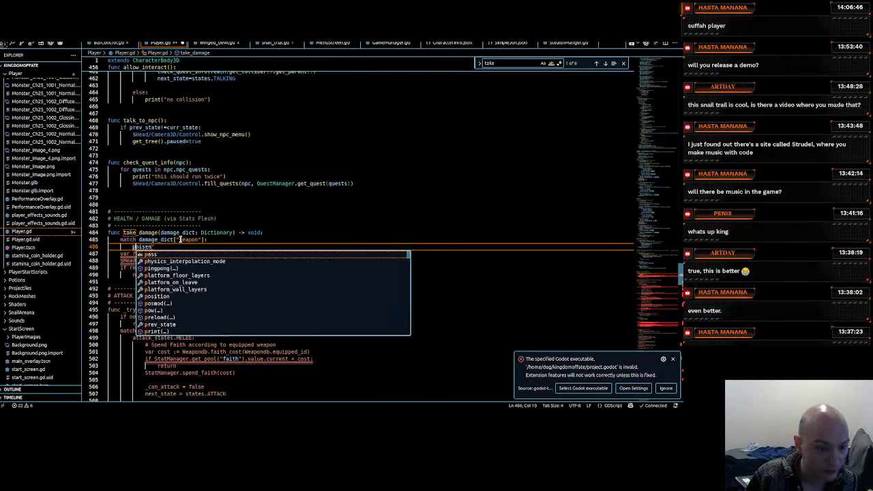
type("\"")
key("Down")
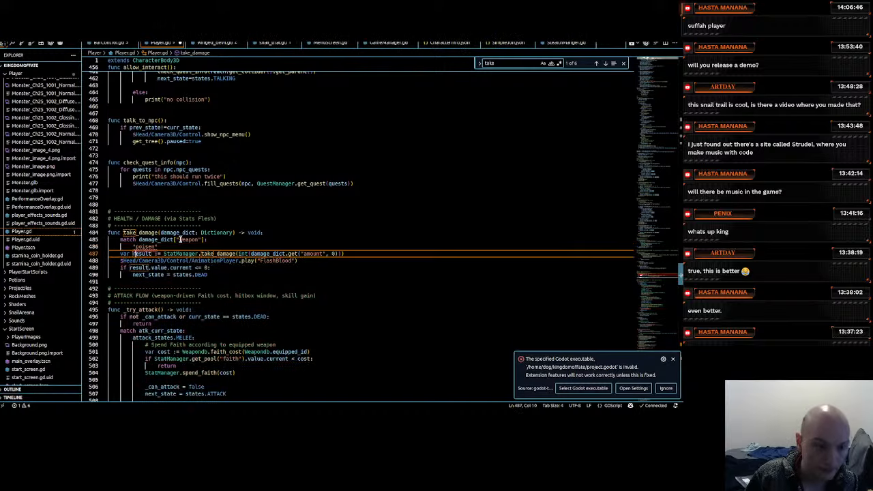
key("Up")
key("Right")
key("Down")
key("Right")
key("Right")
key("Up")
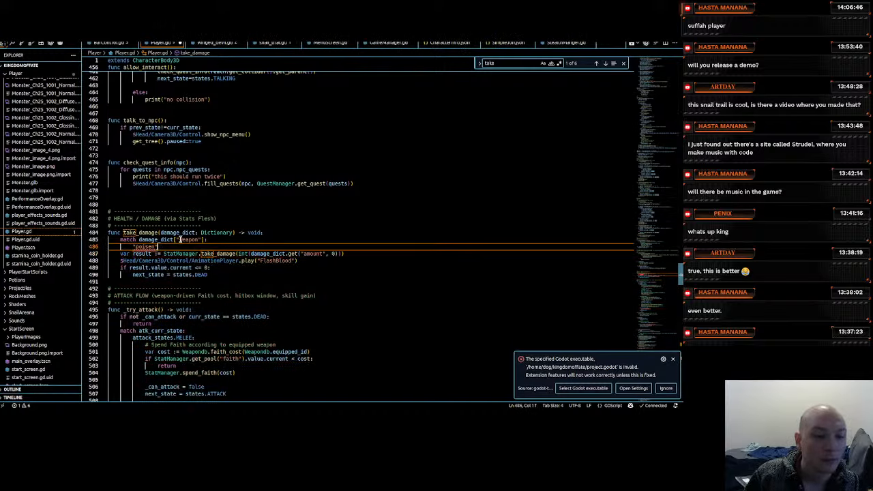
type(":")
key("Return")
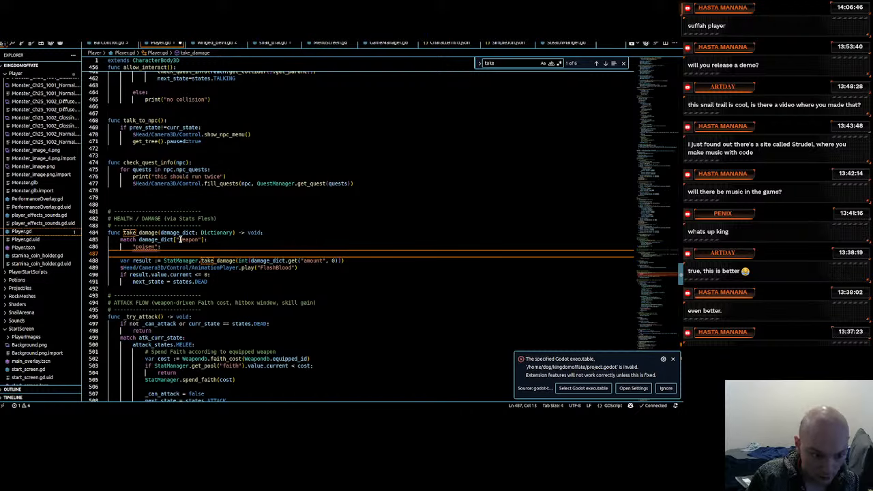
Add an "axe": case on the line below the "poisen" case, followed by a new line
type("\"\"")
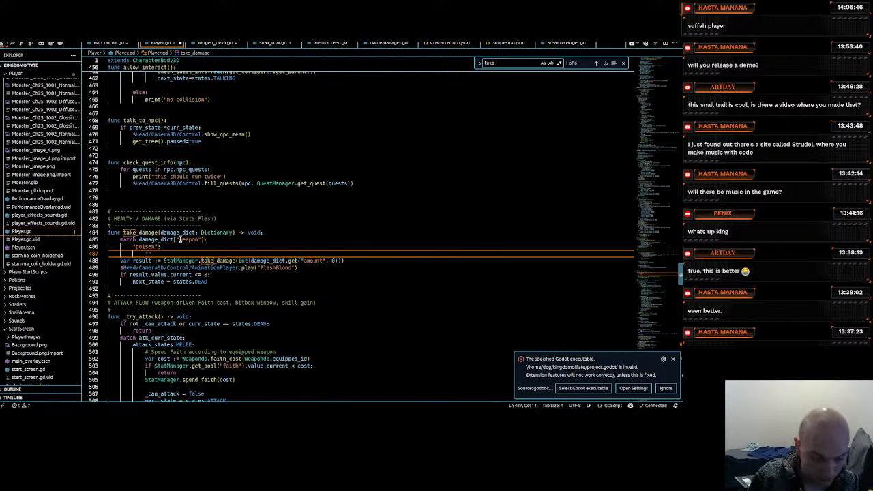
type("xe")
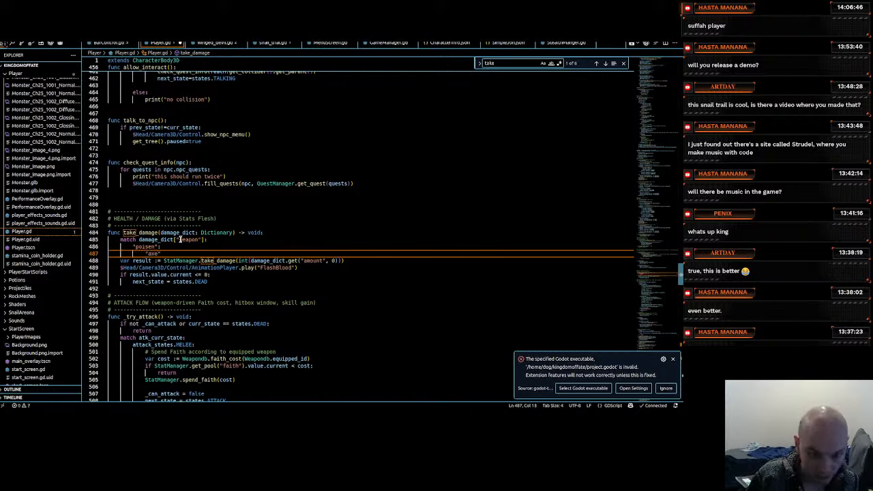
type(":")
key("Return")
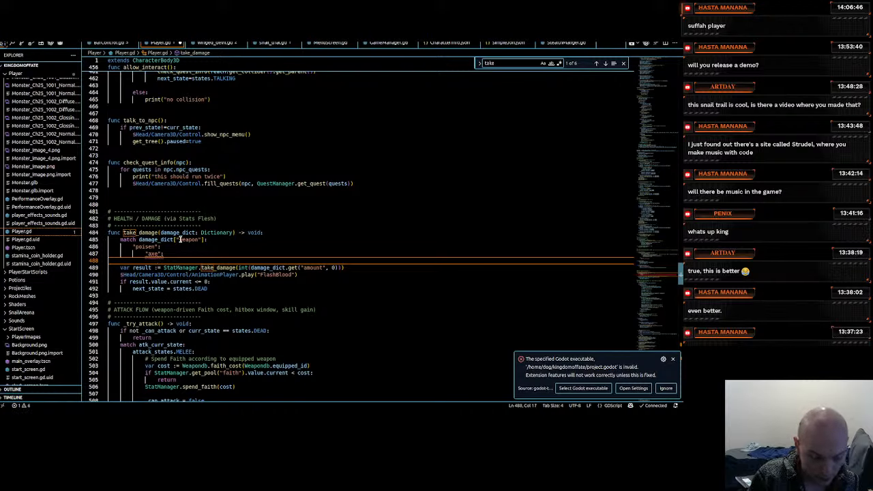
Add a quoted "sword" entry on the line below the "axe" case in the weapon match
type("sword")
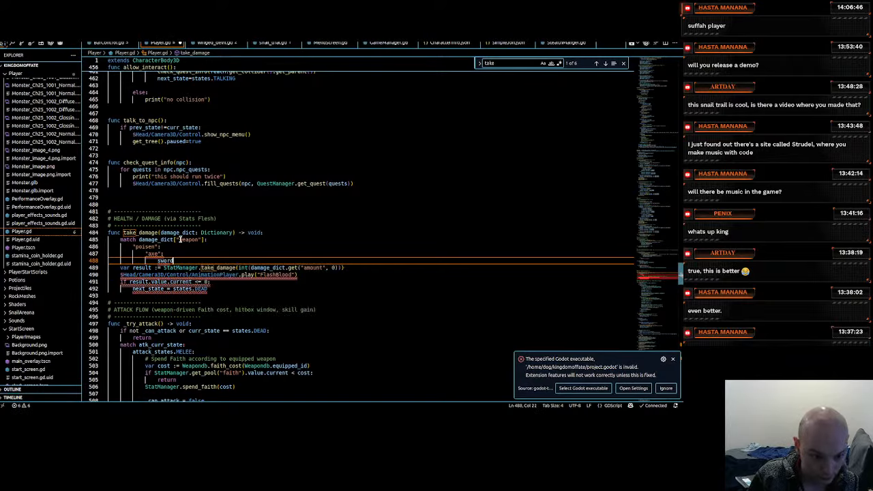
type(":")
key("Left")
key("Left")
key("Left")
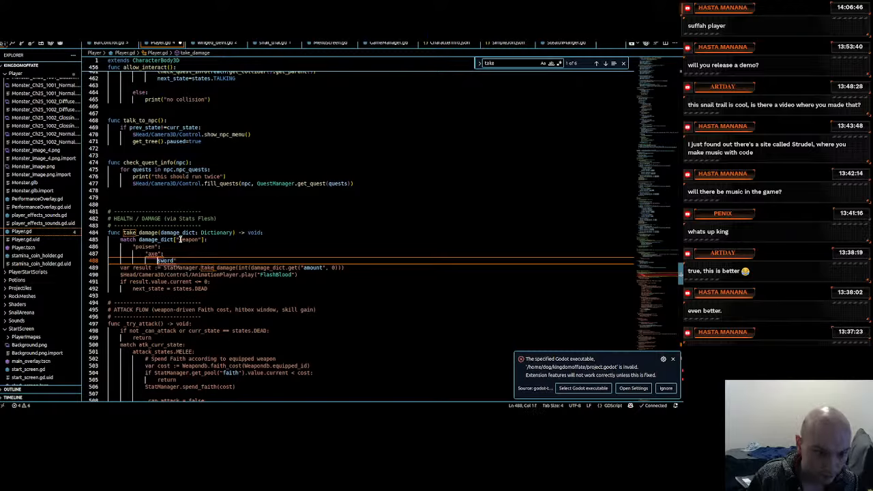
type("\"")
key("BackSpace")
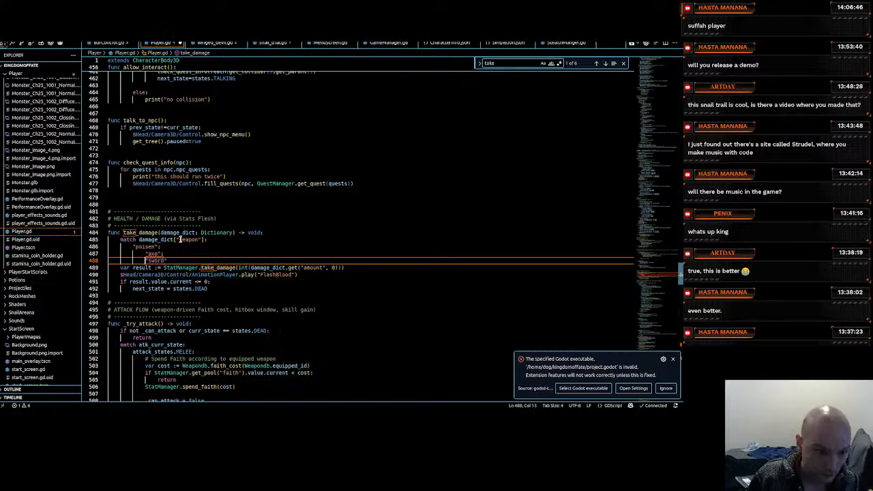
Outdent the "axe" and "sword" entries to the level of "poisen" and insert an empty line above each of them
key("Up")
key("BackSpace")
key("Down")
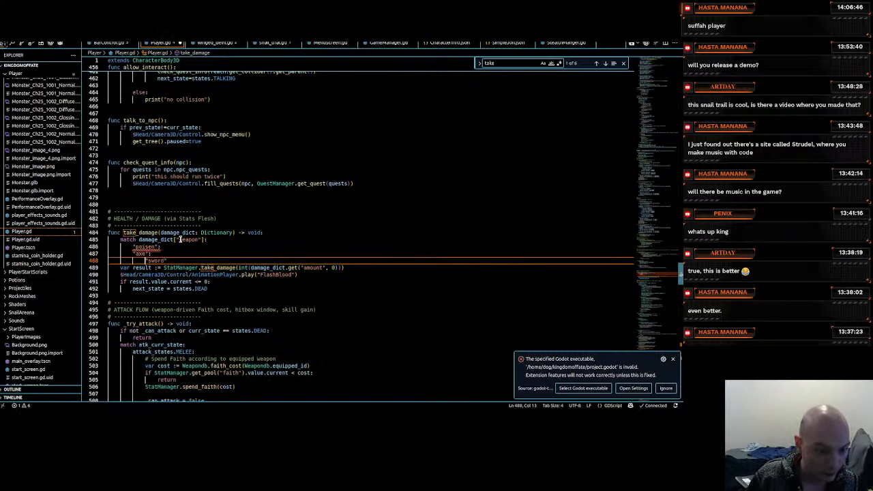
key("BackSpace")
key("Up")
key("Return")
key("Down")
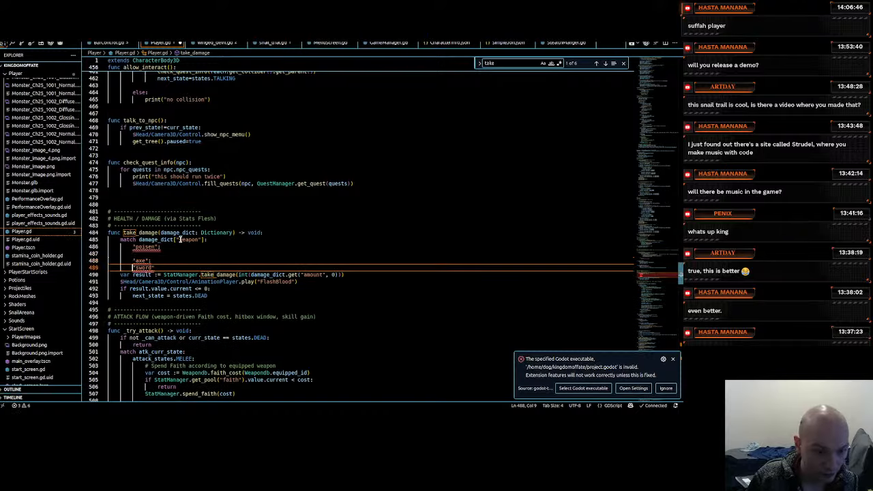
key("Return")
Fill the "poisen" and "axe" cases with an indented pass statement each
key("Up")
key("Up")
key("Up")
key("Tab")
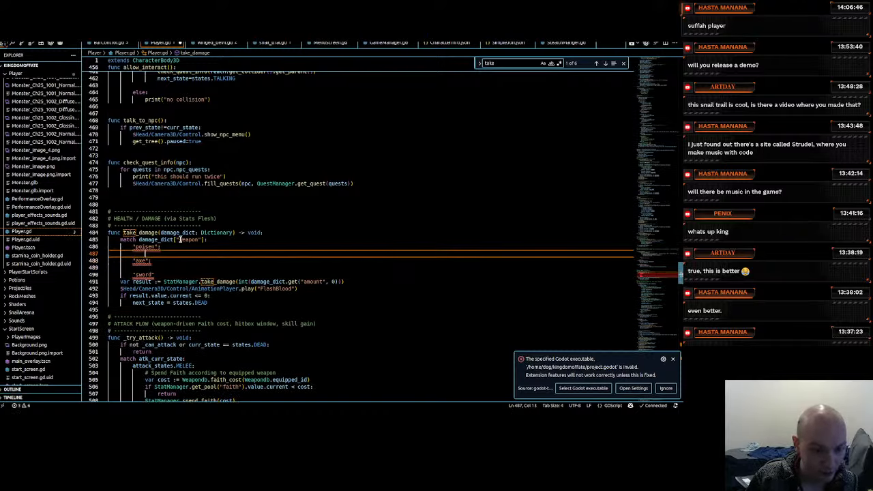
type("pass")
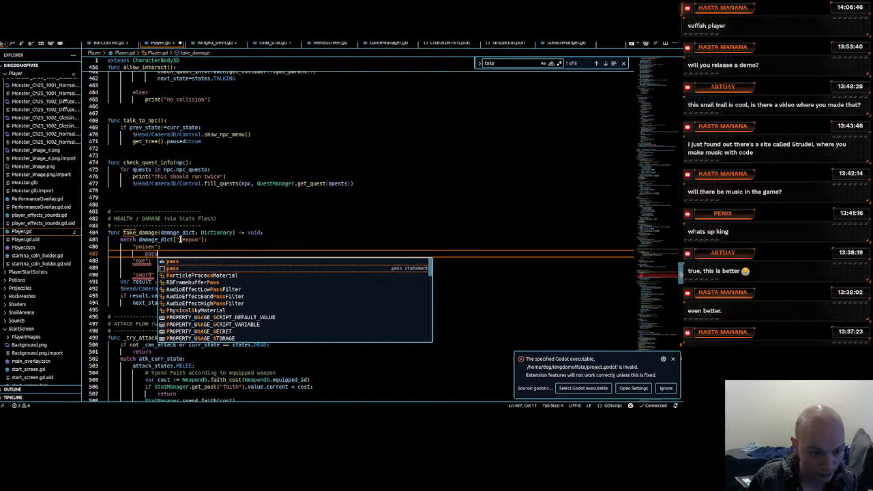
key("Escape")
left_click(148, 268)
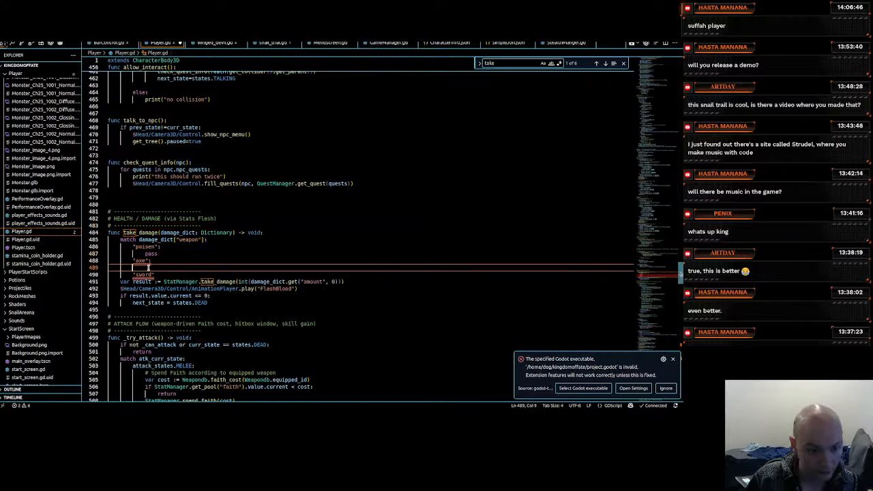
key("Tab")
type("pass")
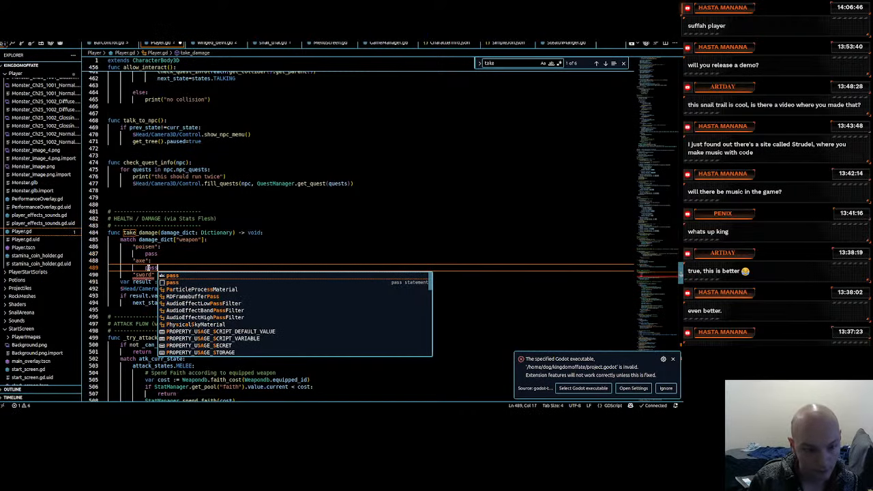
key("Escape")
Complete the "sword" case with a colon and an indented pass statement below it
left_click(152, 275)
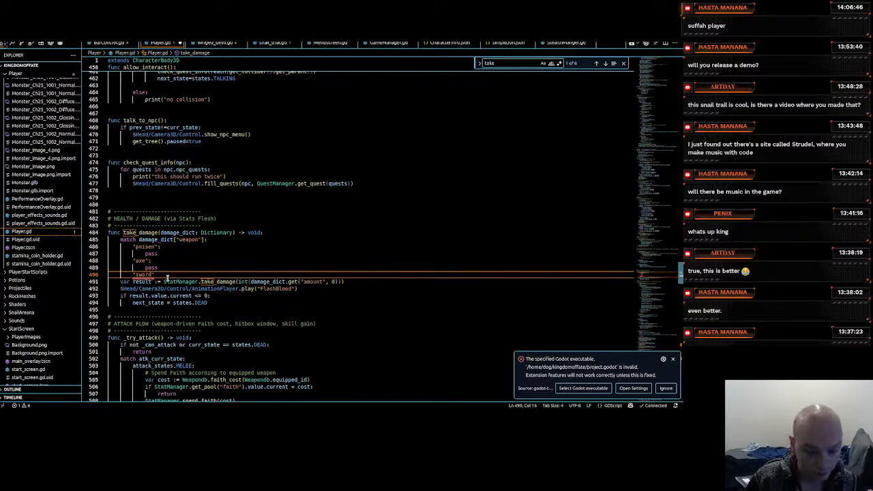
key("Return")
type("pass")
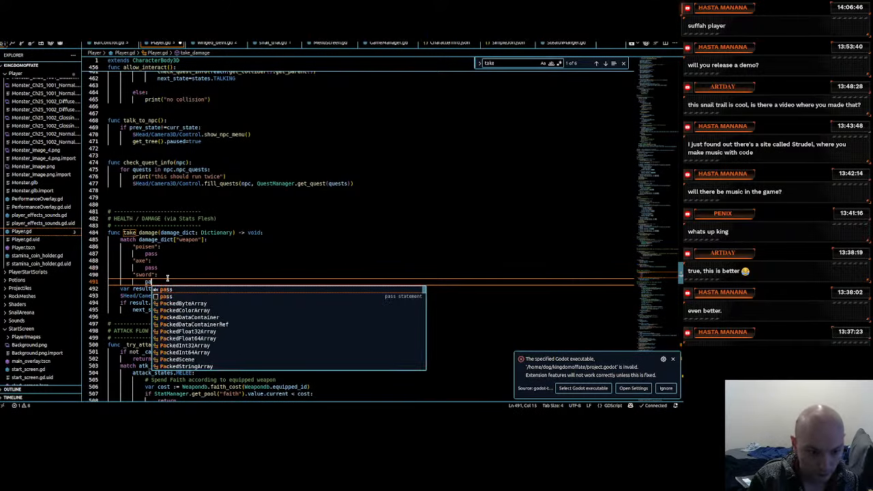
left_click(337, 225)
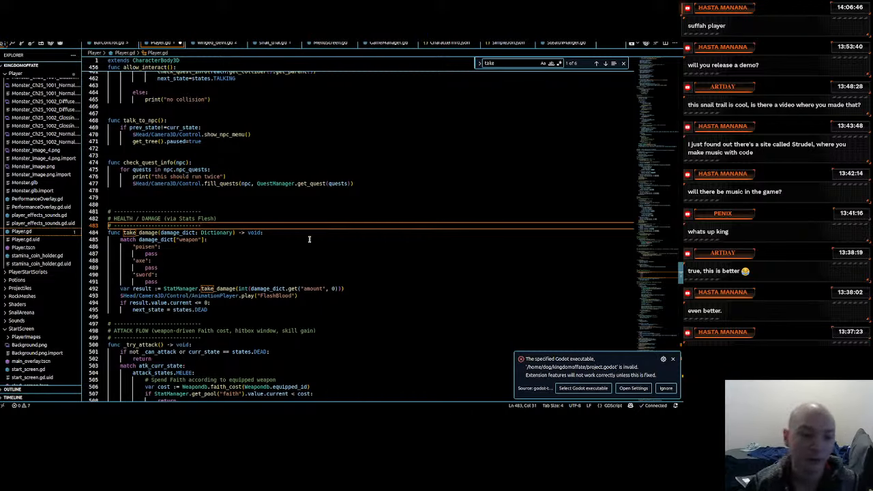
Add the comment #start a timer if the timer is stoped above pass in the "poisen" case
left_click(166, 247)
key("Return")
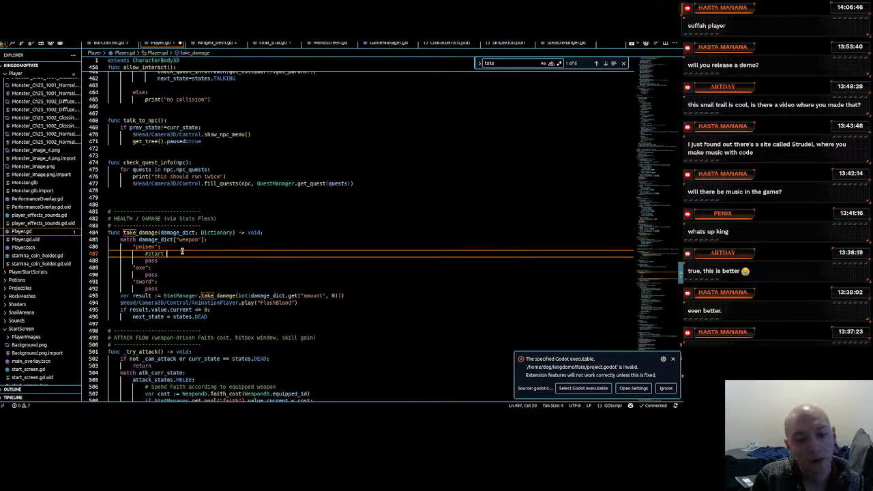
type("#start a ti")
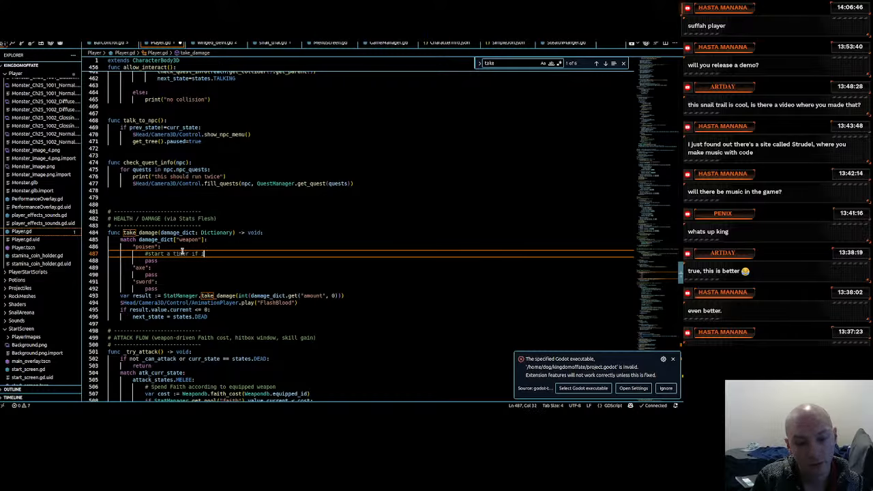
type("mer if the")
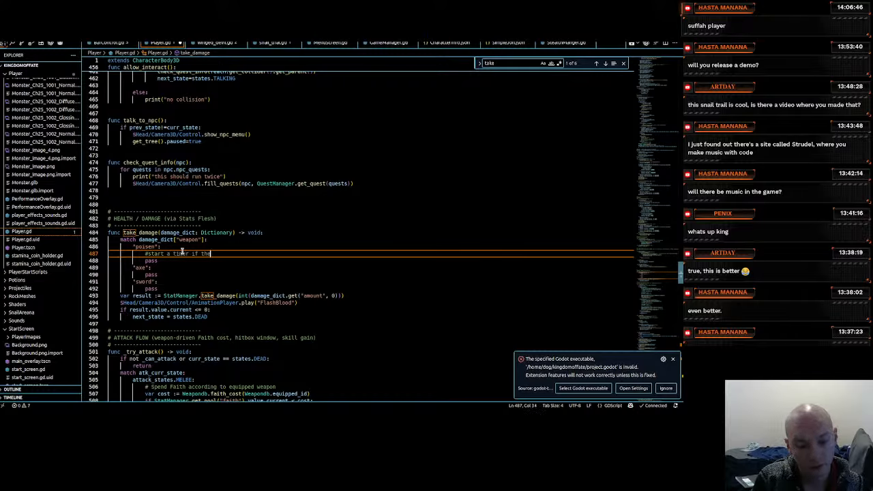
type(" timer is")
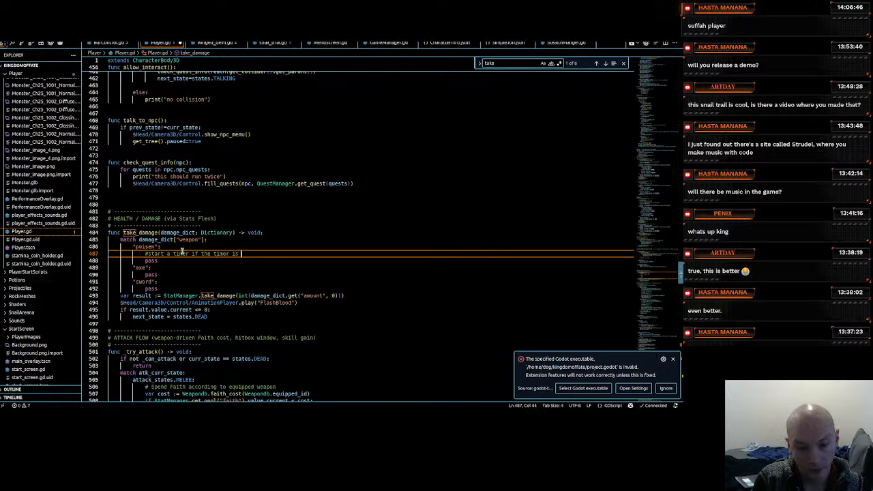
type(" stopeed")
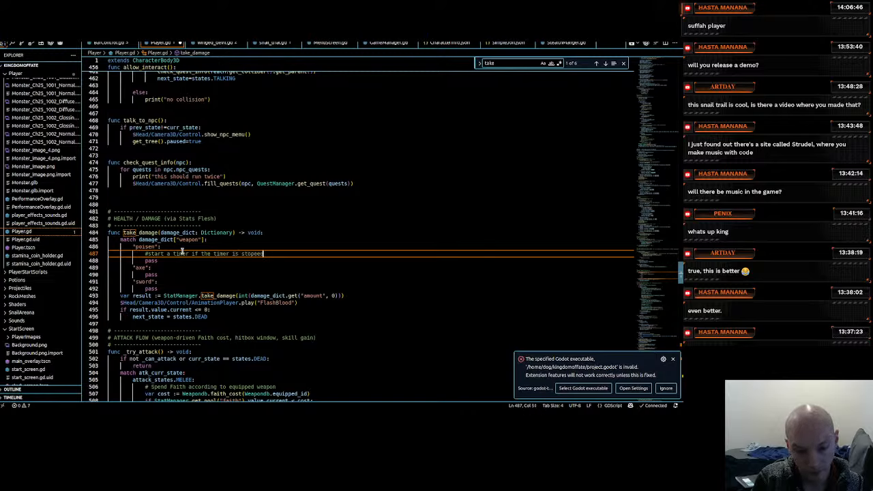
key("BackSpace")
key("BackSpace")
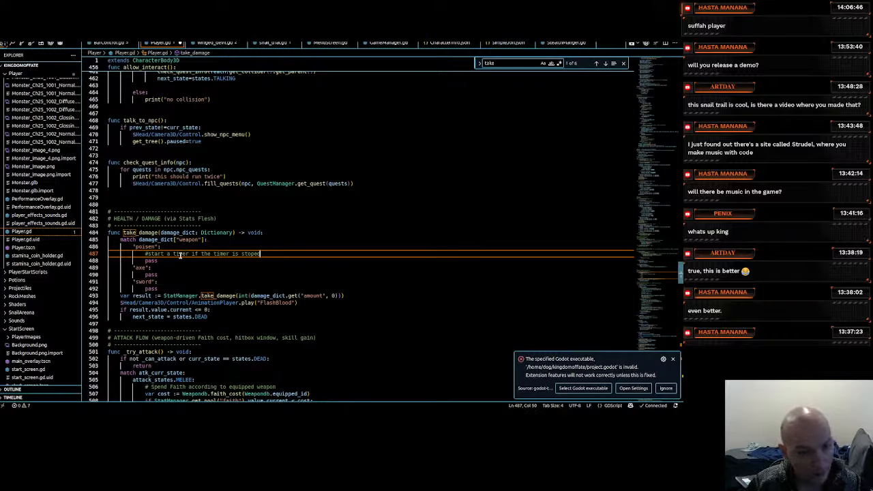
Examine the FlashBlood animation call and the StatManager.take_damage call below the match block
left_click(159, 288)
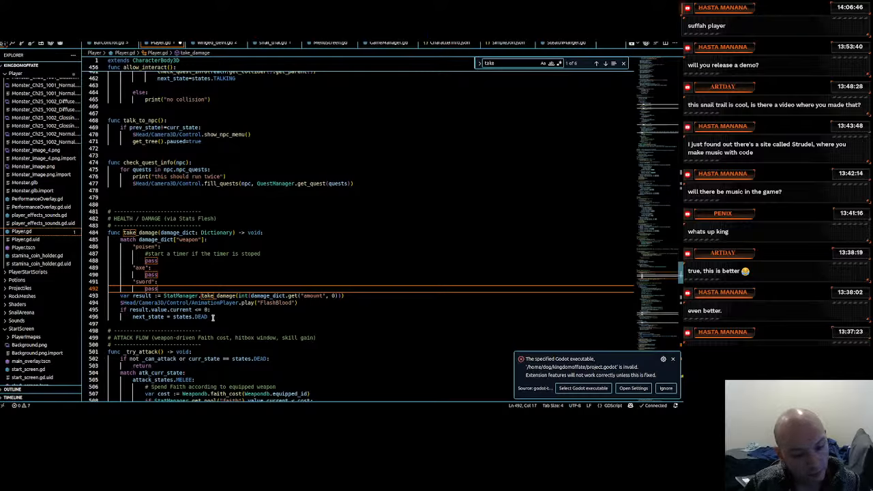
left_click(120, 310)
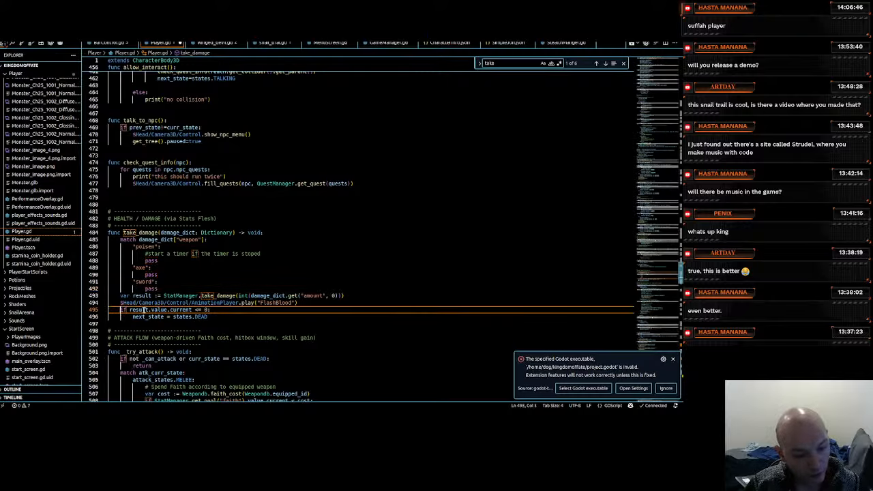
left_click(121, 303)
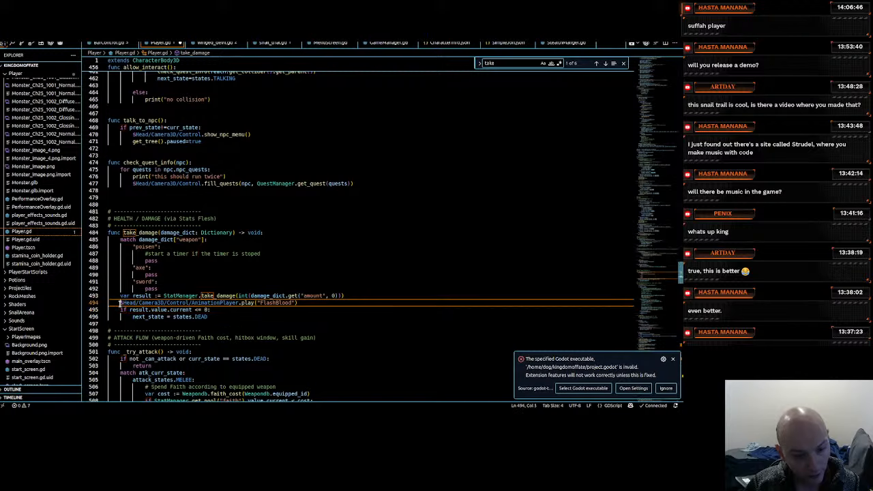
left_click_drag(120, 303, 295, 303)
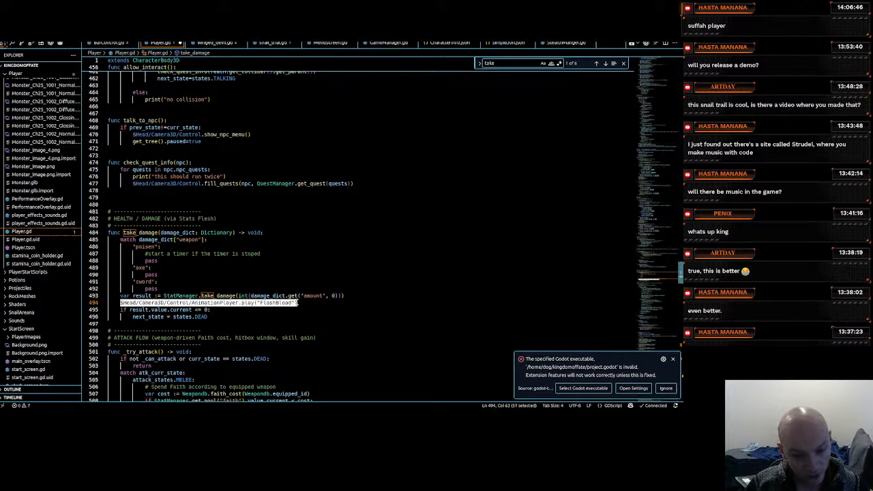
mouse_move(220, 292)
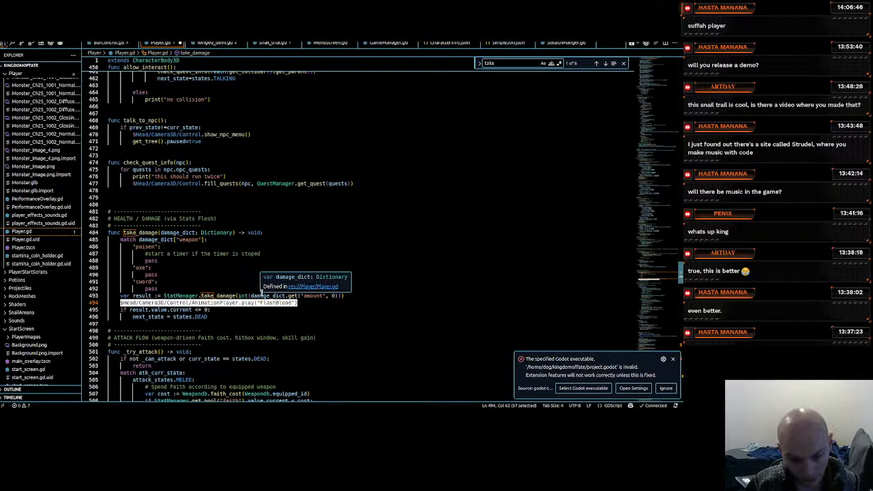
left_click(262, 296)
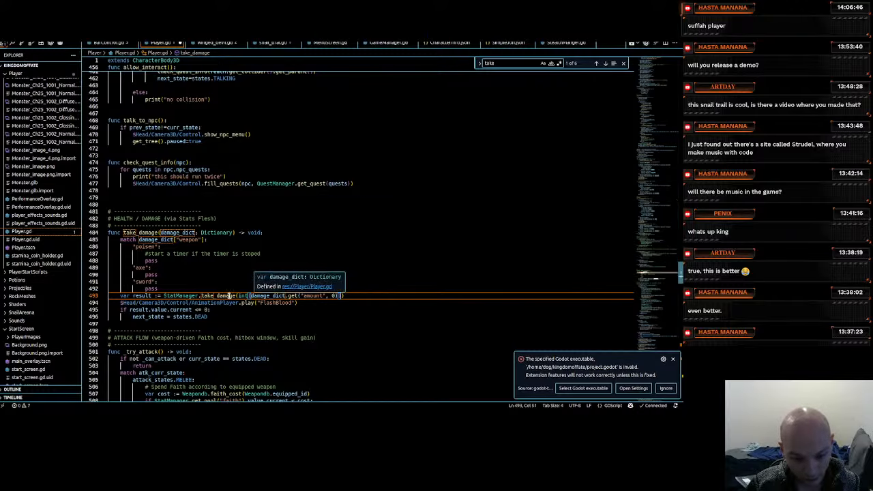
mouse_move(228, 296)
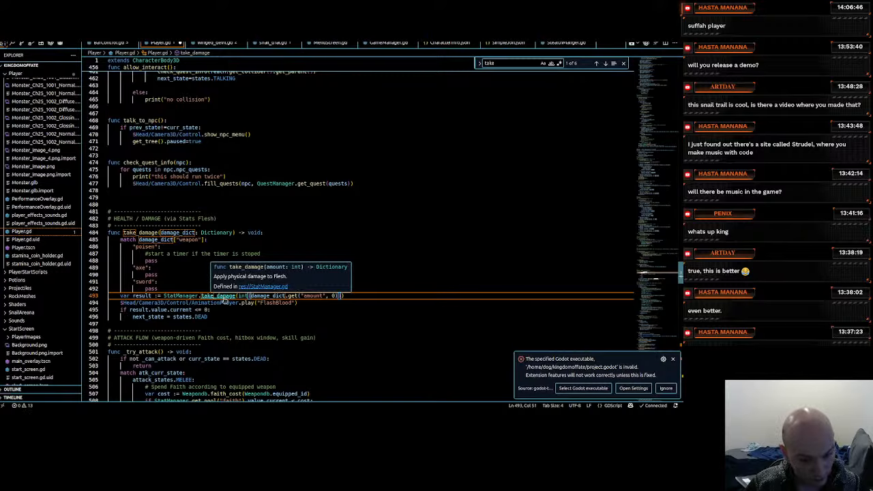
Go to the definition of take_damage in StatManager.gd and examine its change_pool call and the script's faith timer setup
left_click(224, 297, "ctrl")
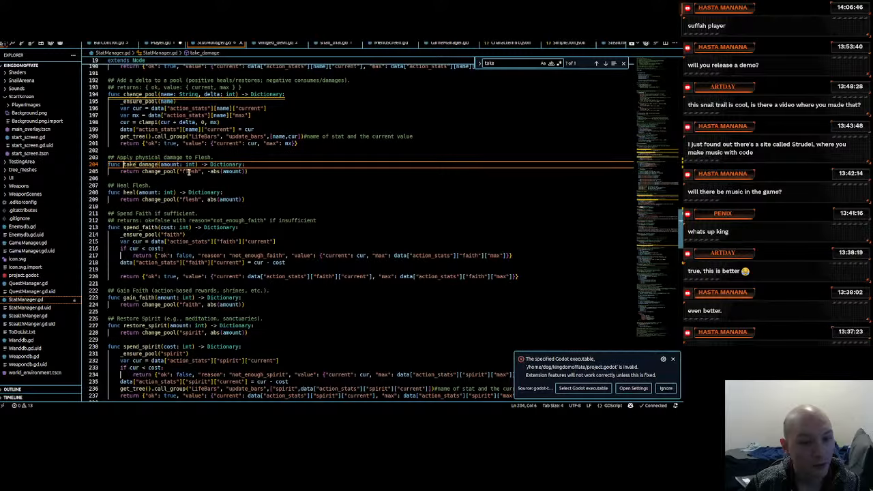
left_click_drag(208, 171, 245, 171)
scroll(162, 219, "up", 3)
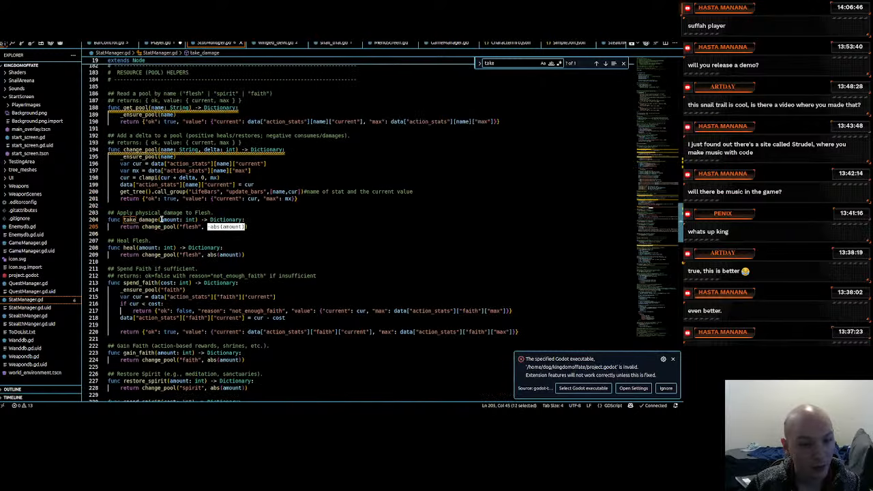
scroll(161, 219, "up", 20)
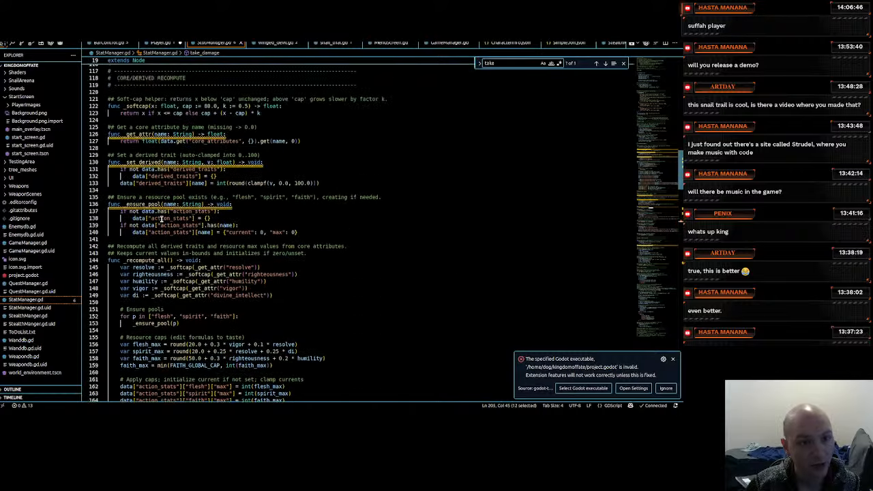
scroll(161, 220, "up", 20)
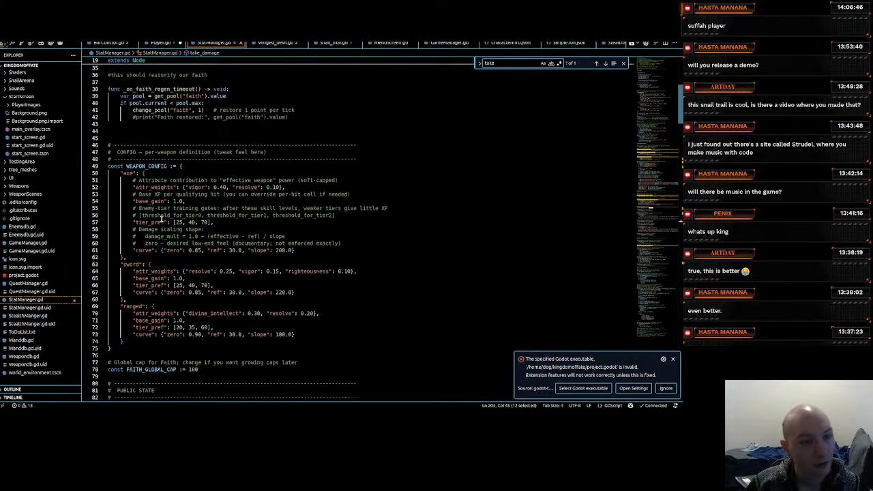
scroll(162, 220, "up", 11)
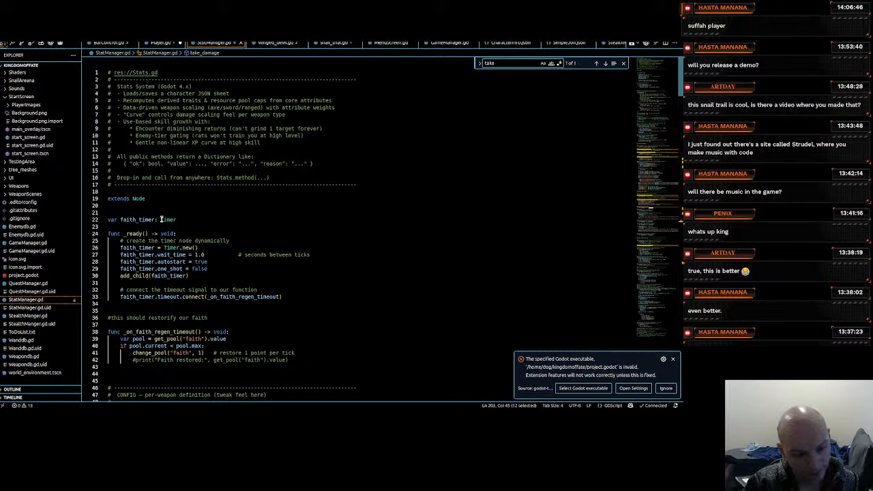
Return to Player.gd and review the var result line that calls StatManager.take_damage
left_click(163, 42)
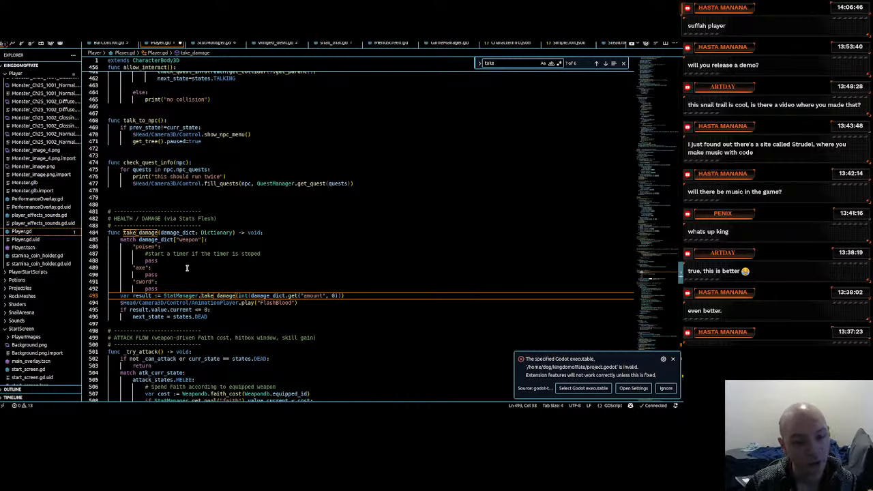
left_click(185, 295)
mouse_move(199, 296)
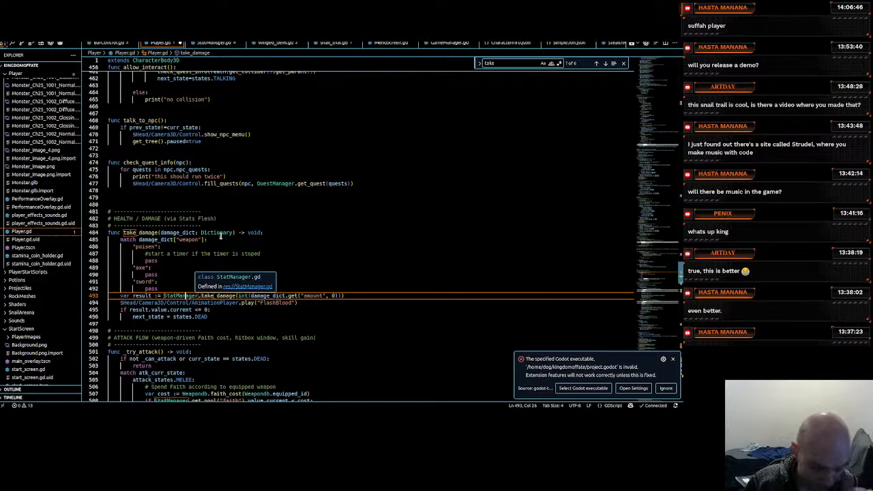
mouse_move(220, 233)
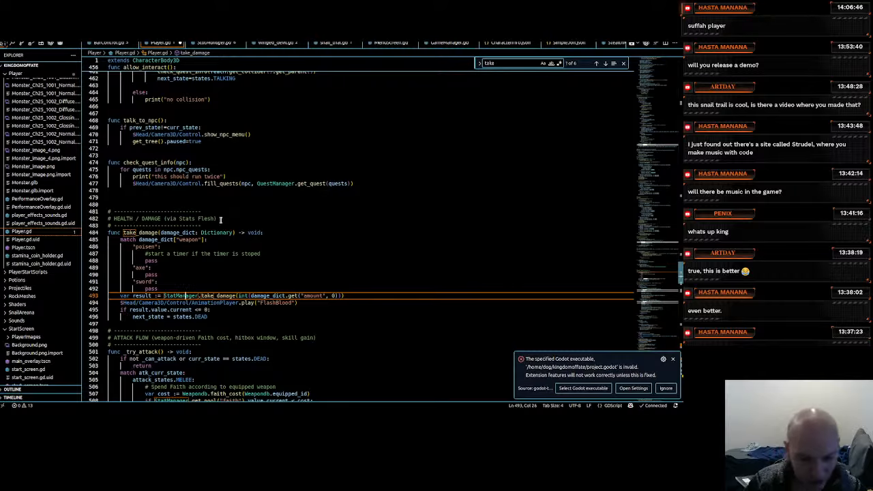
key("Up")
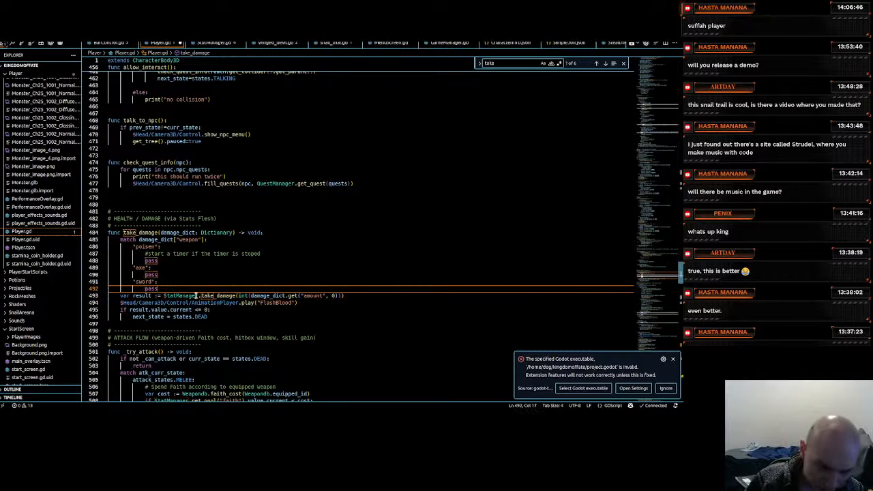
left_click(231, 296)
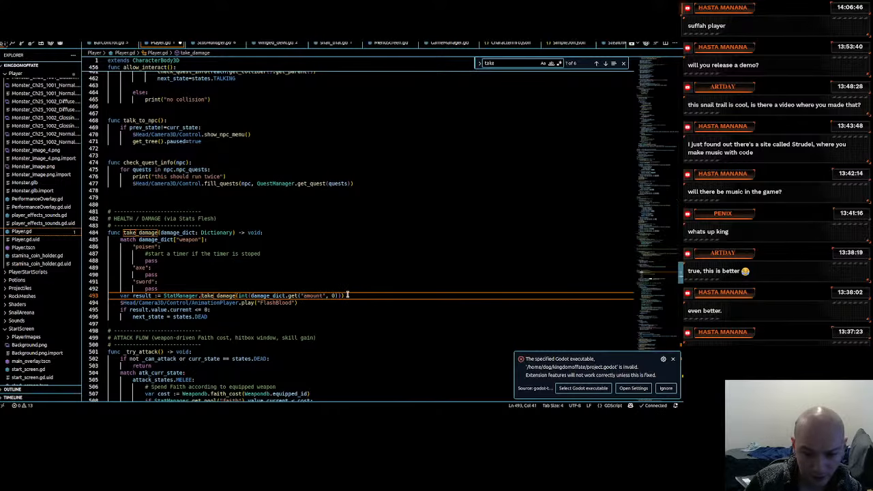
Examine the StatManager.take_damage result line, the FlashBlood animation call and the result.value.current check below the match block
left_click_drag(347, 295, 118, 296)
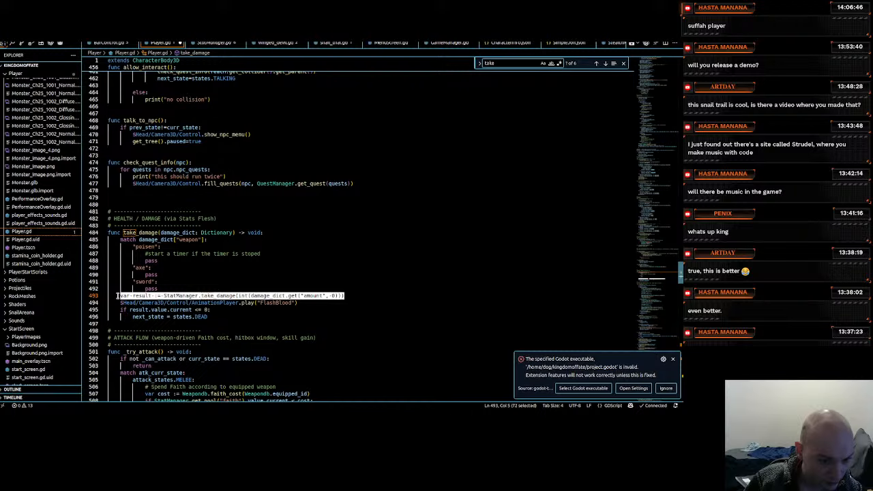
left_click(277, 303)
left_click_drag(303, 305, 97, 293)
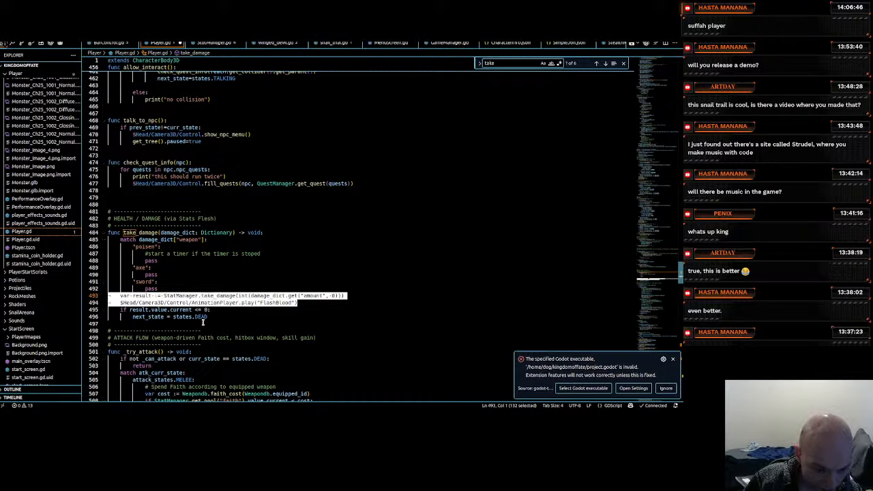
mouse_move(147, 291)
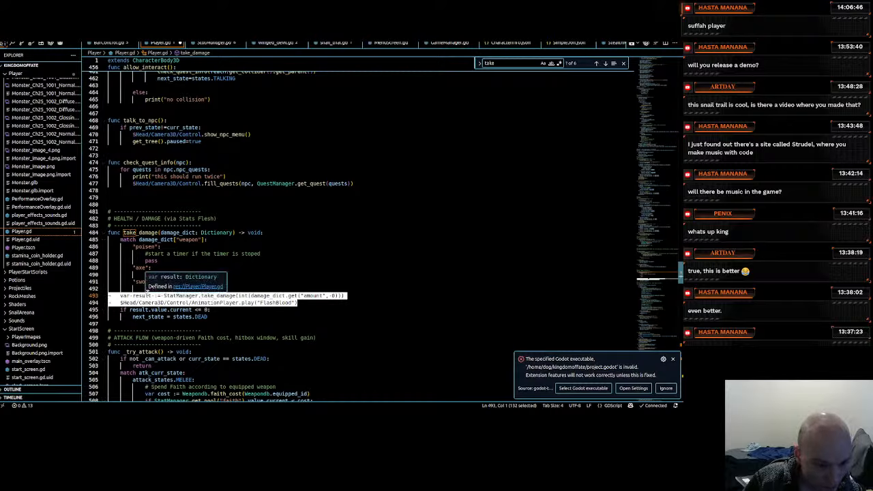
mouse_move(162, 310)
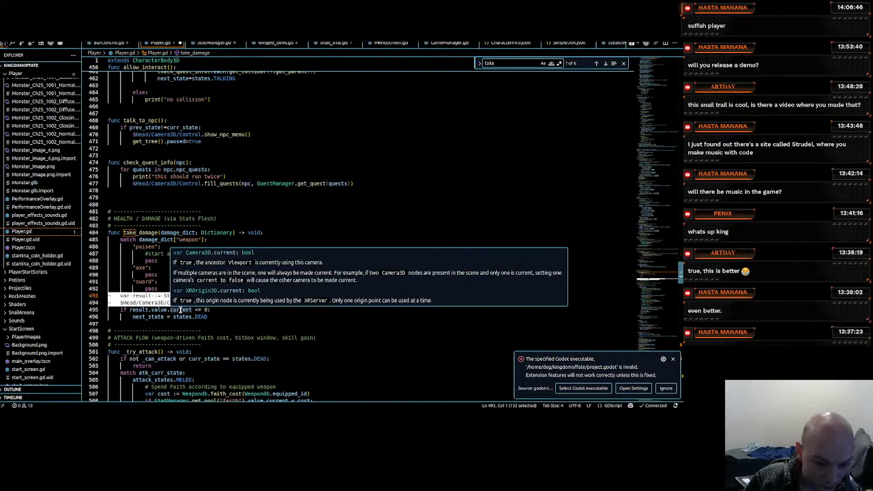
left_click(141, 295)
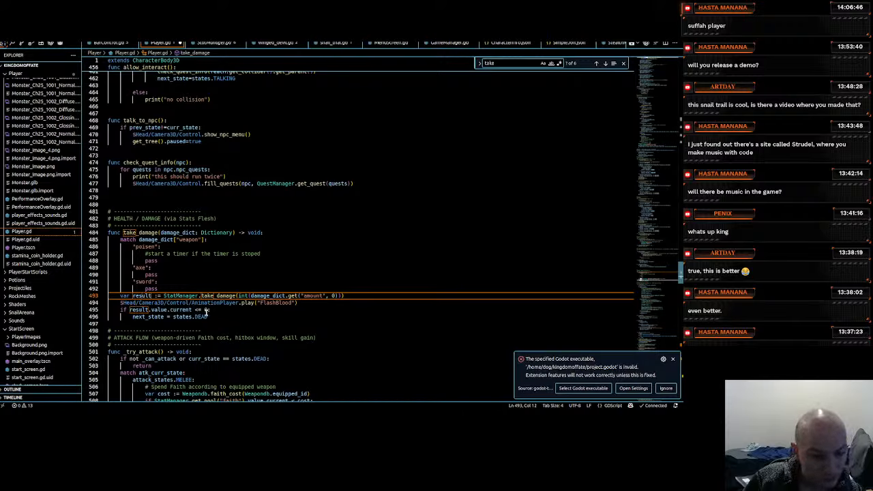
left_click(220, 295)
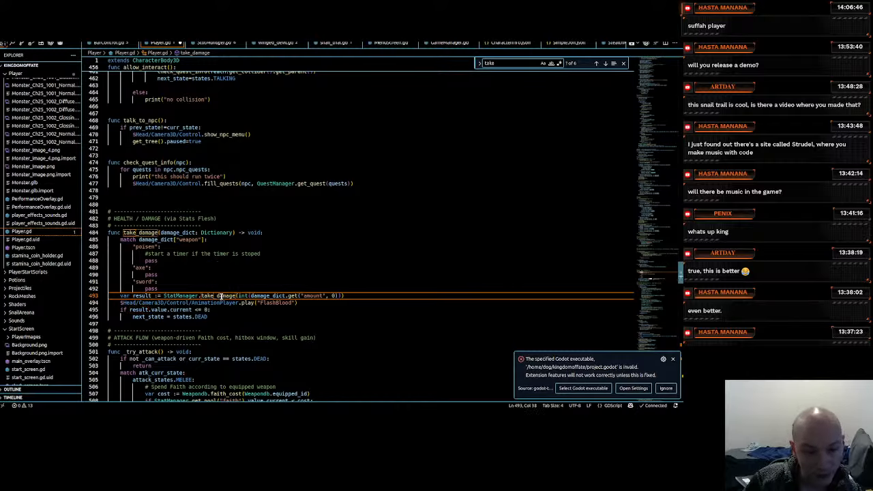
mouse_move(196, 295)
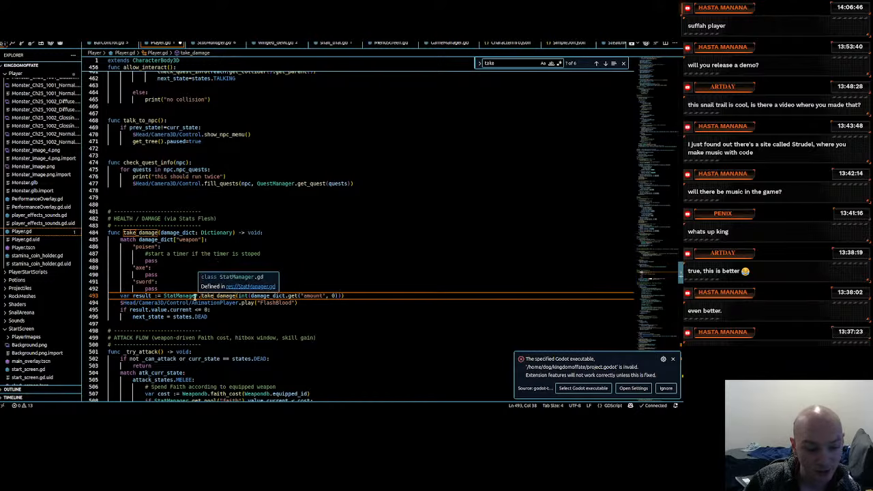
left_click(144, 295)
mouse_move(145, 295)
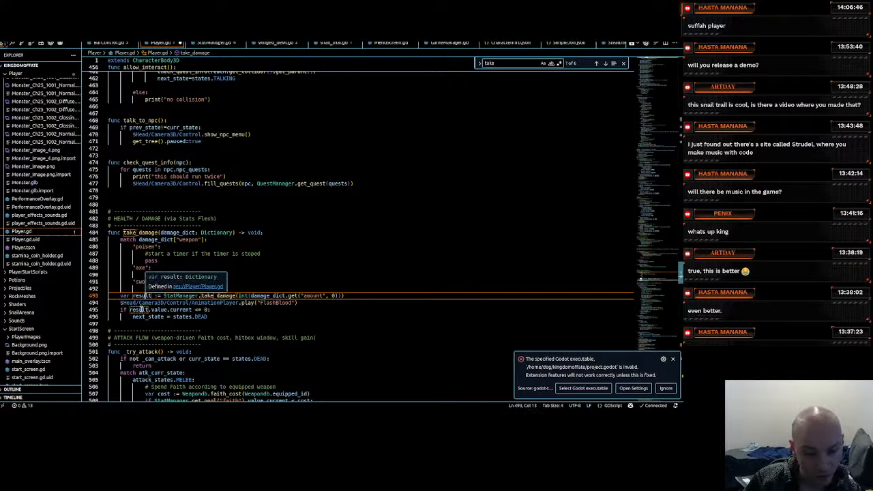
left_click(137, 310)
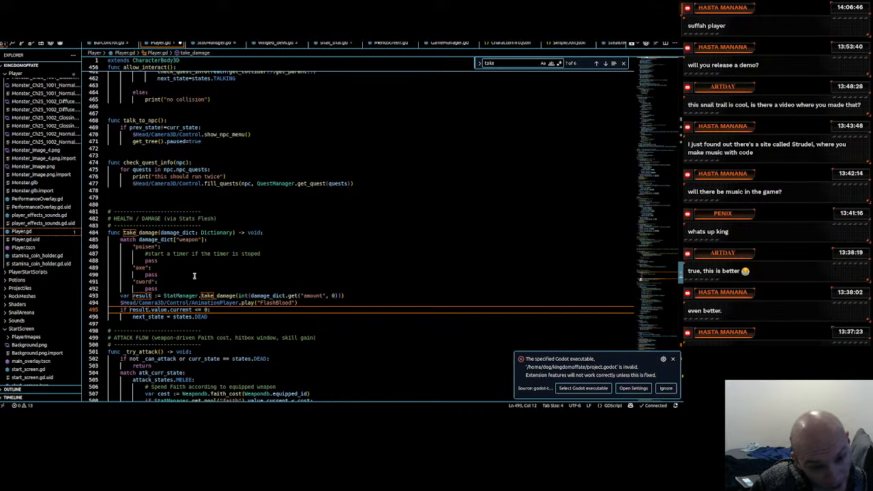
scroll(195, 275, "down", 1)
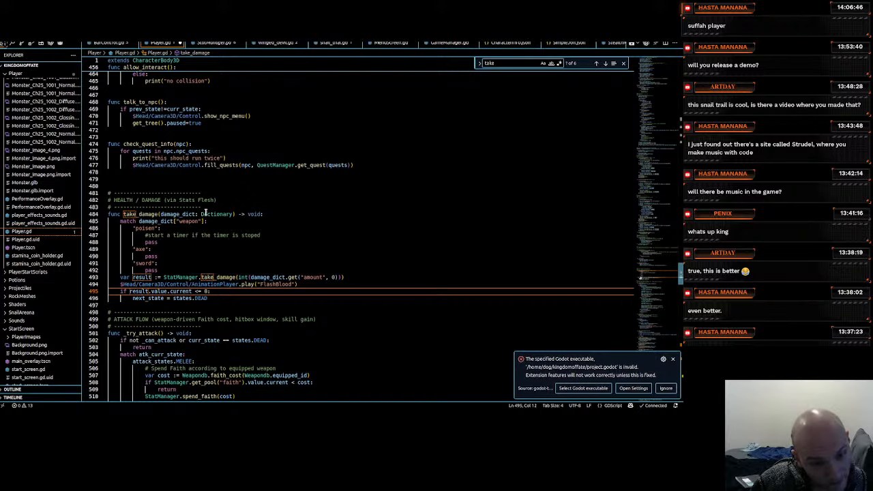
scroll(208, 225, "down", 1)
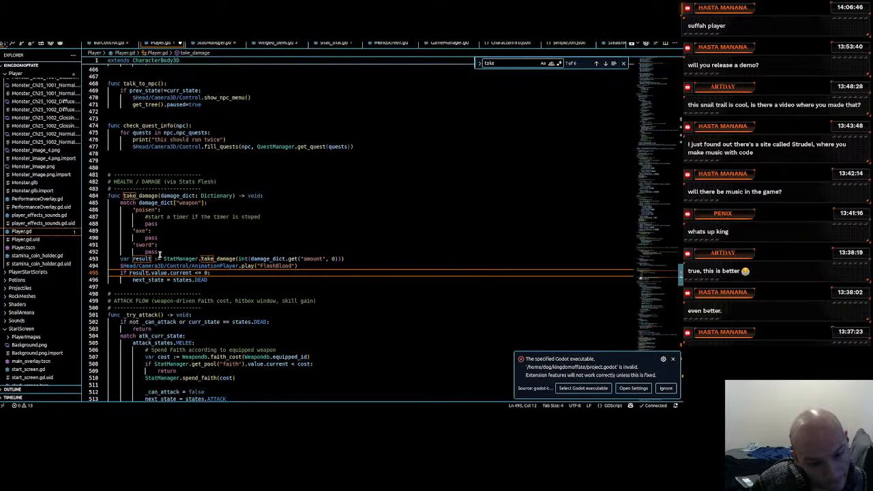
Move the StatManager.take_damage result line and the FlashBlood animation call from below the match block into the "axe" case
left_click_drag(307, 265, 82, 258)
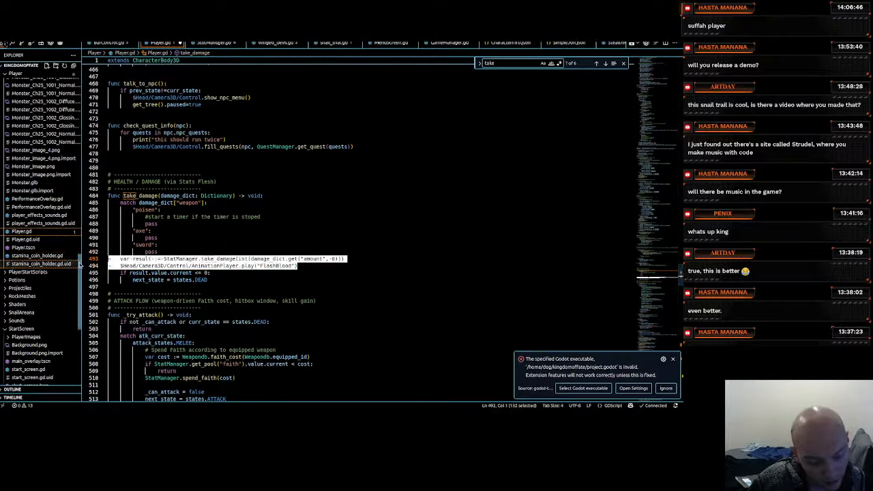
key("ctrl+x")
left_click(157, 231)
key("Return")
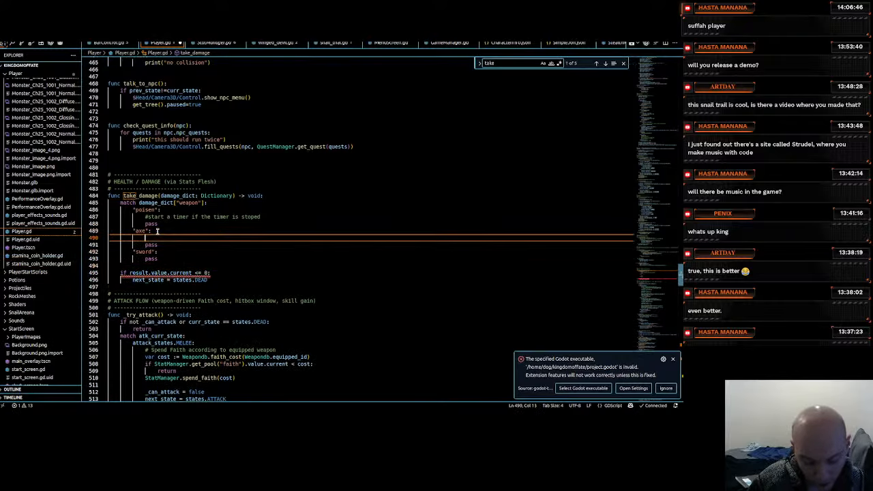
key("ctrl+v")
Align the moved result line and FlashBlood call with the body indentation of the "axe" case
left_click(157, 231)
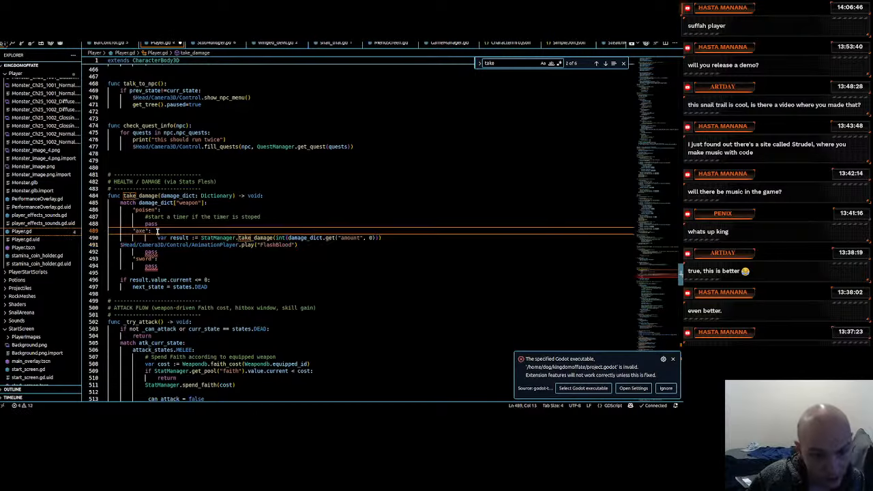
left_click(298, 238)
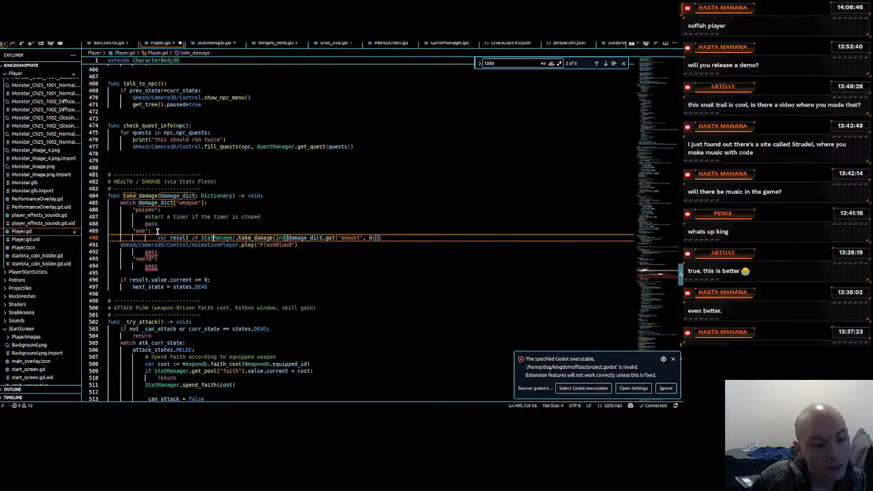
key("shift+Tab")
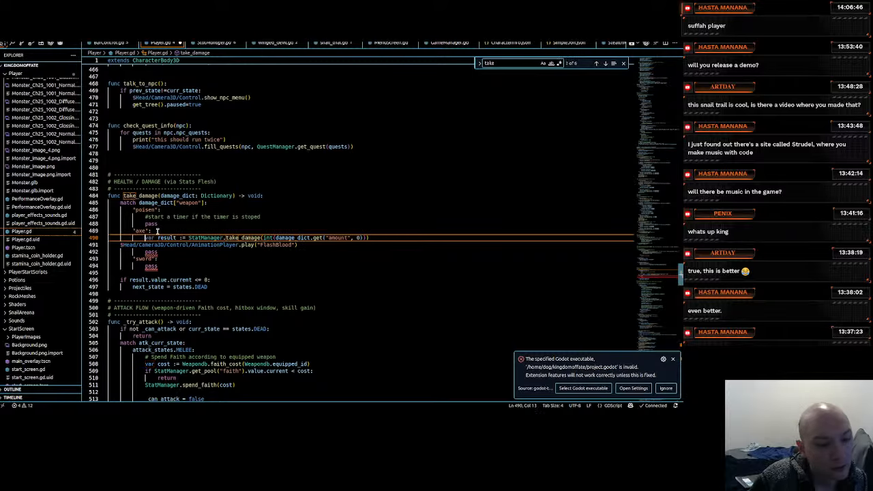
key("Down")
key("Home")
key("Tab")
key("Tab")
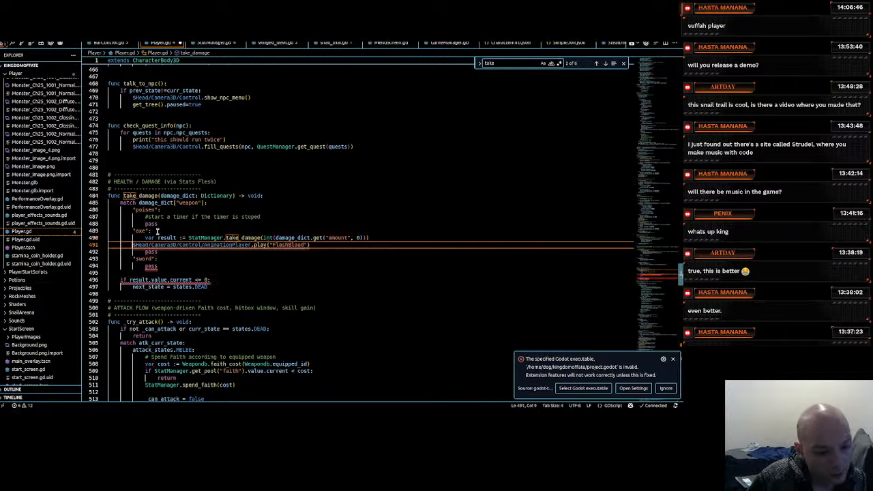
Move the result.value.current <= 0 check and its next_state = states.DEAD line under the FlashBlood call in the "axe" case
left_click_drag(212, 288, 86, 284)
key("BackSpace")
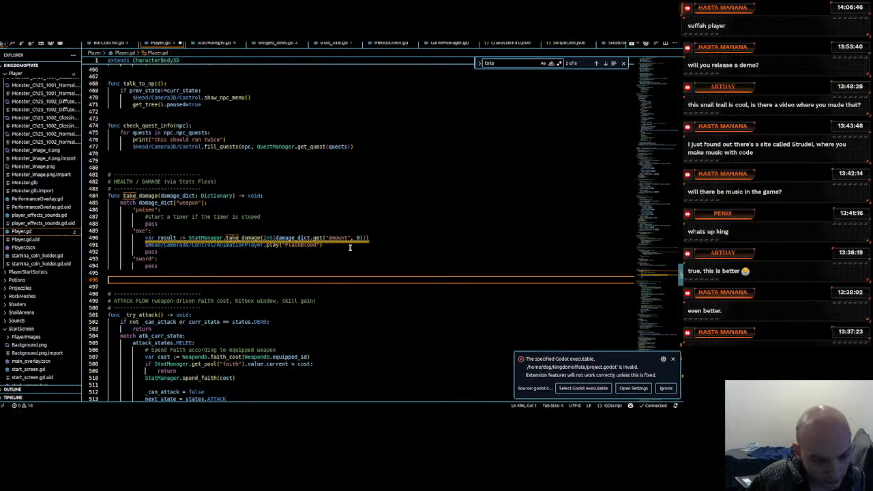
left_click(348, 246)
key("Return")
key("ctrl+v")
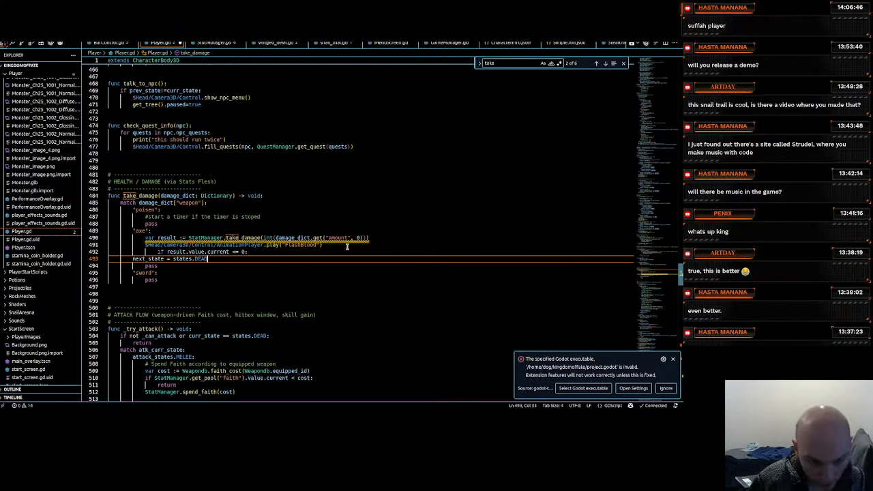
Fix the indentation of the death check so it sits in the "axe" case with next_state = states.DEAD nested inside it
key("Up")
key("Left")
key("Home")
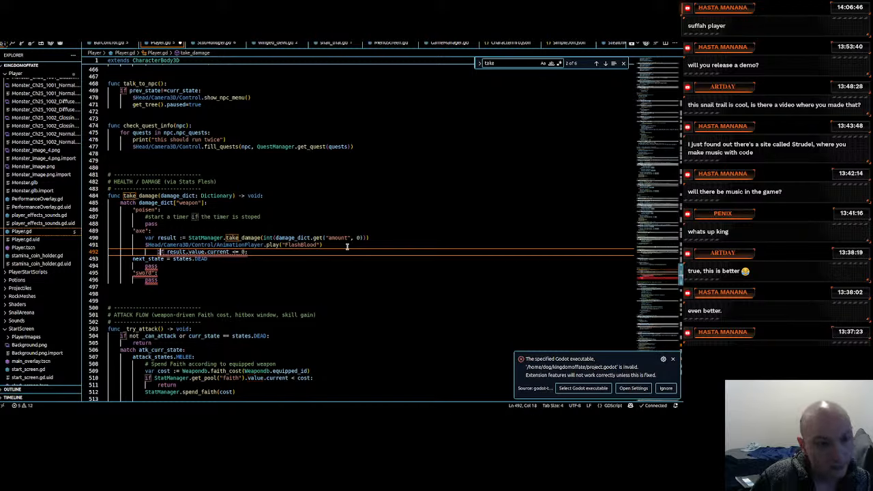
key("BackSpace")
key("Down")
key("Home")
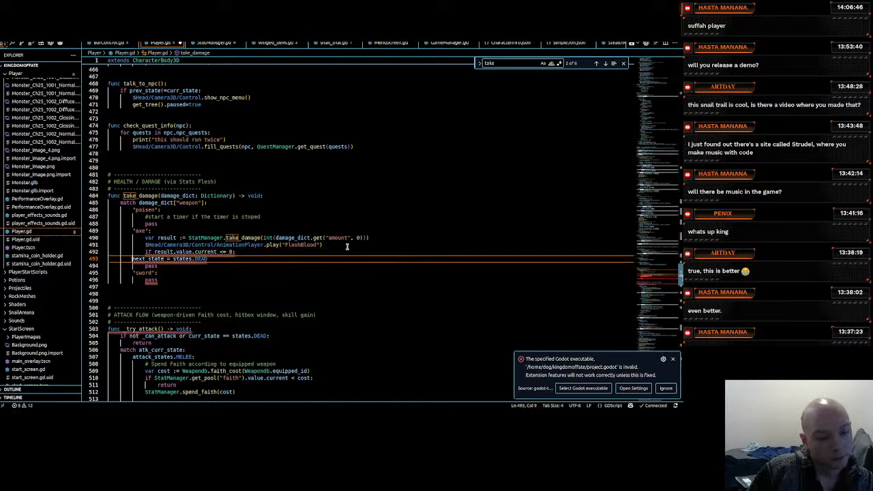
key("Tab")
key("Tab")
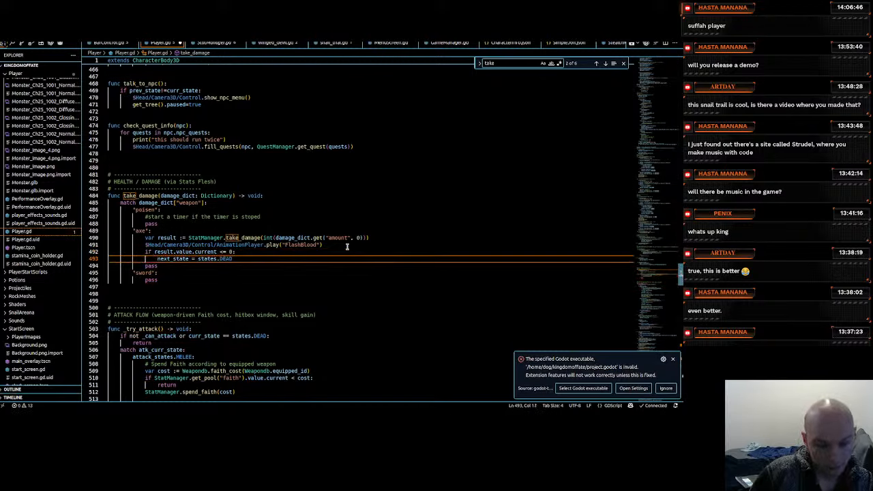
Delete the leftover pass line from the end of the "axe" case
left_click(218, 266)
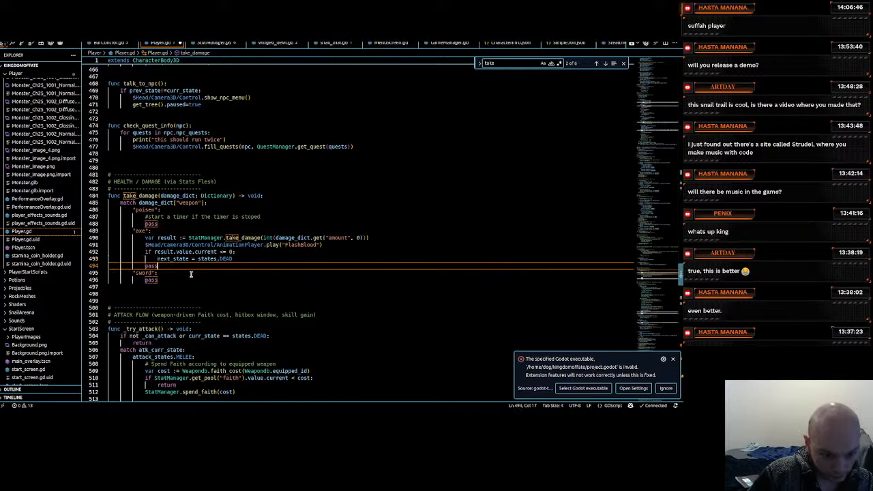
key("BackSpace")
key("BackSpace")
key("BackSpace")
key("BackSpace")
key("BackSpace")
key("BackSpace")
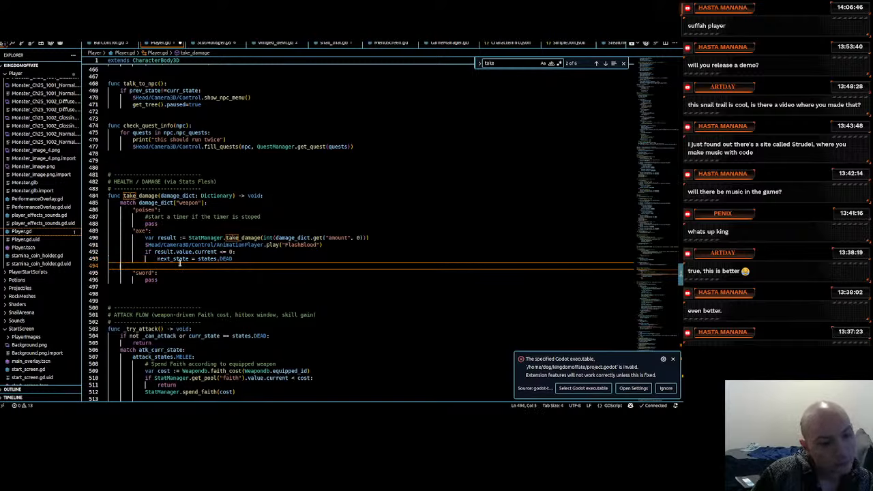
key("BackSpace")
Review the "poisen", "axe" and "sword" cases of the match block in take_damage
key("Up")
key("Up")
key("Up")
key("Up")
key("Up")
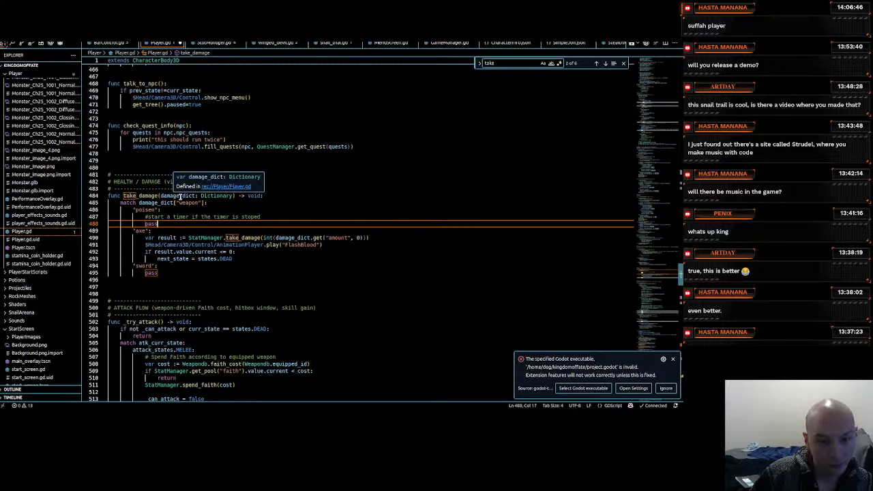
left_click(249, 253)
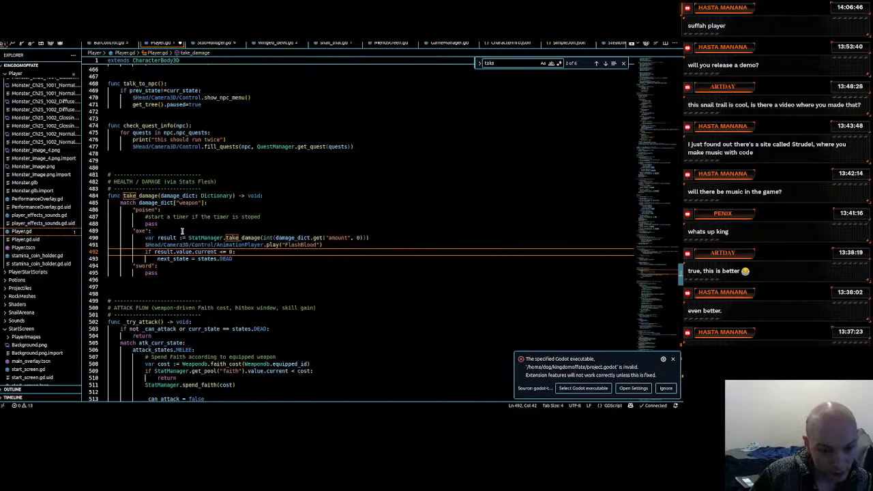
left_click(171, 210)
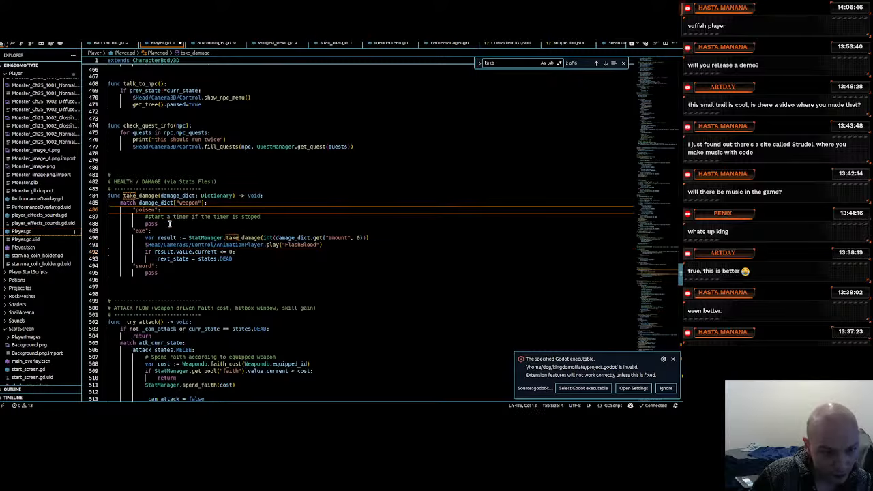
left_click(170, 223)
left_click(166, 274)
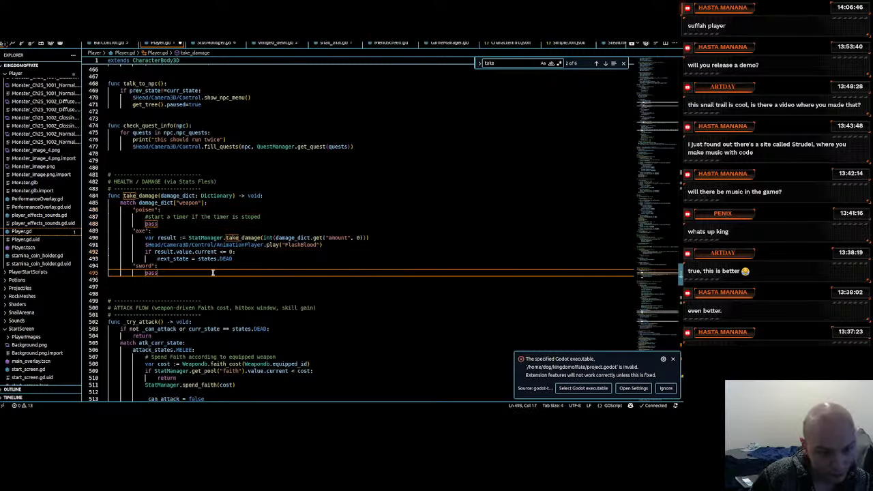
Replace pass in the "sword" case with a copy of the four damage-handling lines from the "axe" case
left_click_drag(237, 258, 77, 246)
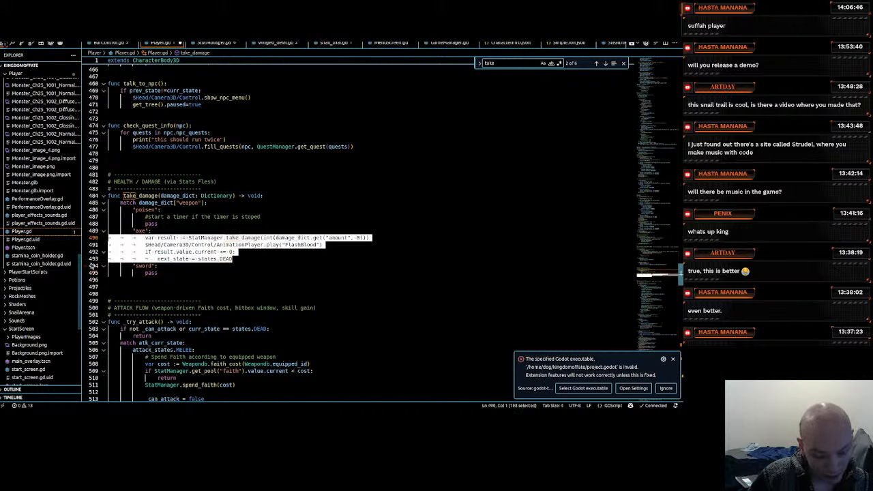
left_click(174, 277)
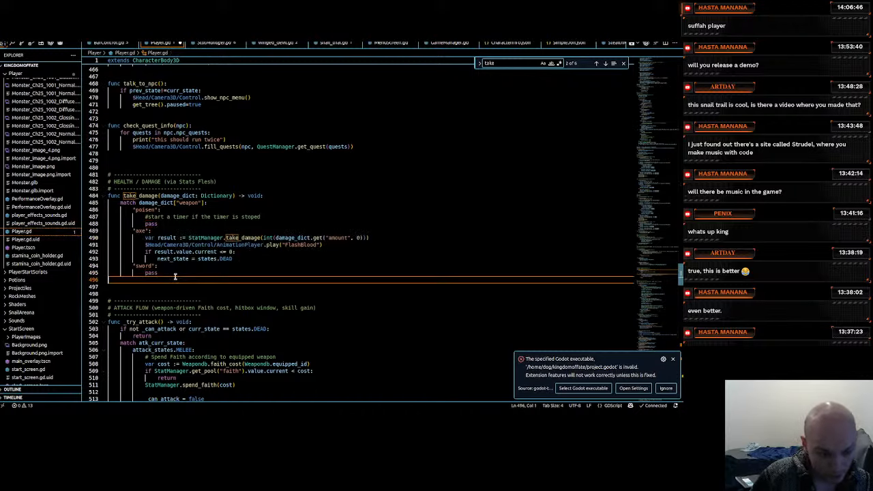
key("BackSpace")
key("BackSpace")
key("BackSpace")
key("BackSpace")
key("BackSpace")
key("ctrl+v")
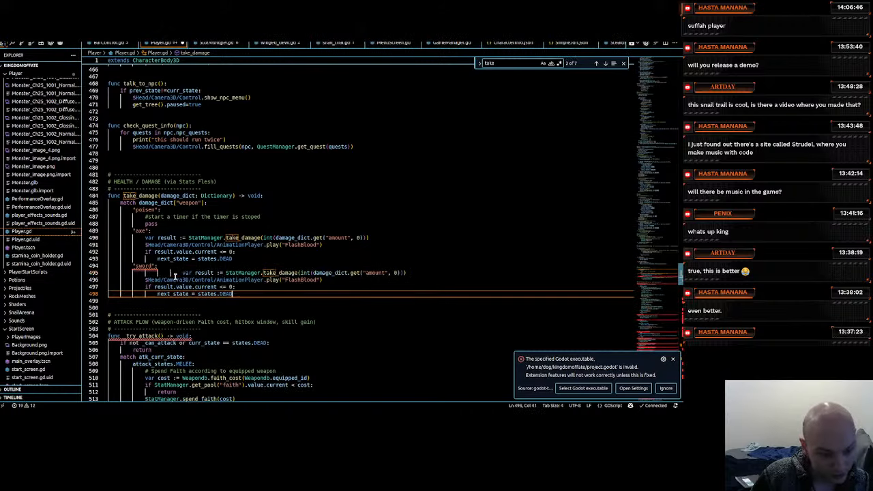
Remove the extra indentation before the var result line in the "sword" case so it aligns with the lines below
key("Up")
key("Up")
key("Up")
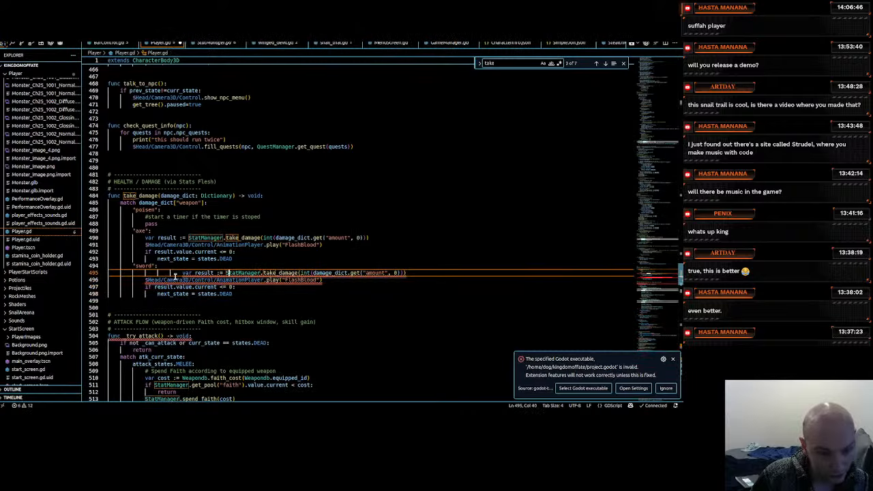
key("Left")
key("Left")
key("Left")
key("Left")
key("Left")
key("Left")
key("Left")
key("Left")
key("Left")
key("Left")
key("Left")
key("Left")
key("Left")
key("Left")
key("Left")
key("BackSpace")
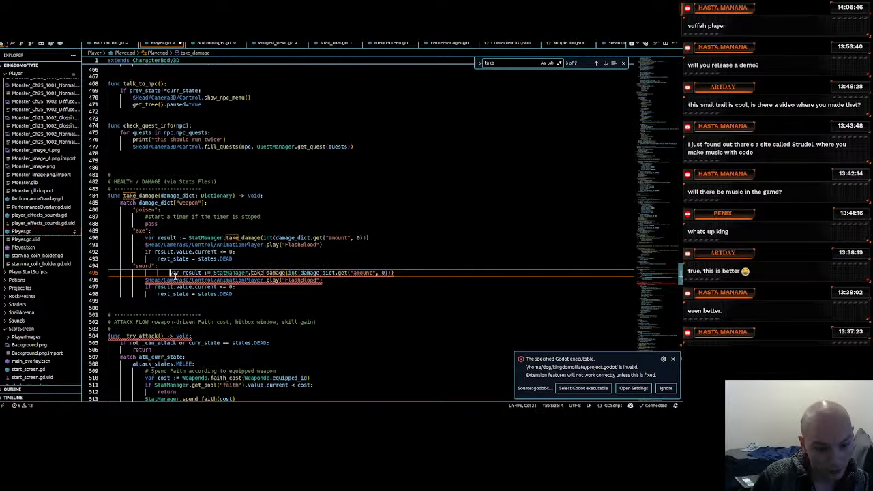
key("BackSpace")
key("BackSpace")
key("Down")
key("Down")
key("Down")
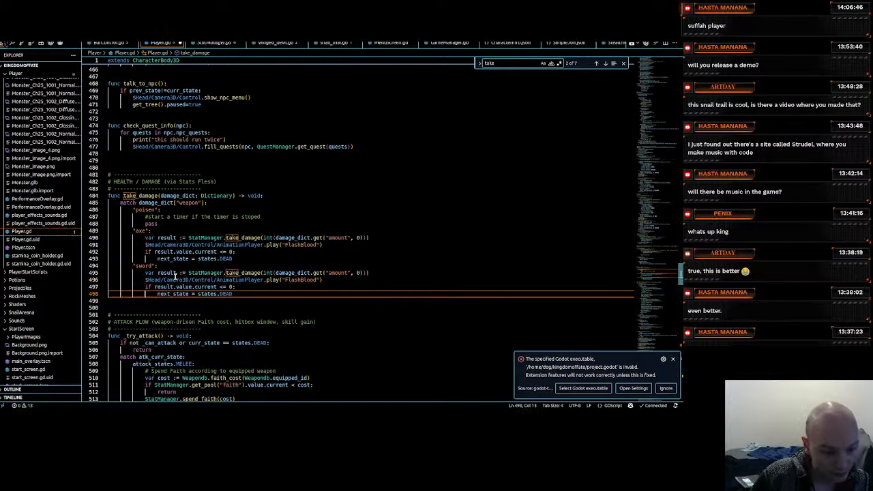
key("Down")
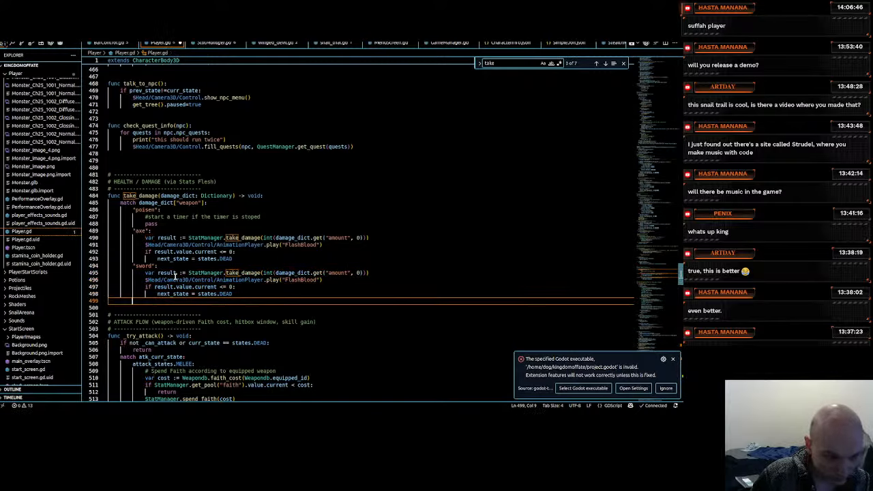
Add a default _: case after the "sword" case in the match block of take_damage
type("_:")
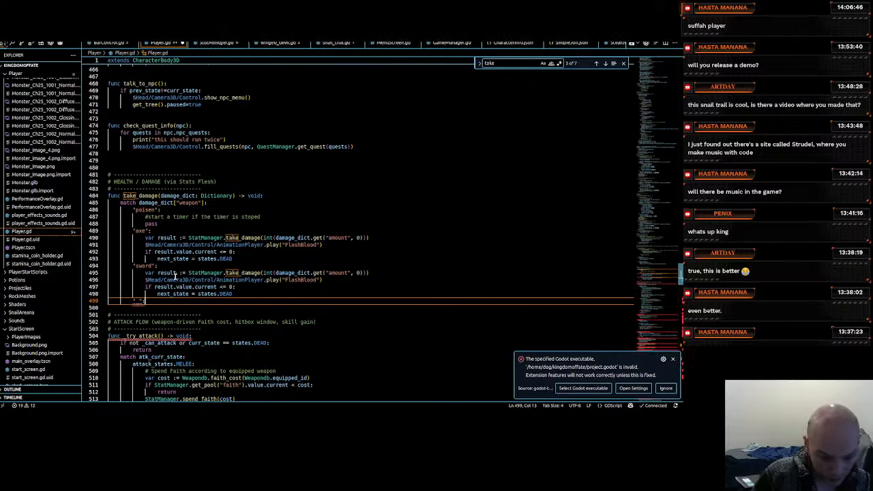
key("BackSpace")
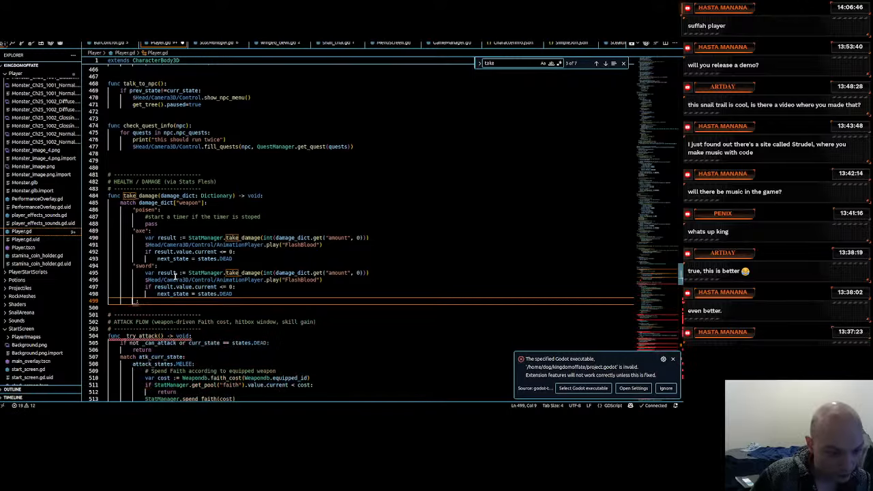
type(":")
key("Return")
In the default case, print "we dont have a value in the take damage match statement on the player!!!!!!!"
type("p")
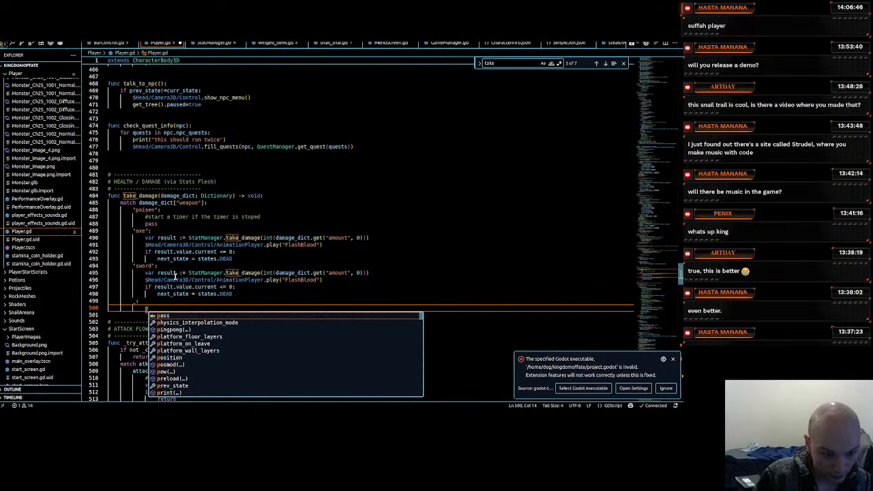
type("rint(\"w")
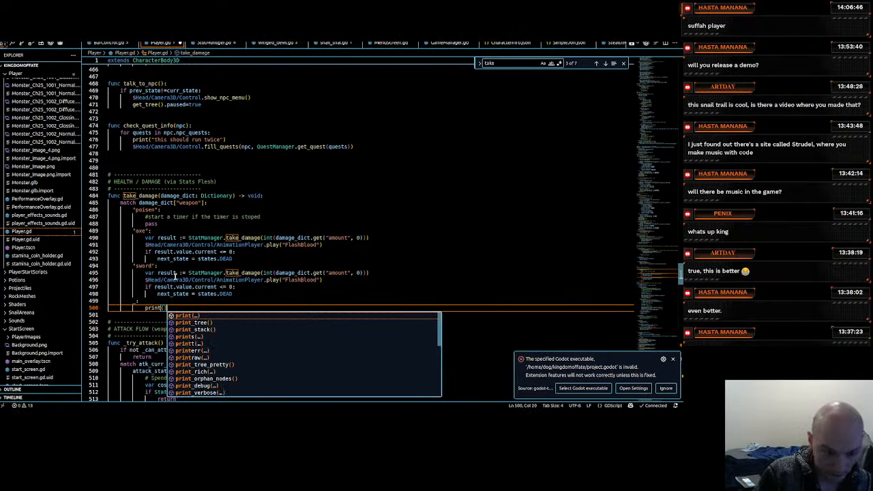
key("BackSpace")
type("\"we dont hav")
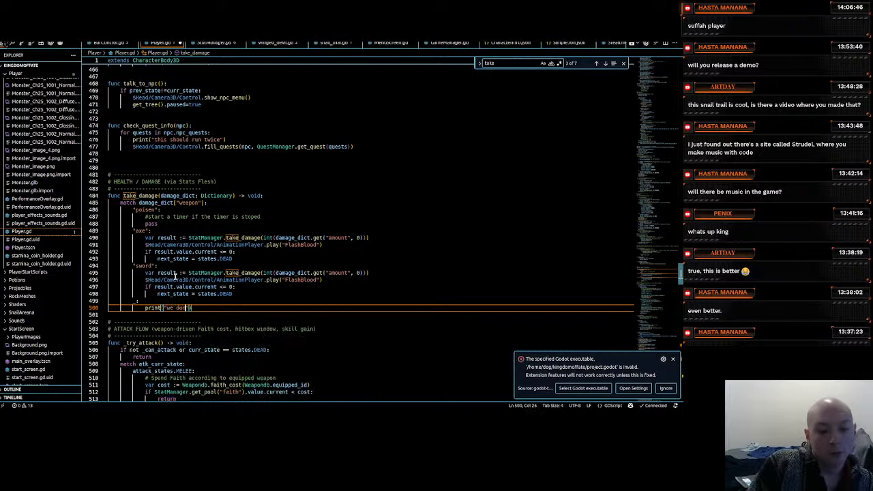
type("e a v")
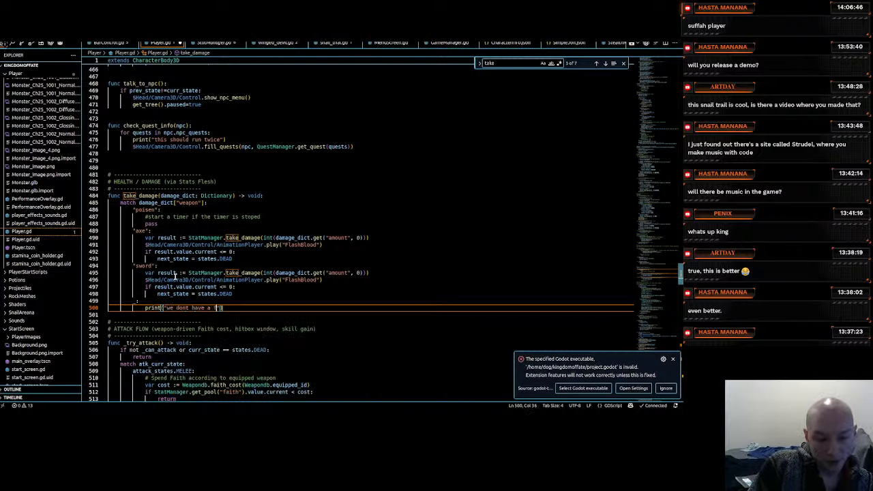
type("alue in the t")
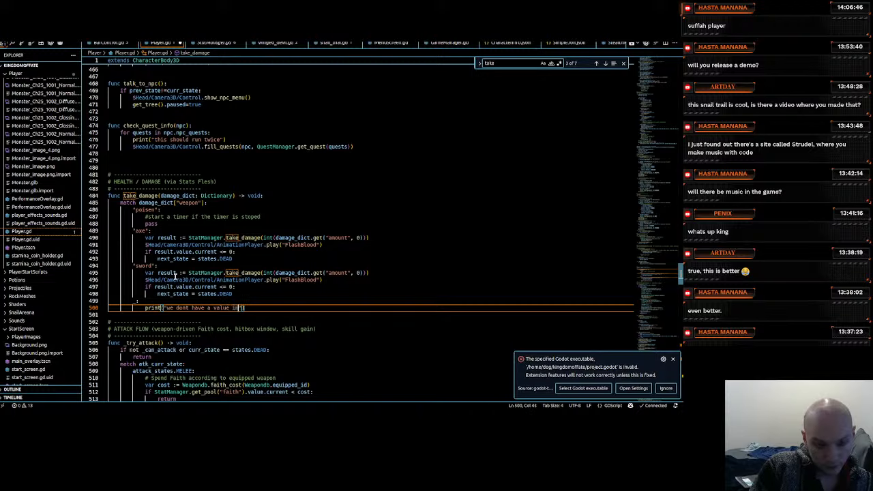
type("ake damage")
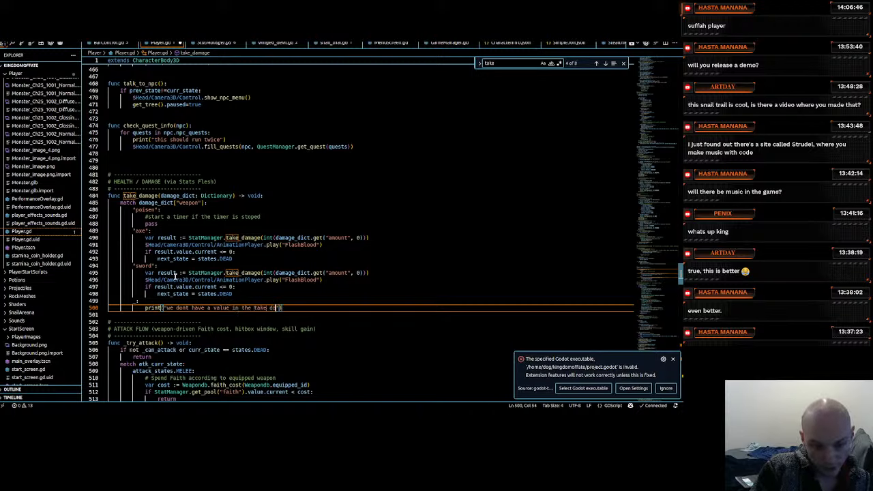
type(" match st")
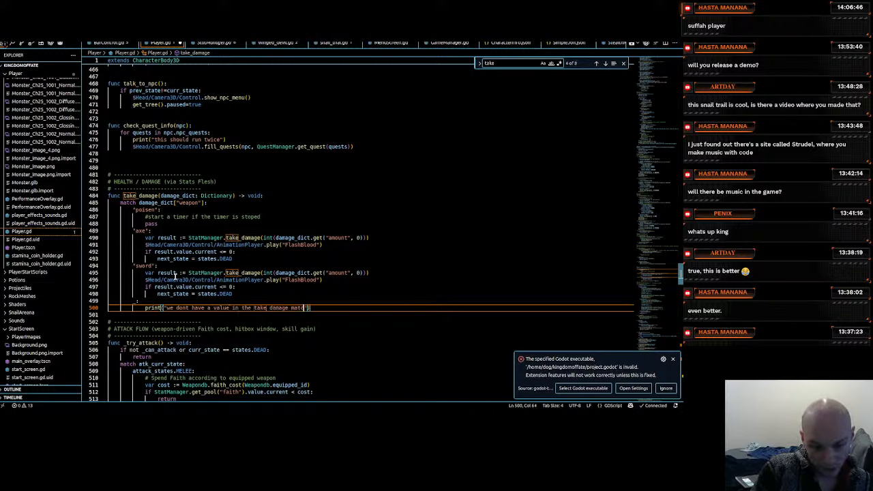
type("ame")
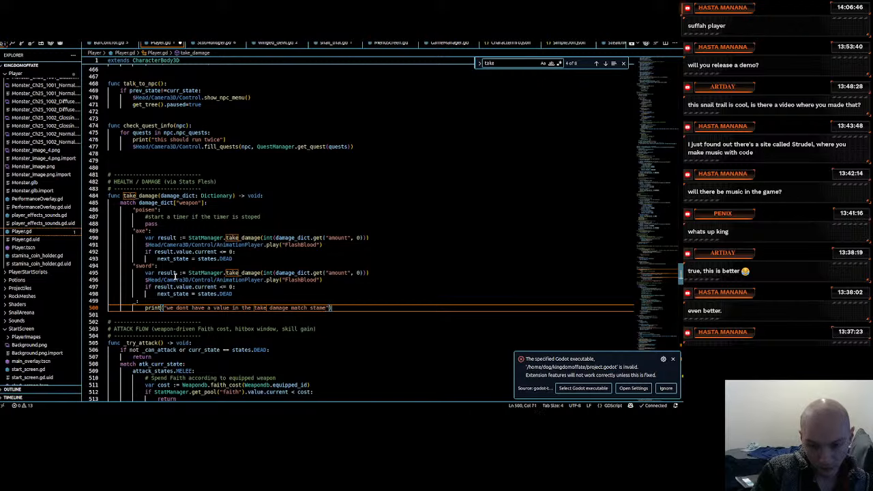
key("BackSpace")
key("BackSpace")
type("tement on the play")
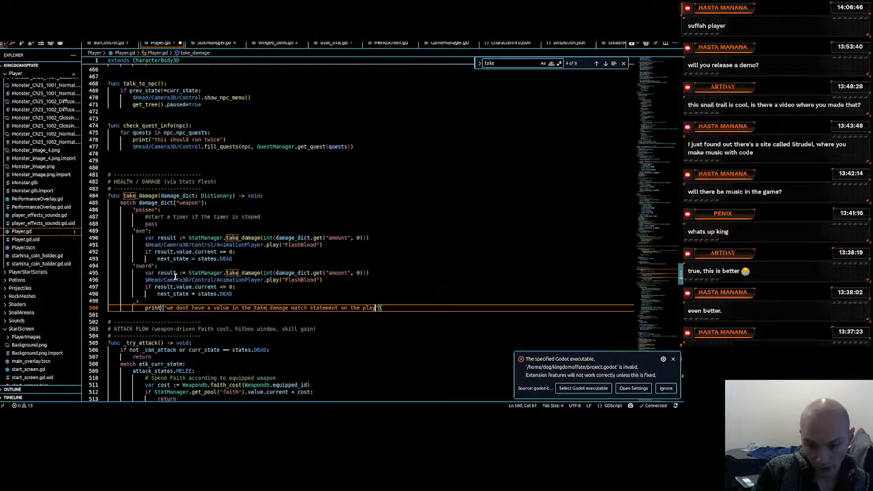
type("er!!!!!!!")
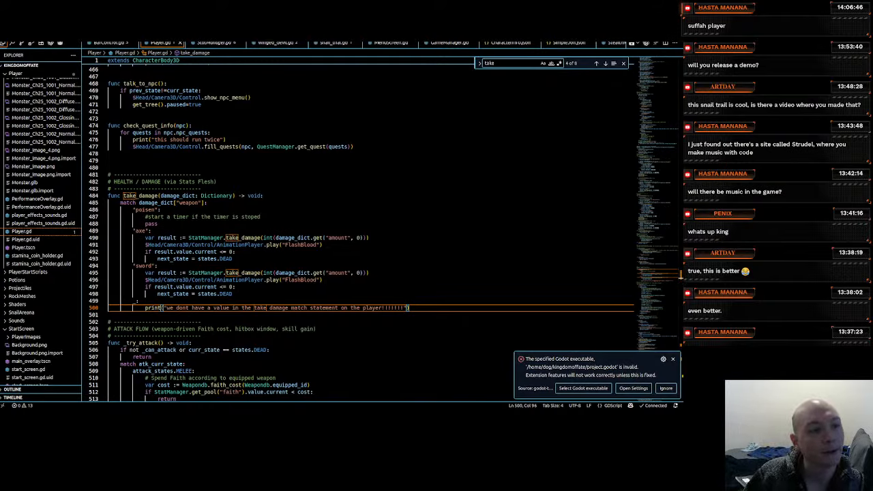
Switch to the Godot editor and select the CharacterBody3D root node of the Player scene
key("alt+Tab")
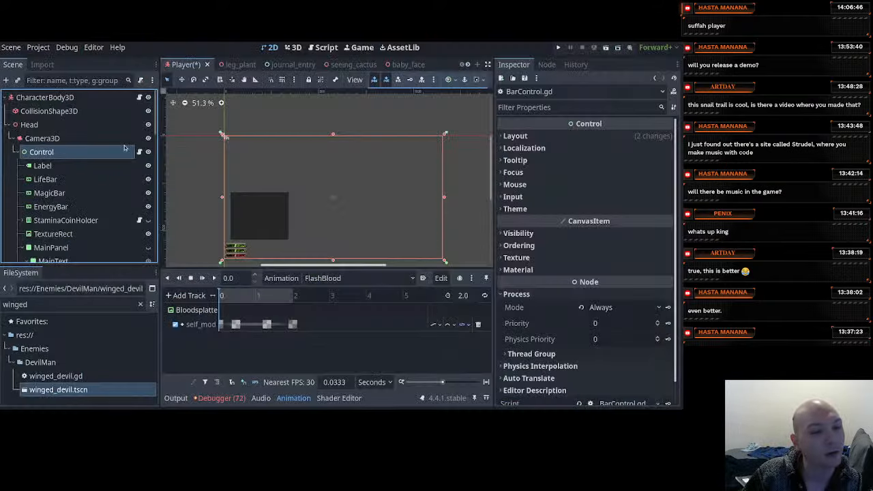
left_click(45, 98)
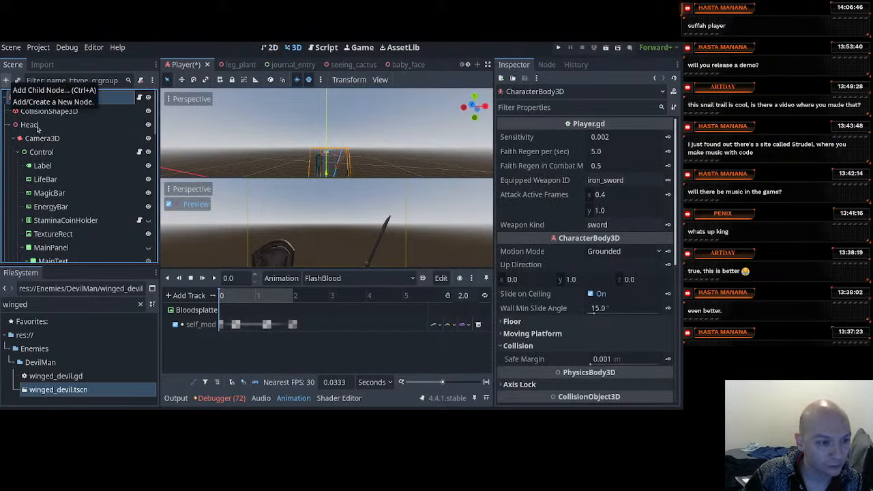
scroll(46, 156, "down", 4)
scroll(46, 155, "up", 4)
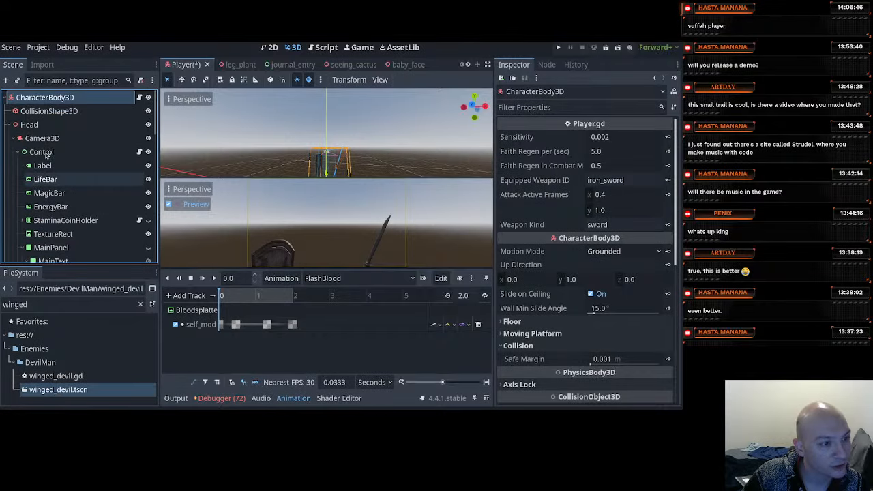
left_click(42, 152)
left_click(7, 80)
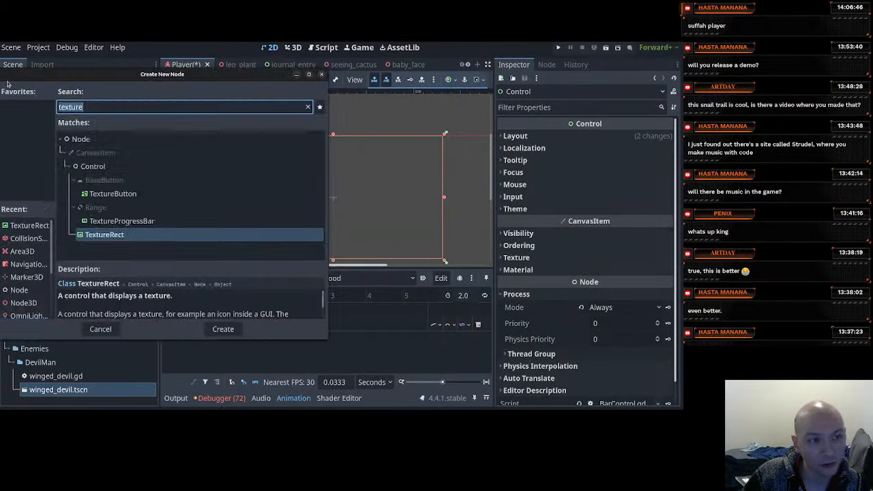
type("timer")
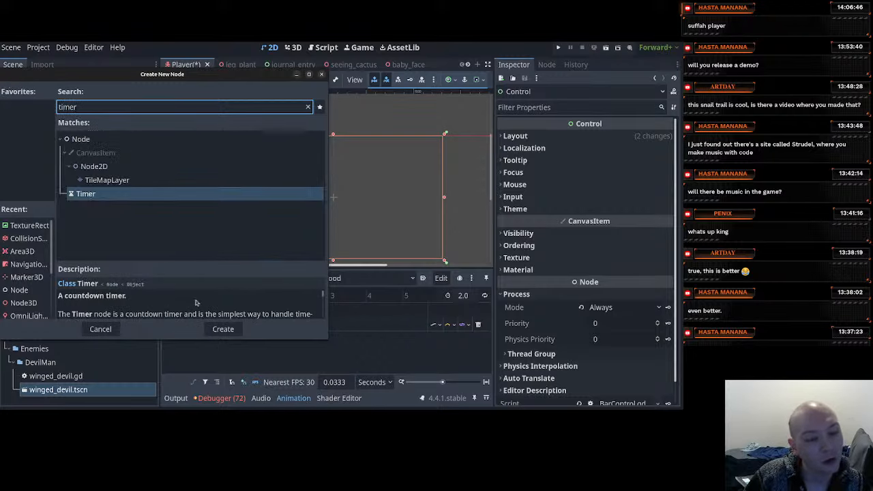
left_click(113, 329)
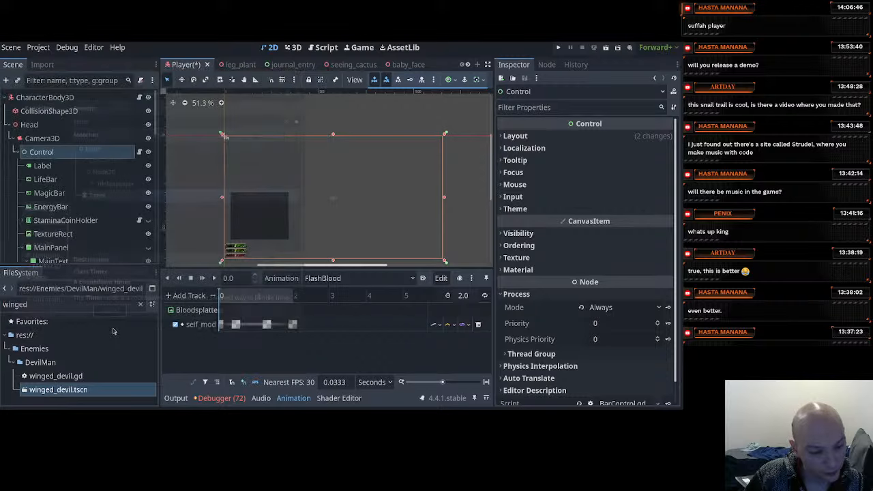
Add a Timer node as a direct child of the CharacterBody3D root node
left_click(42, 97)
scroll(48, 190, "down", 1)
scroll(49, 183, "down", 10)
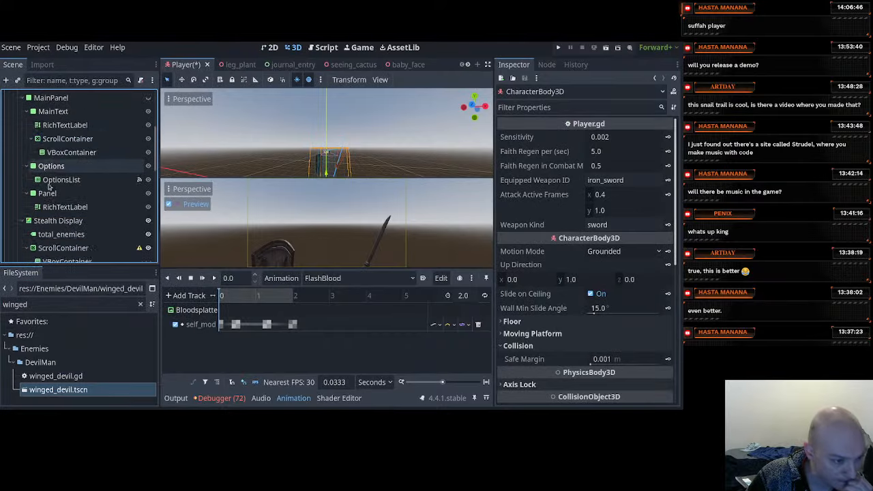
scroll(49, 186, "down", 5)
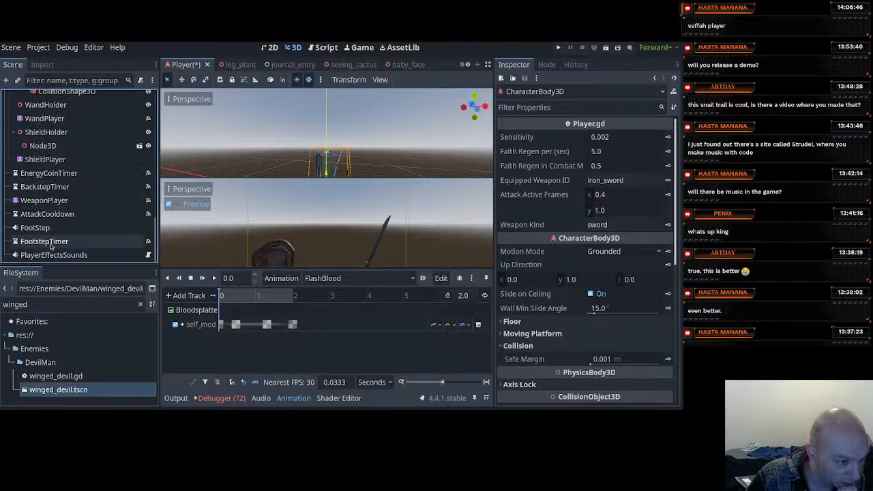
scroll(50, 250, "up", 12)
scroll(51, 244, "up", 1)
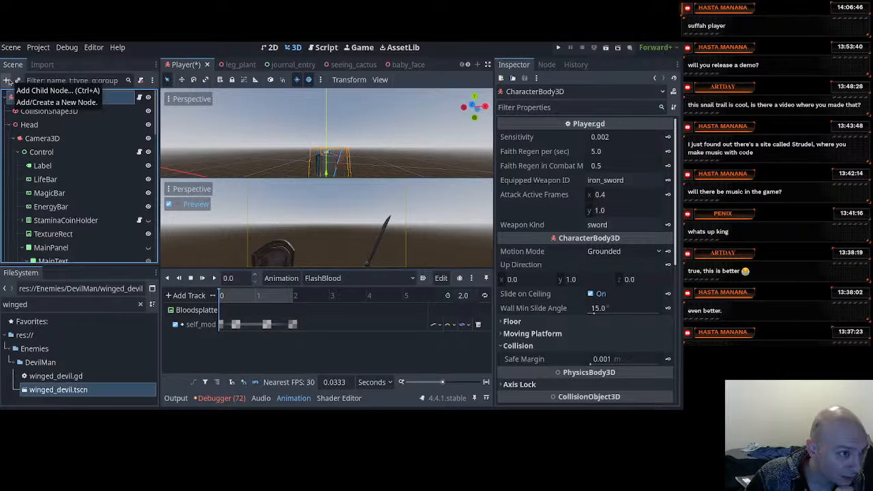
left_click(8, 81)
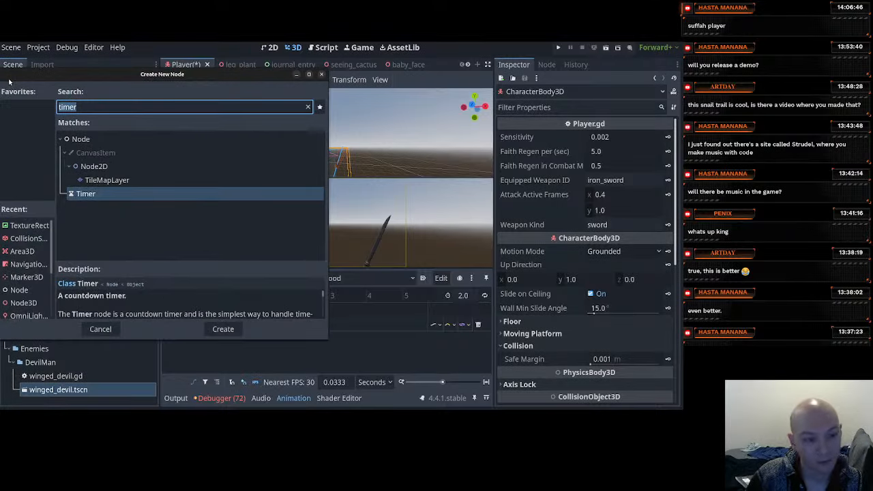
key("Return")
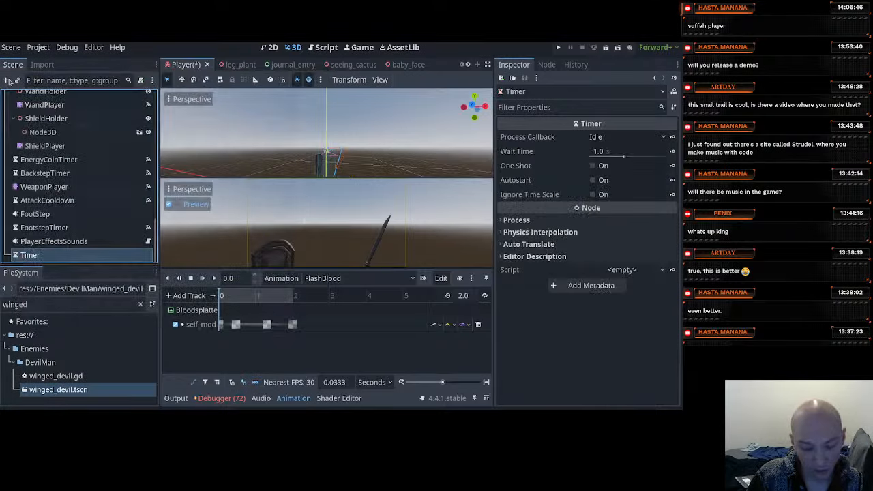
Rename the new Timer node to Poisen
double_click(31, 255)
key("BackSpace")
key("BackSpace")
key("BackSpace")
key("BackSpace")
key("BackSpace")
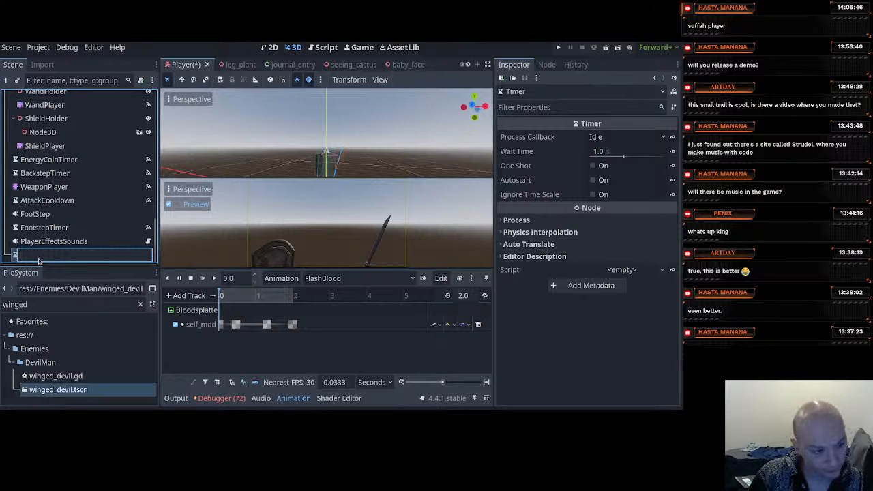
type("Po")
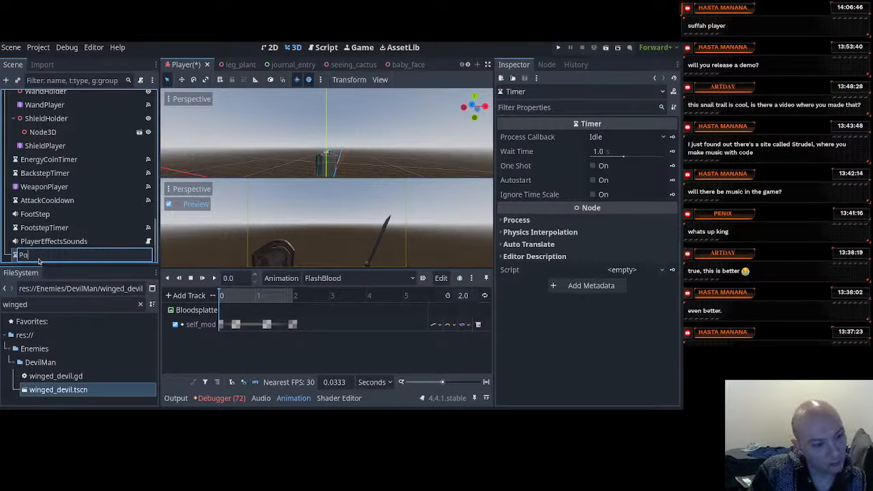
type("isen")
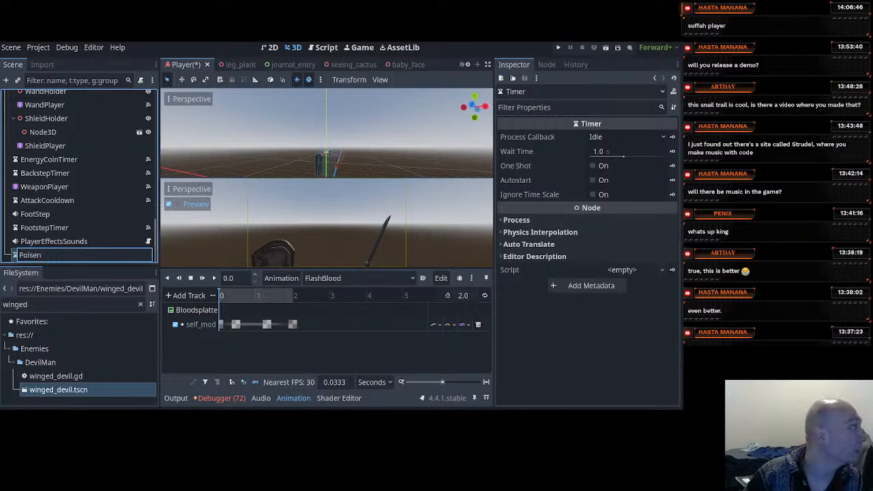
key("Return")
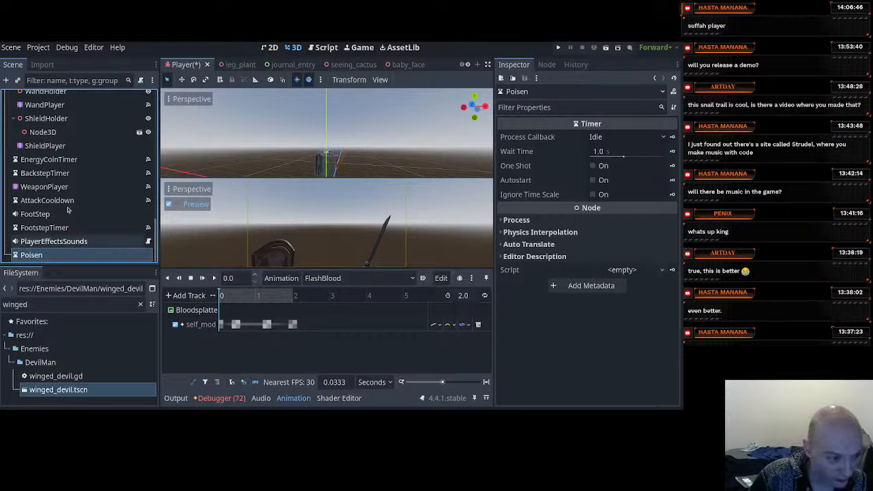
Extend the name of the Poisen timer node to Poisen_Timer, without a trailing backslash
left_click(54, 258)
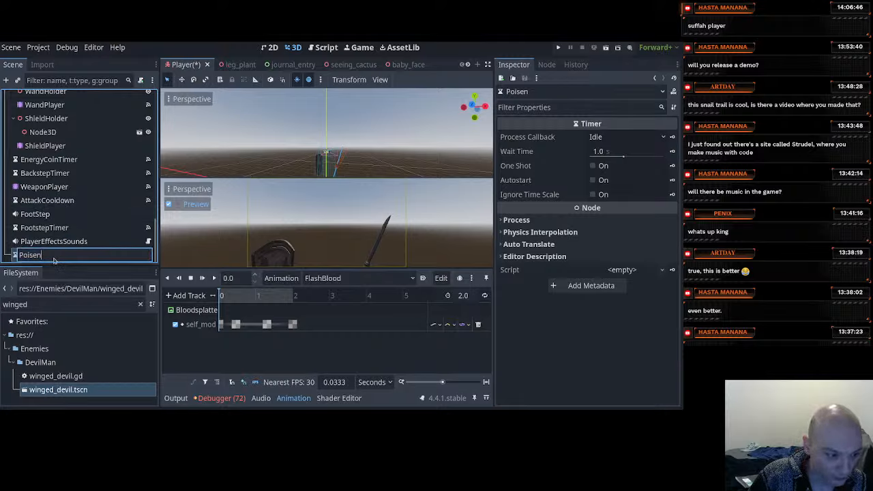
type("_Timer\\")
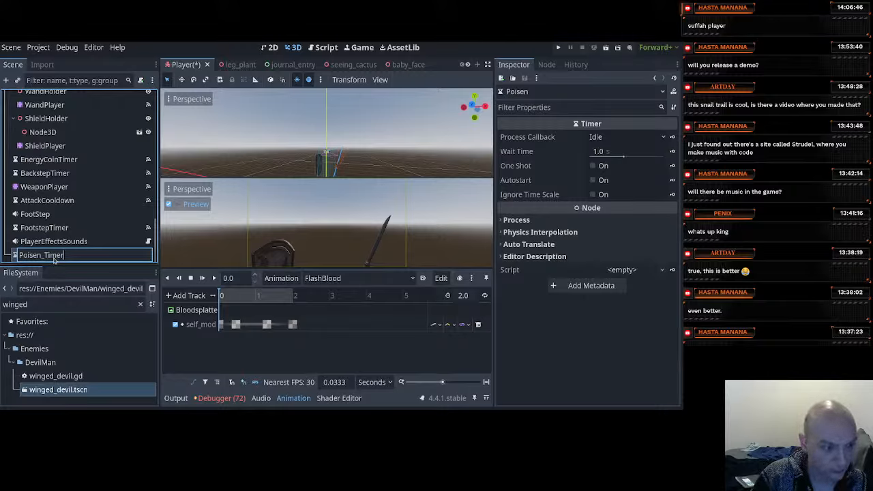
key("Return")
left_click(70, 253)
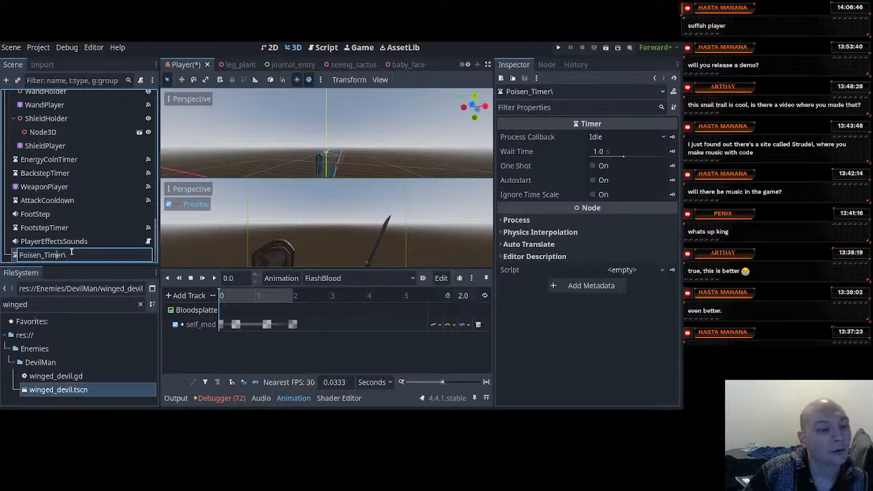
key("BackSpace")
key("Return")
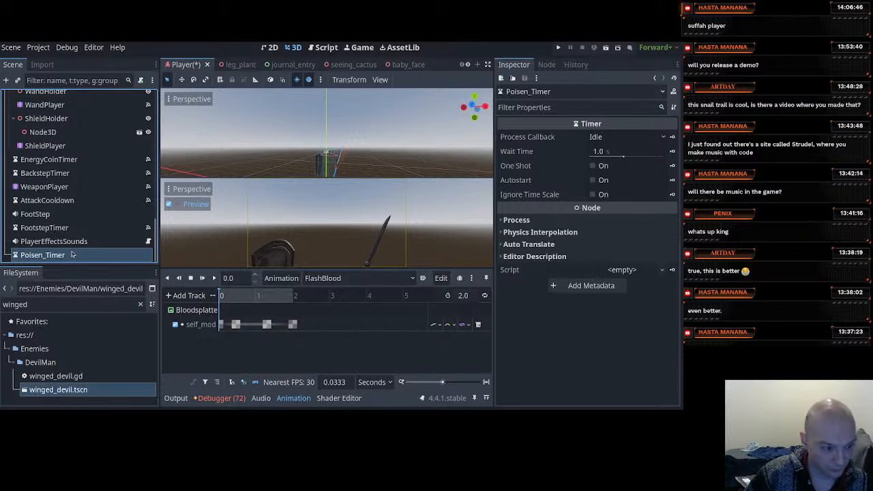
left_click(605, 151)
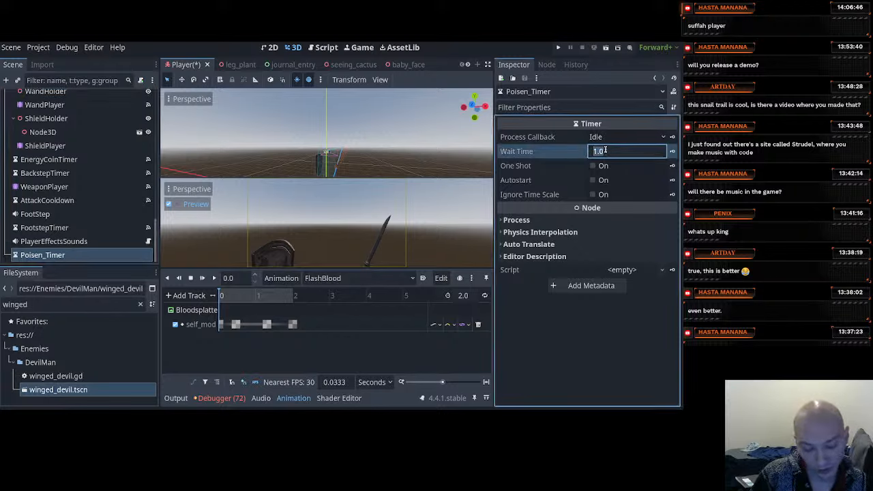
type("2")
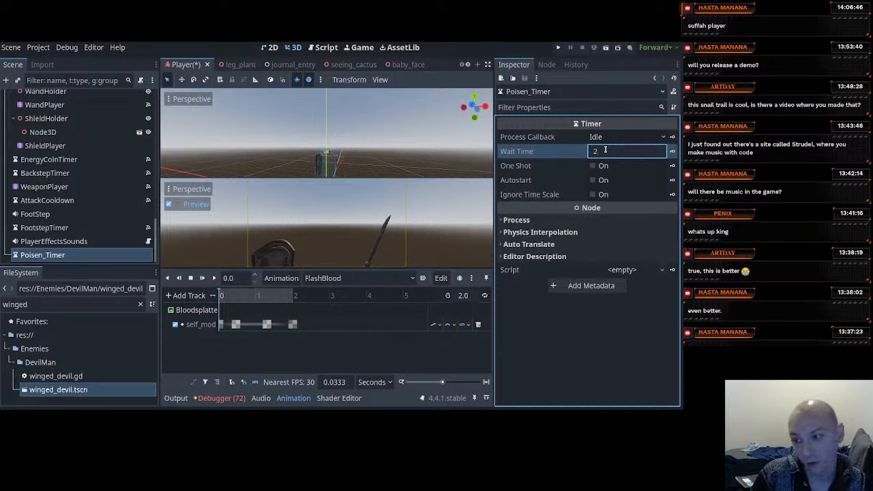
type(".")
key("Escape")
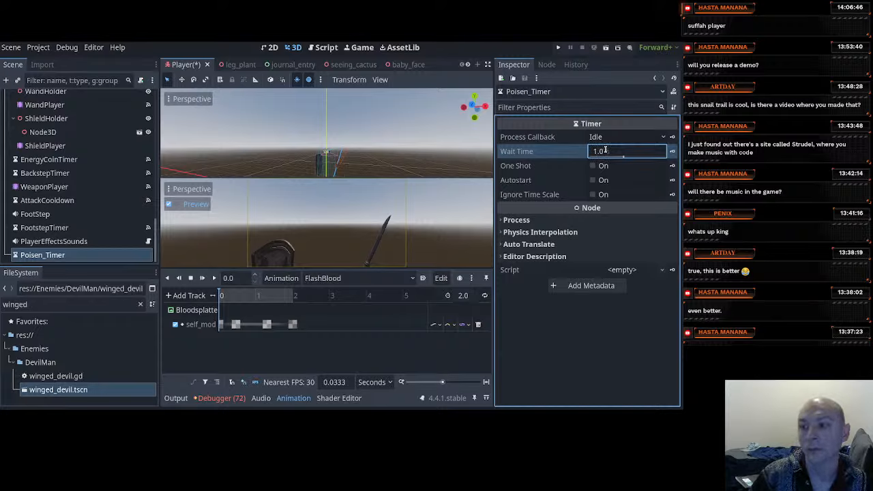
Set the Wait Time of Poisen_Timer to 2 seconds
left_click(605, 150)
type("2")
key("Return")
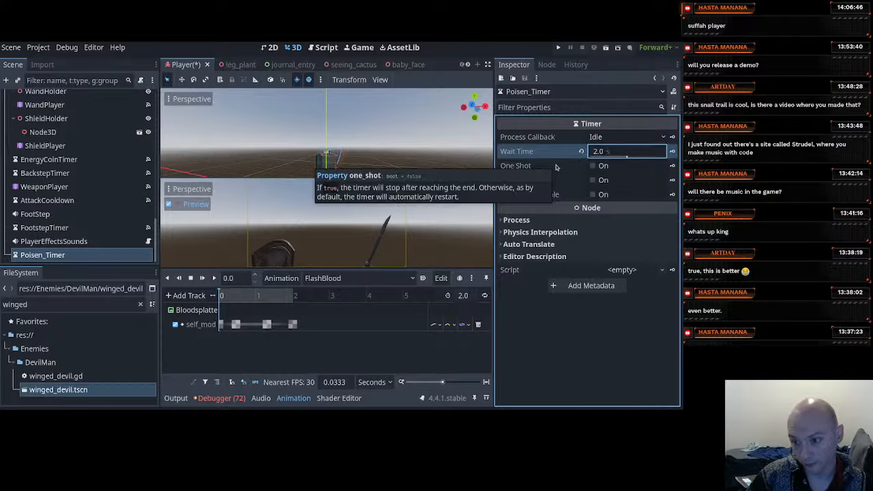
Connect the timeout signal of Poisen_Timer to the CharacterBody3D script with the receiver method _on_poisen_timer_timeout
scroll(79, 229, "up", 12)
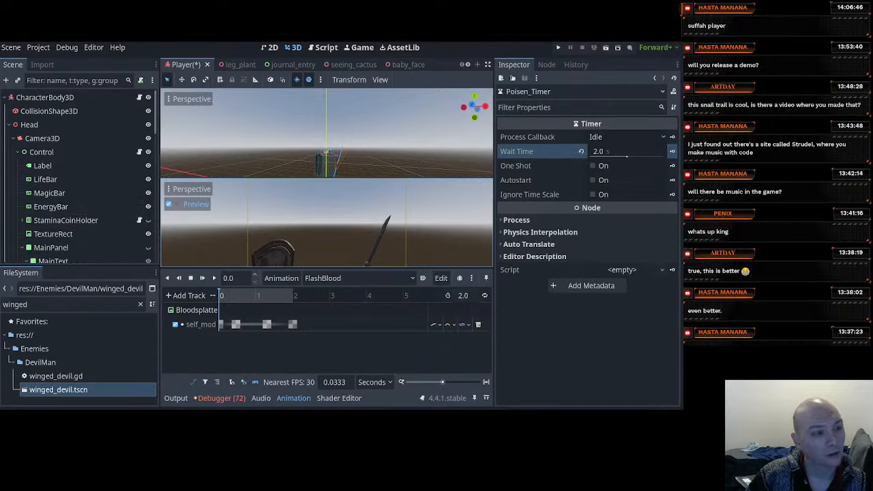
key("alt+Tab")
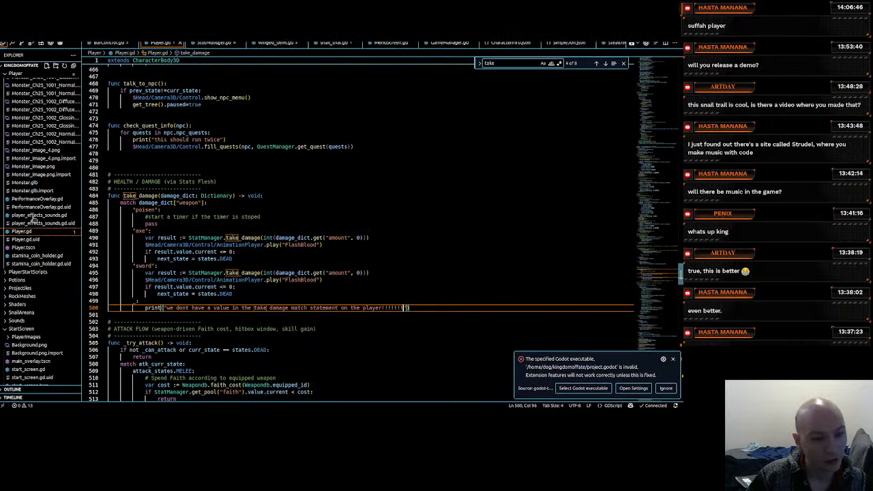
key("alt+Tab")
scroll(60, 233, "down", 5)
scroll(60, 233, "down", 8)
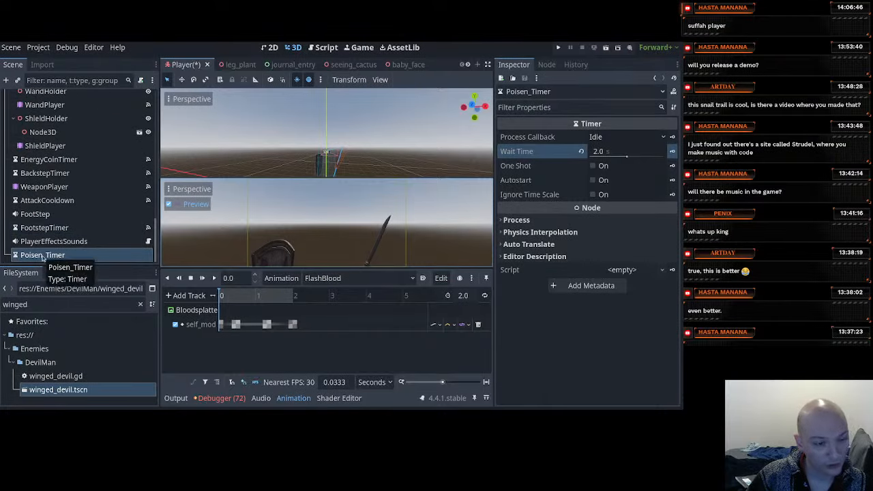
left_click(548, 66)
left_click(532, 127)
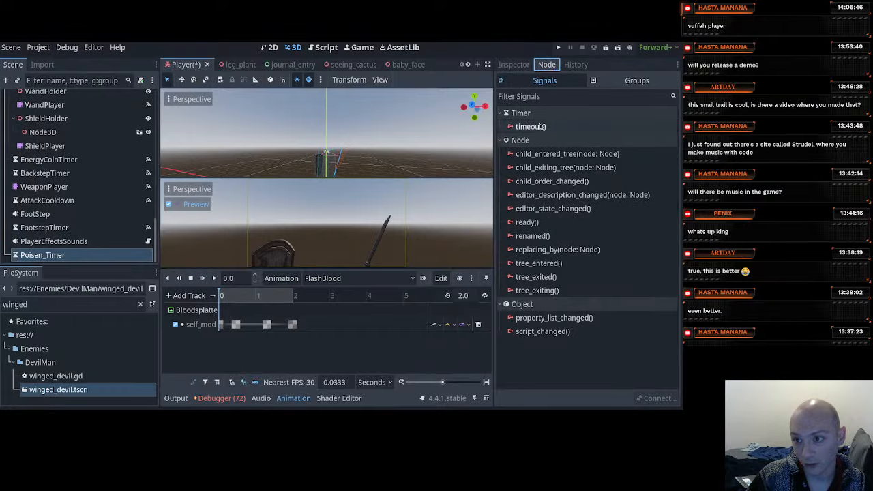
left_click(657, 398)
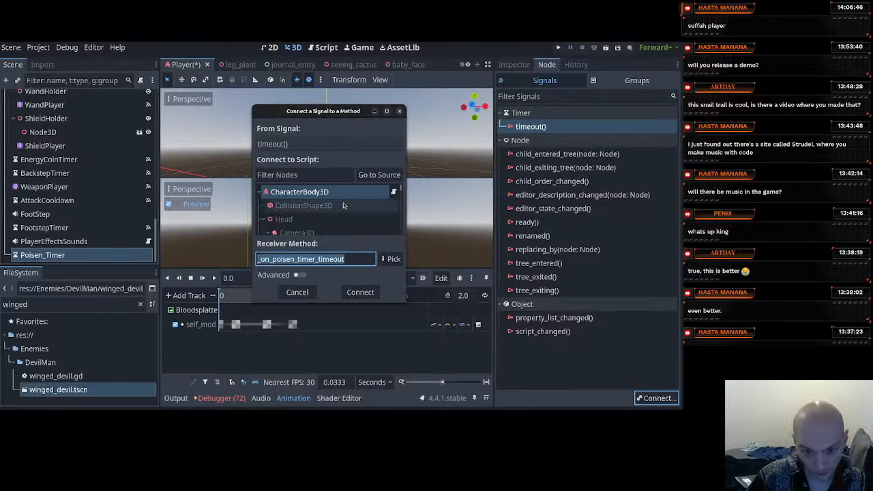
left_click(364, 292)
Switch to the code editor and locate the body of the _on_poisen_timer_timeout function at the end of Player.gd
key("alt+Tab")
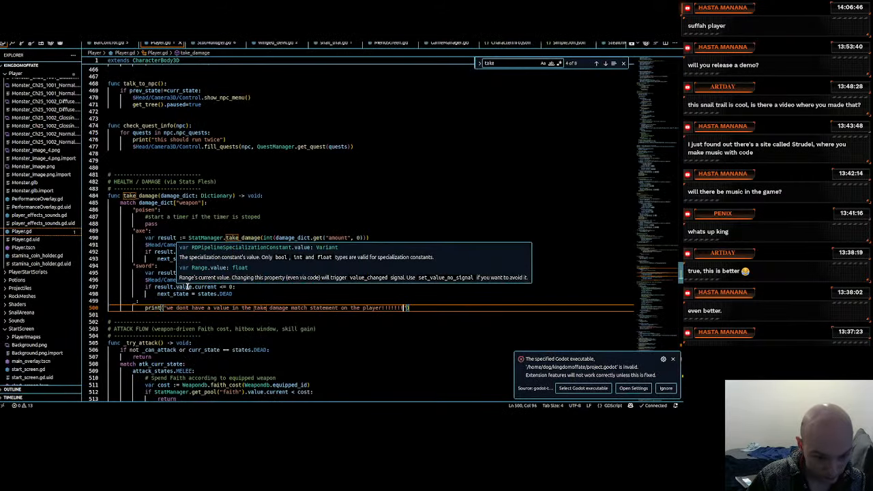
scroll(184, 332, "down", 3)
scroll(184, 332, "down", 20)
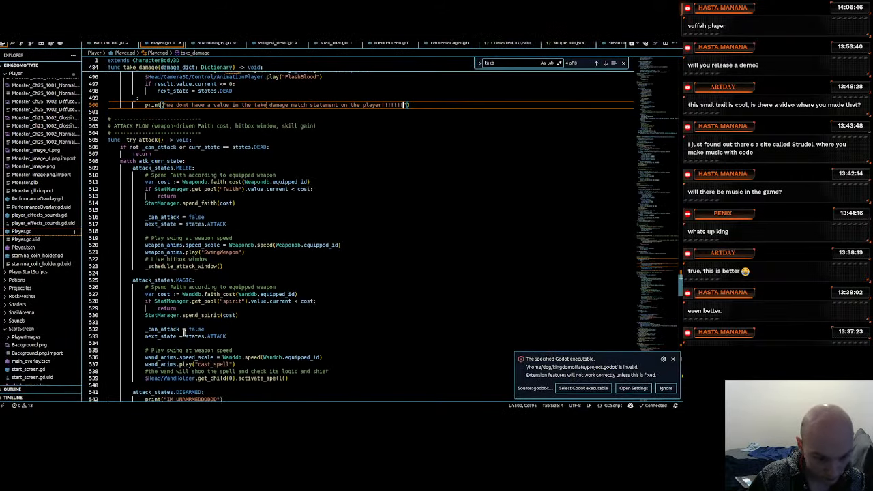
scroll(185, 332, "down", 20)
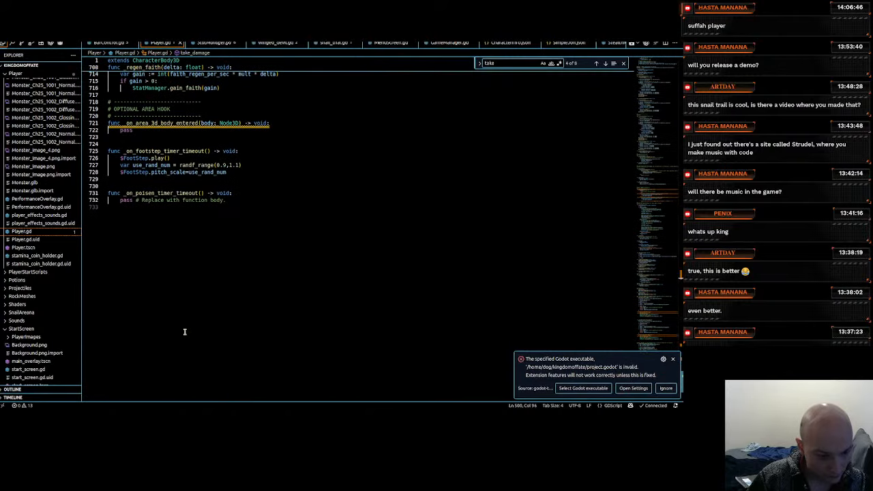
left_click(191, 193)
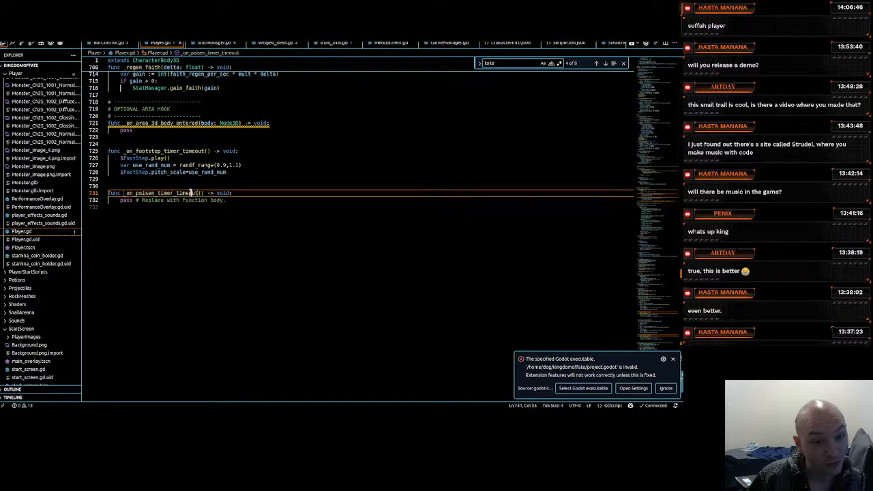
left_click(230, 200)
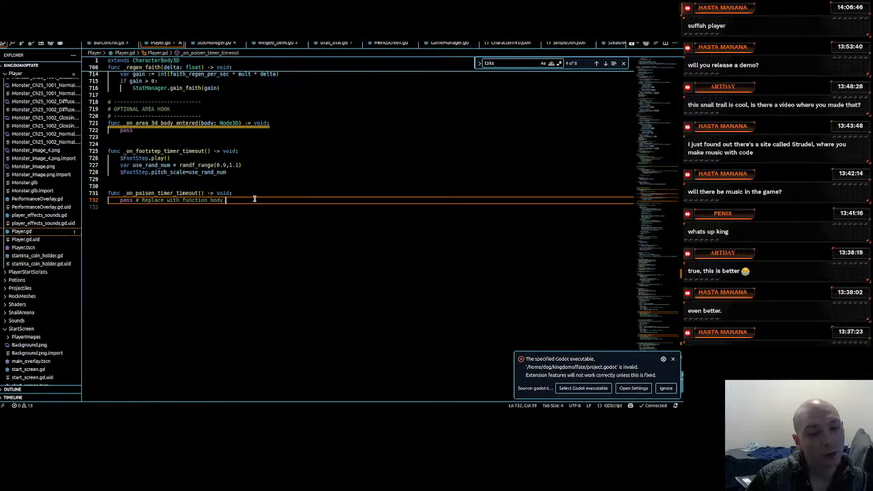
Examine how the poisen, axe and sword branches of take_damage in Player.gd handle damage through StatManager
scroll(254, 198, "up", 1)
scroll(255, 199, "up", 20)
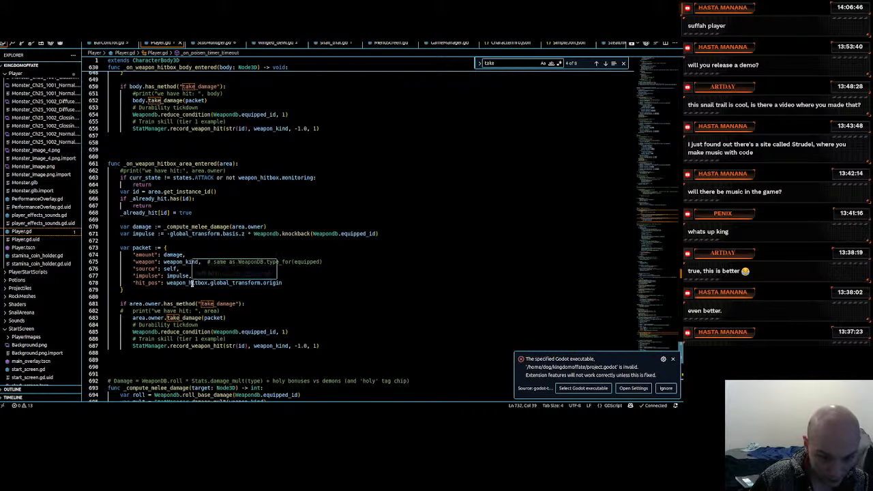
scroll(192, 283, "up", 3)
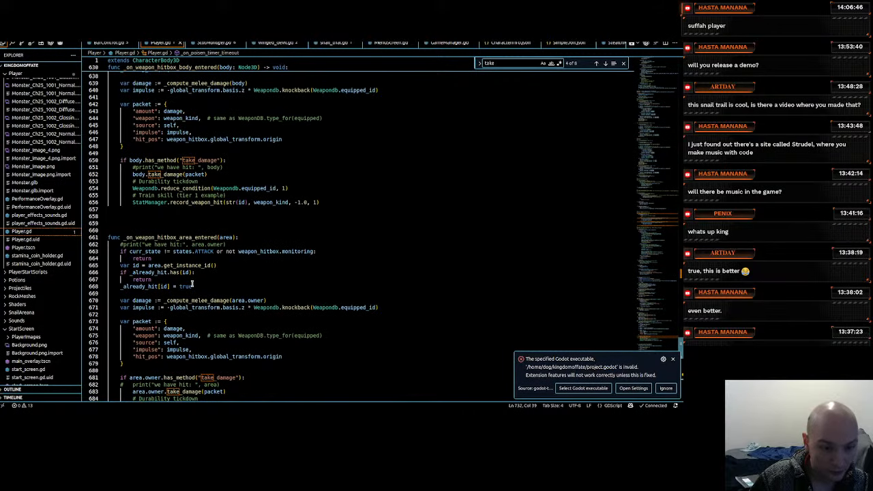
scroll(193, 283, "up", 10)
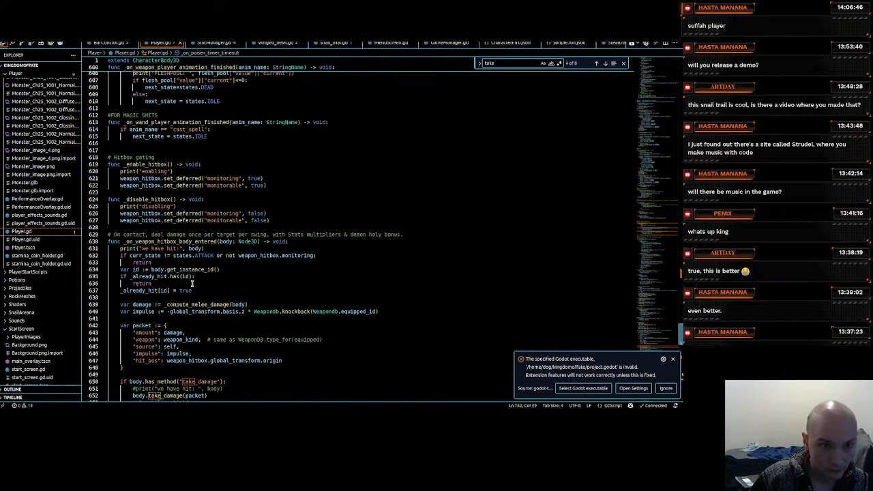
scroll(191, 283, "up", 15)
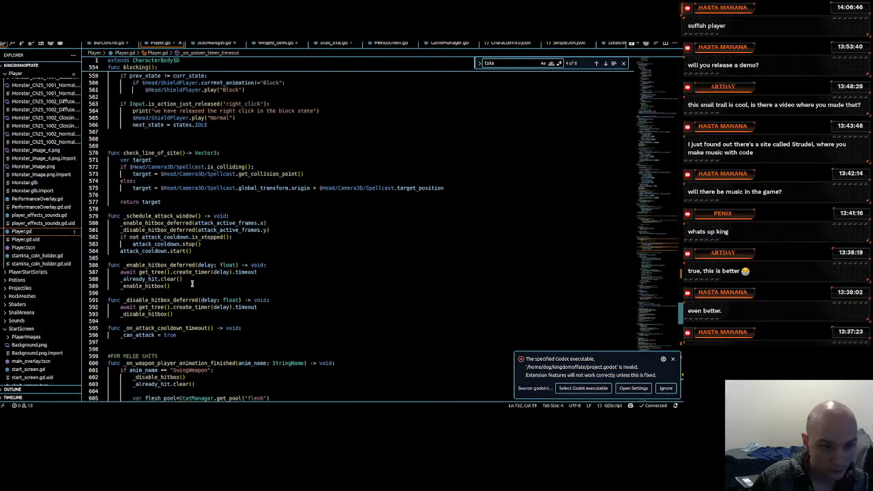
scroll(192, 283, "up", 18)
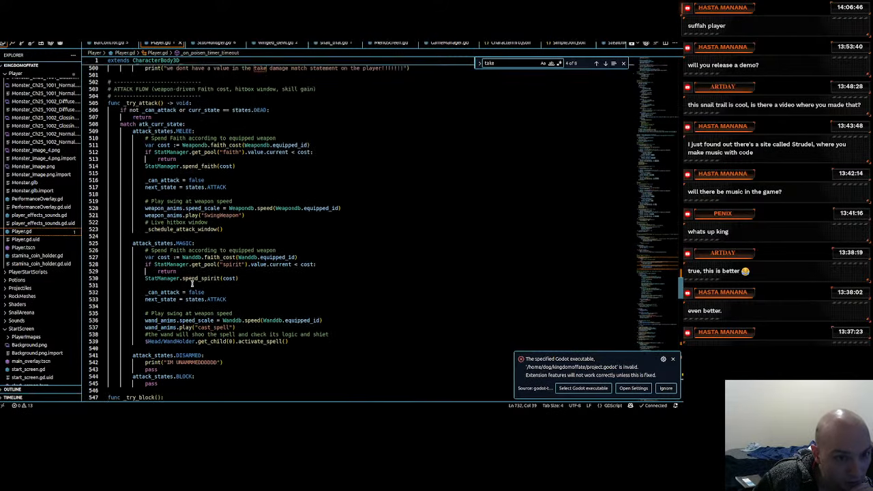
scroll(191, 284, "up", 9)
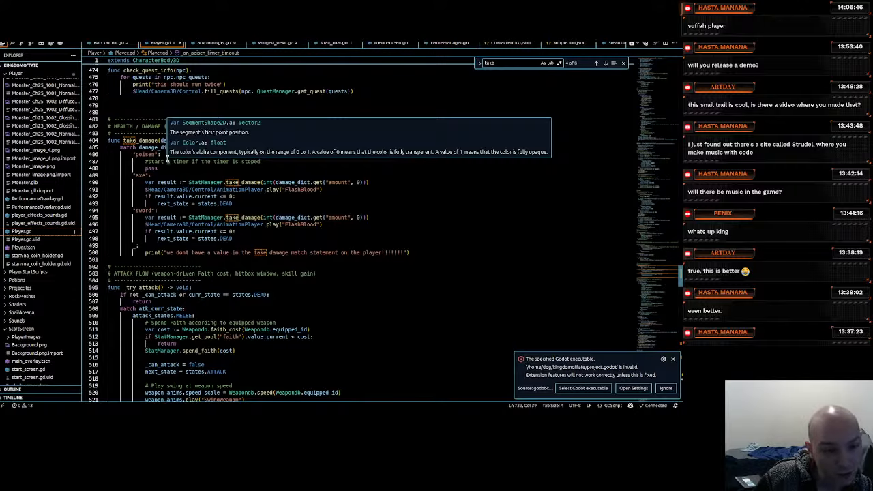
left_click(187, 169)
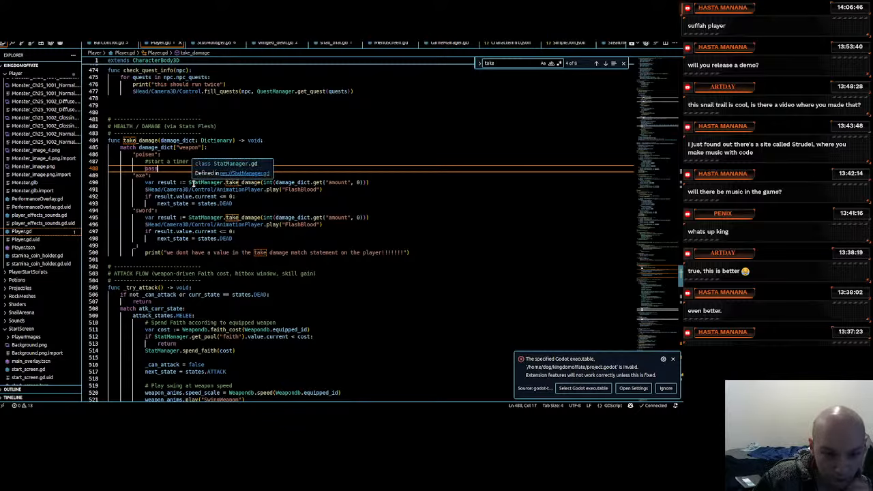
left_click(200, 183)
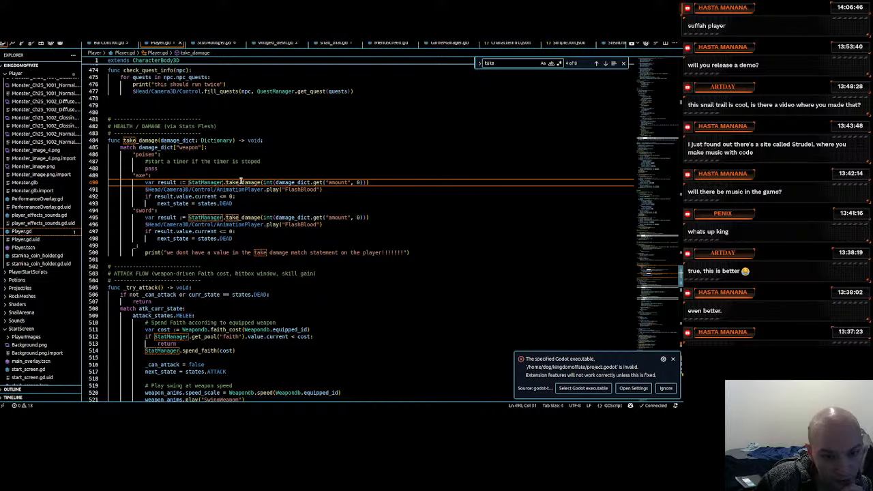
left_click(241, 182)
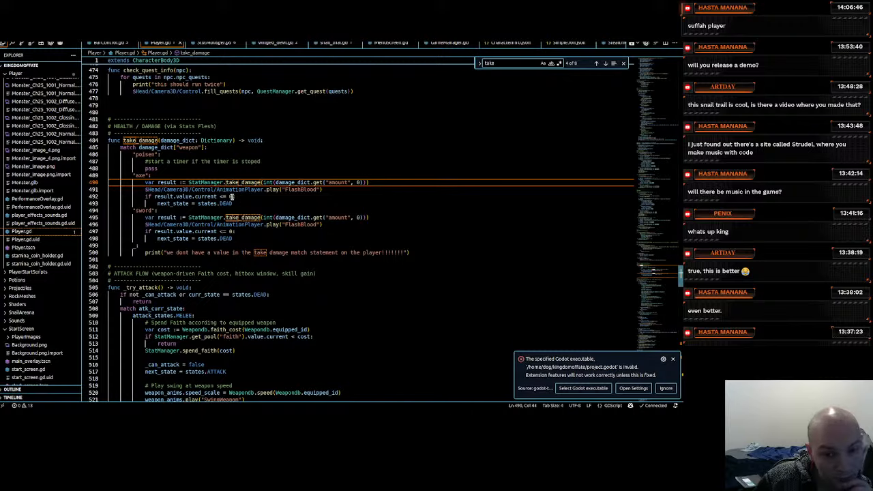
left_click_drag(236, 203, 98, 183)
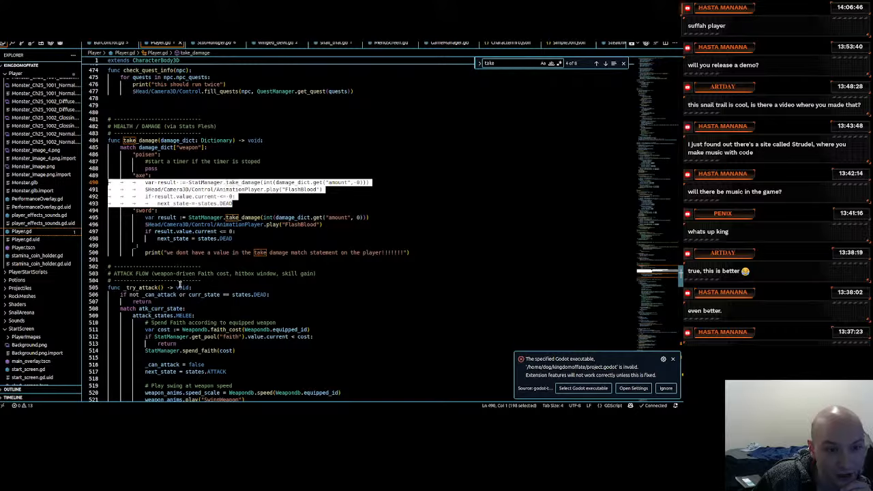
Add a comment line reading "#maybe not a good idea to" directly above the take_damage function
left_click(214, 133)
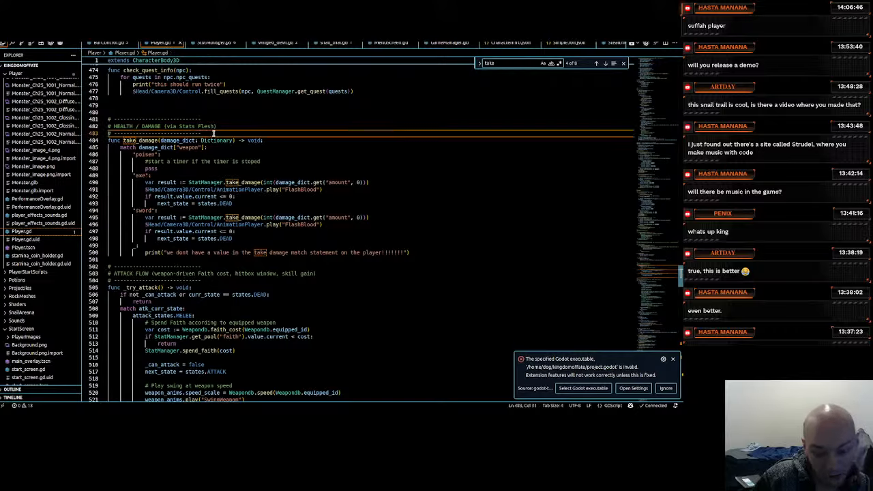
key("Return")
type("#may")
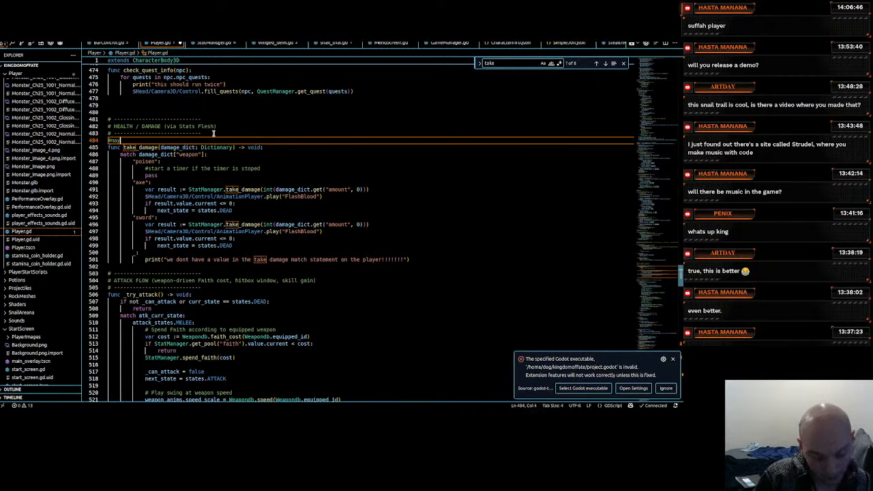
type("be not a g")
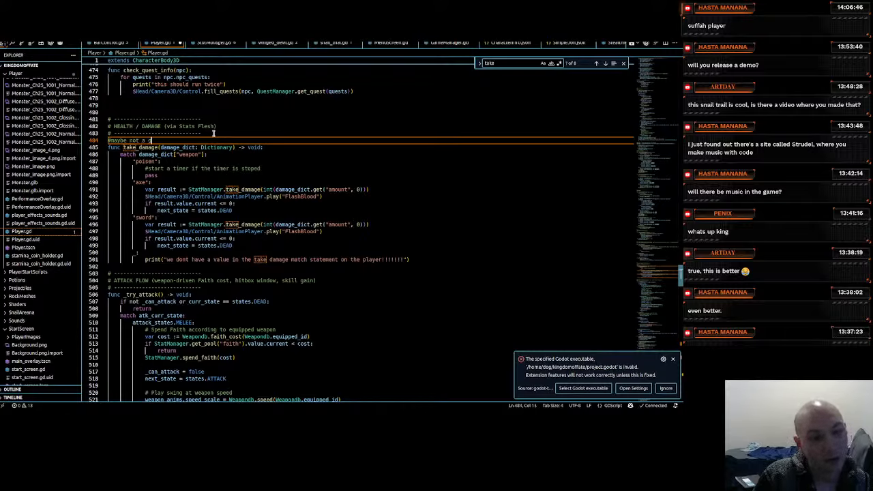
type("ood idea to")
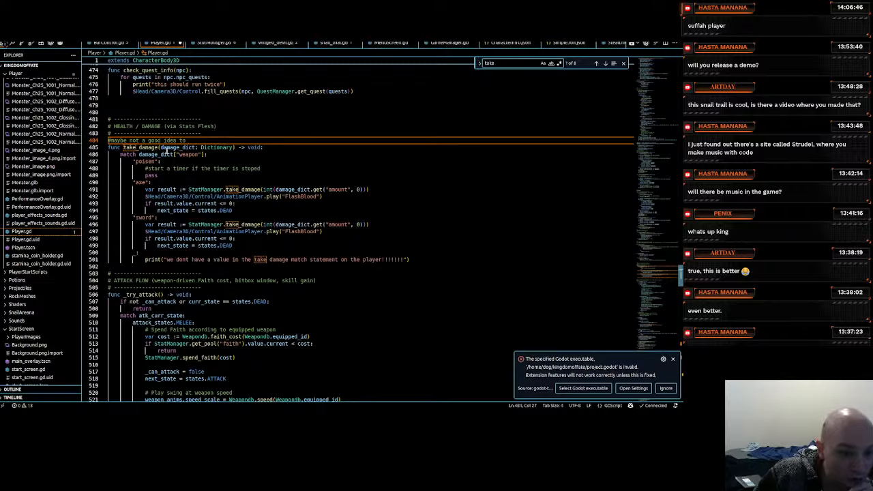
left_click(161, 162)
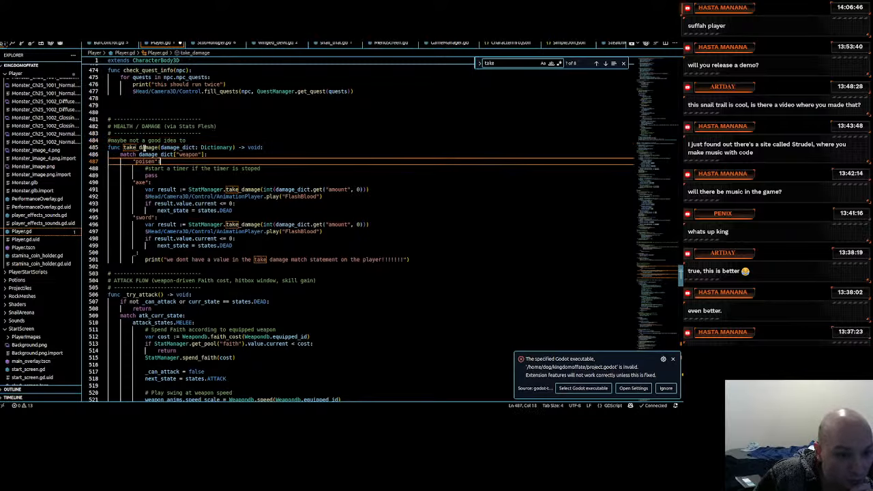
left_click(134, 148)
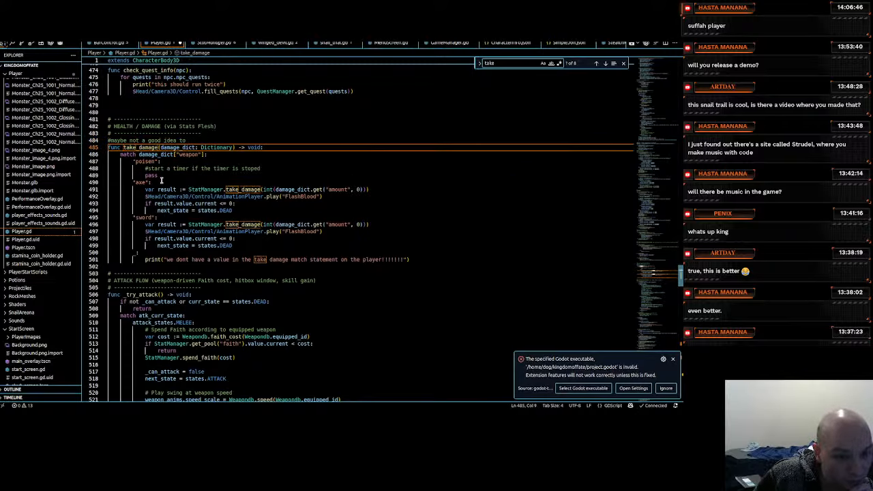